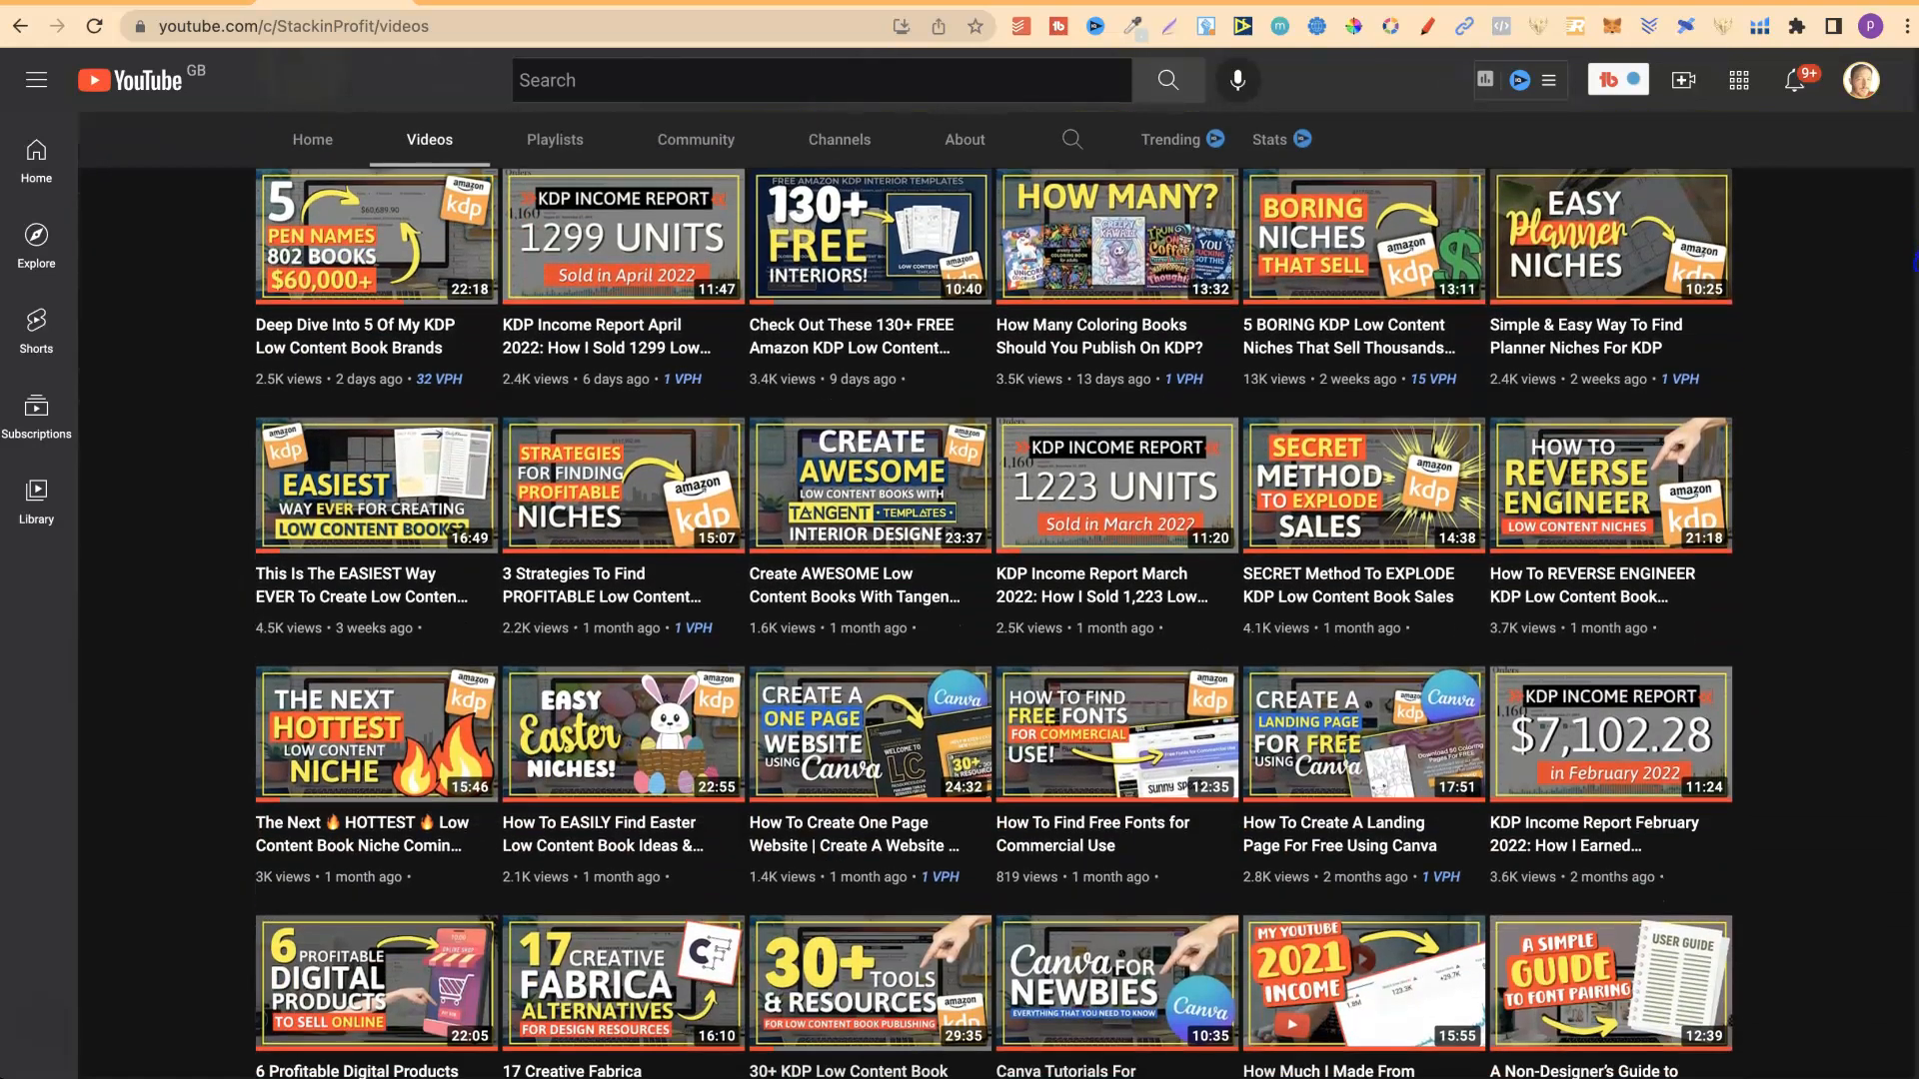
Browse through the StackinProfit channel's uploaded videos and return to the channel header.
{"action": "scroll", "coordinate": [960, 600], "scroll_direction": "down", "scroll_amount": 4}
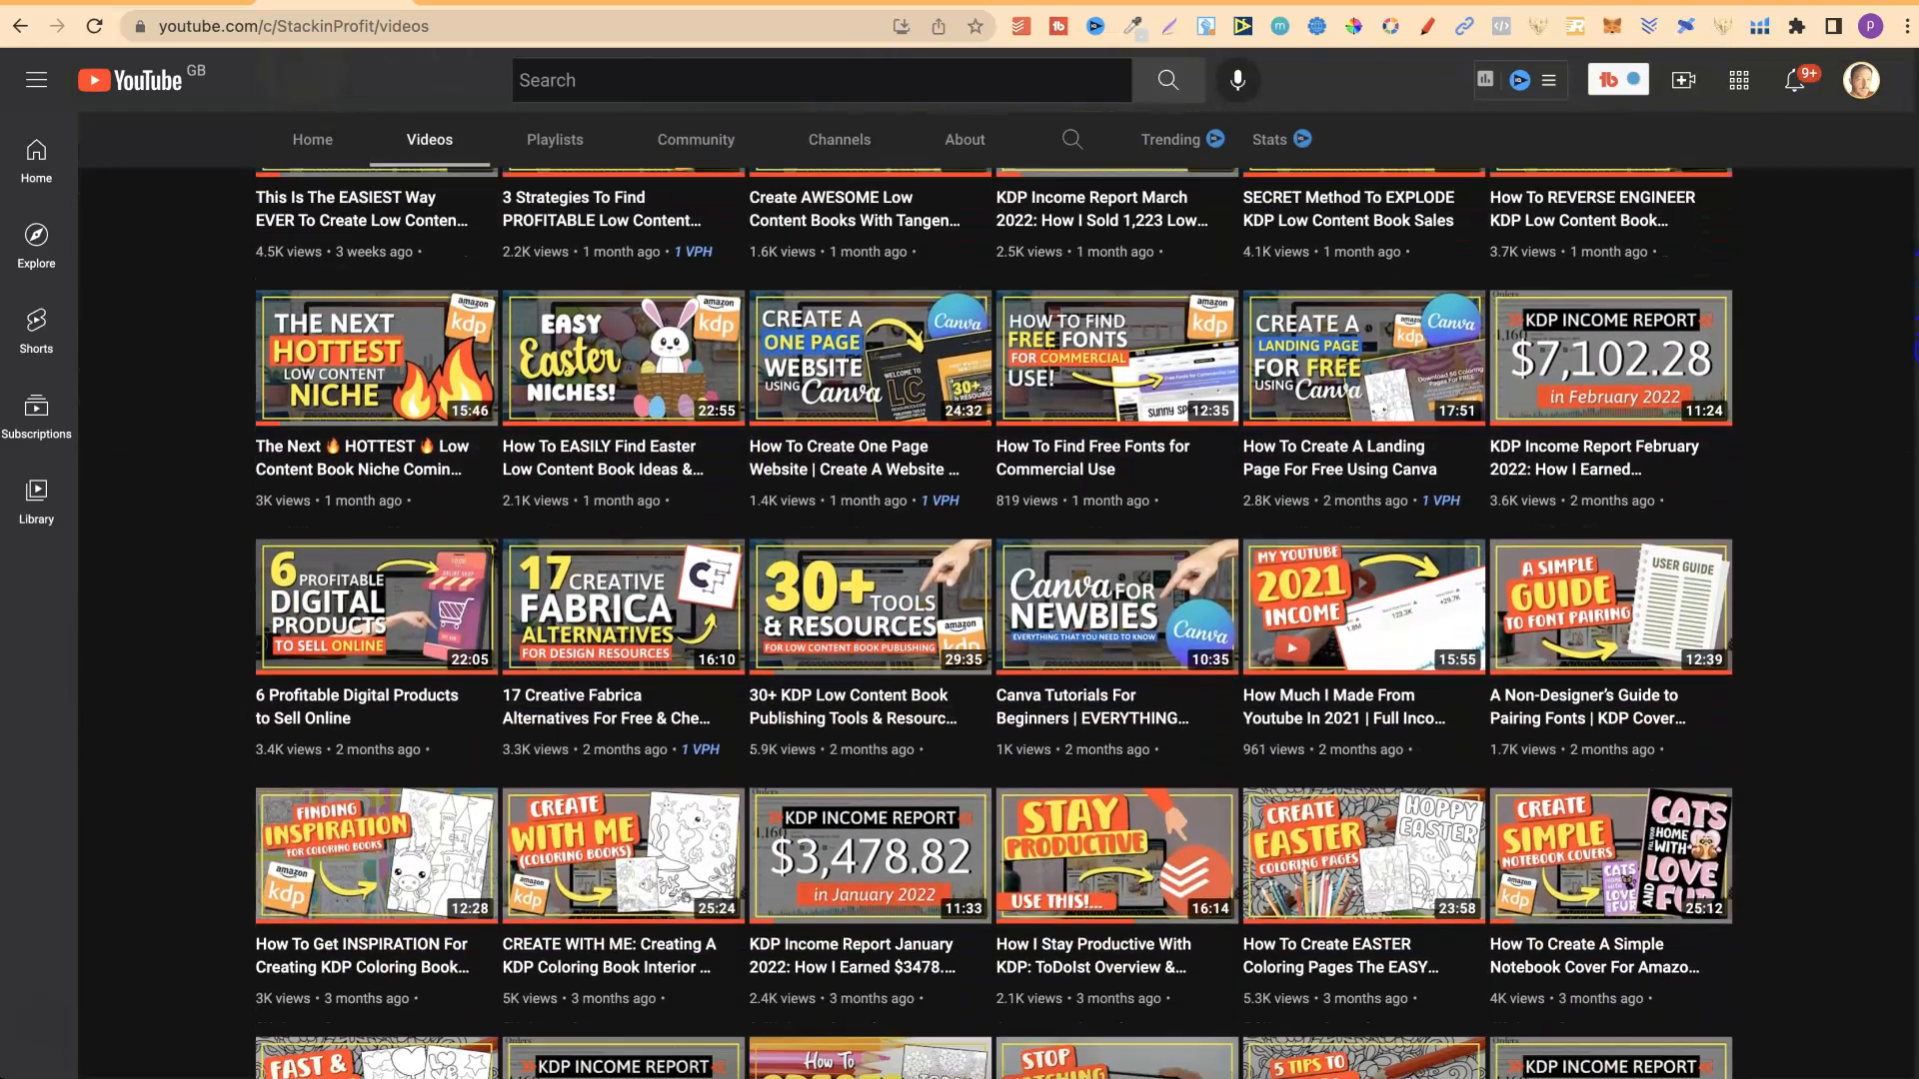
{"action": "scroll", "coordinate": [1914, 488], "scroll_direction": "down", "scroll_amount": 4}
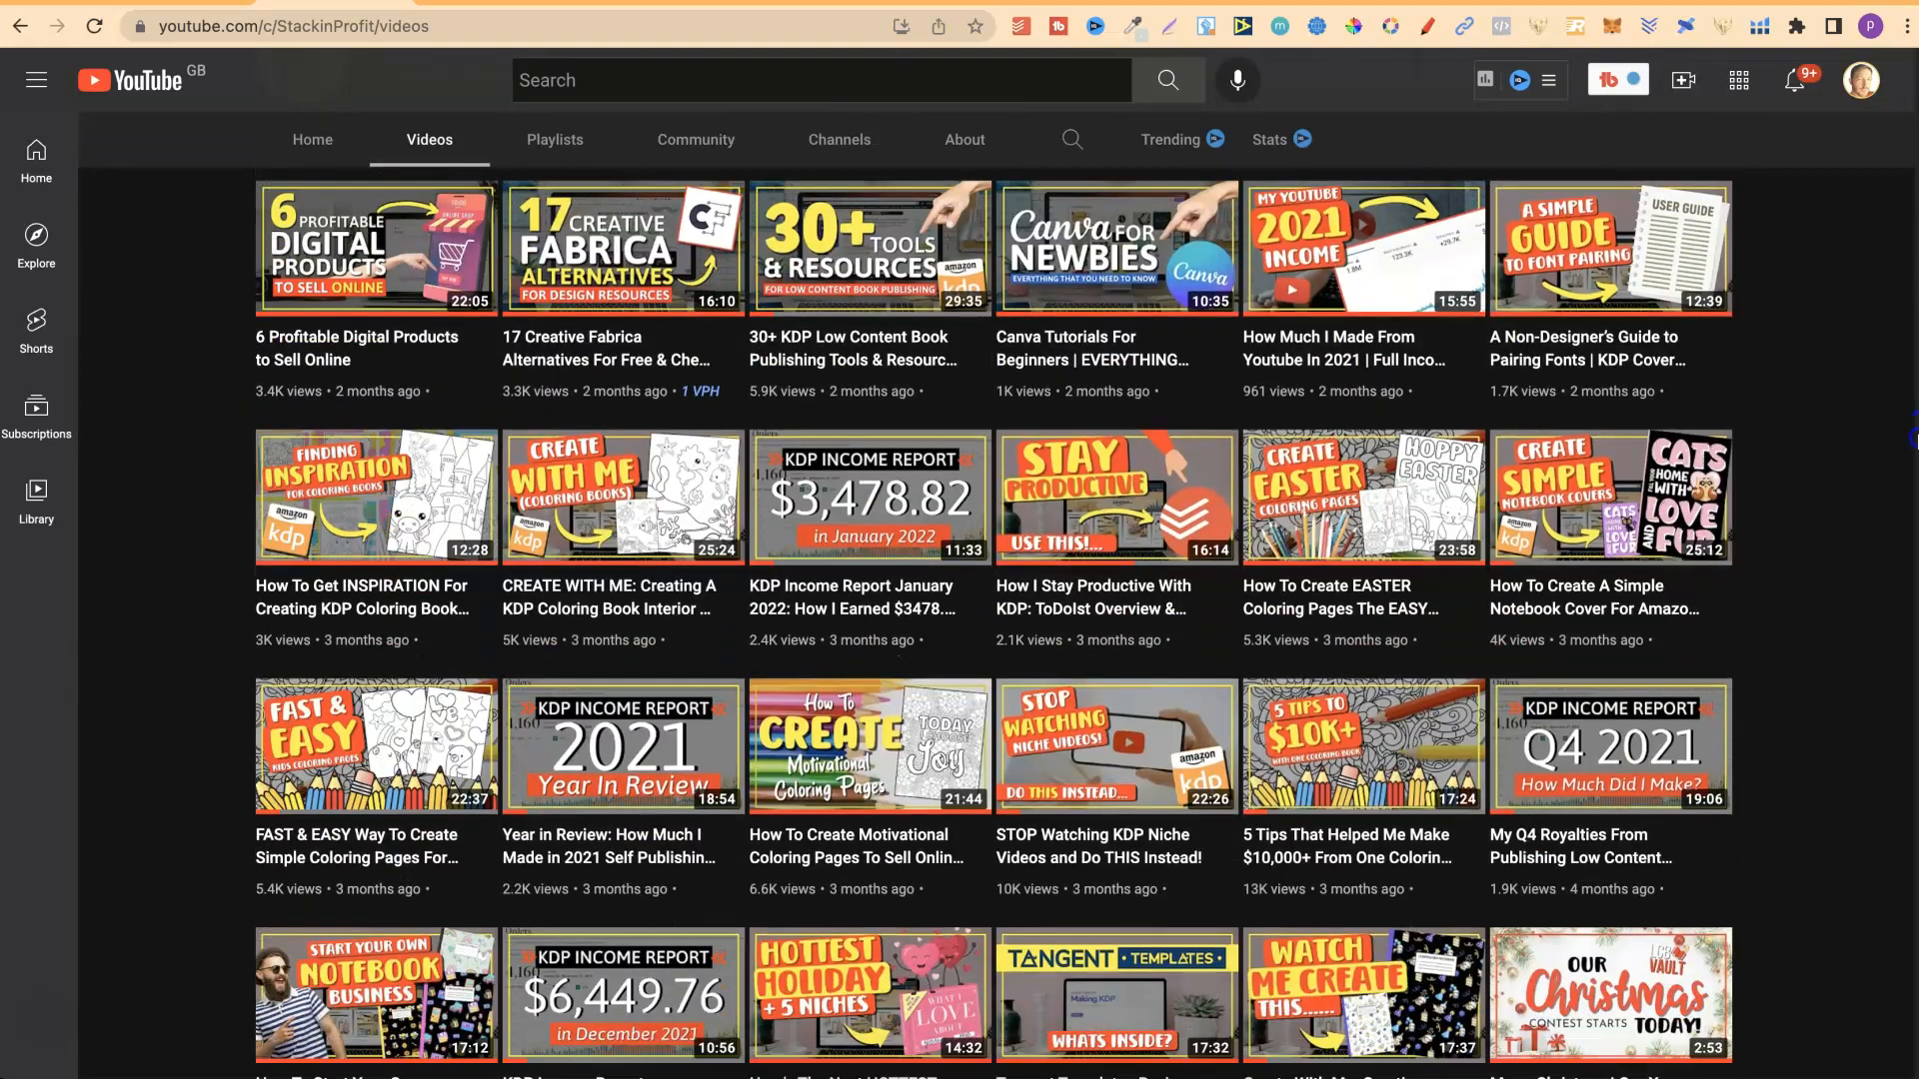
{"action": "scroll", "coordinate": [1915, 488], "scroll_direction": "down", "scroll_amount": 2}
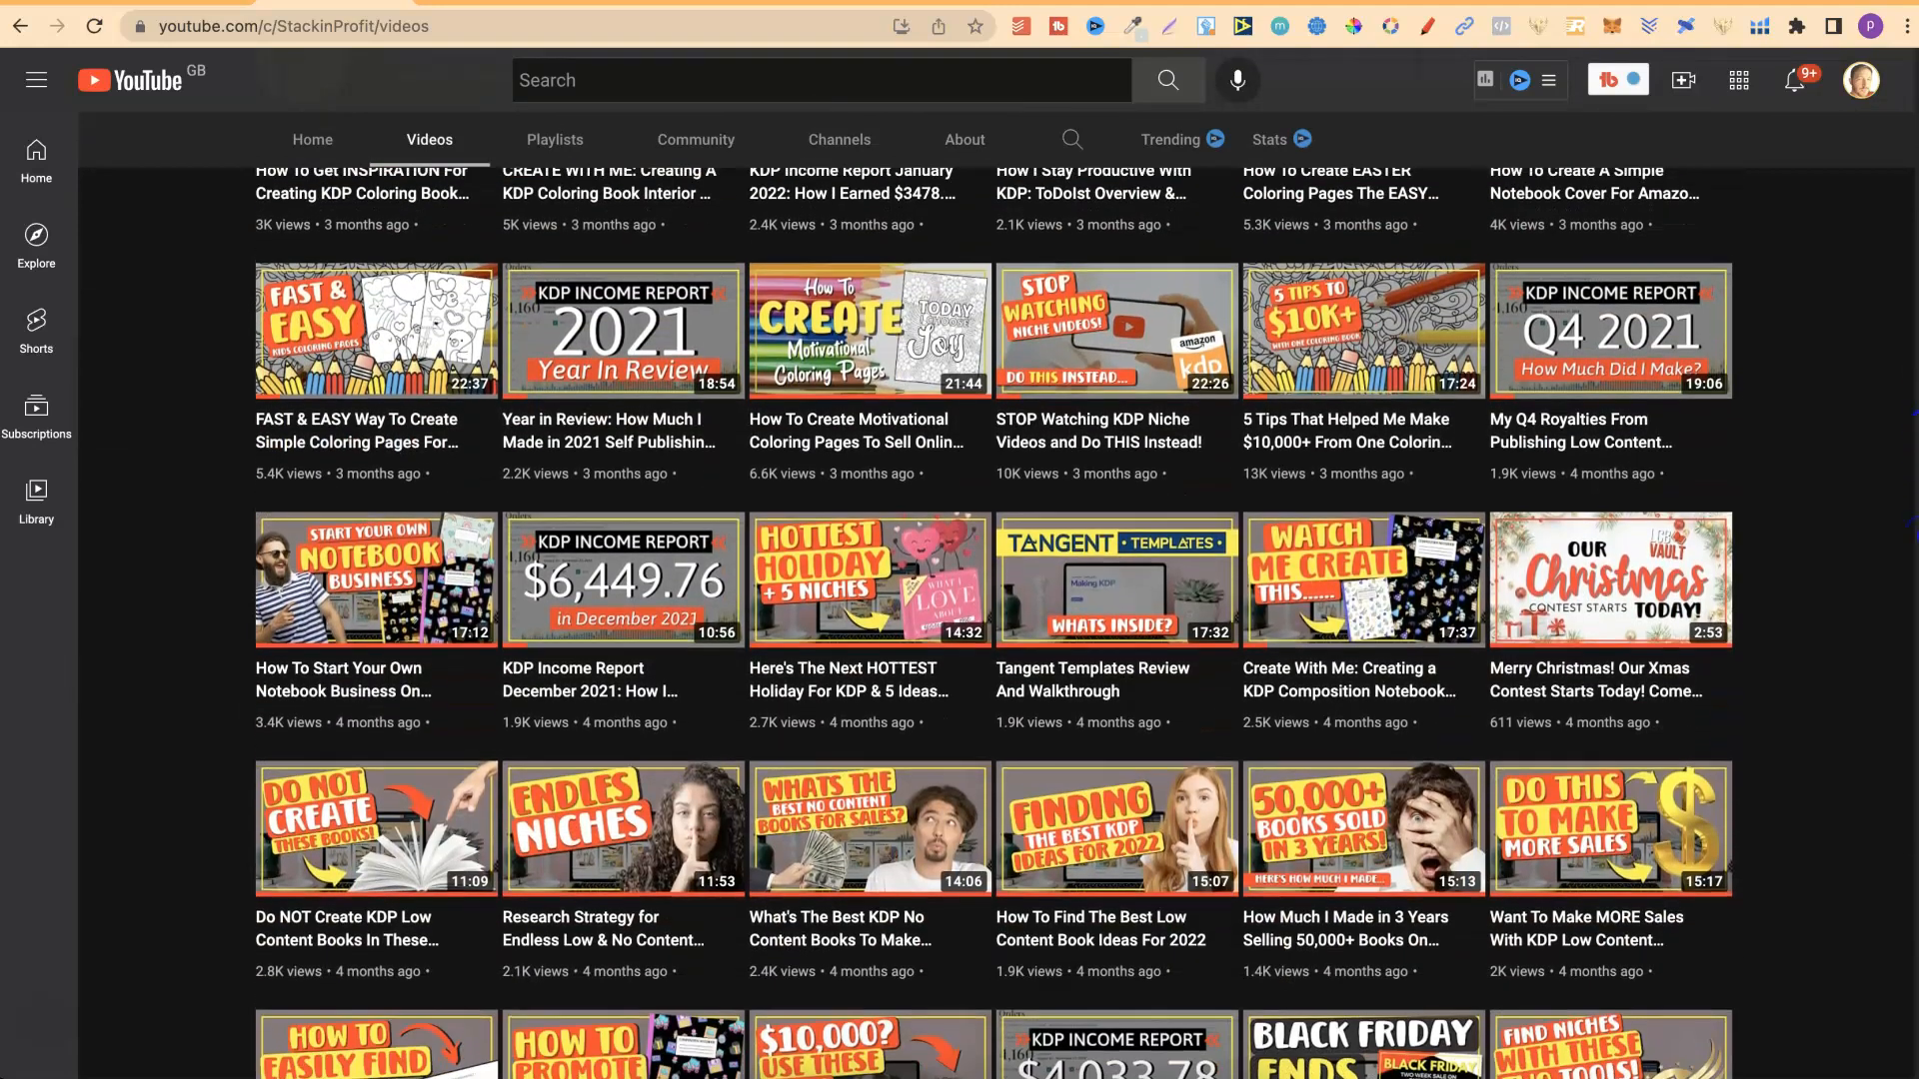
{"action": "scroll", "coordinate": [1914, 412], "scroll_direction": "down", "scroll_amount": 6}
{"action": "scroll", "coordinate": [1914, 400], "scroll_direction": "up", "scroll_amount": 10}
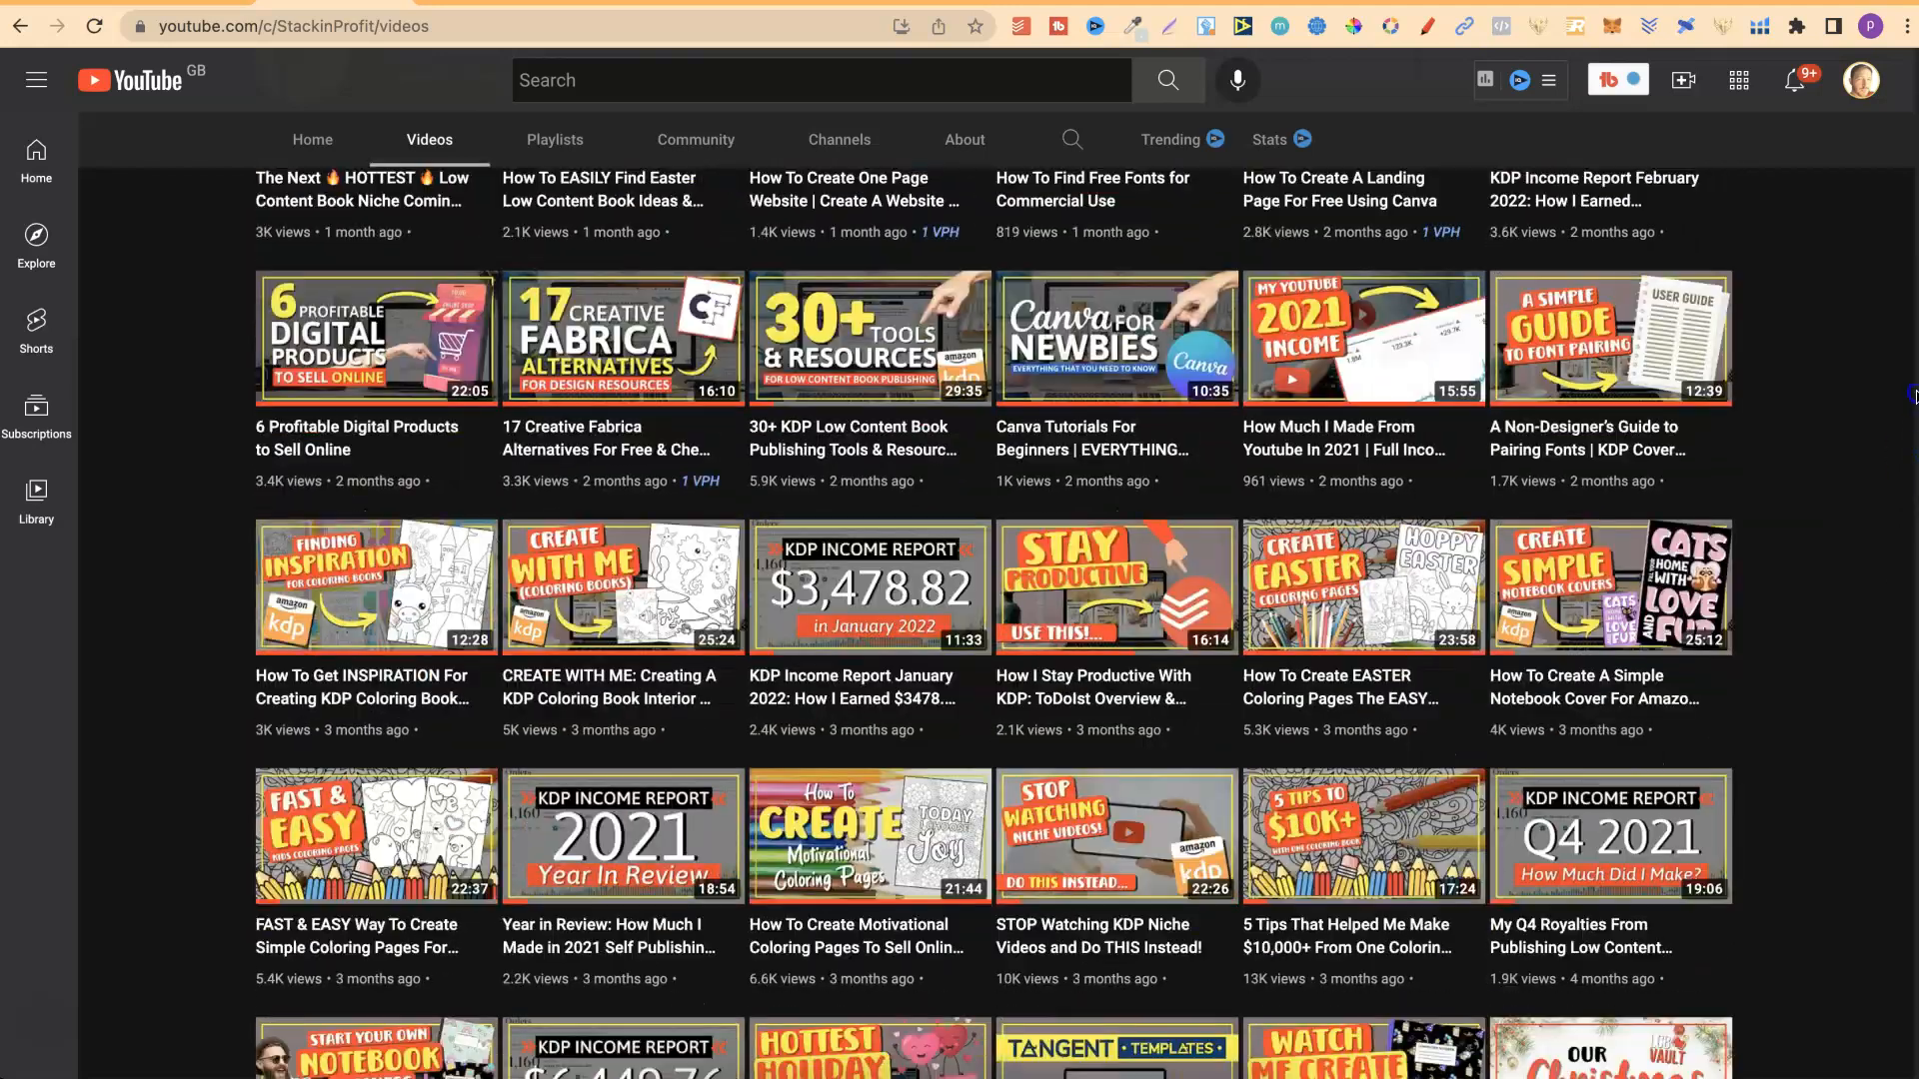
{"action": "left_click_drag", "start_coordinate": [1914, 395], "coordinate": [1914, 133]}
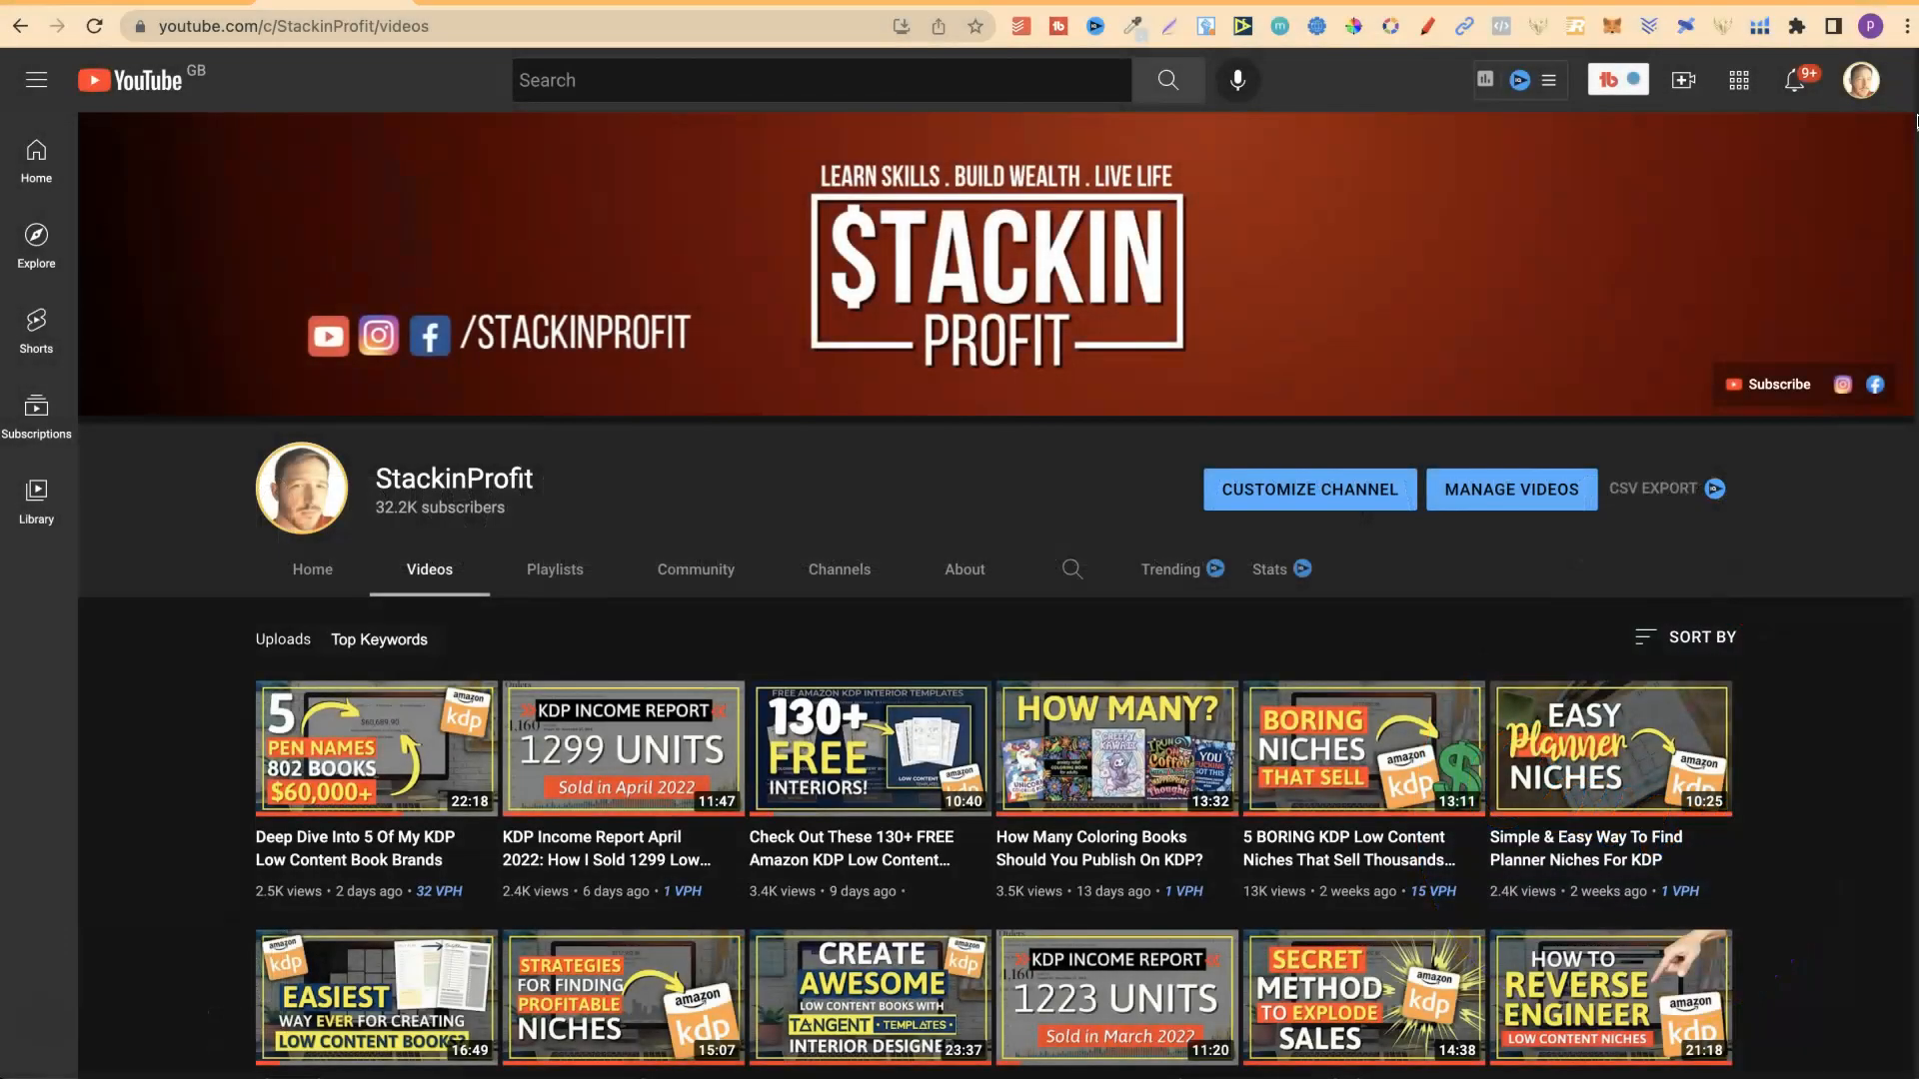
Switch to Canva, open the recent YouTube 90's Composition and YT Composition Notebook Covers designs, and bring up the 90's design.
{"action": "left_click", "coordinate": [476, 3]}
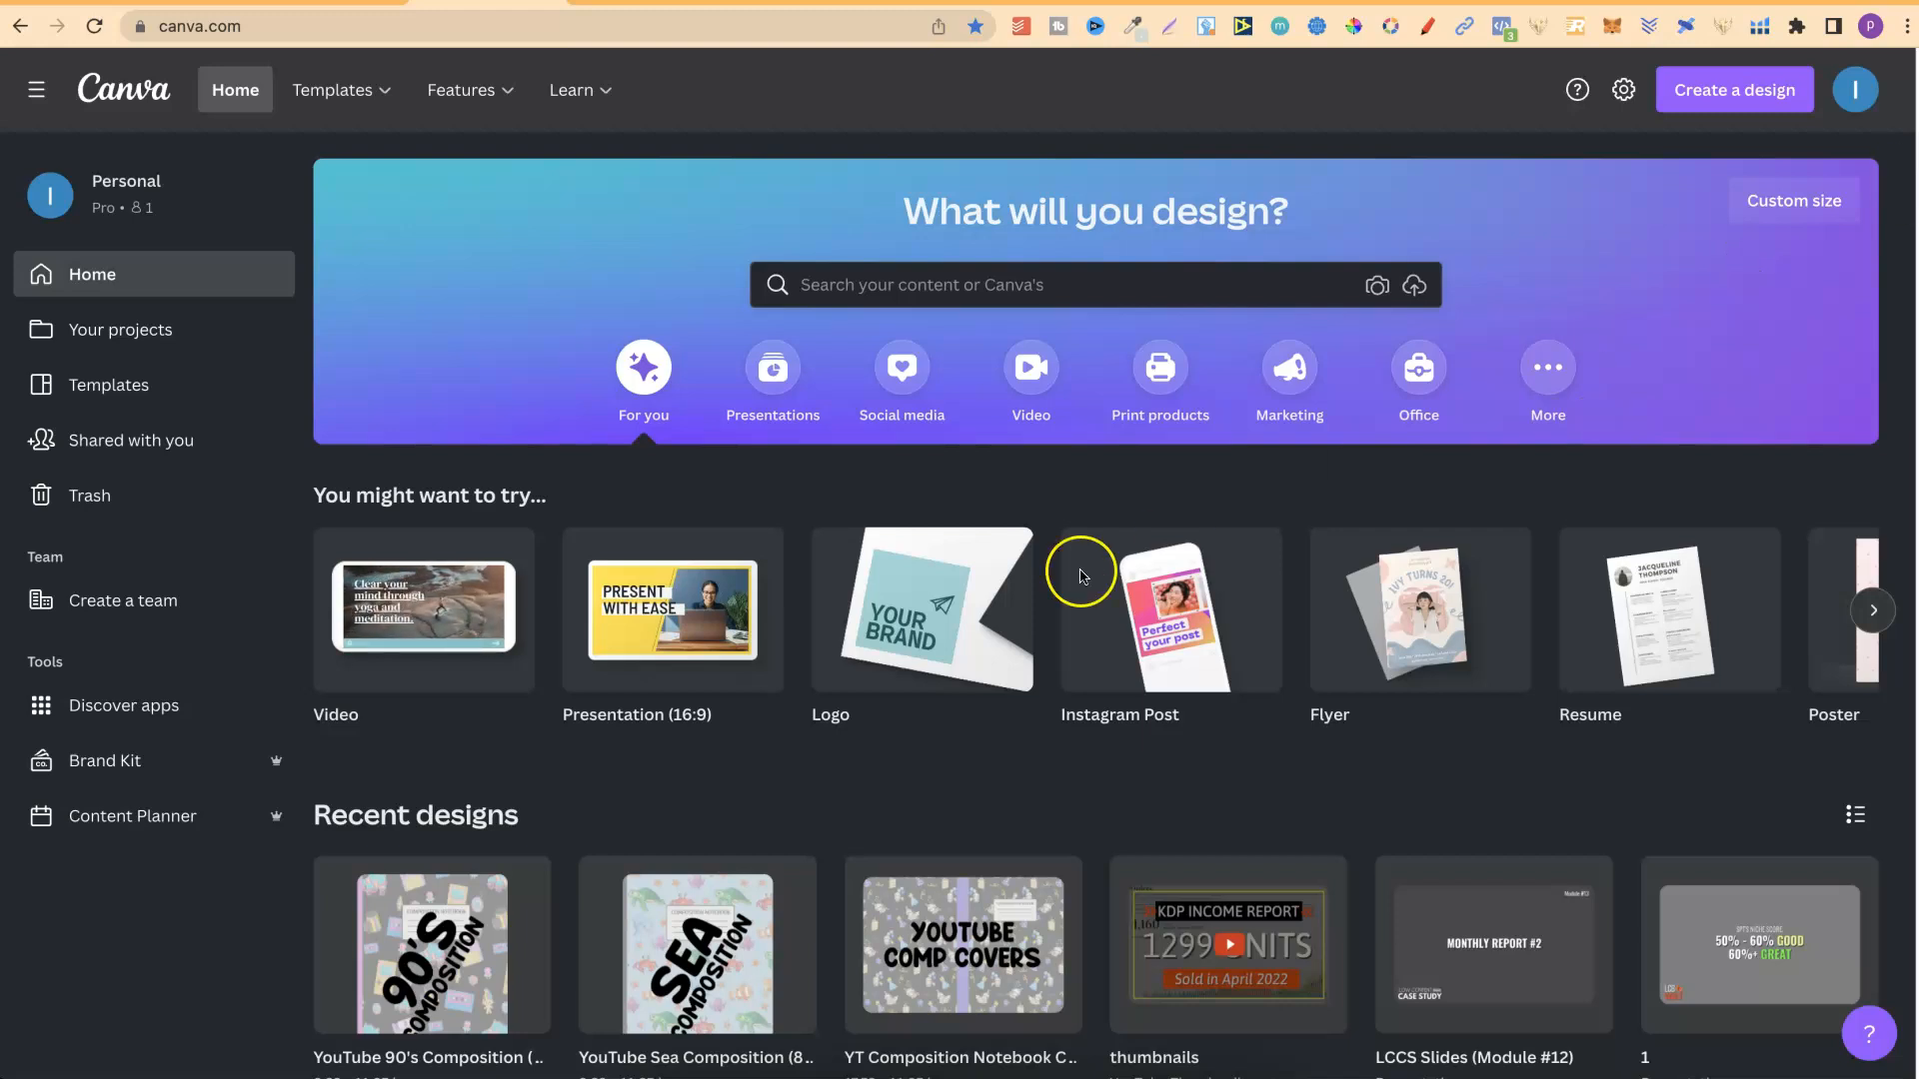
{"action": "mouse_move", "coordinate": [432, 950]}
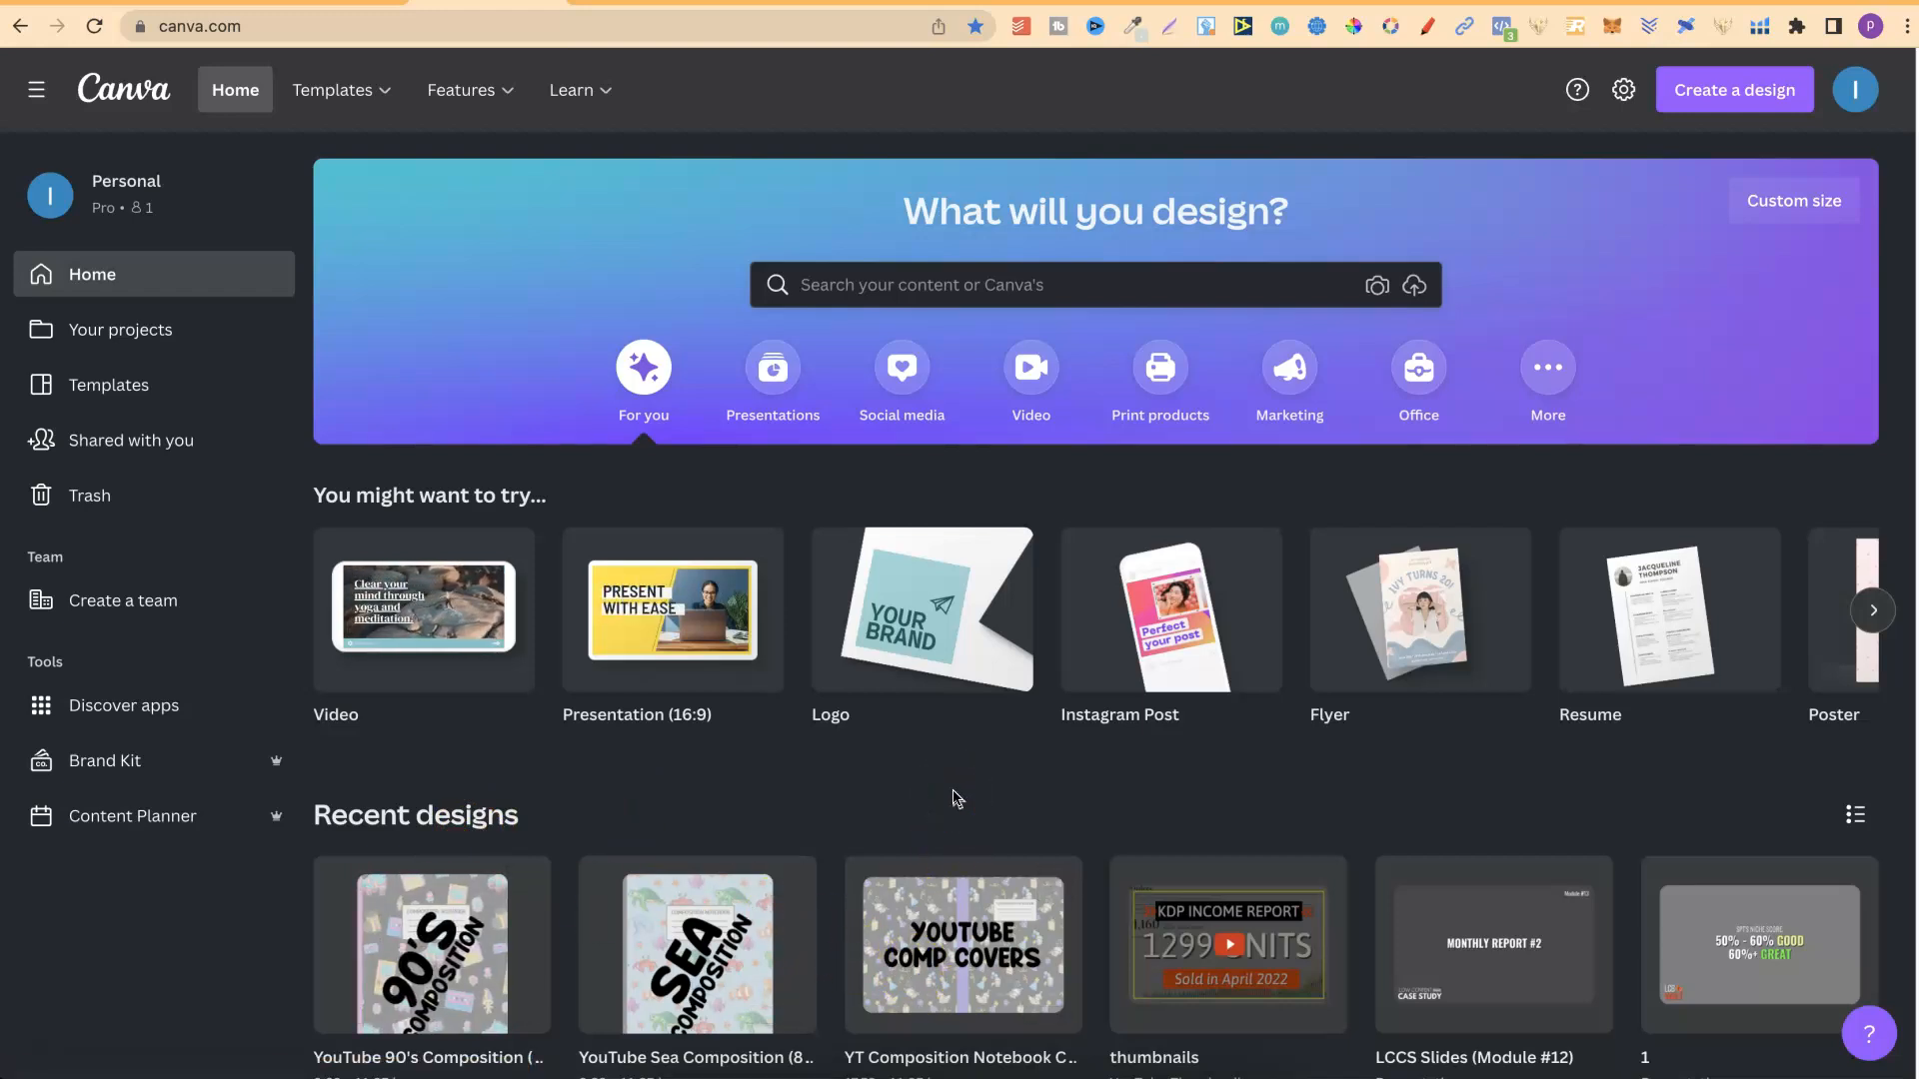
{"action": "left_click", "coordinate": [685, 937]}
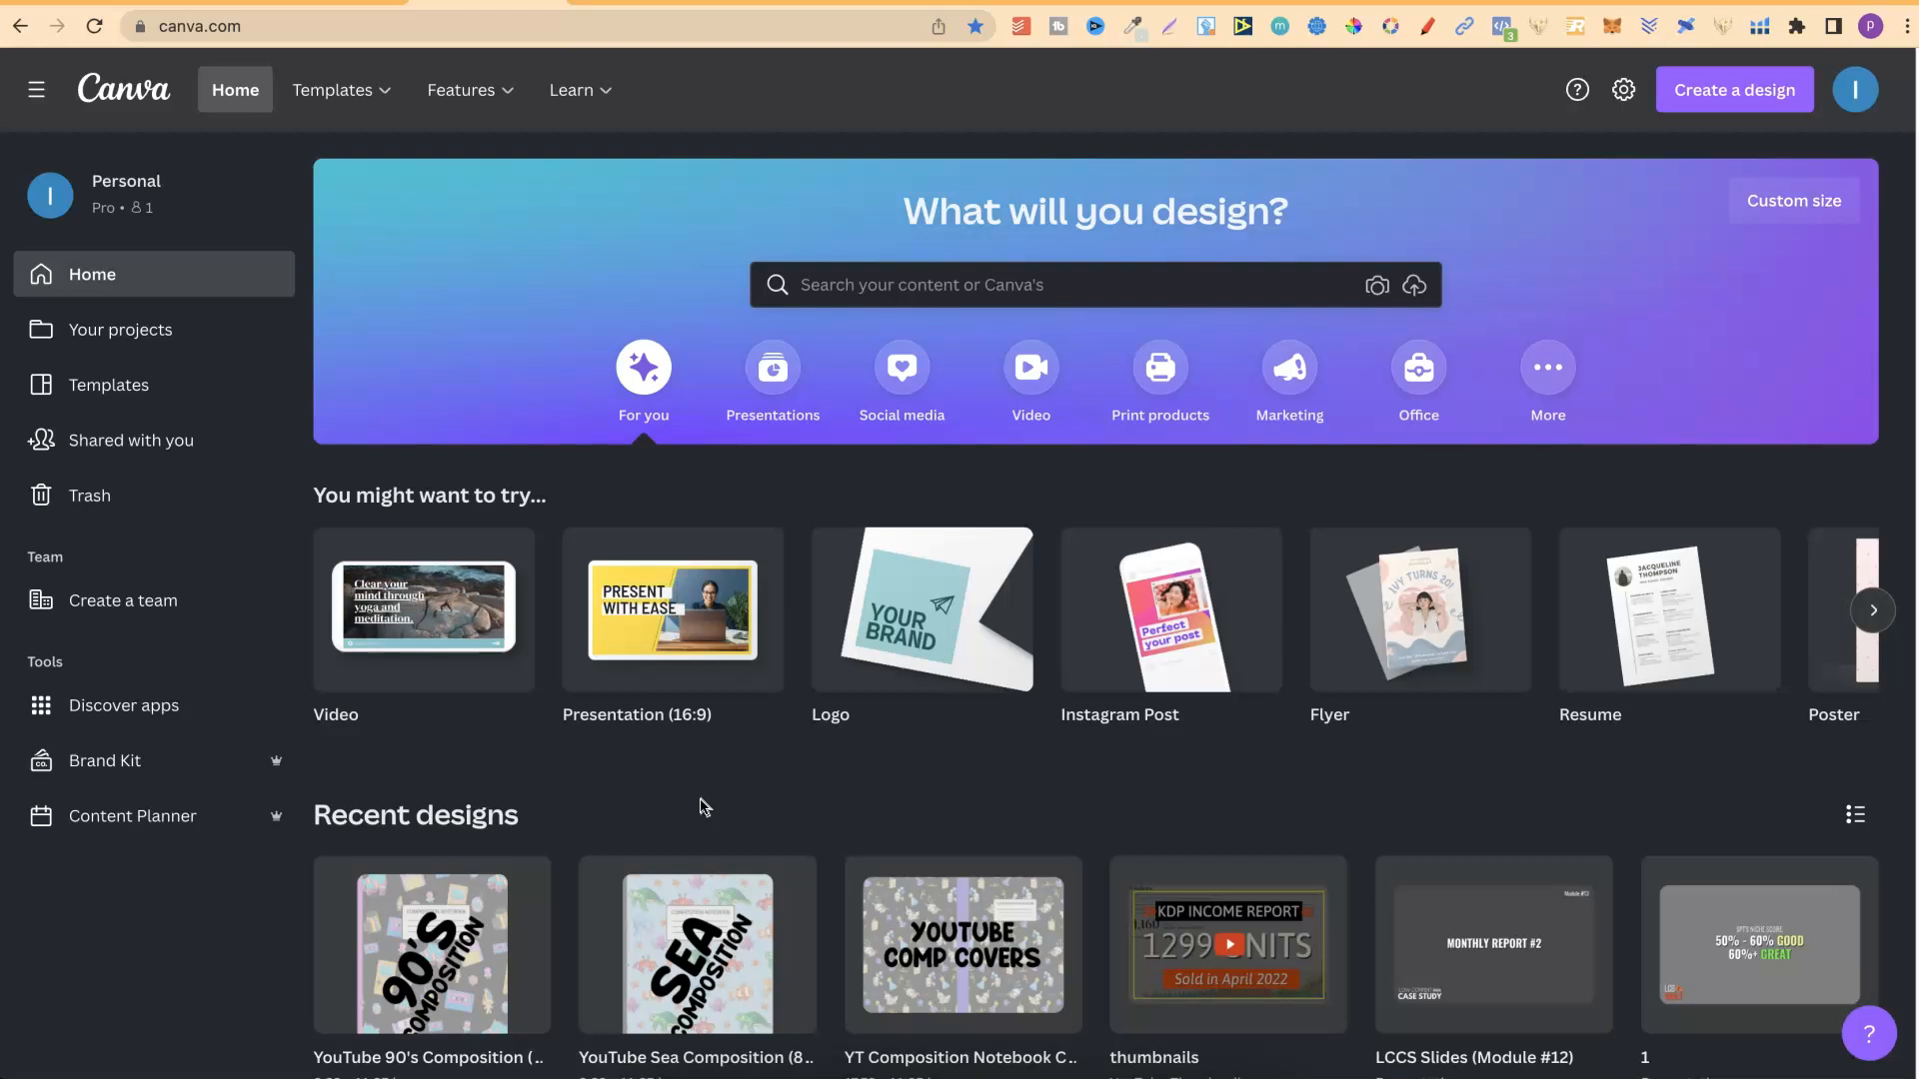
{"action": "left_click", "coordinate": [477, 926]}
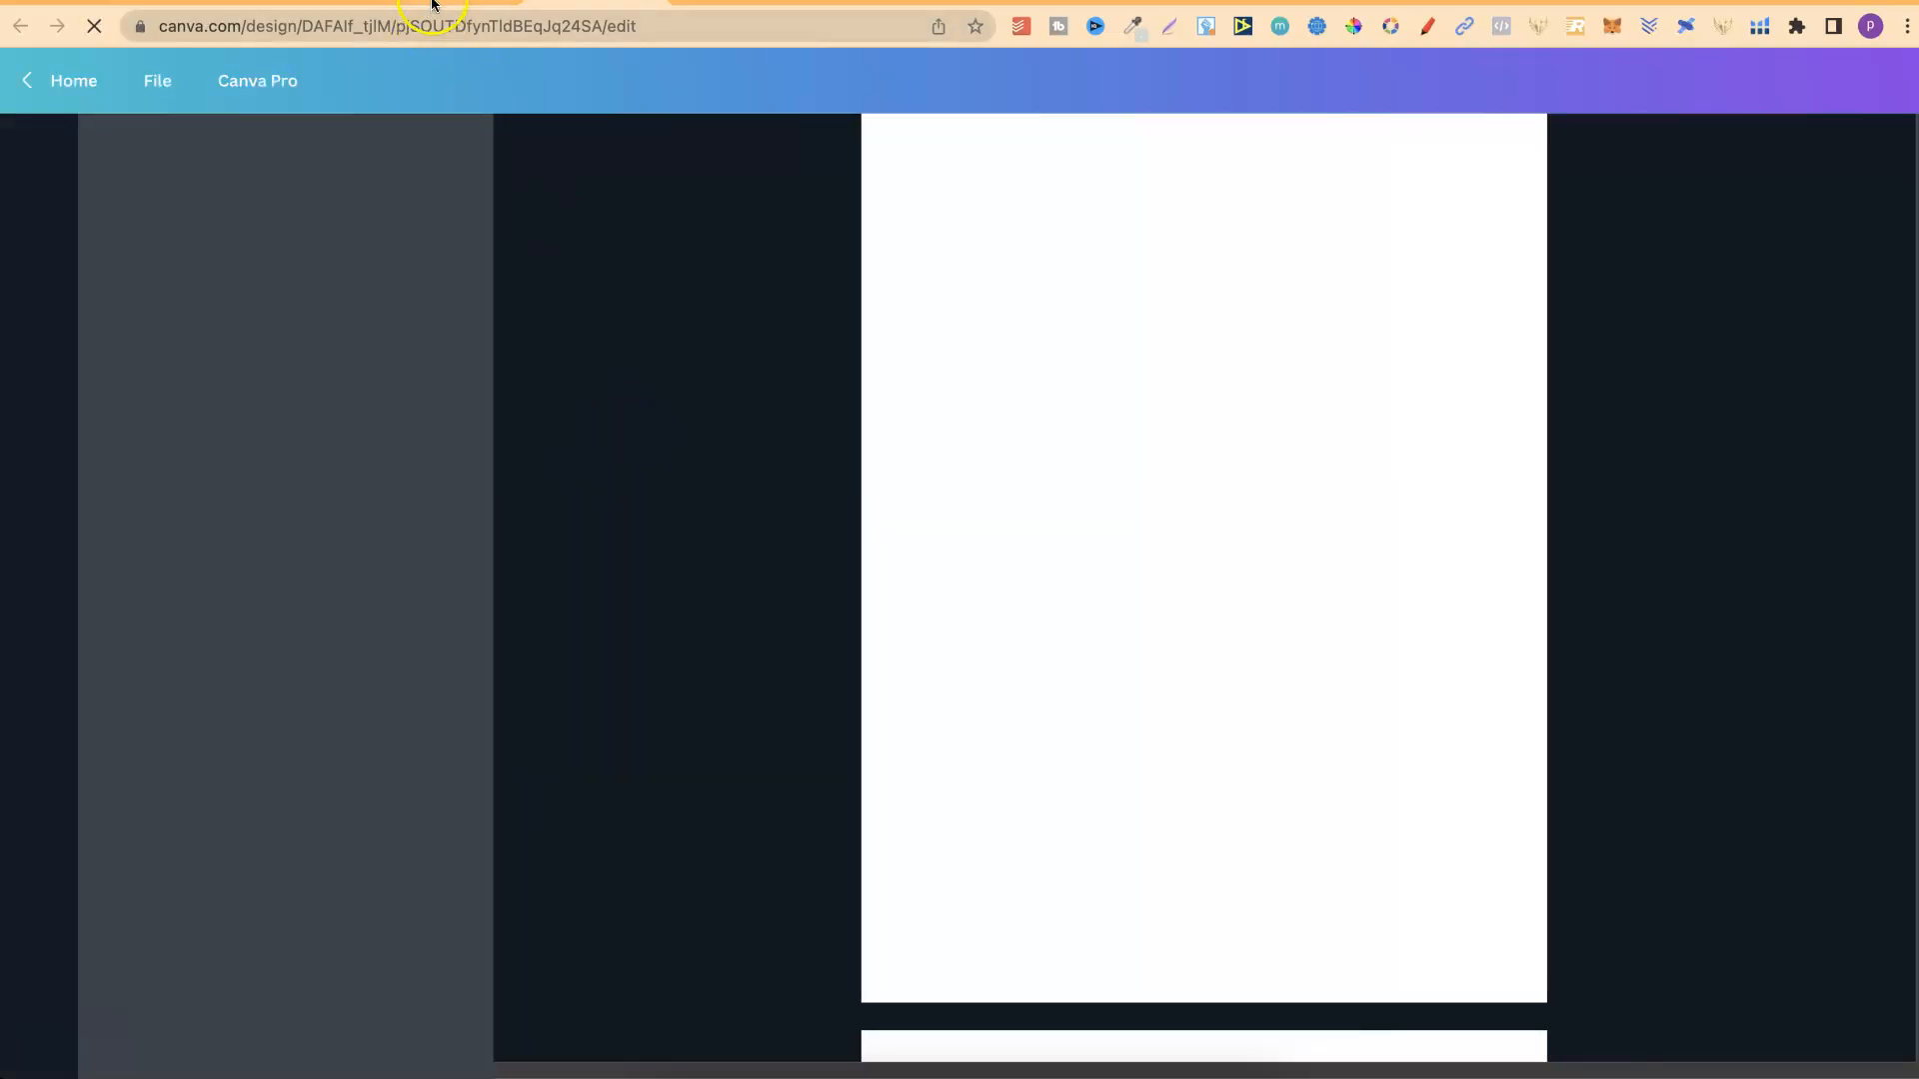
{"action": "left_click", "coordinate": [432, 4]}
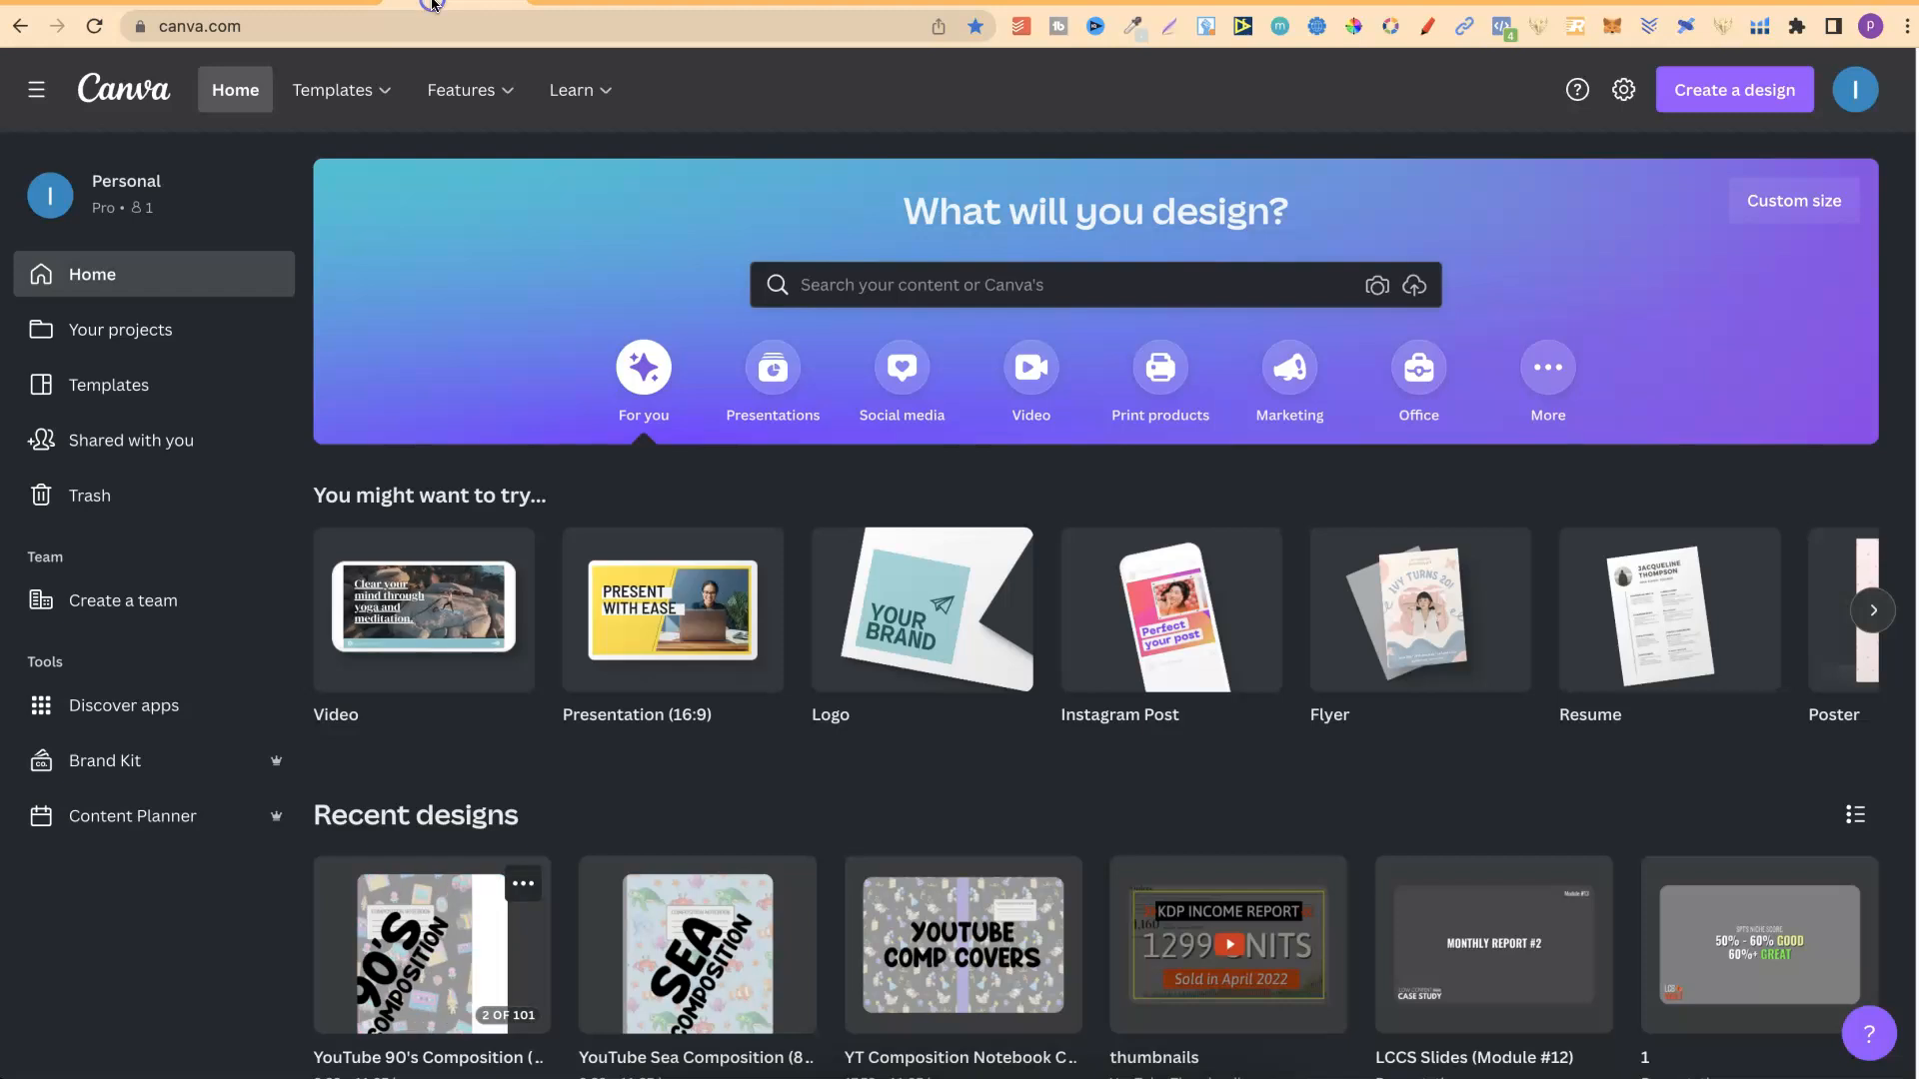
{"action": "left_click", "coordinate": [947, 934]}
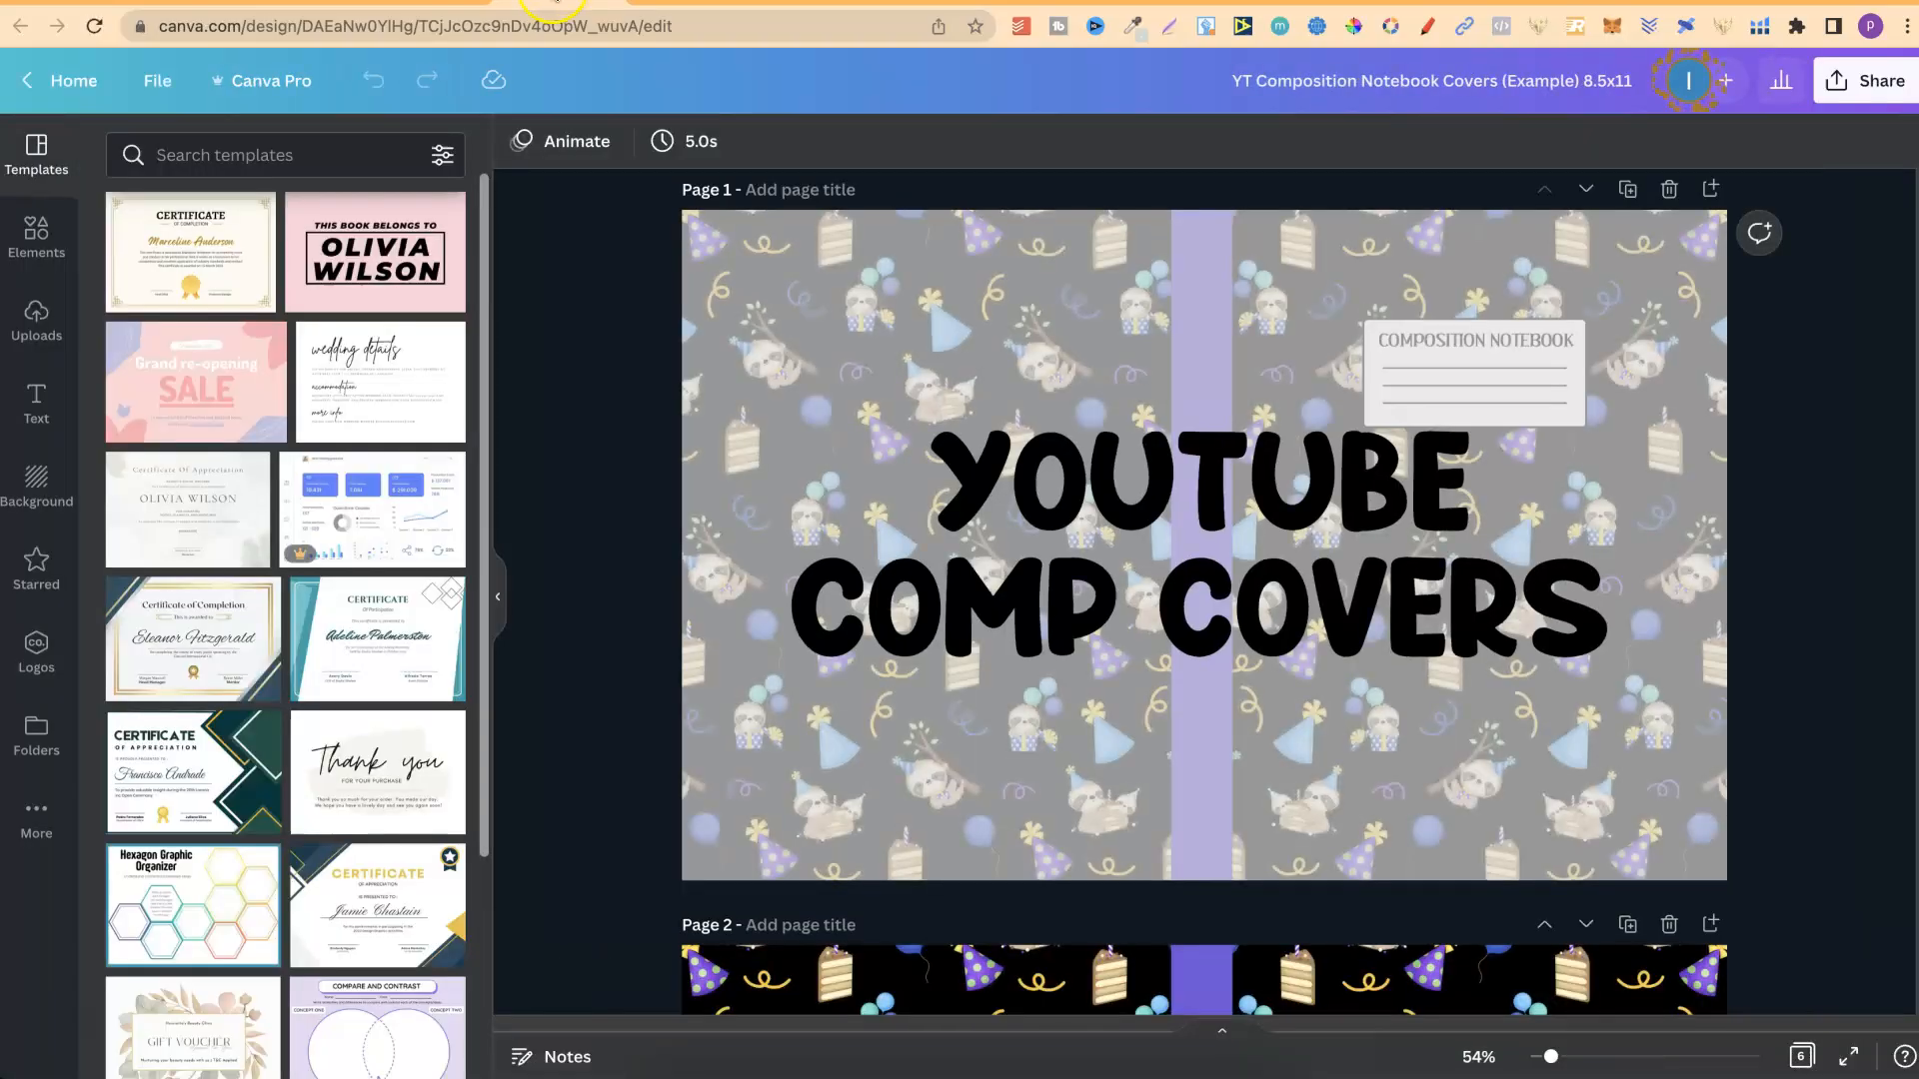
{"action": "left_click", "coordinate": [660, 4]}
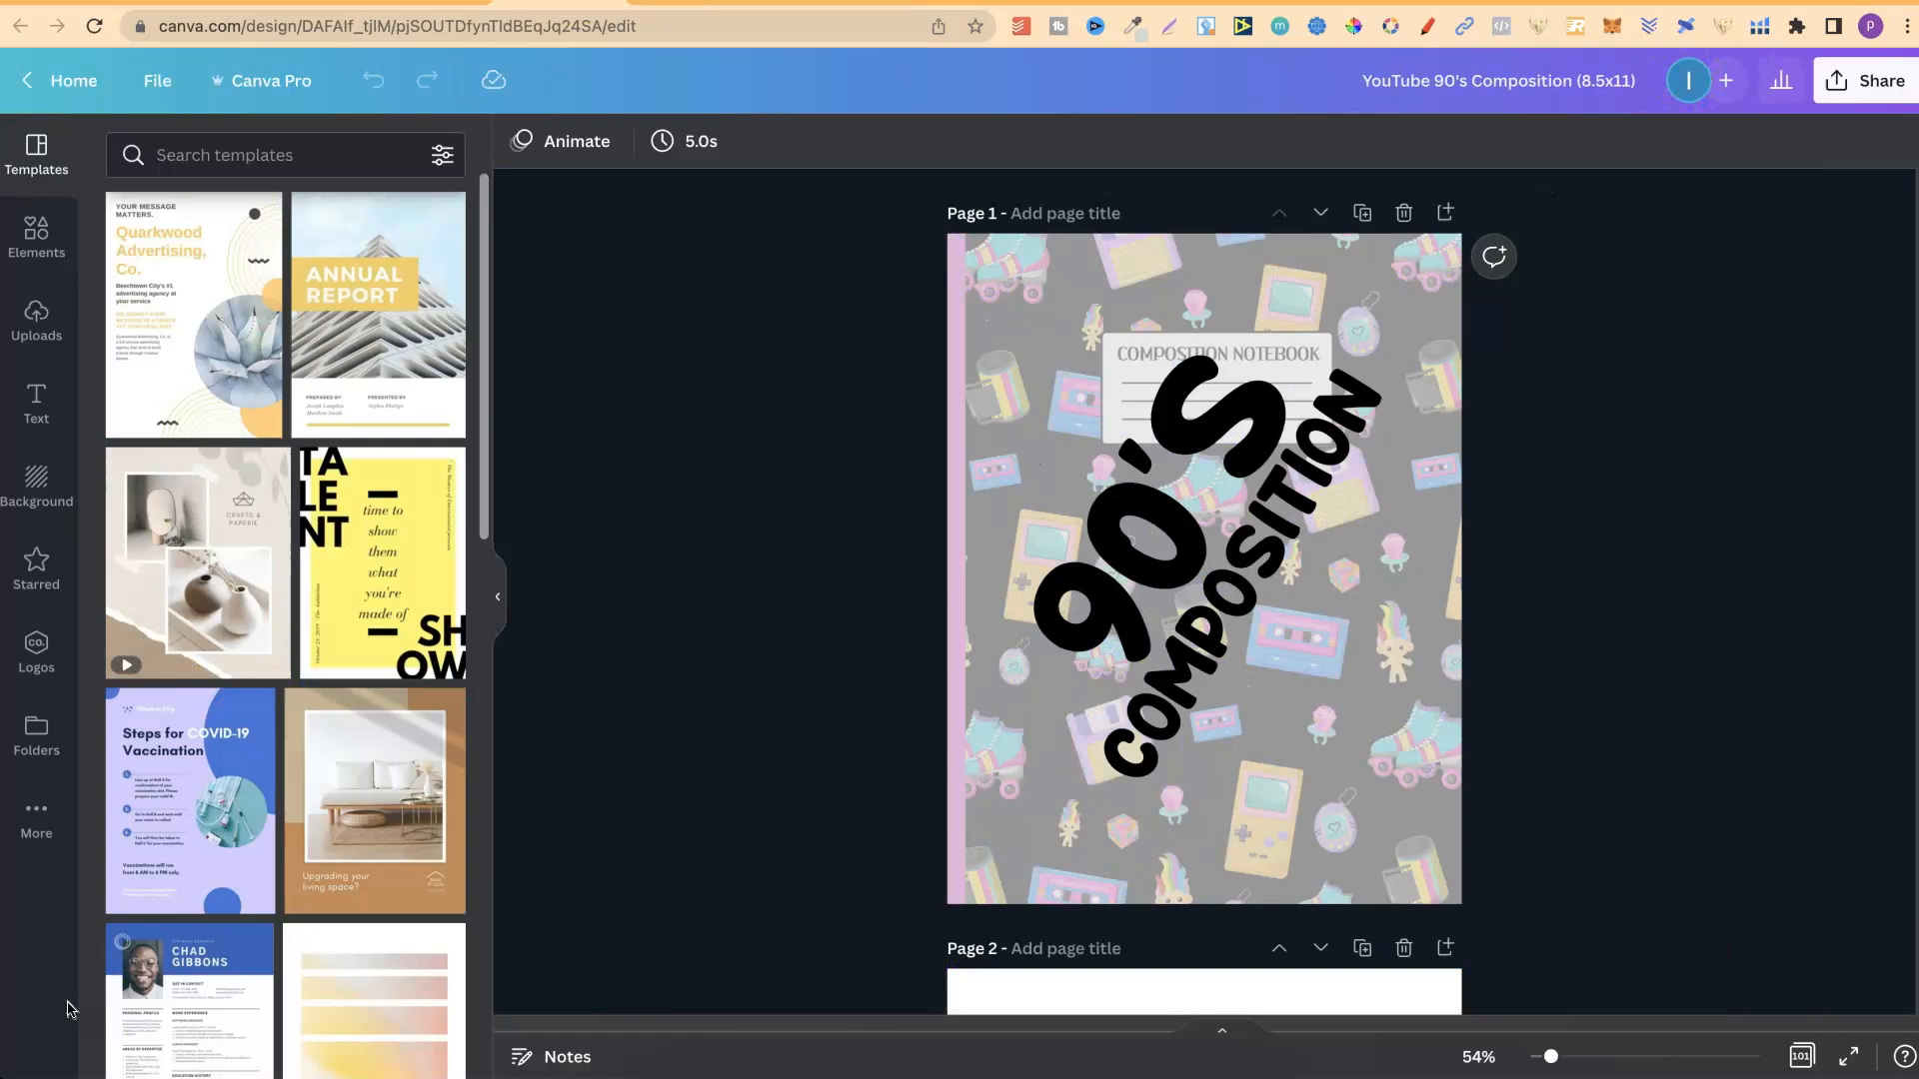
Delete the 90's cover page from the notebook design and undo the deletion.
{"action": "scroll", "coordinate": [1692, 657], "scroll_direction": "down", "scroll_amount": 2}
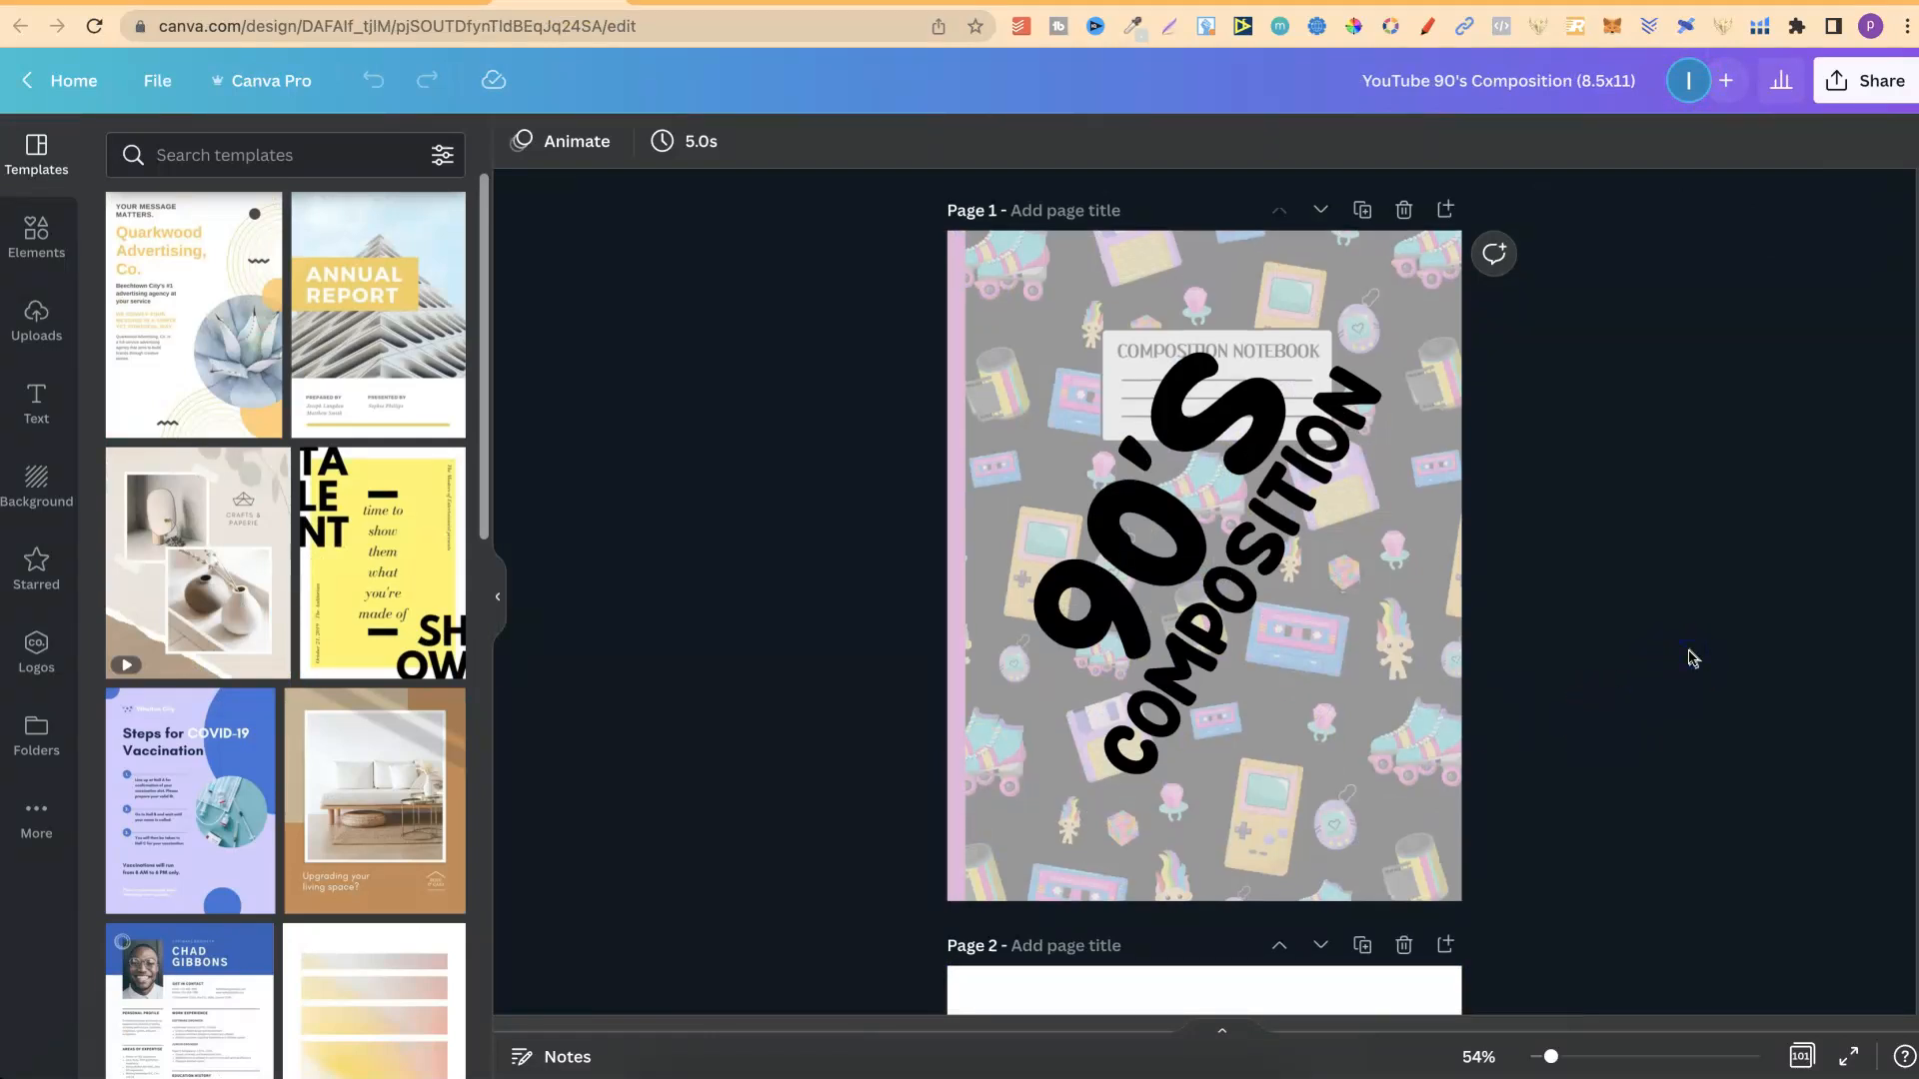
{"action": "scroll", "coordinate": [1693, 658], "scroll_direction": "down", "scroll_amount": 10}
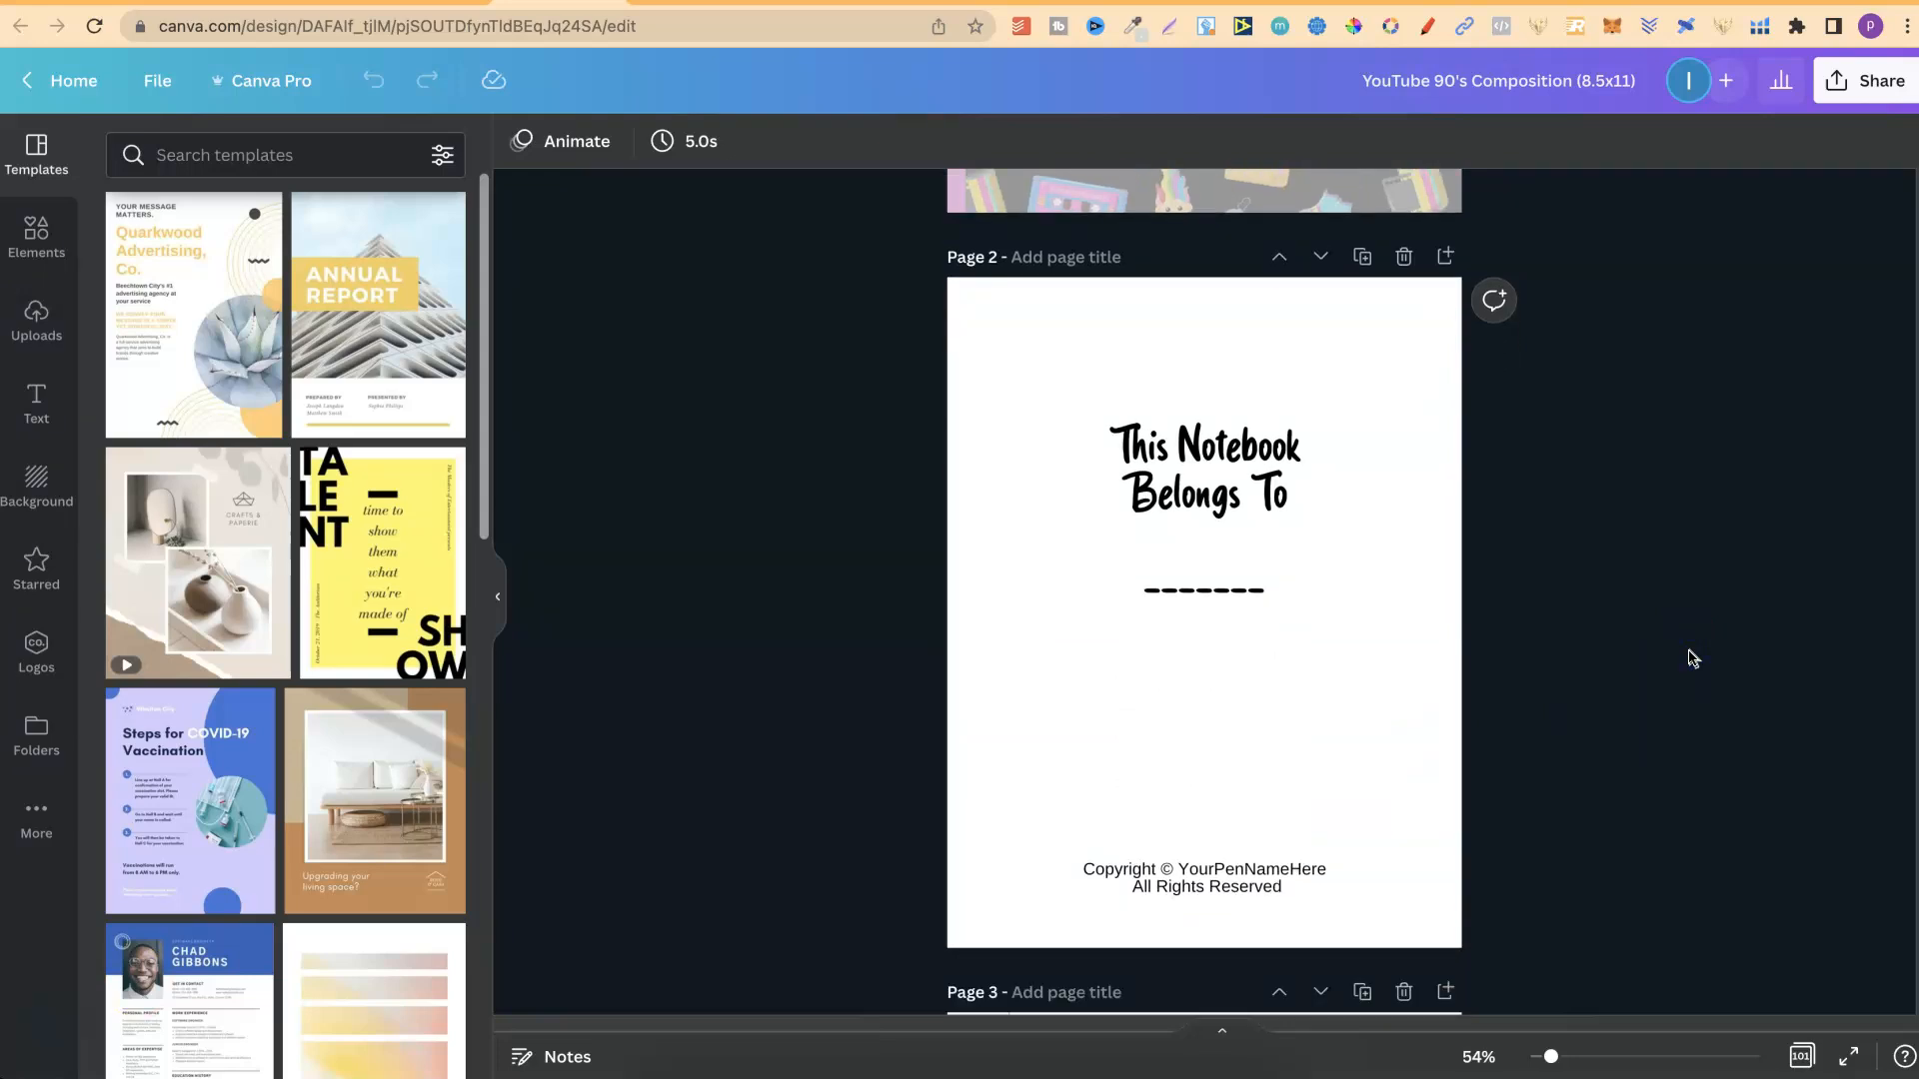
{"action": "scroll", "coordinate": [1904, 183], "scroll_direction": "up", "scroll_amount": 11}
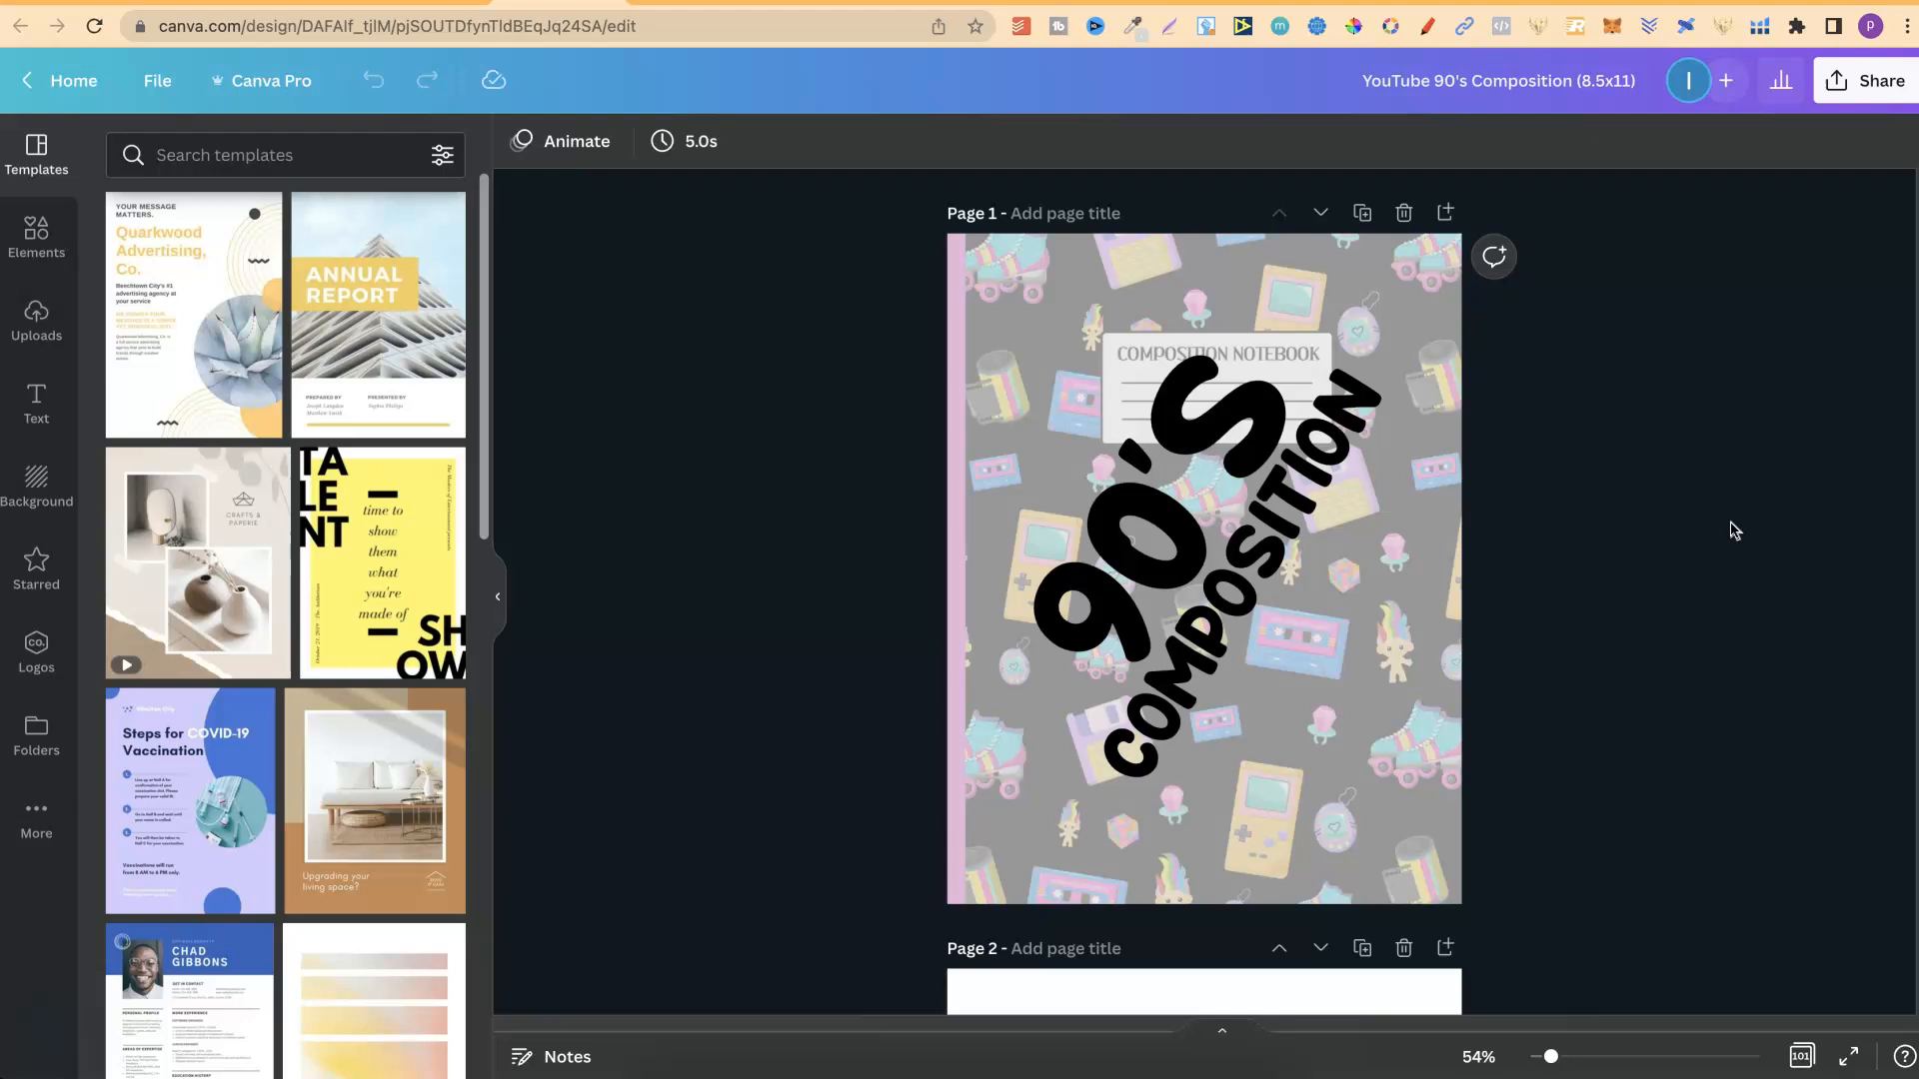
{"action": "left_click", "coordinate": [1737, 364]}
{"action": "left_click", "coordinate": [1404, 214]}
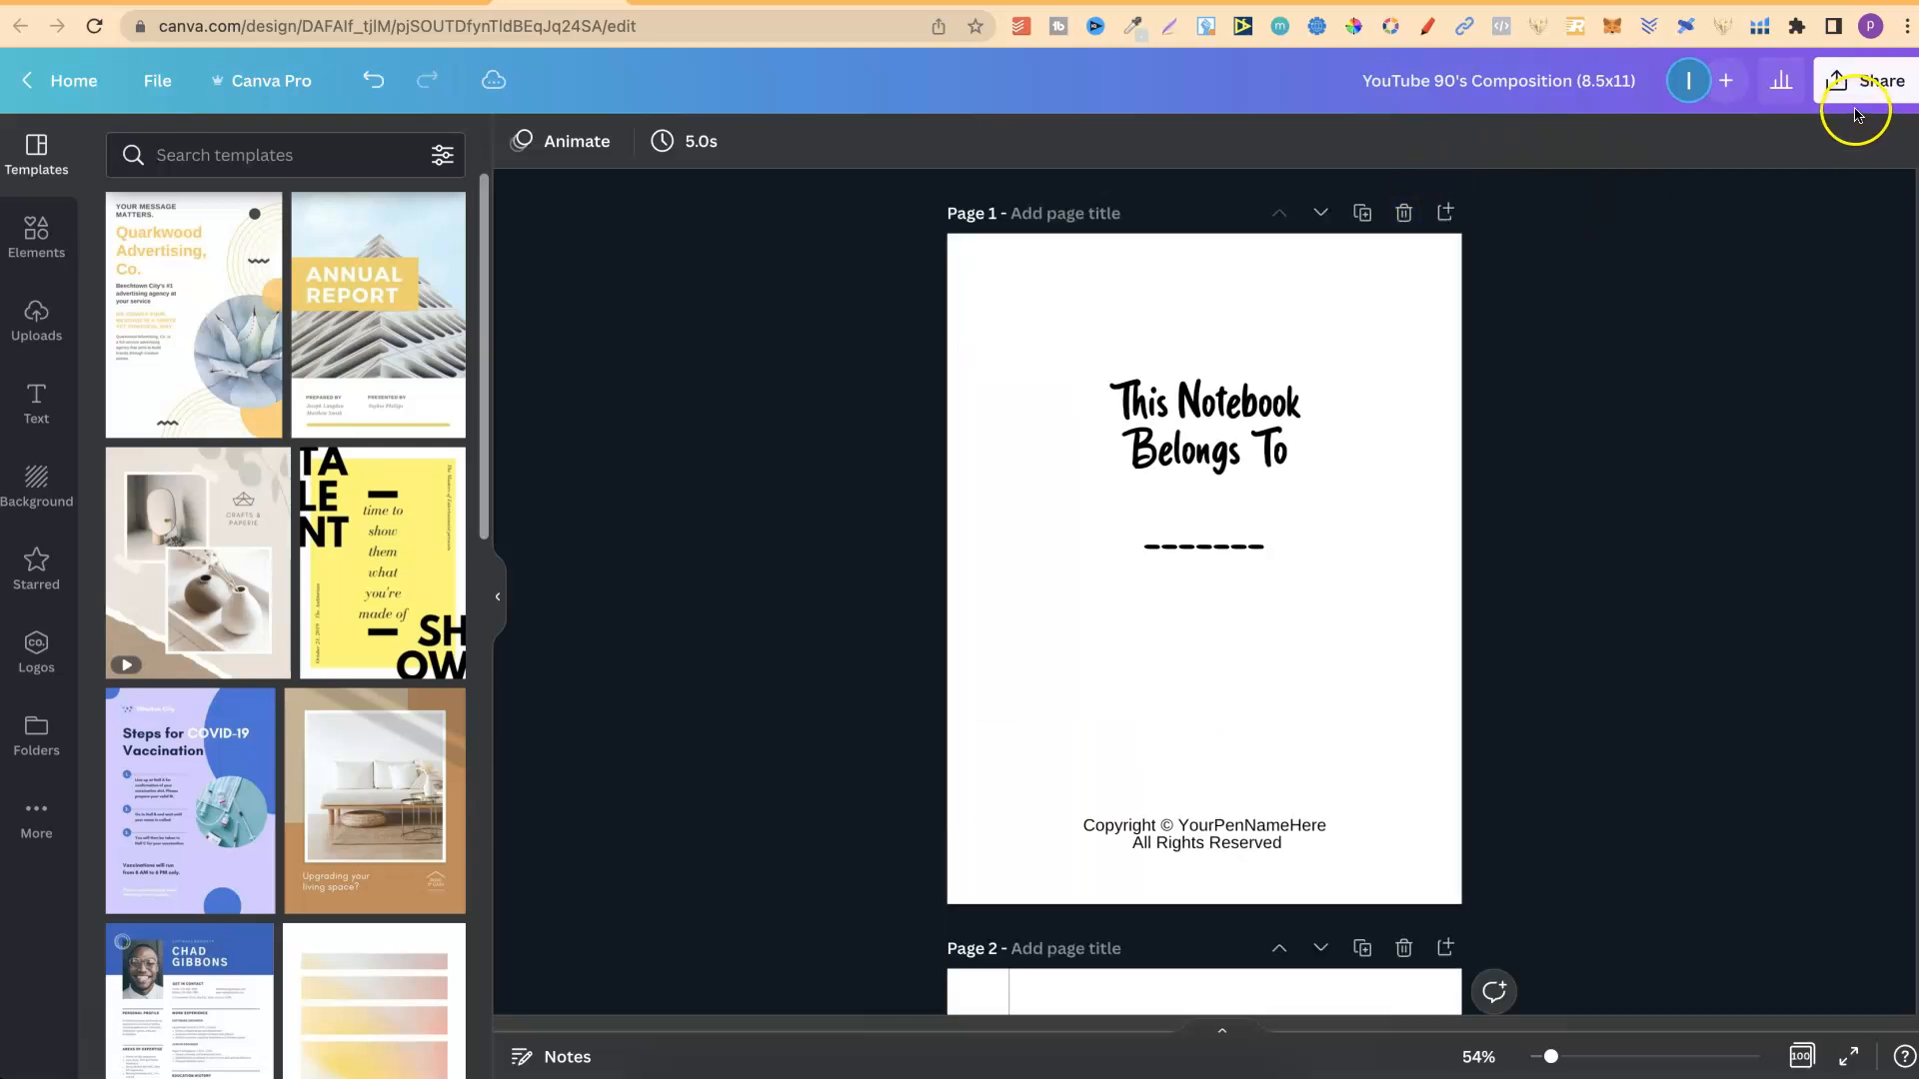
{"action": "left_click", "coordinate": [373, 80]}
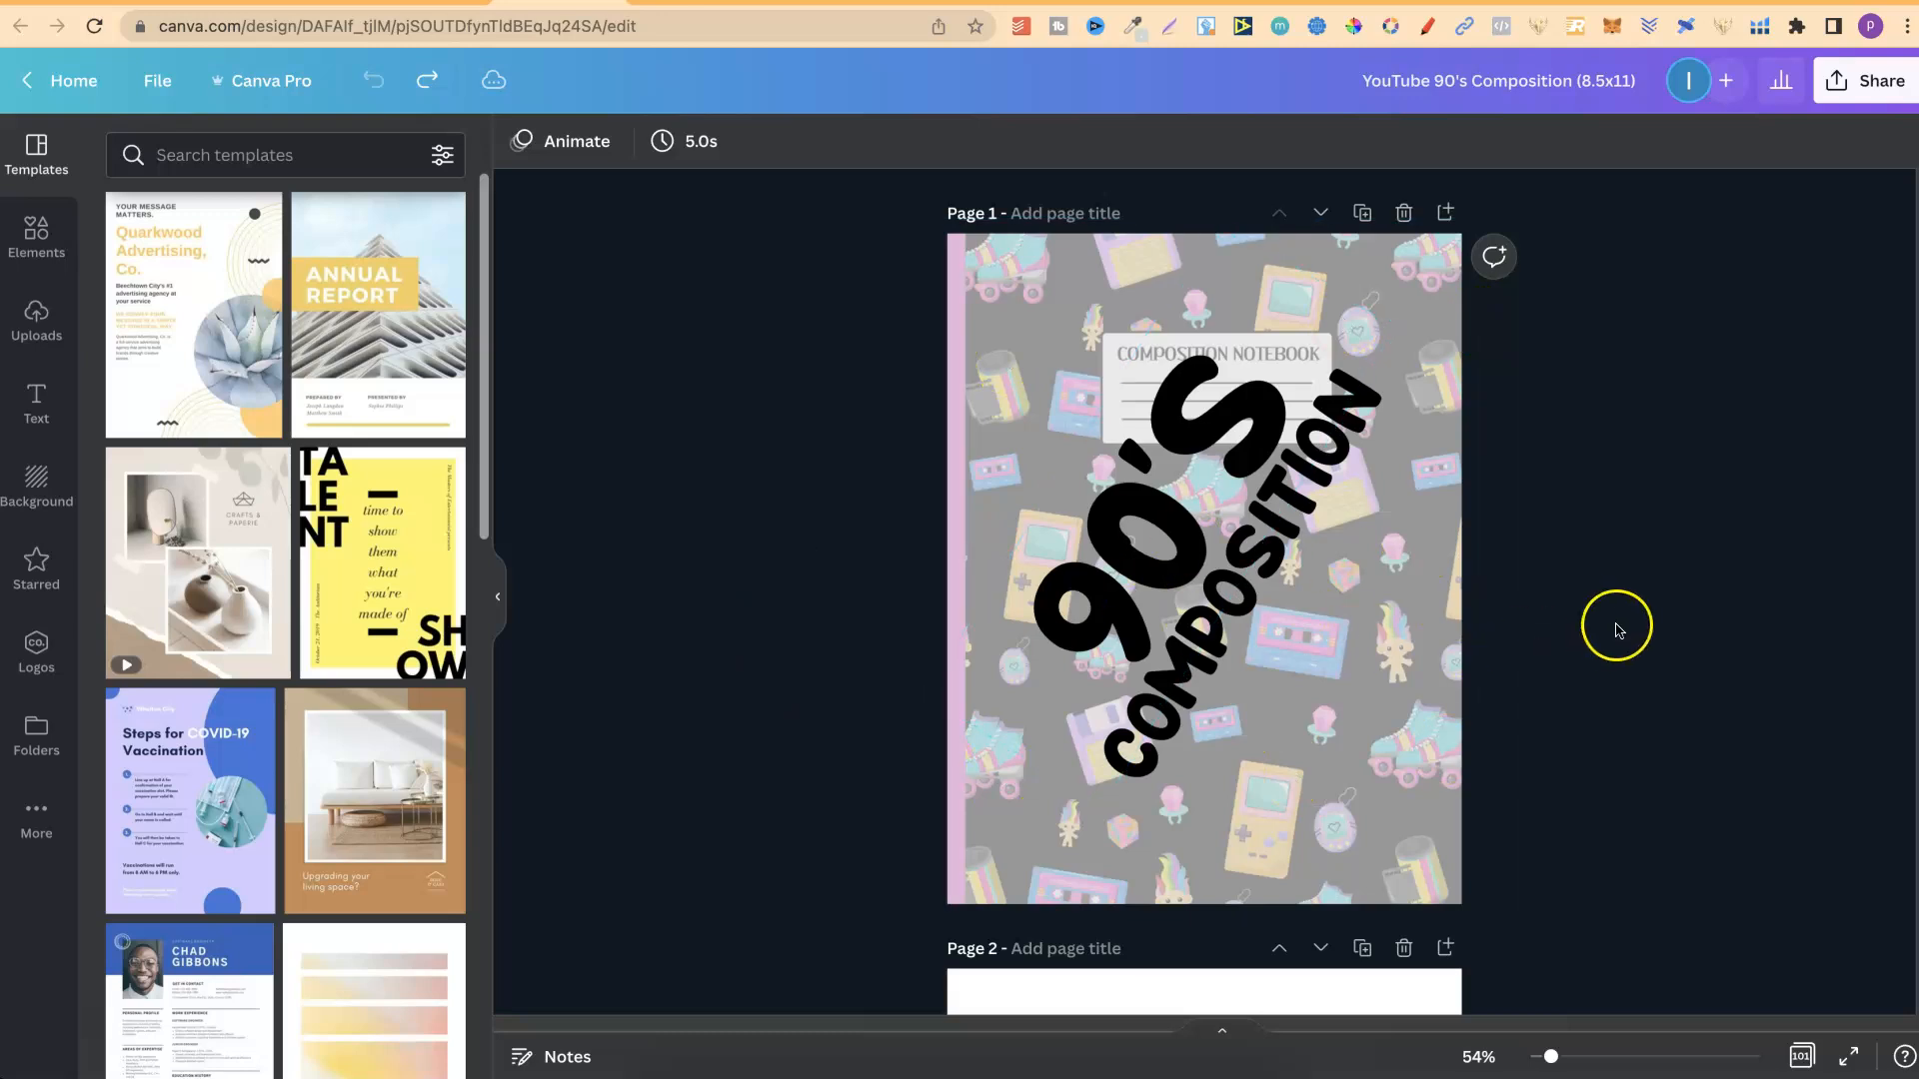
Narrow the translucent overlay on page 1 to the left half and select the cover picture behind it.
{"action": "left_click", "coordinate": [1439, 672]}
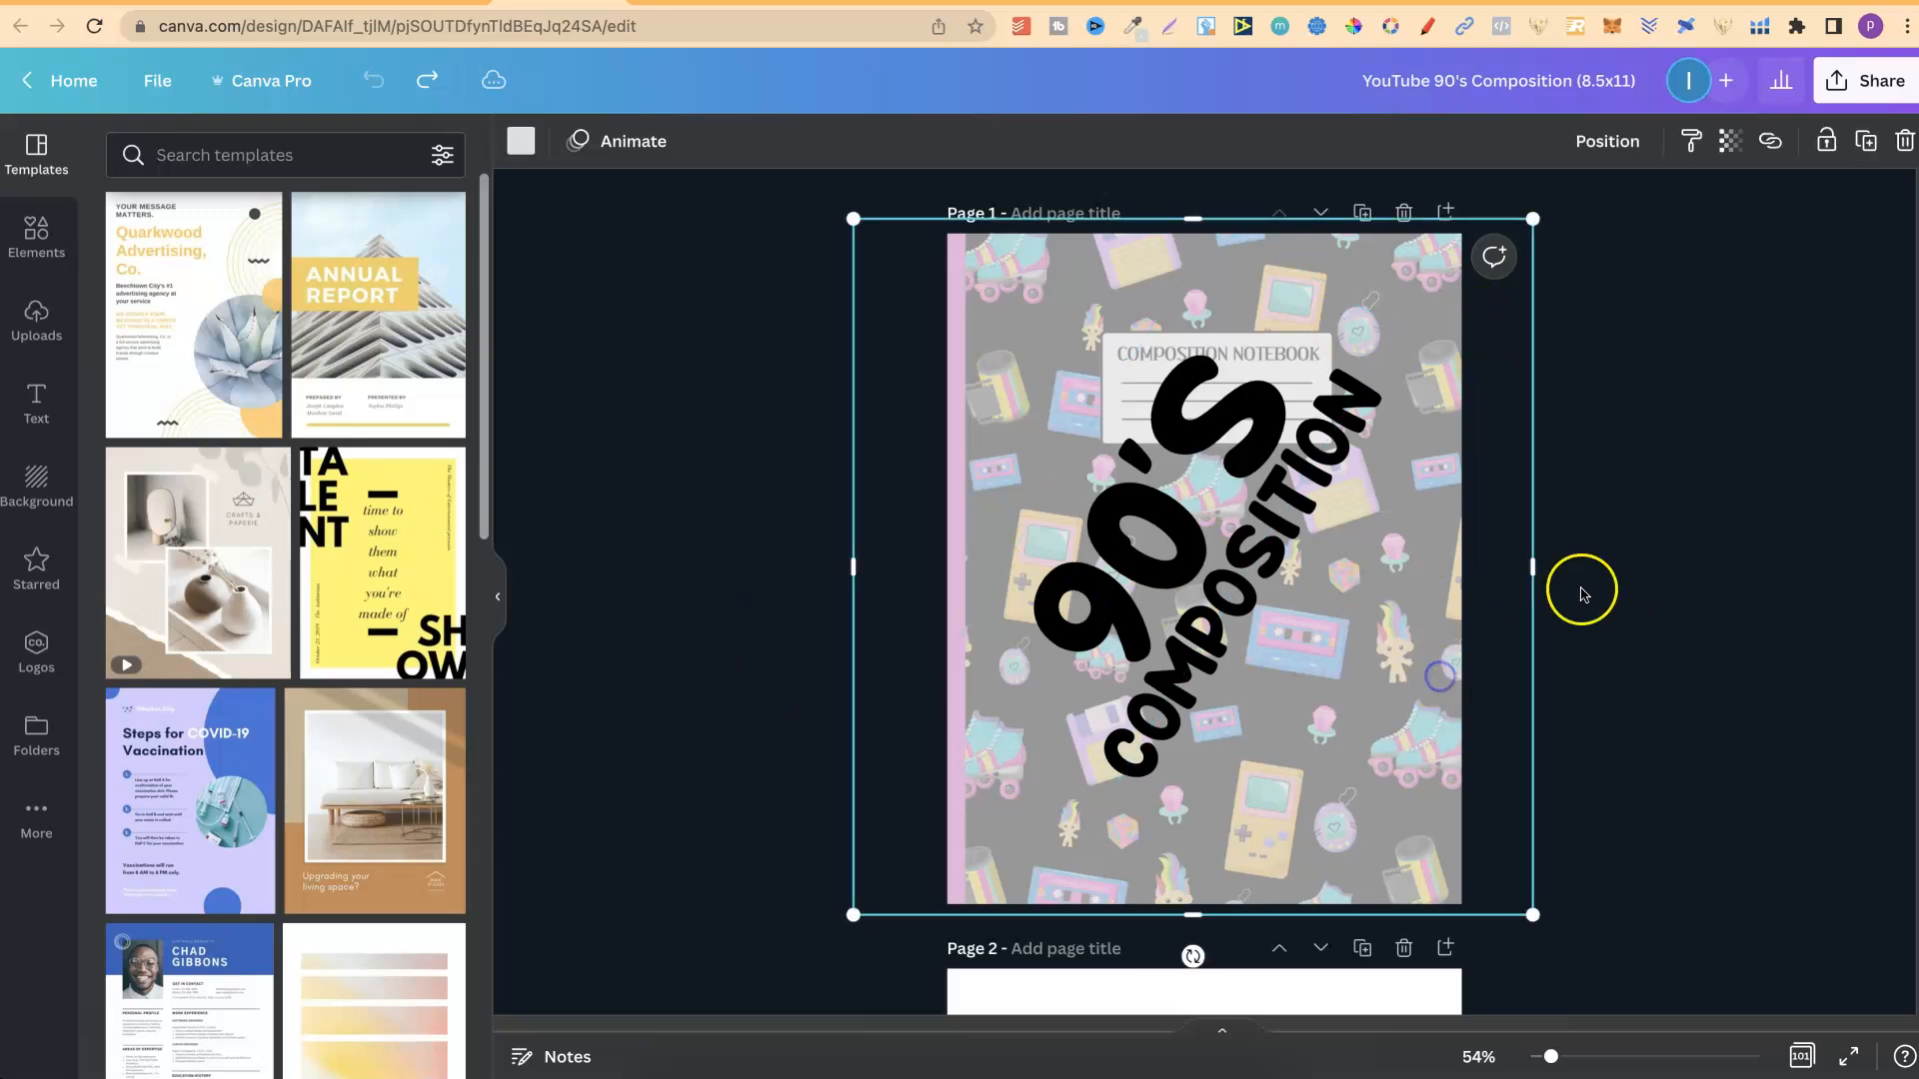
{"action": "left_click_drag", "start_coordinate": [1539, 565], "coordinate": [1206, 588]}
{"action": "left_click", "coordinate": [1357, 610]}
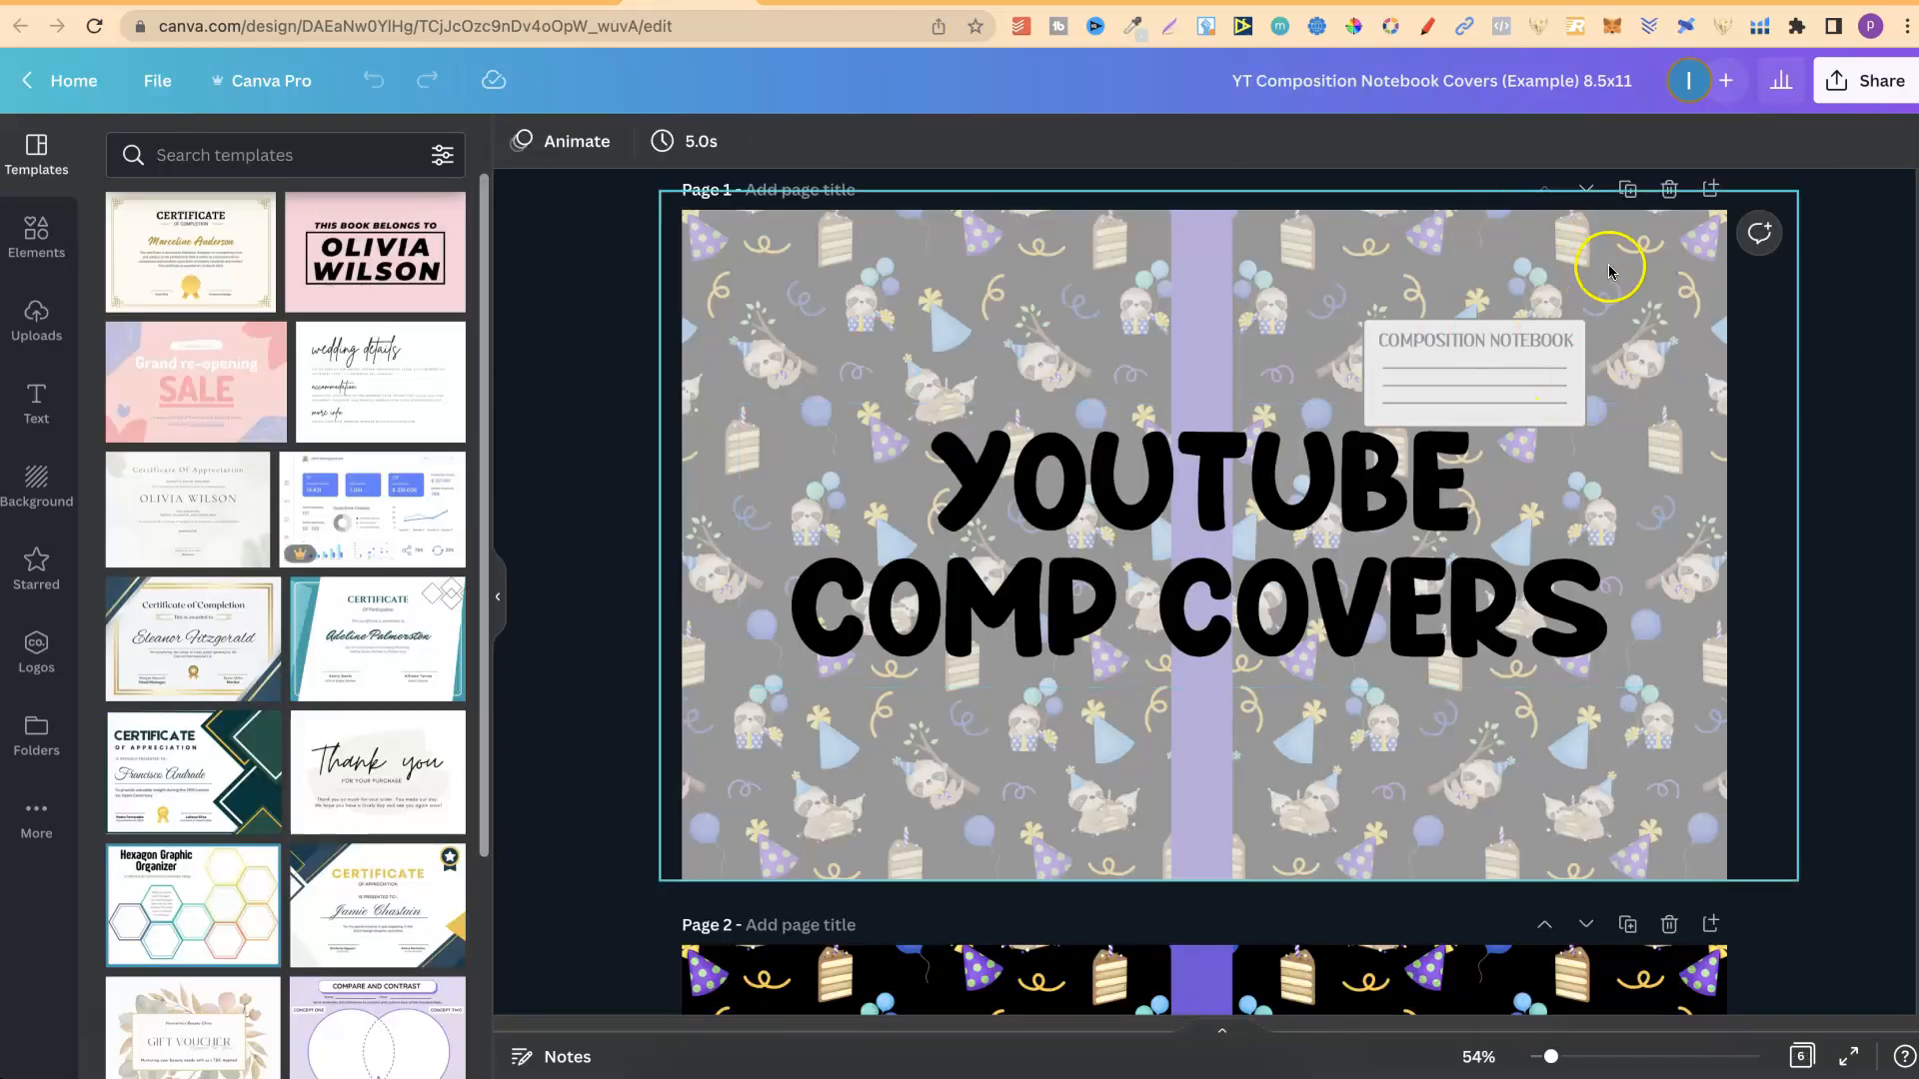
In the YT Composition Notebook Covers design, download only page 4, the black 90's pattern cover, as a PNG.
{"action": "scroll", "coordinate": [1844, 336], "scroll_direction": "down", "scroll_amount": 10}
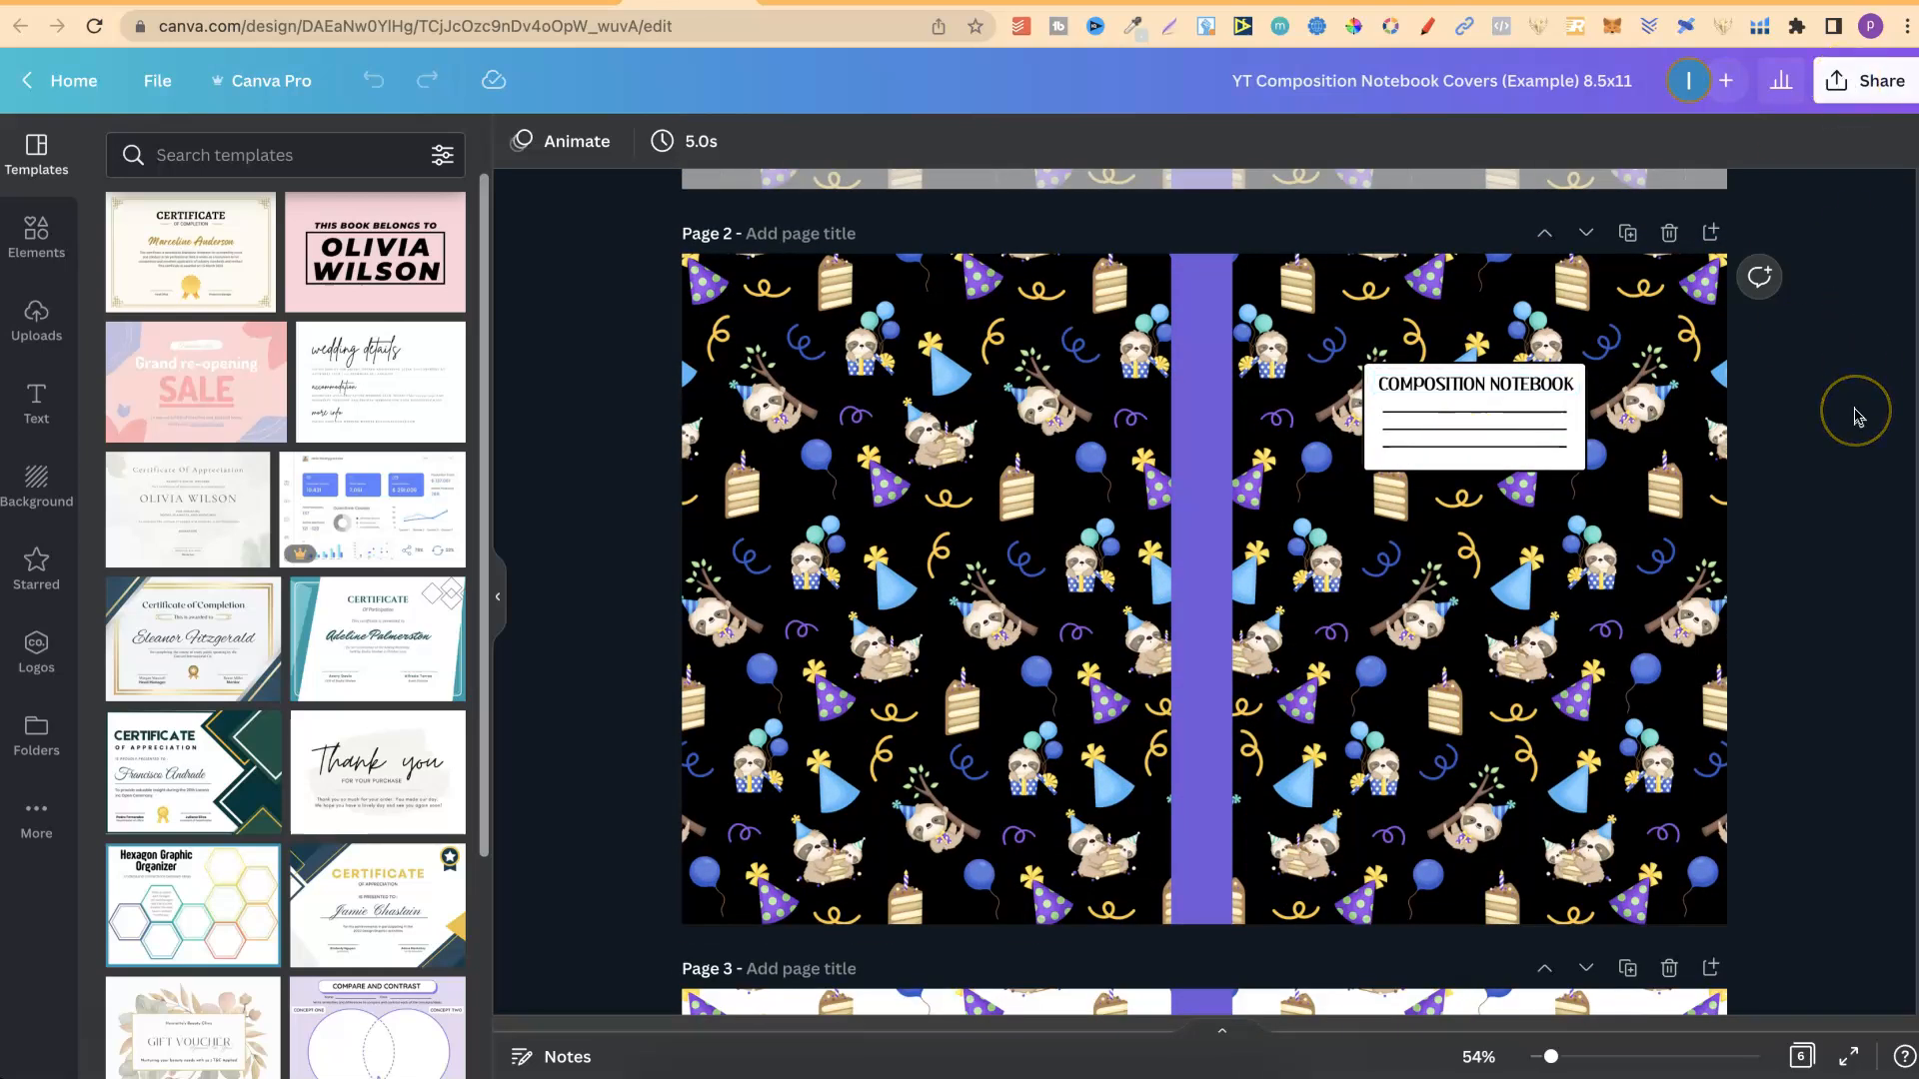
{"action": "scroll", "coordinate": [1855, 414], "scroll_direction": "down", "scroll_amount": 8}
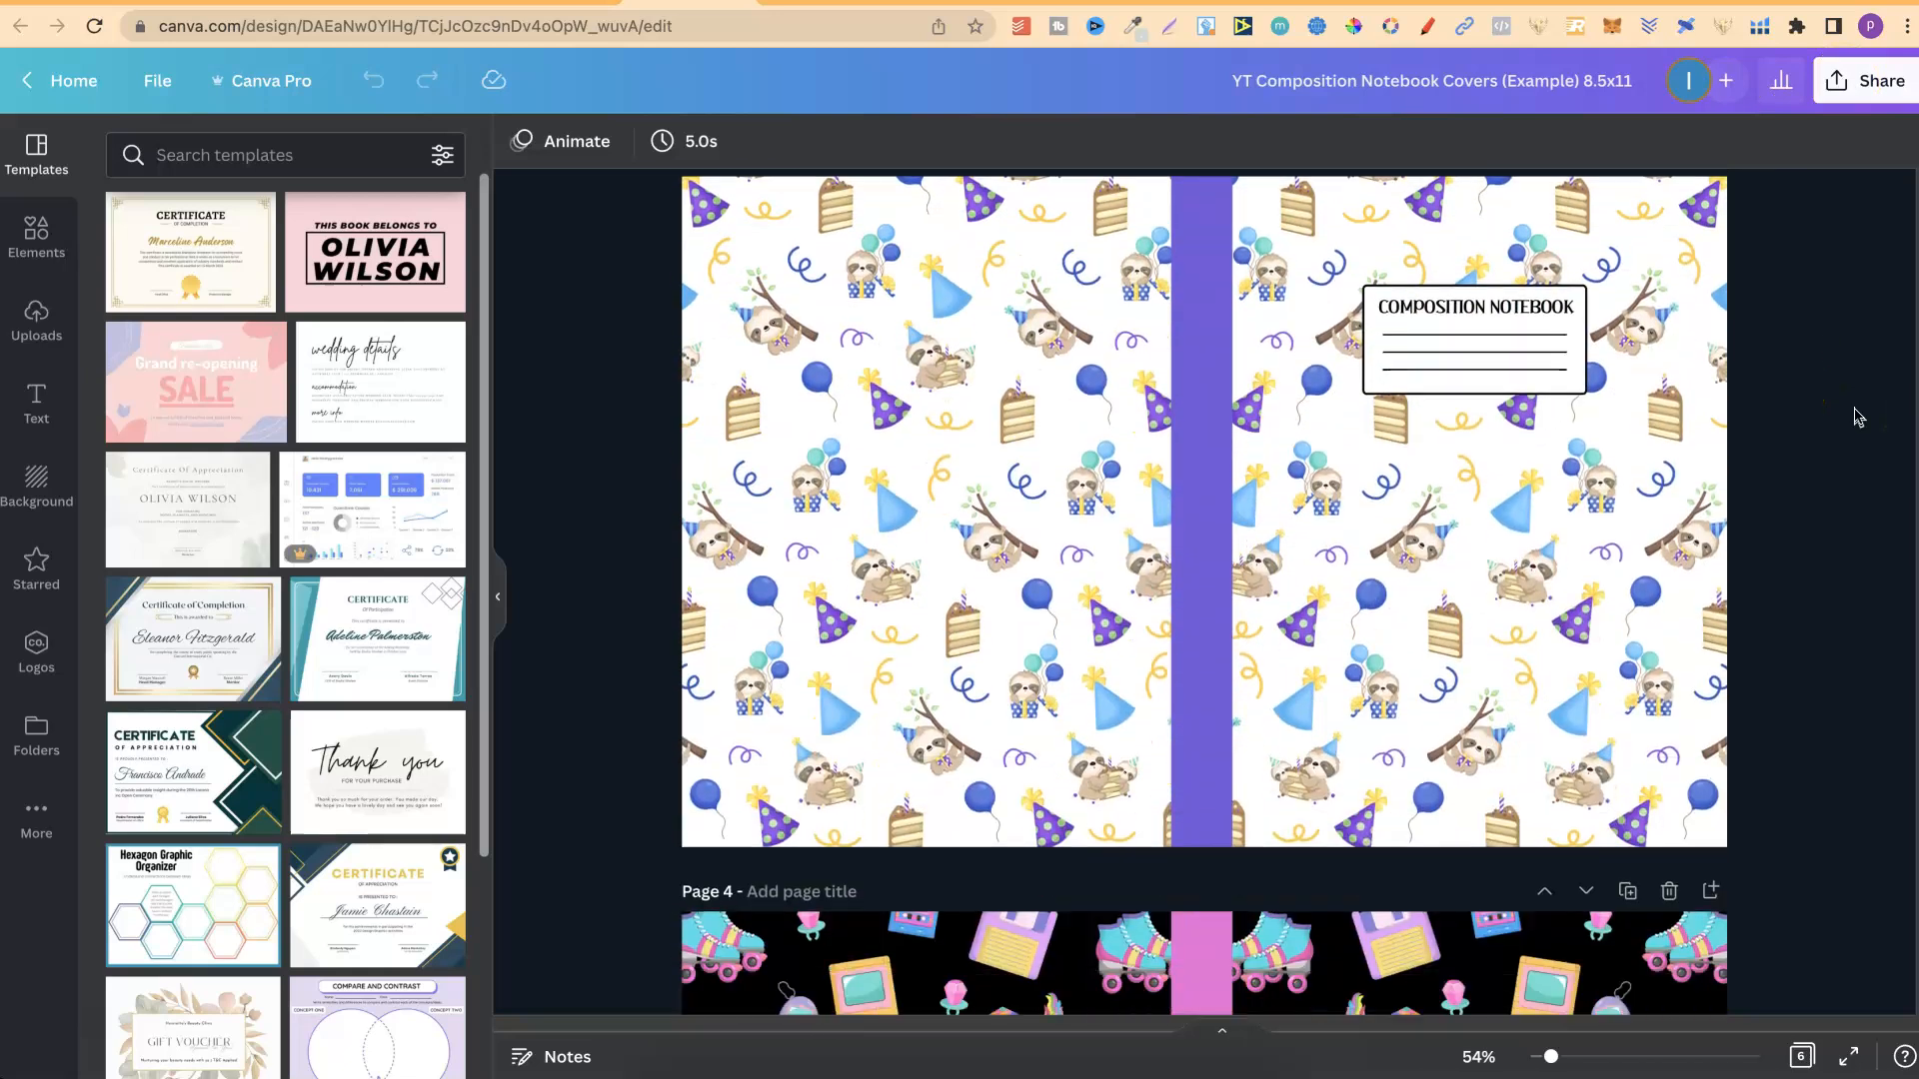
{"action": "scroll", "coordinate": [1855, 415], "scroll_direction": "down", "scroll_amount": 7}
{"action": "left_click", "coordinate": [786, 485]}
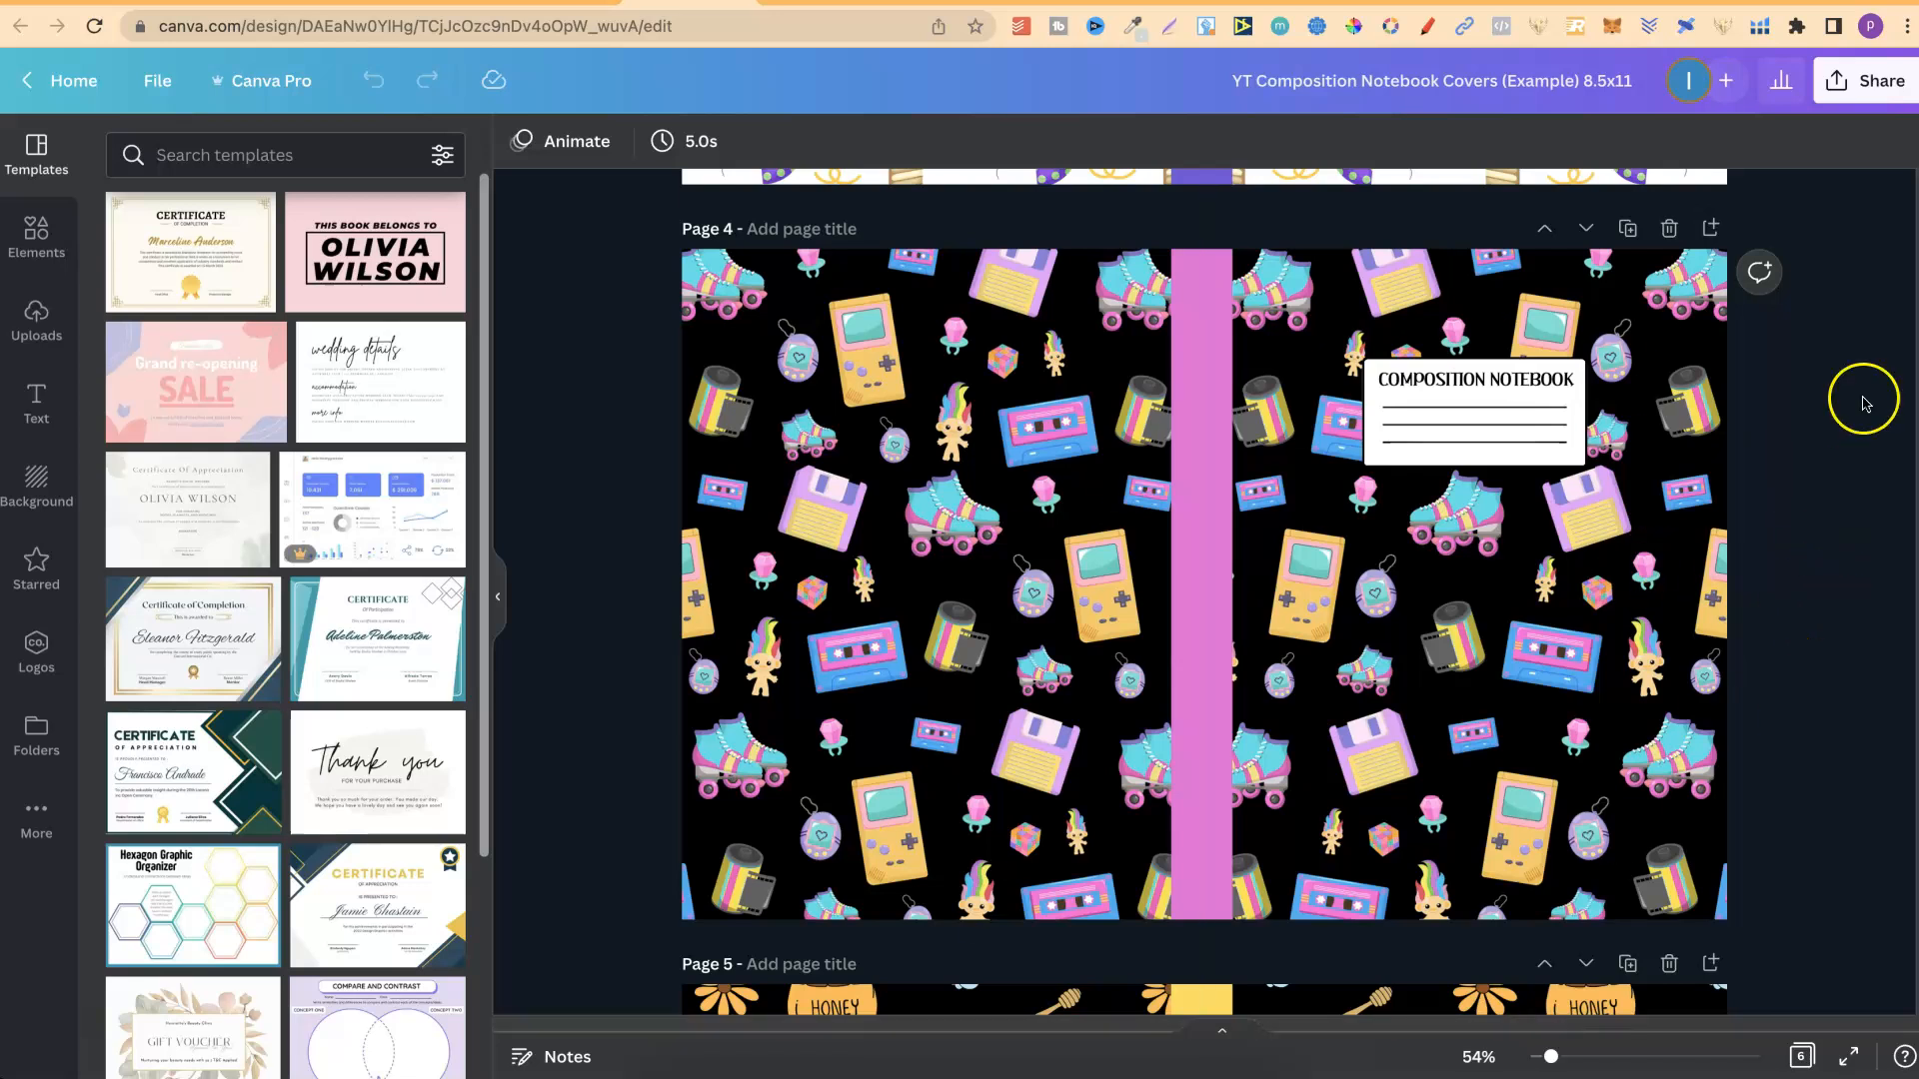
{"action": "left_click", "coordinate": [1862, 99]}
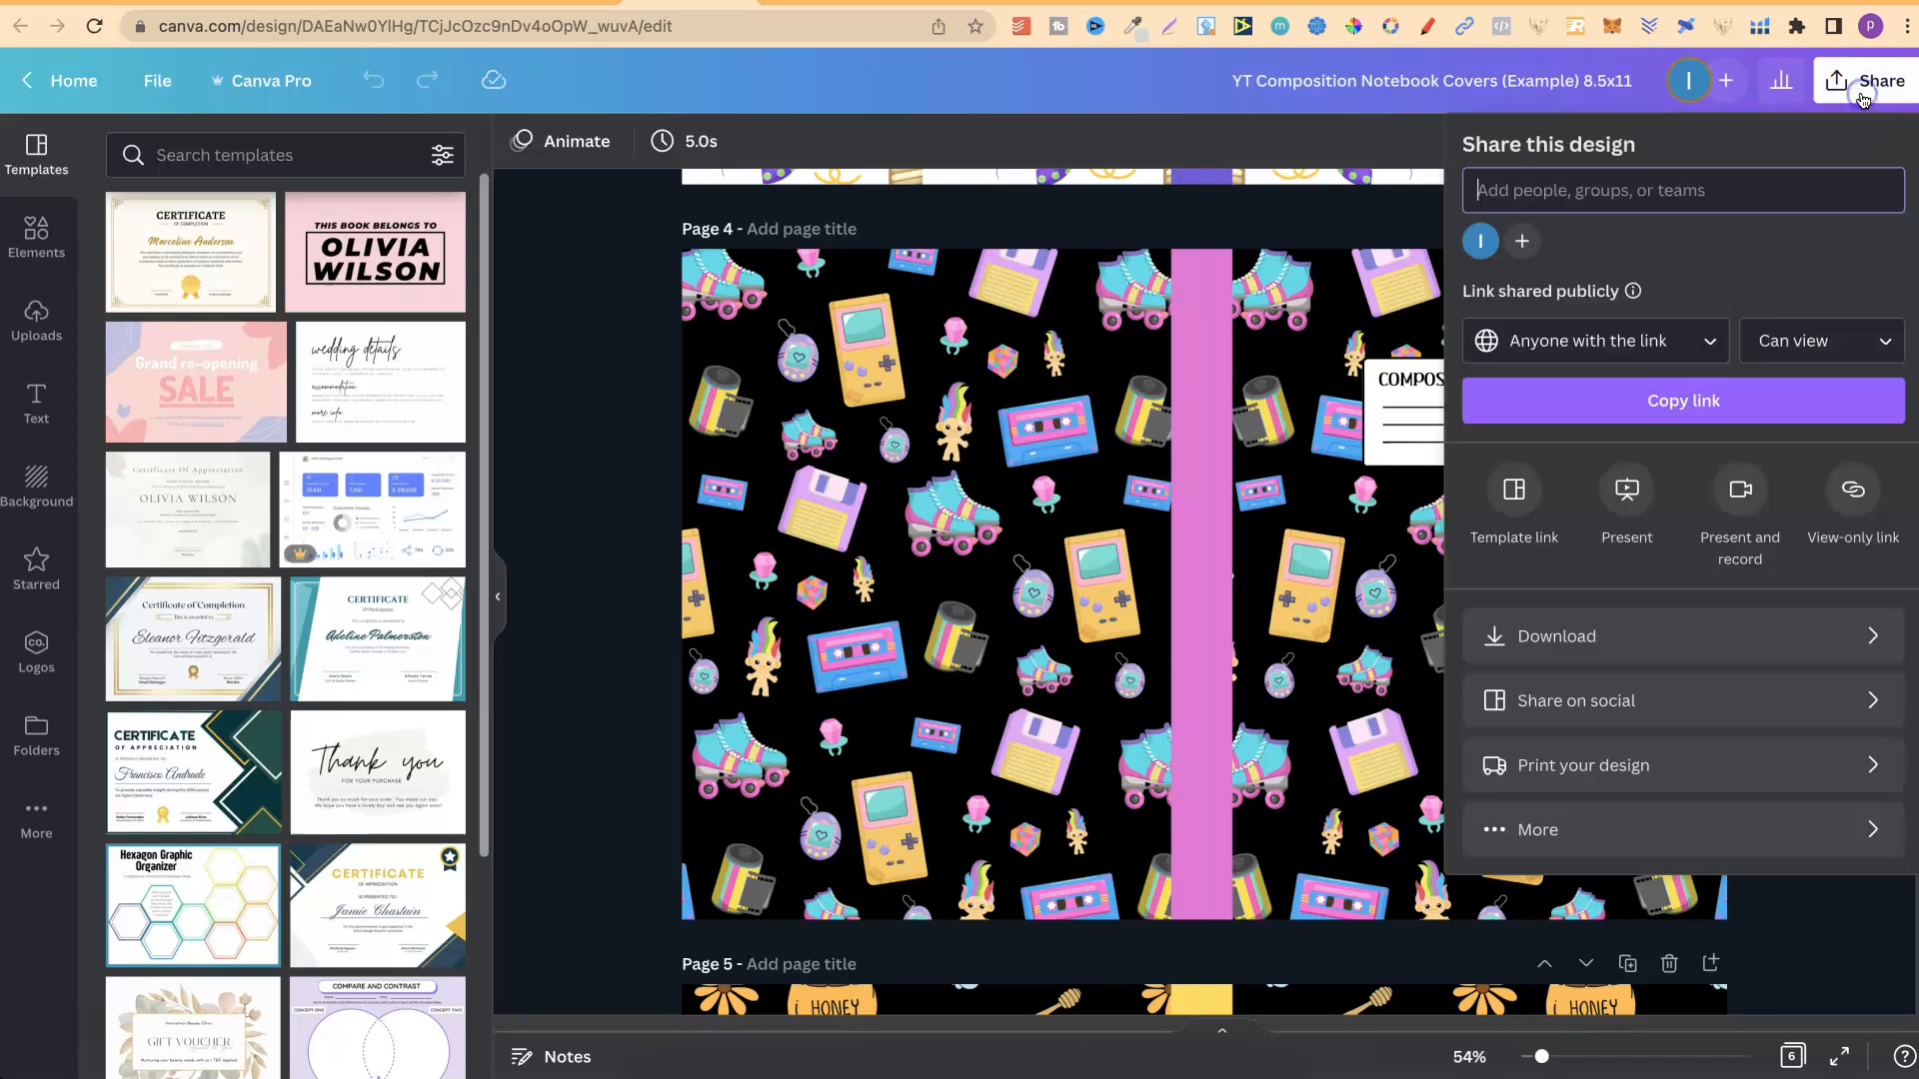
{"action": "left_click", "coordinate": [1649, 630]}
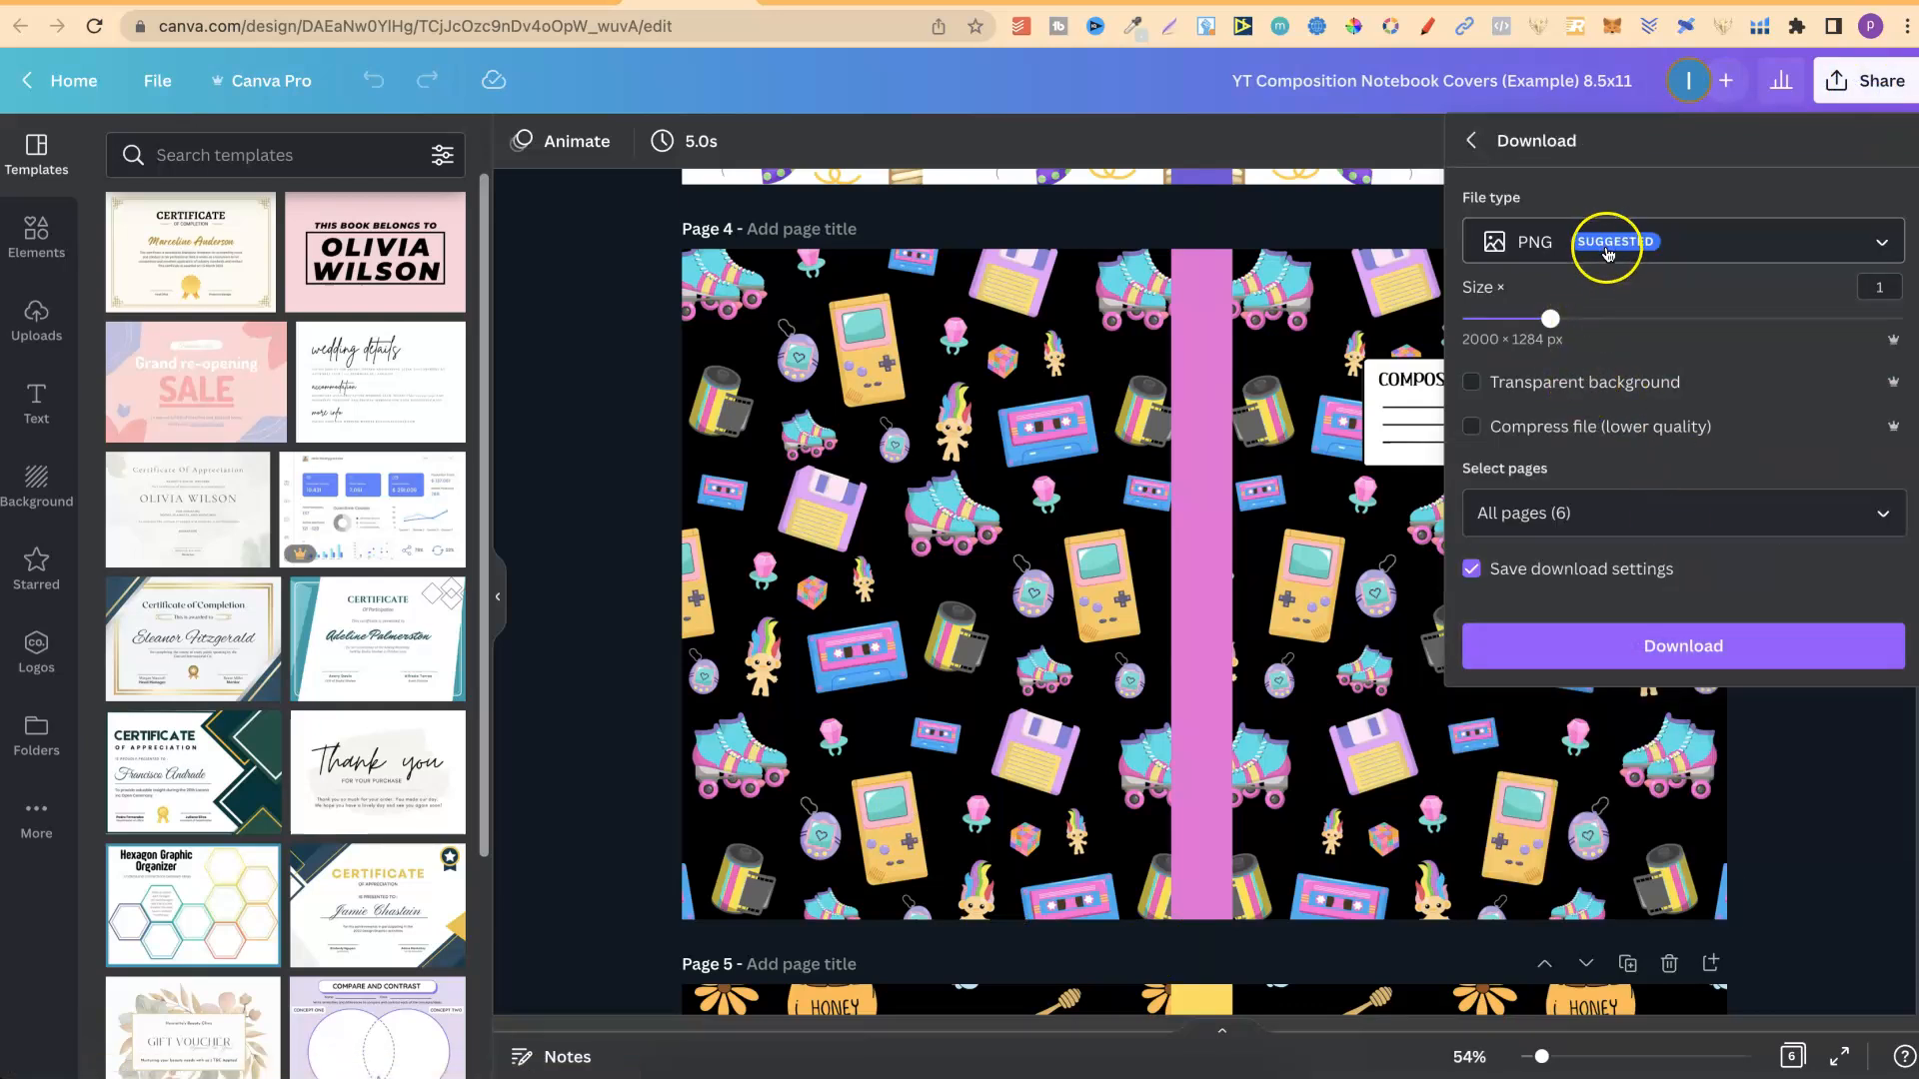
{"action": "left_click", "coordinate": [1611, 527]}
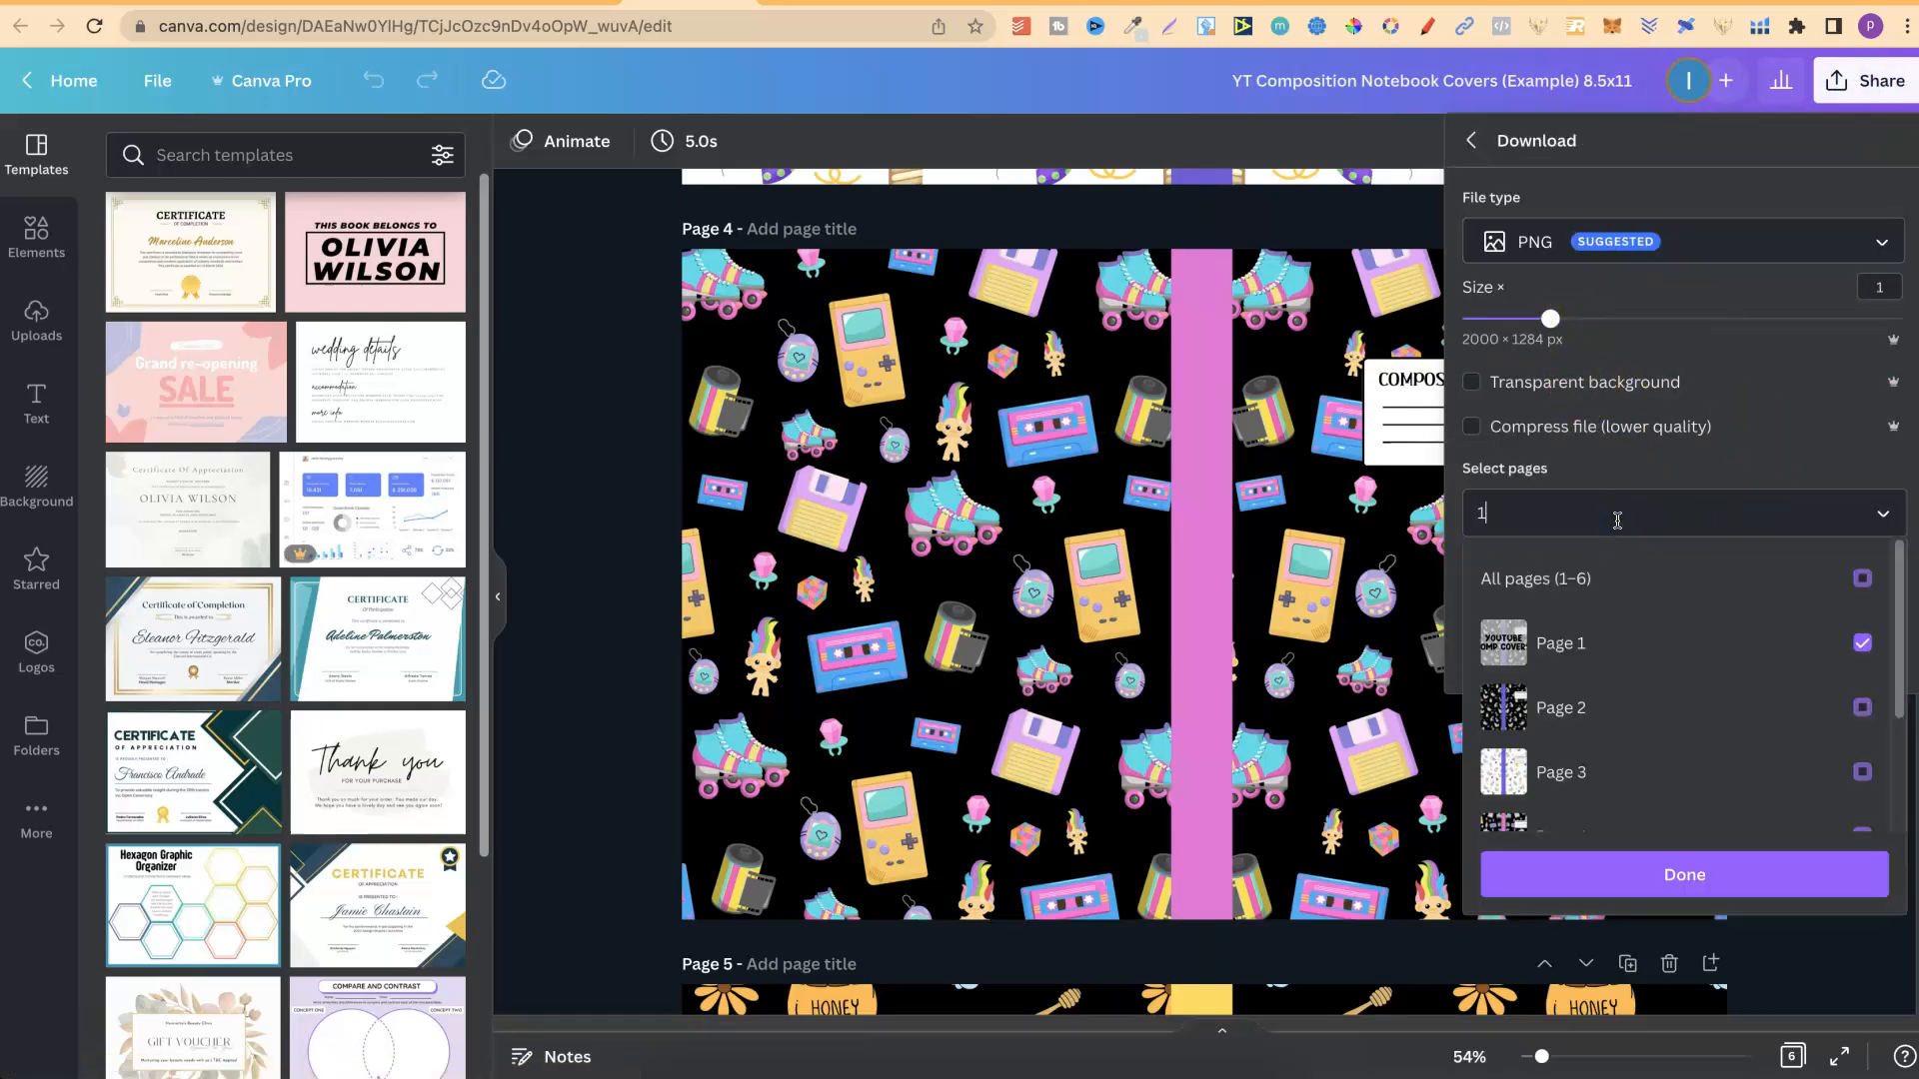
{"action": "type", "text": "4"}
{"action": "left_click", "coordinate": [1578, 459]}
{"action": "left_click", "coordinate": [1624, 642]}
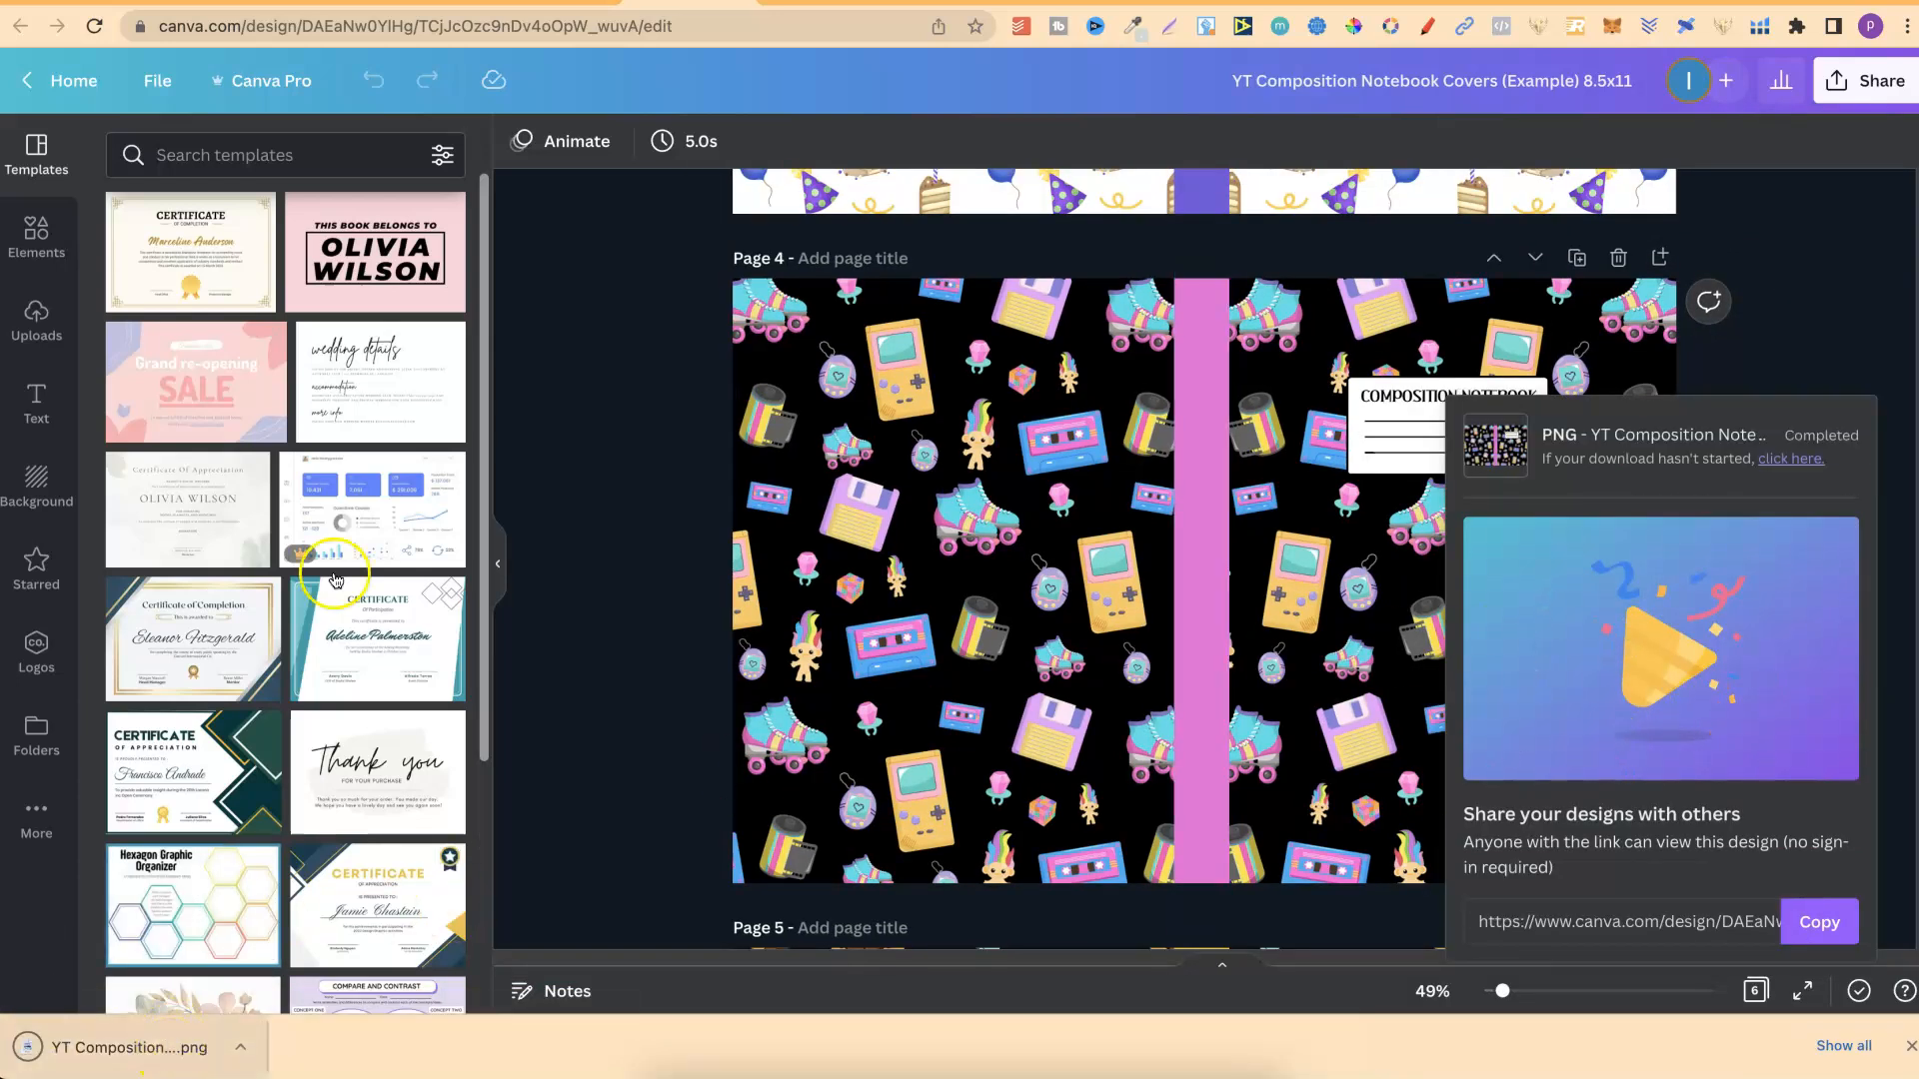
Upload the downloaded cover PNG to the 90's Composition design and insert it on page 1 in place of the old cover picture.
{"action": "left_click", "coordinate": [571, 1]}
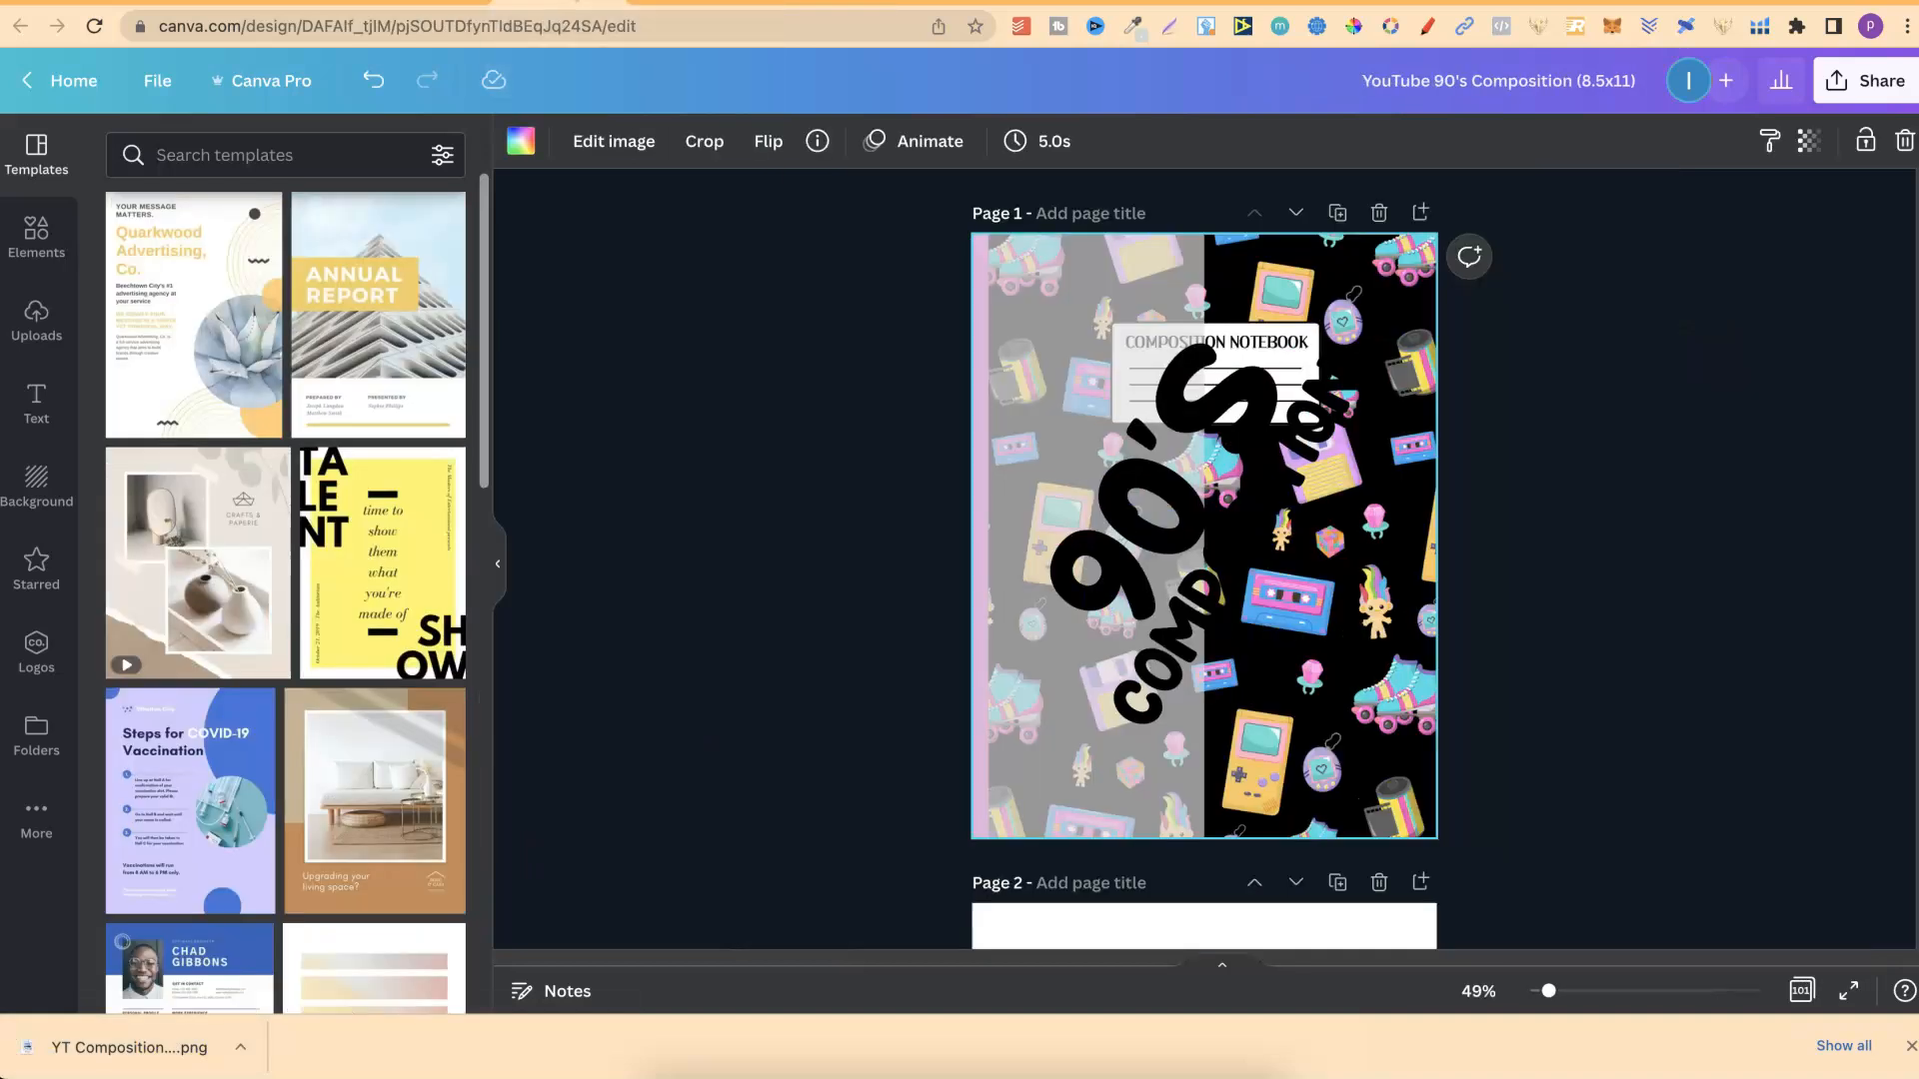
{"action": "left_click_drag", "start_coordinate": [153, 1045], "coordinate": [242, 606]}
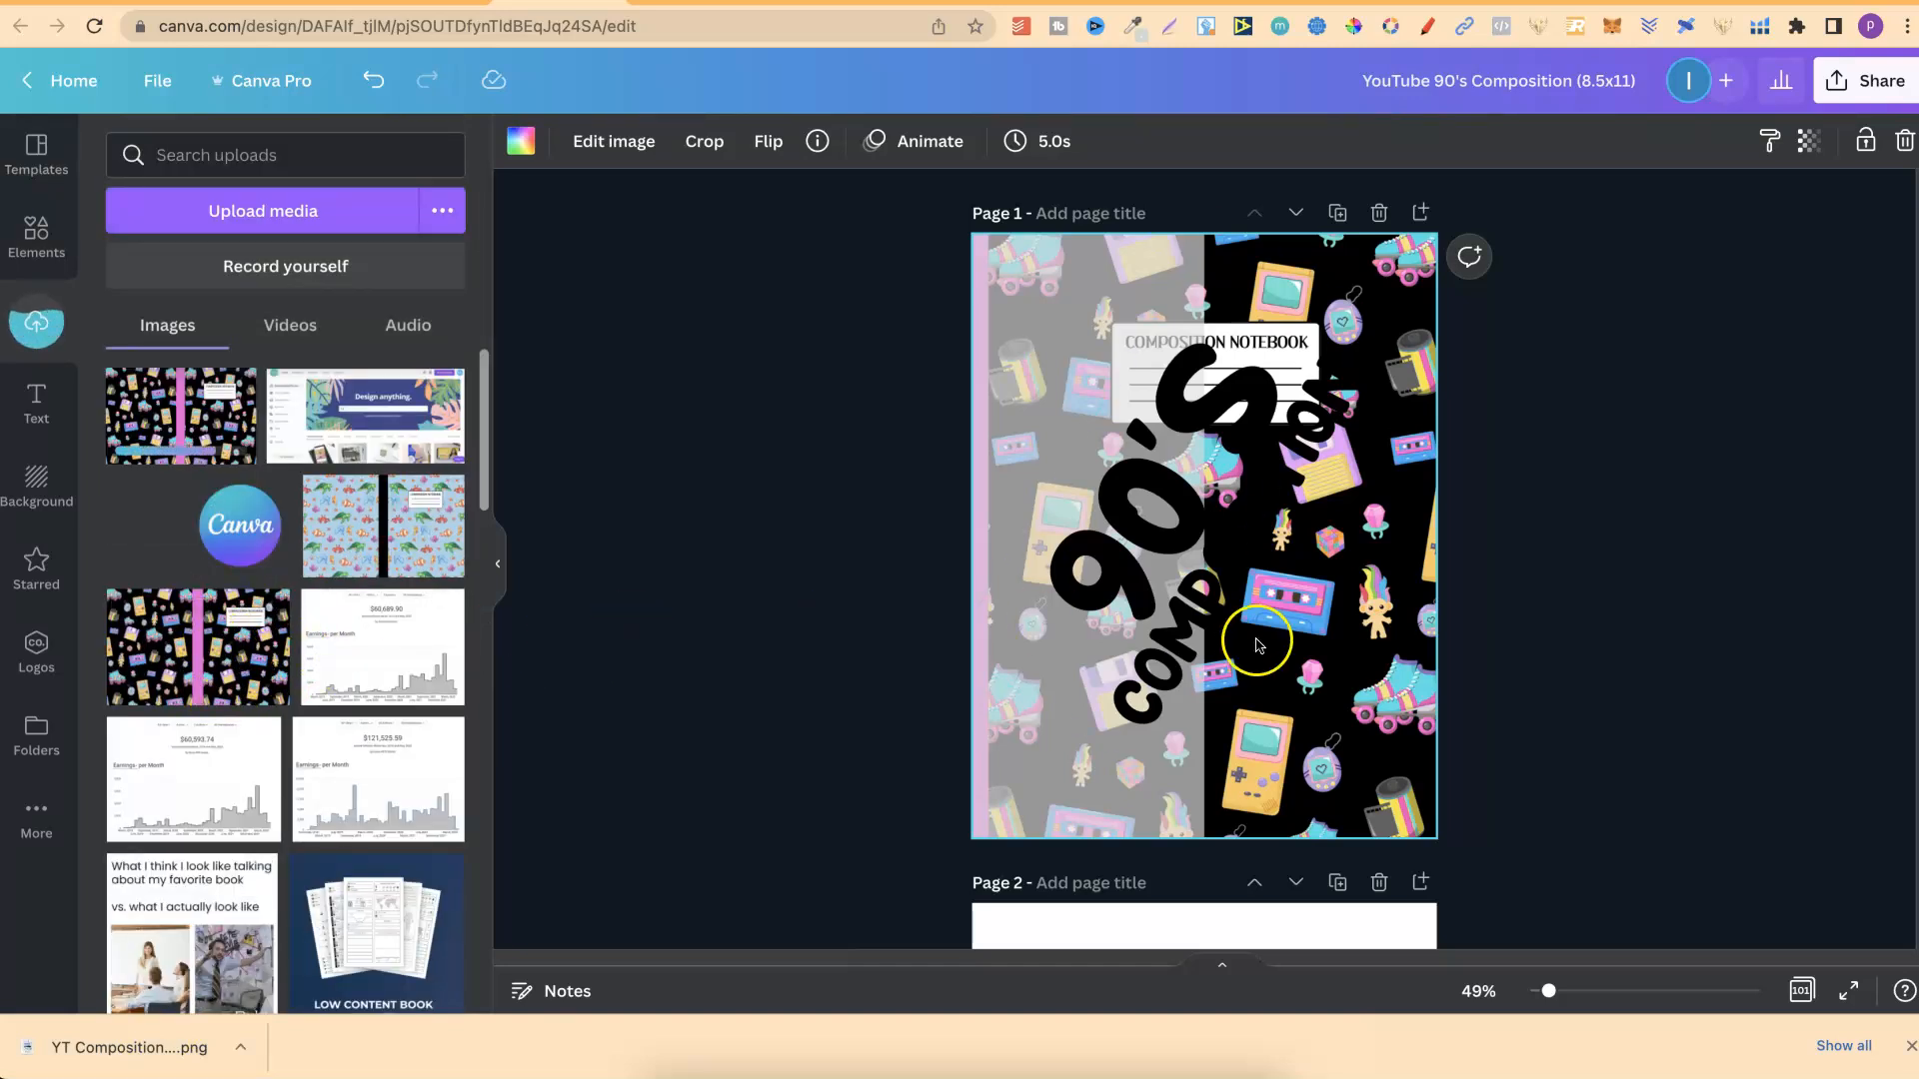
{"action": "left_click", "coordinate": [1905, 141]}
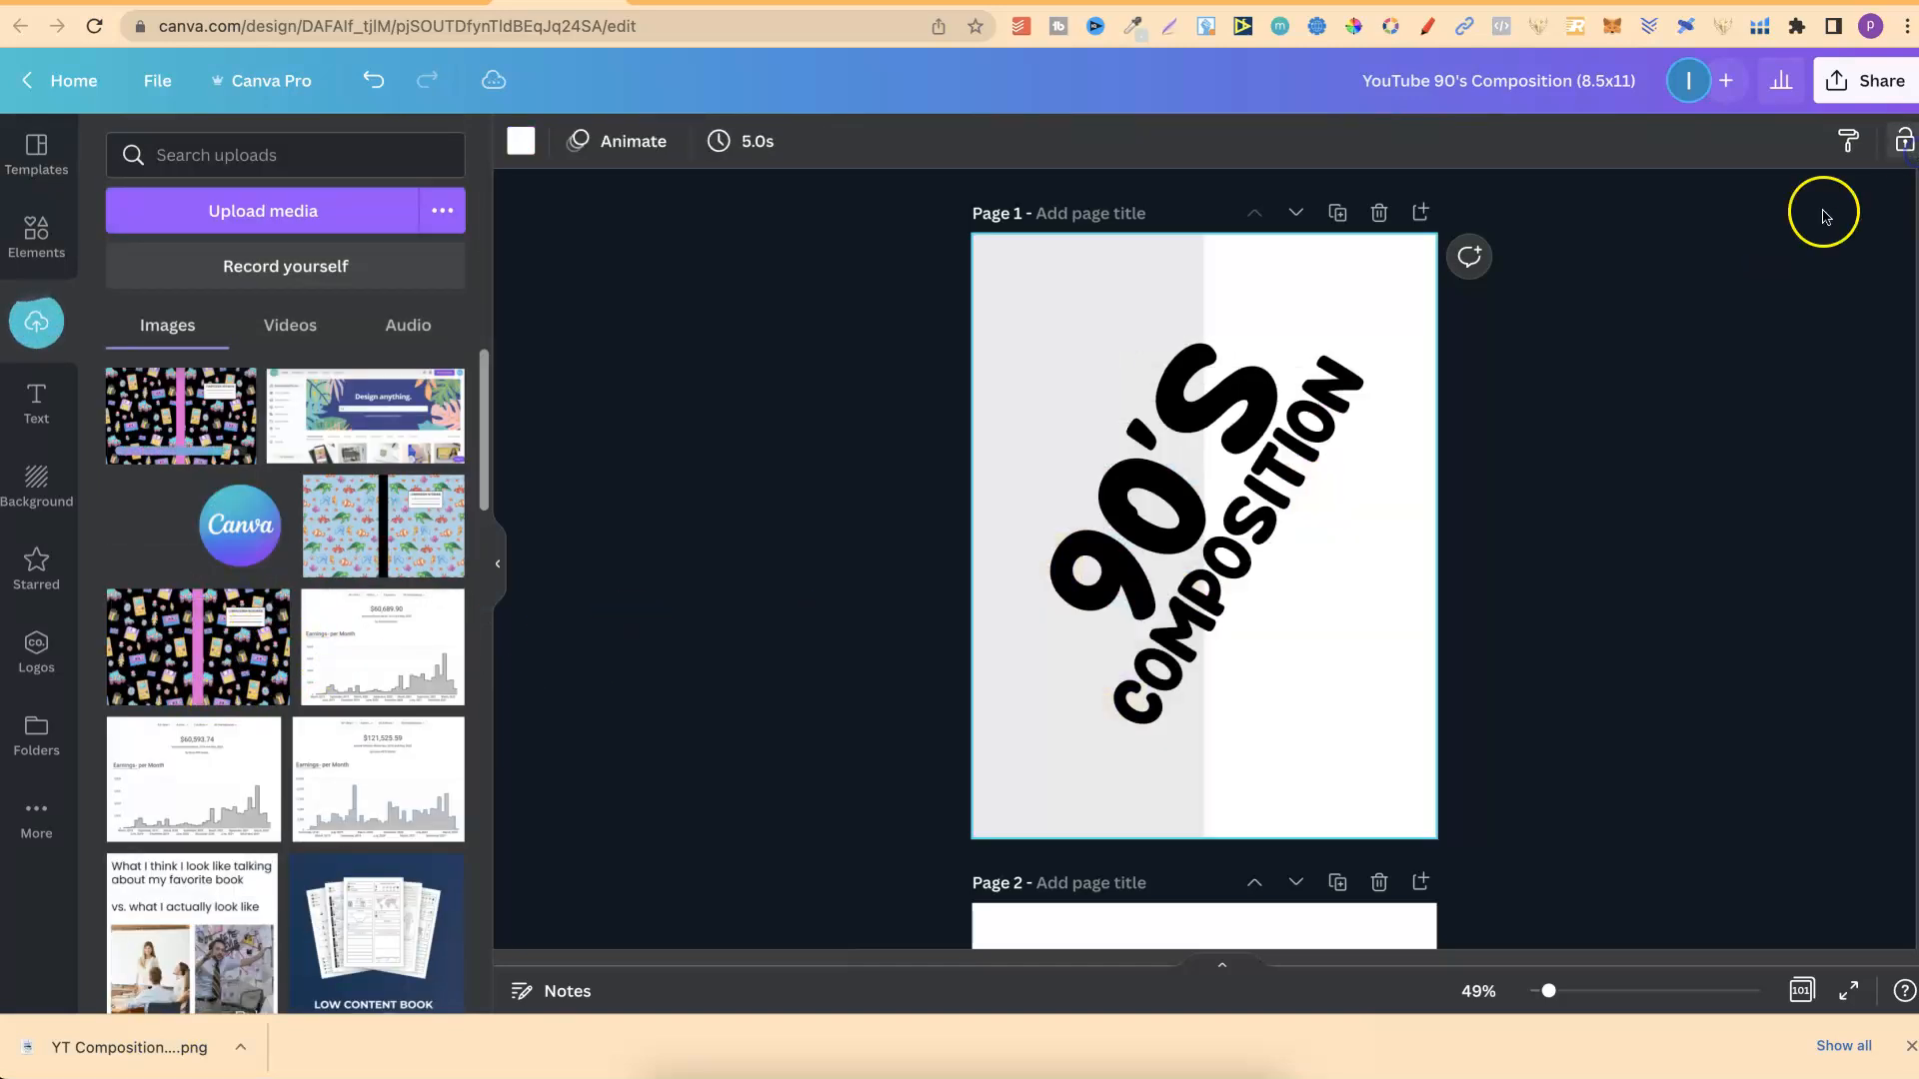
{"action": "left_click", "coordinate": [196, 434]}
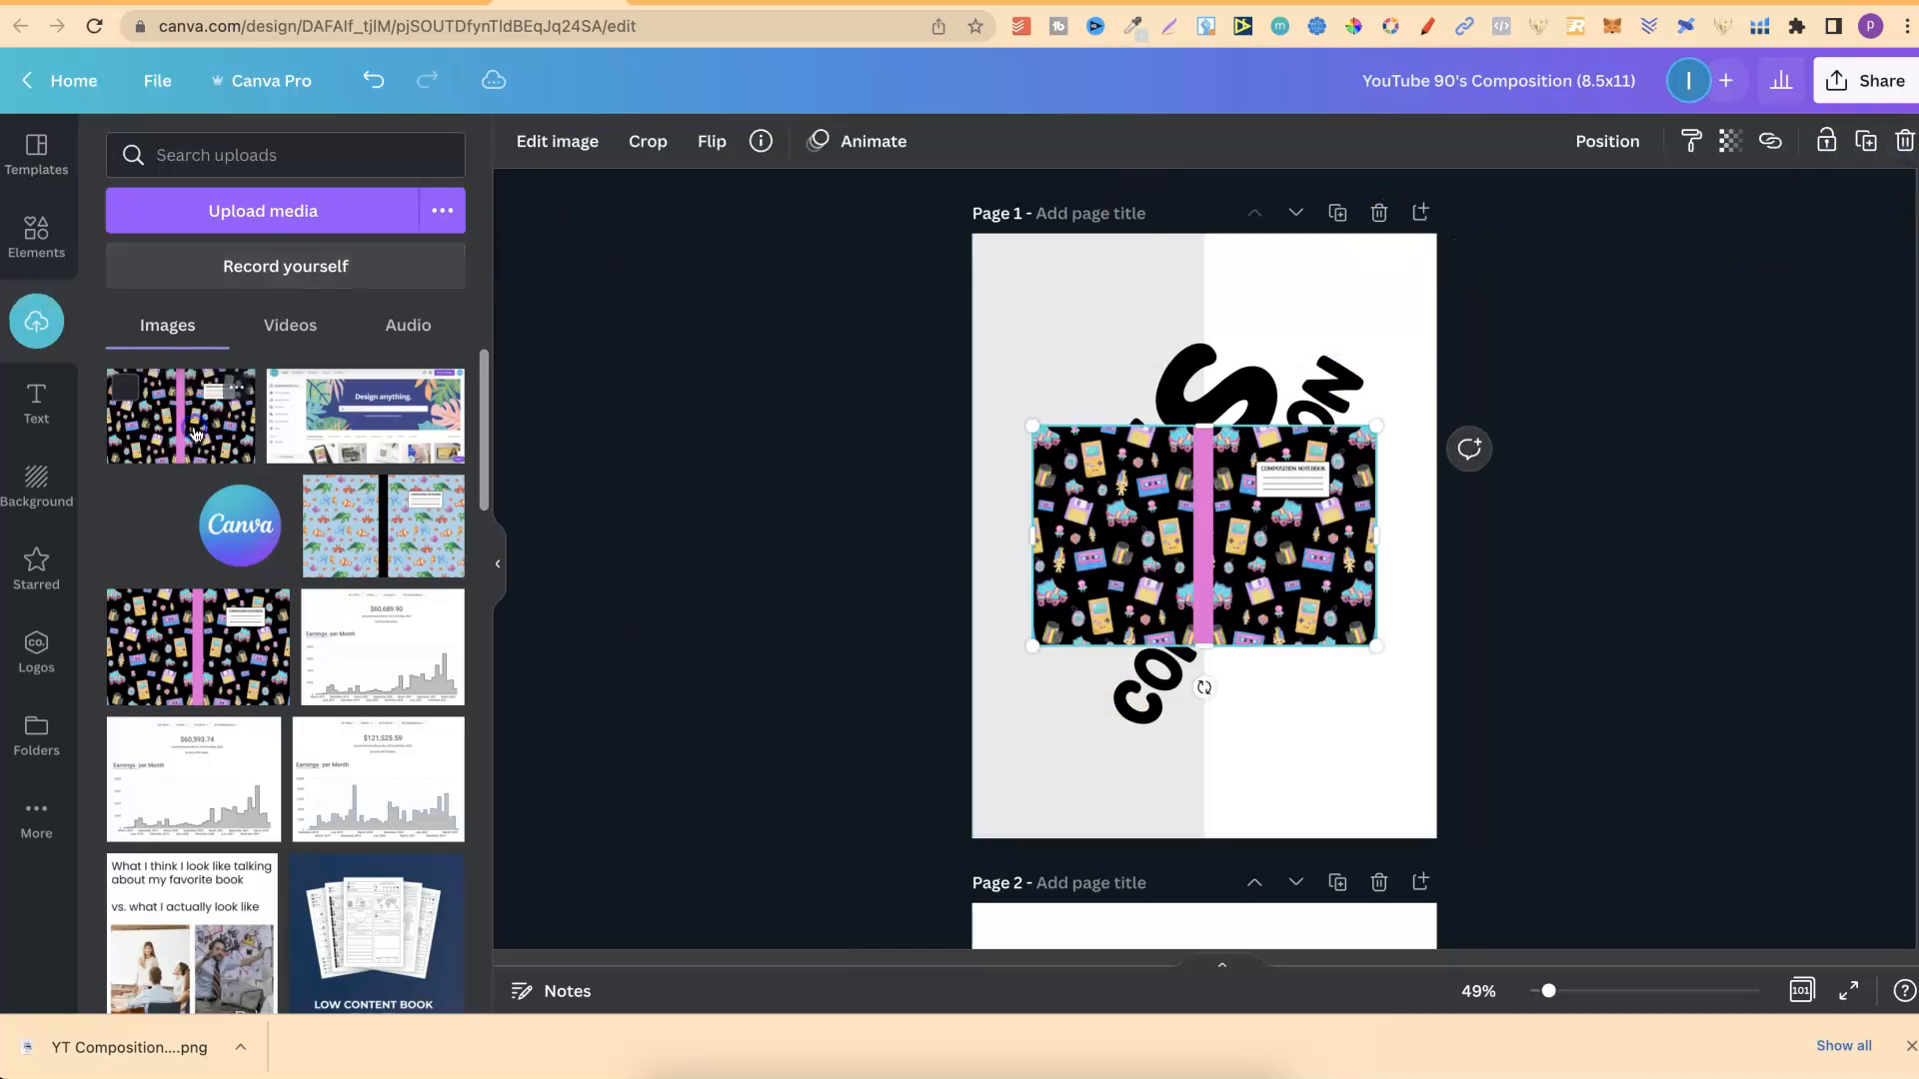
Crop the inserted image to its front cover half with the pink spine, then enlarge and centre it to fill page 1.
{"action": "left_click_drag", "start_coordinate": [1020, 540], "coordinate": [1208, 540]}
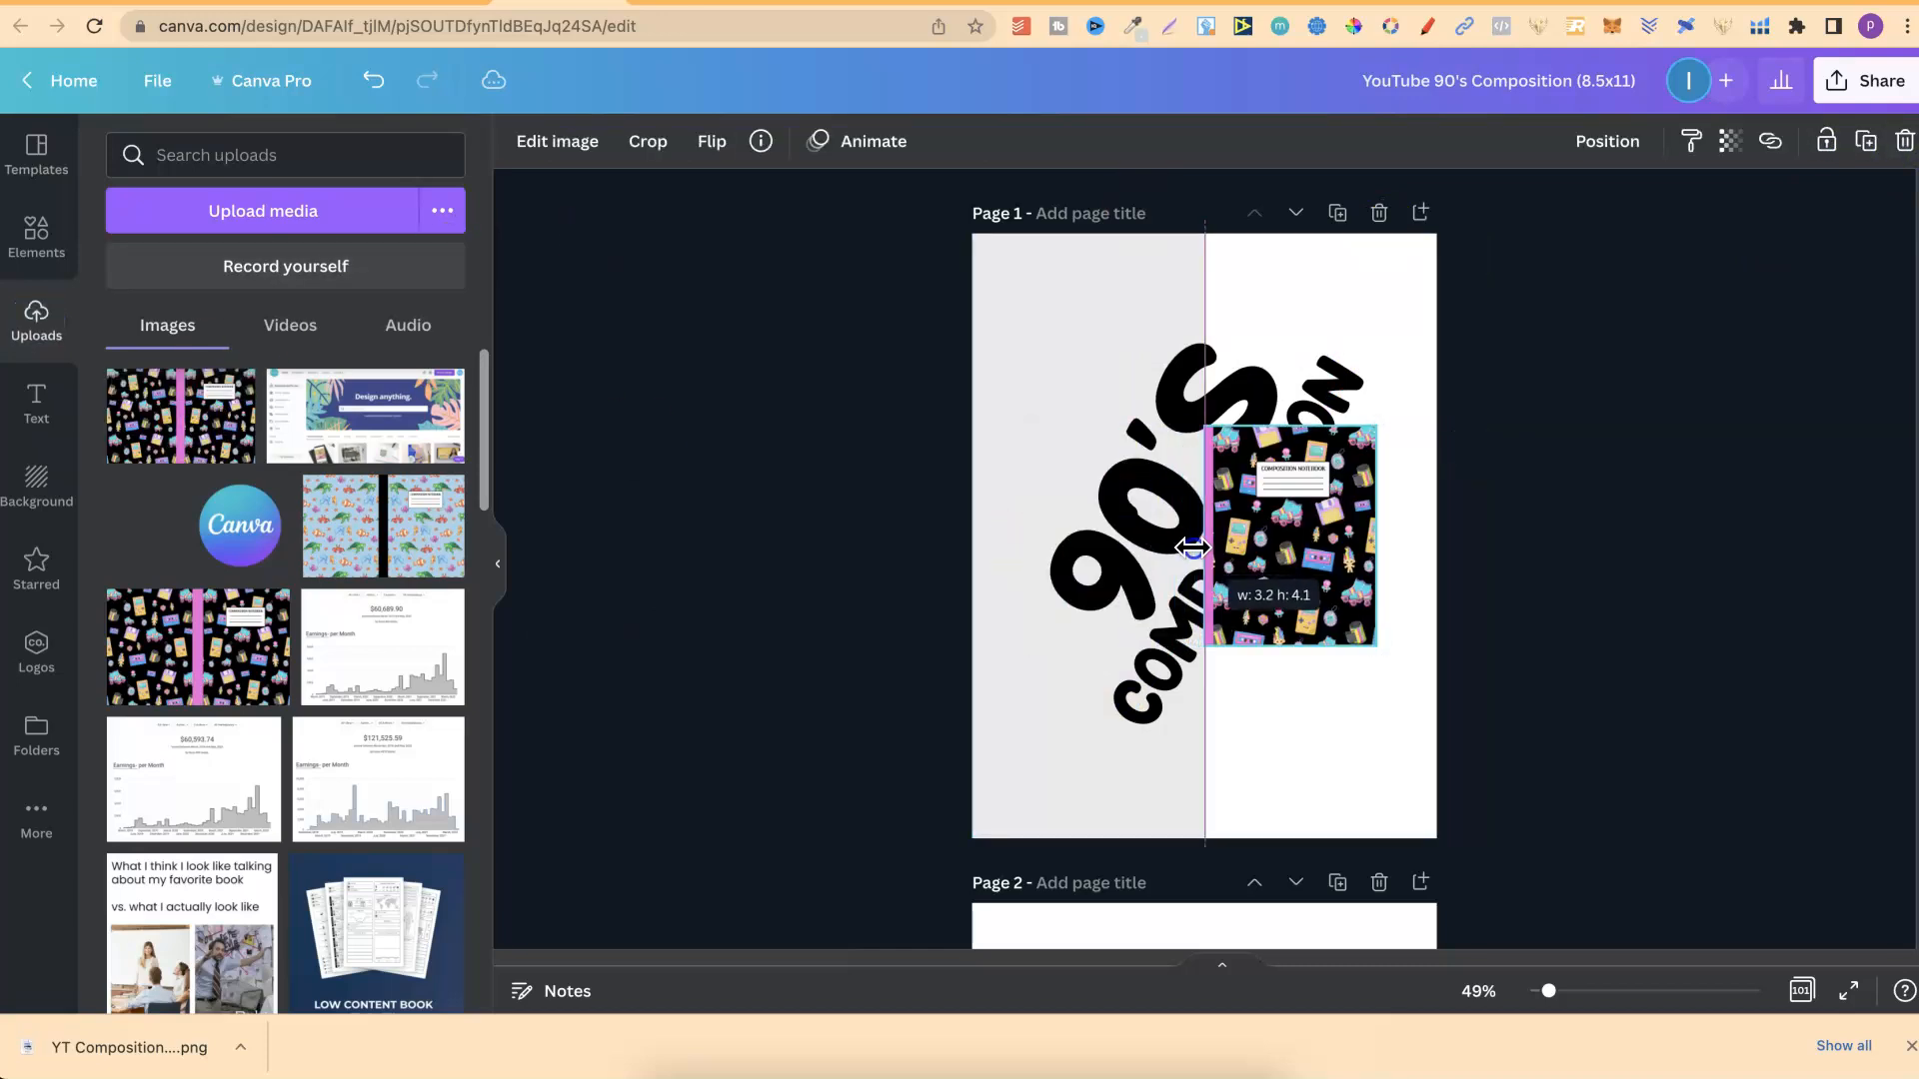
{"action": "left_click_drag", "start_coordinate": [1212, 641], "coordinate": [1015, 806]}
{"action": "left_click_drag", "start_coordinate": [1214, 739], "coordinate": [1141, 739]}
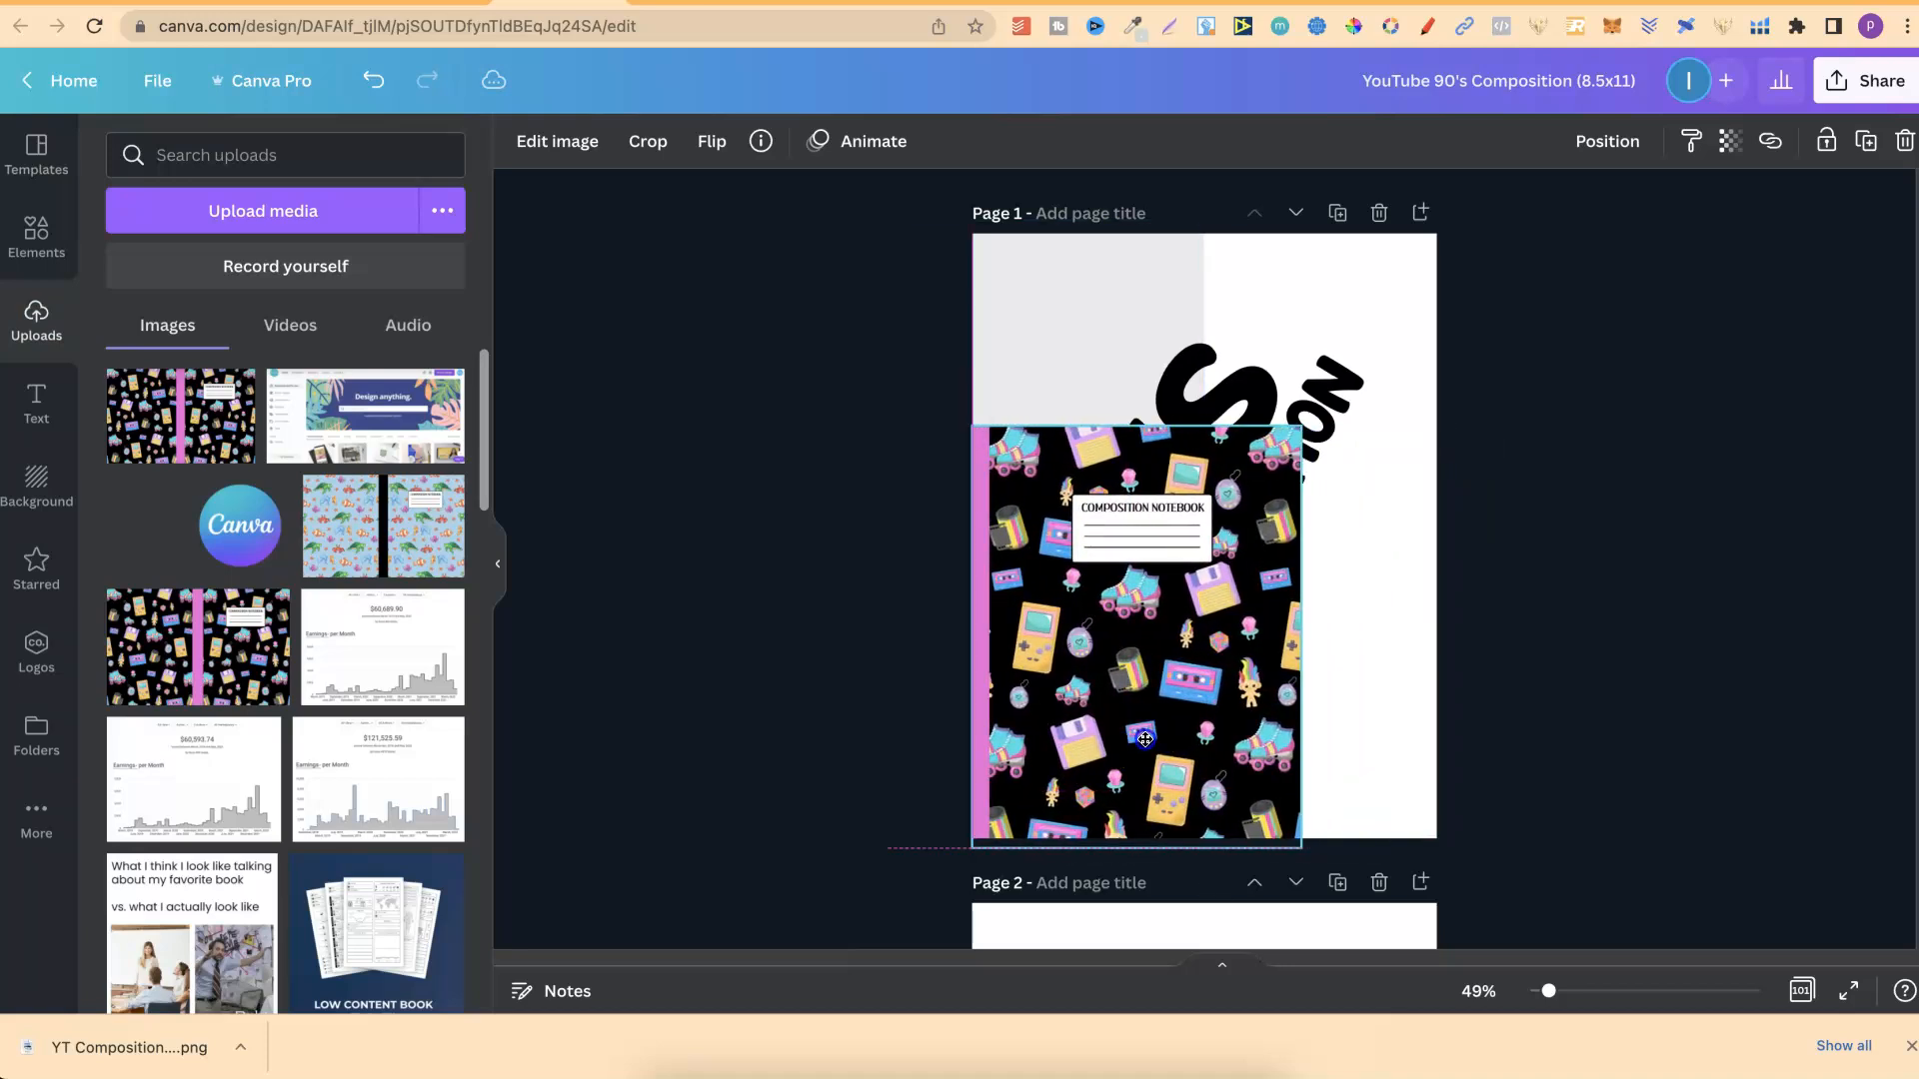
{"action": "left_click_drag", "start_coordinate": [1316, 426], "coordinate": [1468, 237]}
{"action": "left_click_drag", "start_coordinate": [1385, 362], "coordinate": [1366, 364]}
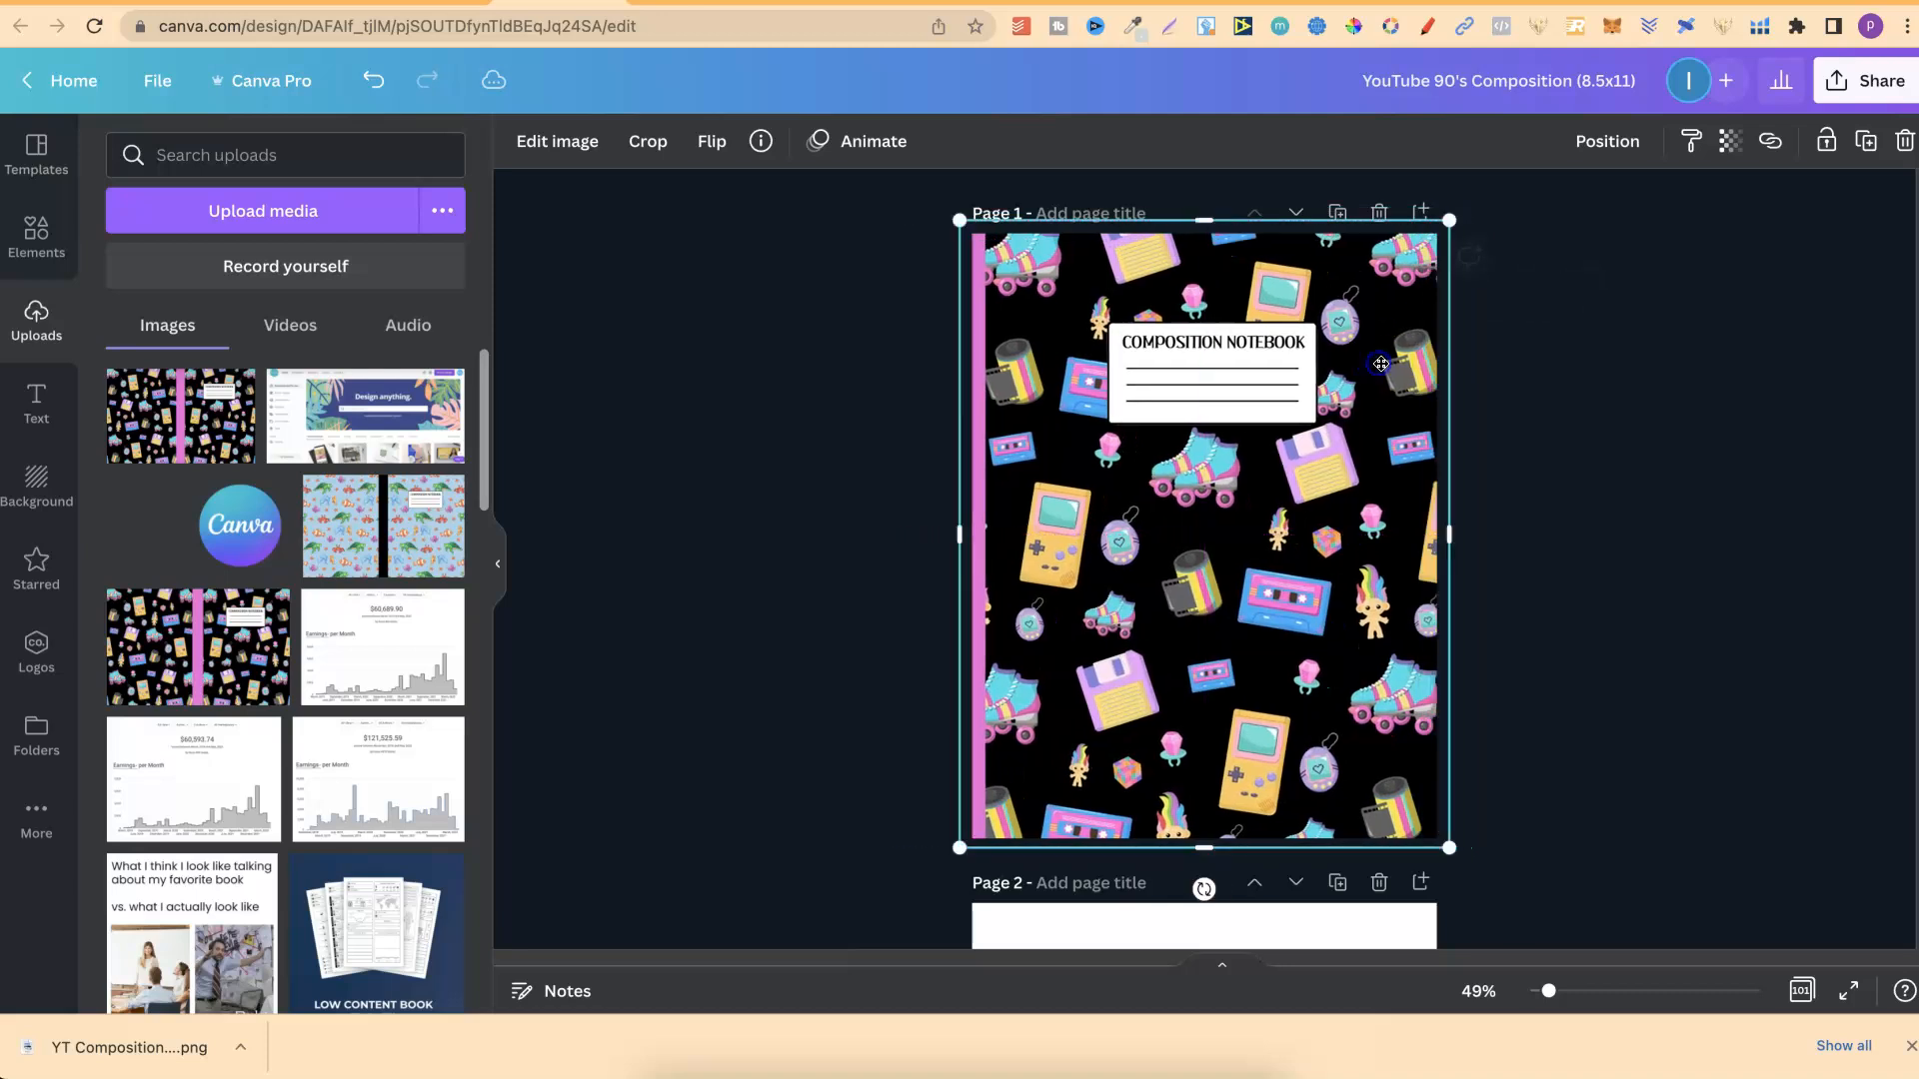
Send the cover image to the back and widen the translucent overlay across the whole of page 1.
{"action": "left_click", "coordinate": [1607, 141]}
{"action": "left_click", "coordinate": [1530, 257]}
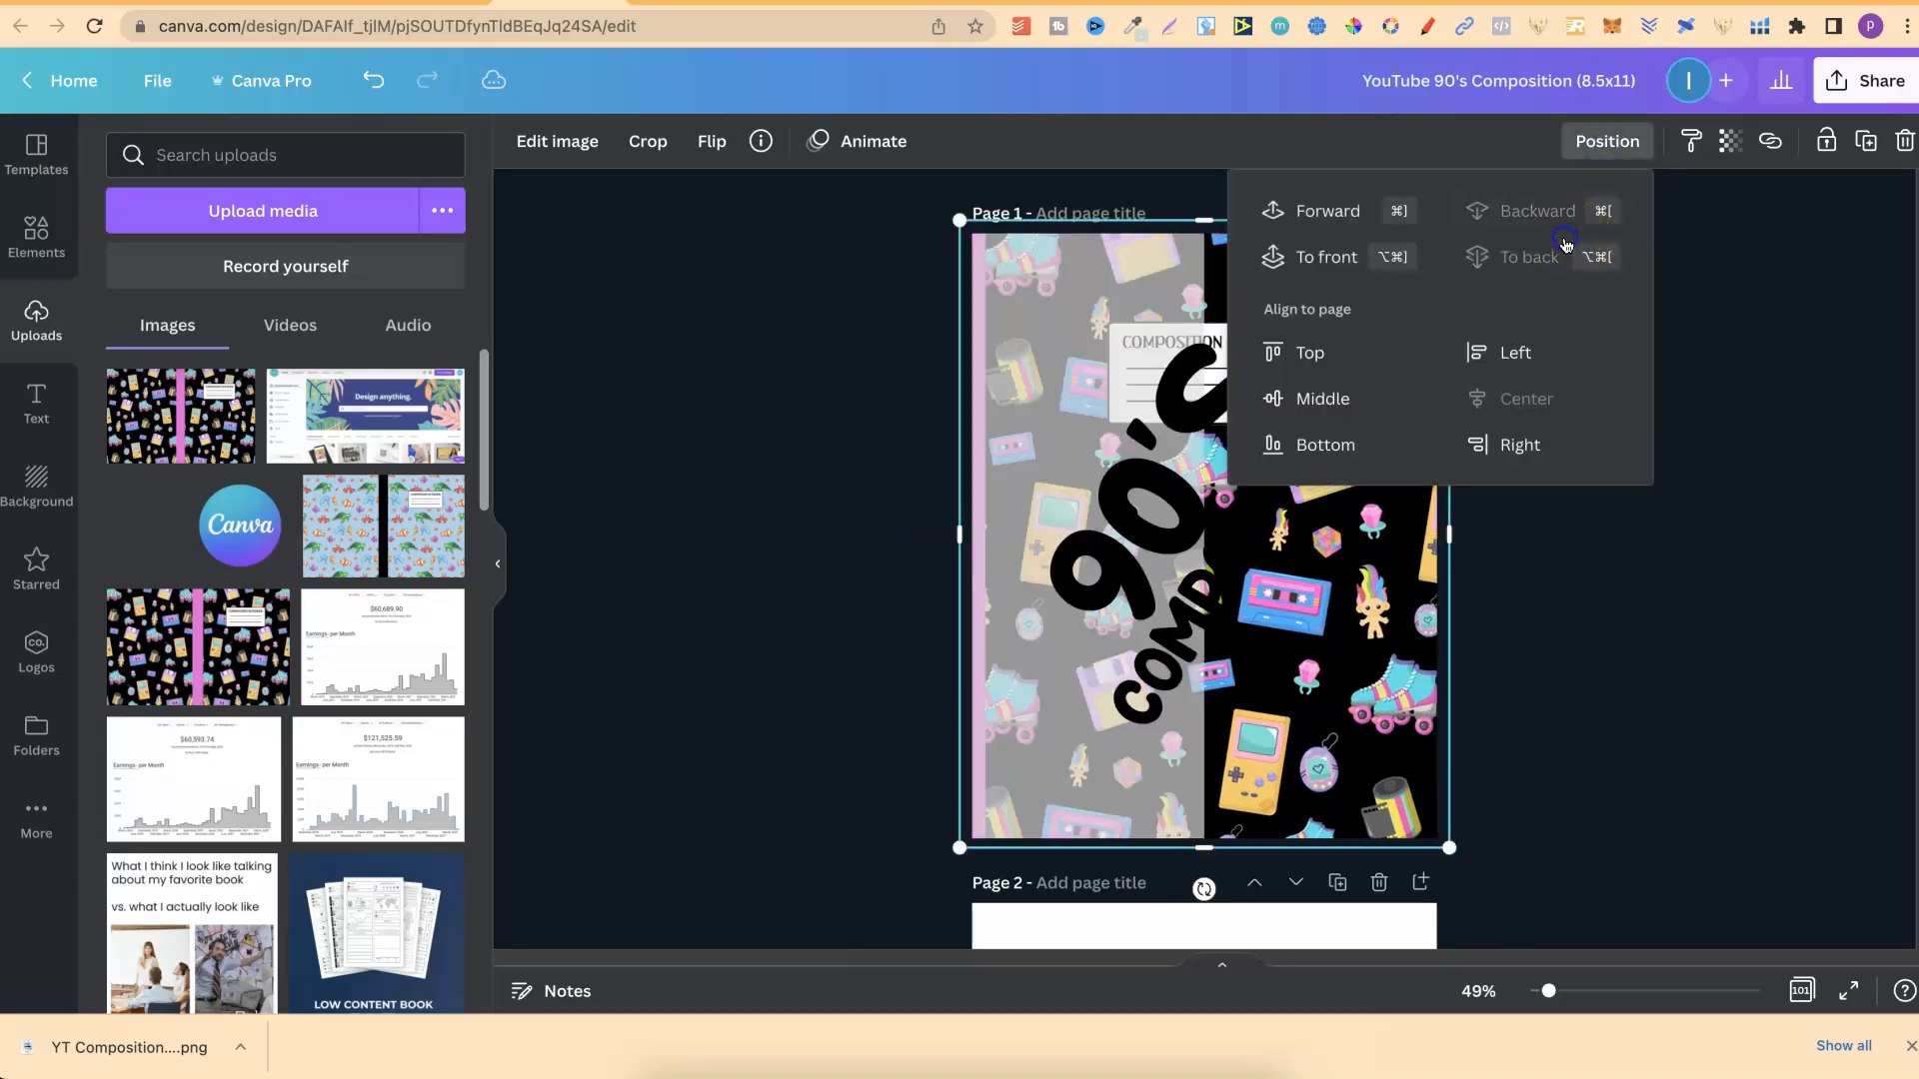
{"action": "left_click", "coordinate": [1110, 802]}
{"action": "left_click_drag", "start_coordinate": [1205, 535], "coordinate": [1574, 543]}
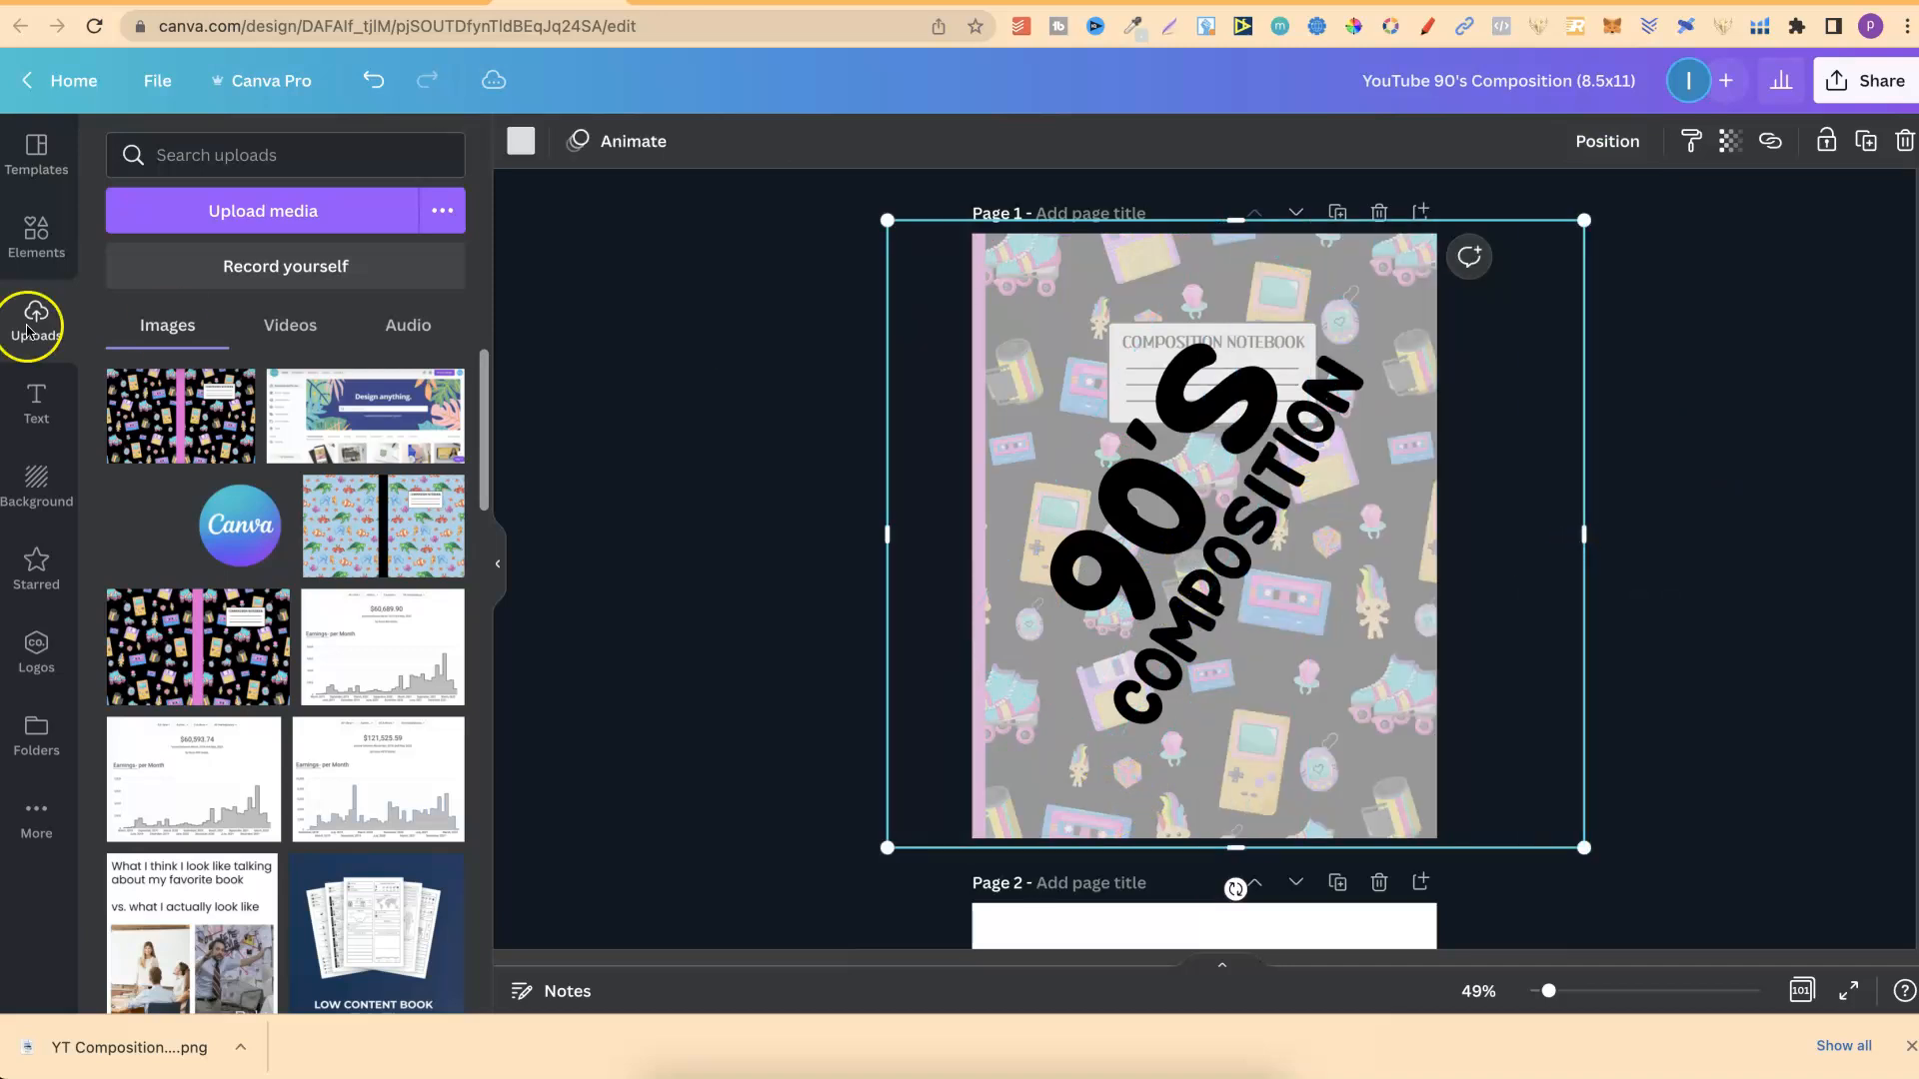
Show the shape elements, then examine the page 1 overlay's transparency setting and the 90's Composition title text.
{"action": "left_click", "coordinate": [36, 248]}
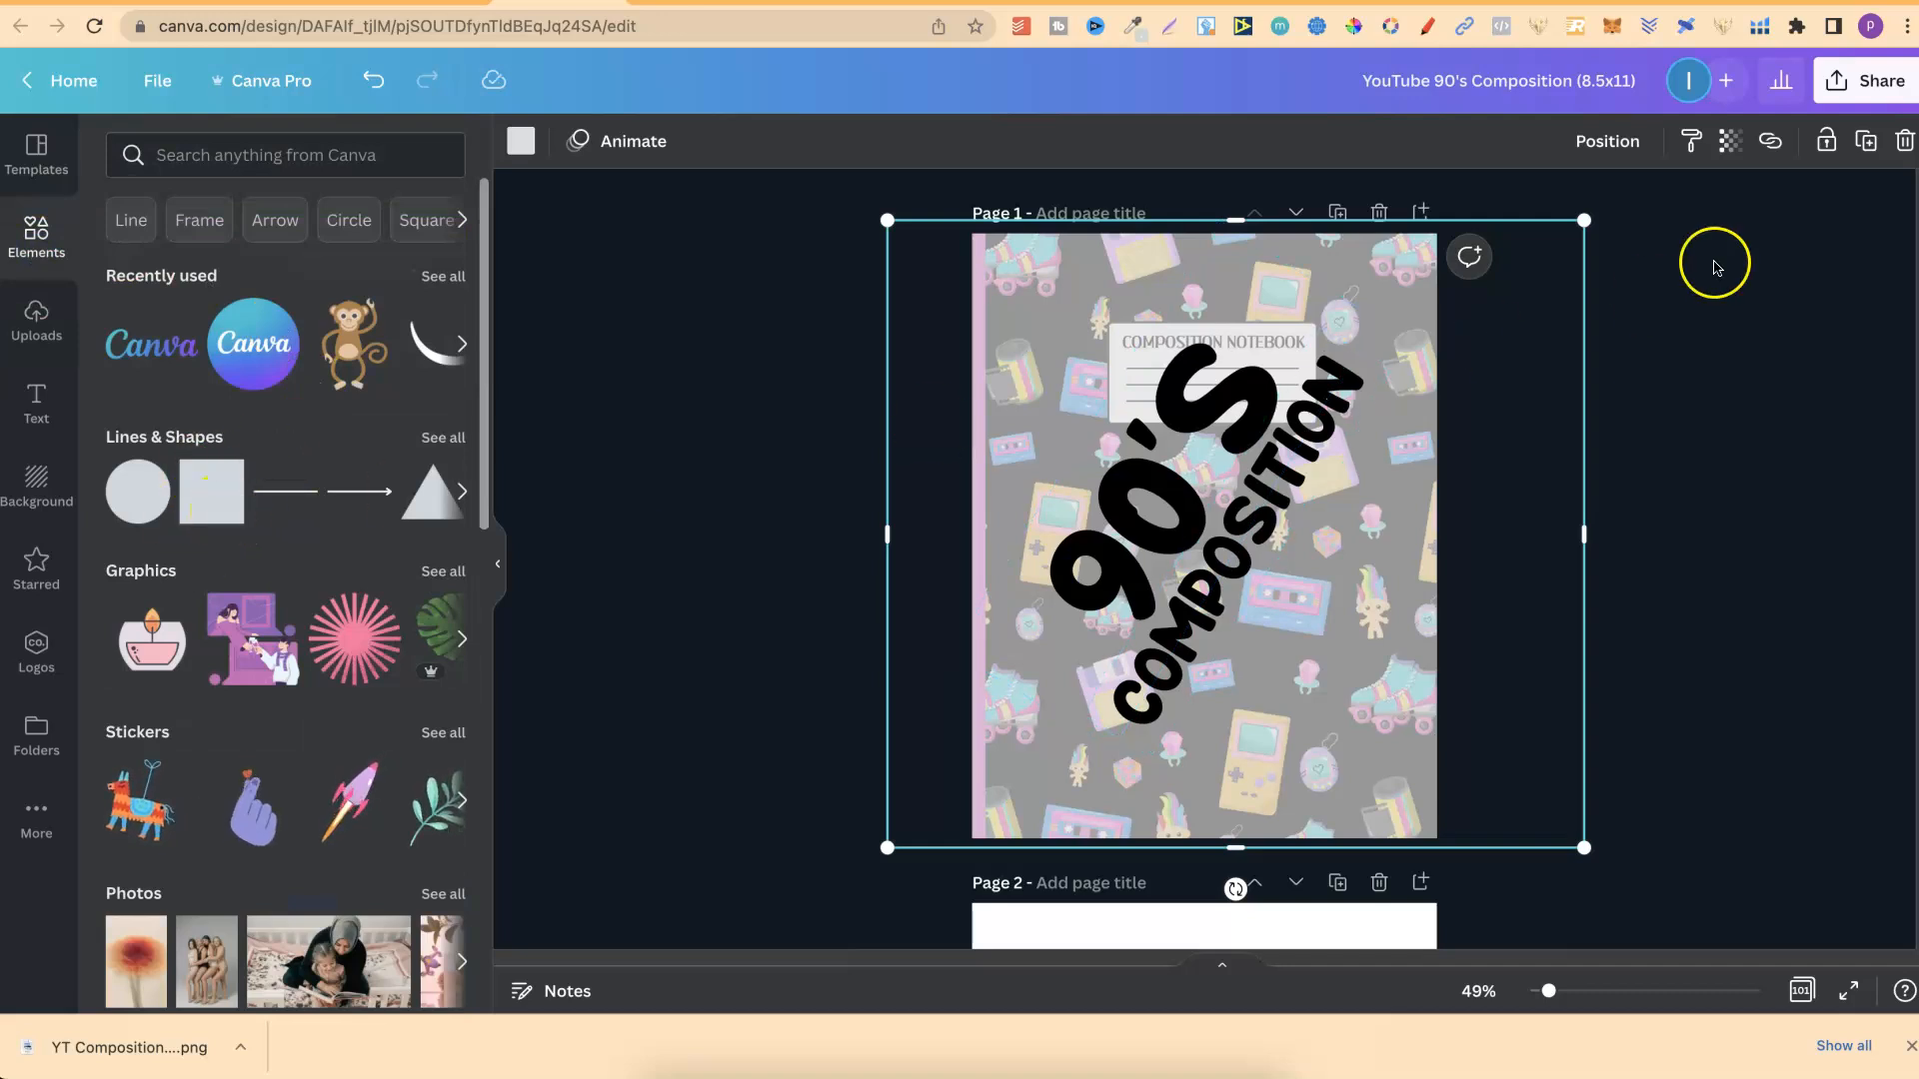
{"action": "left_click", "coordinate": [1730, 141]}
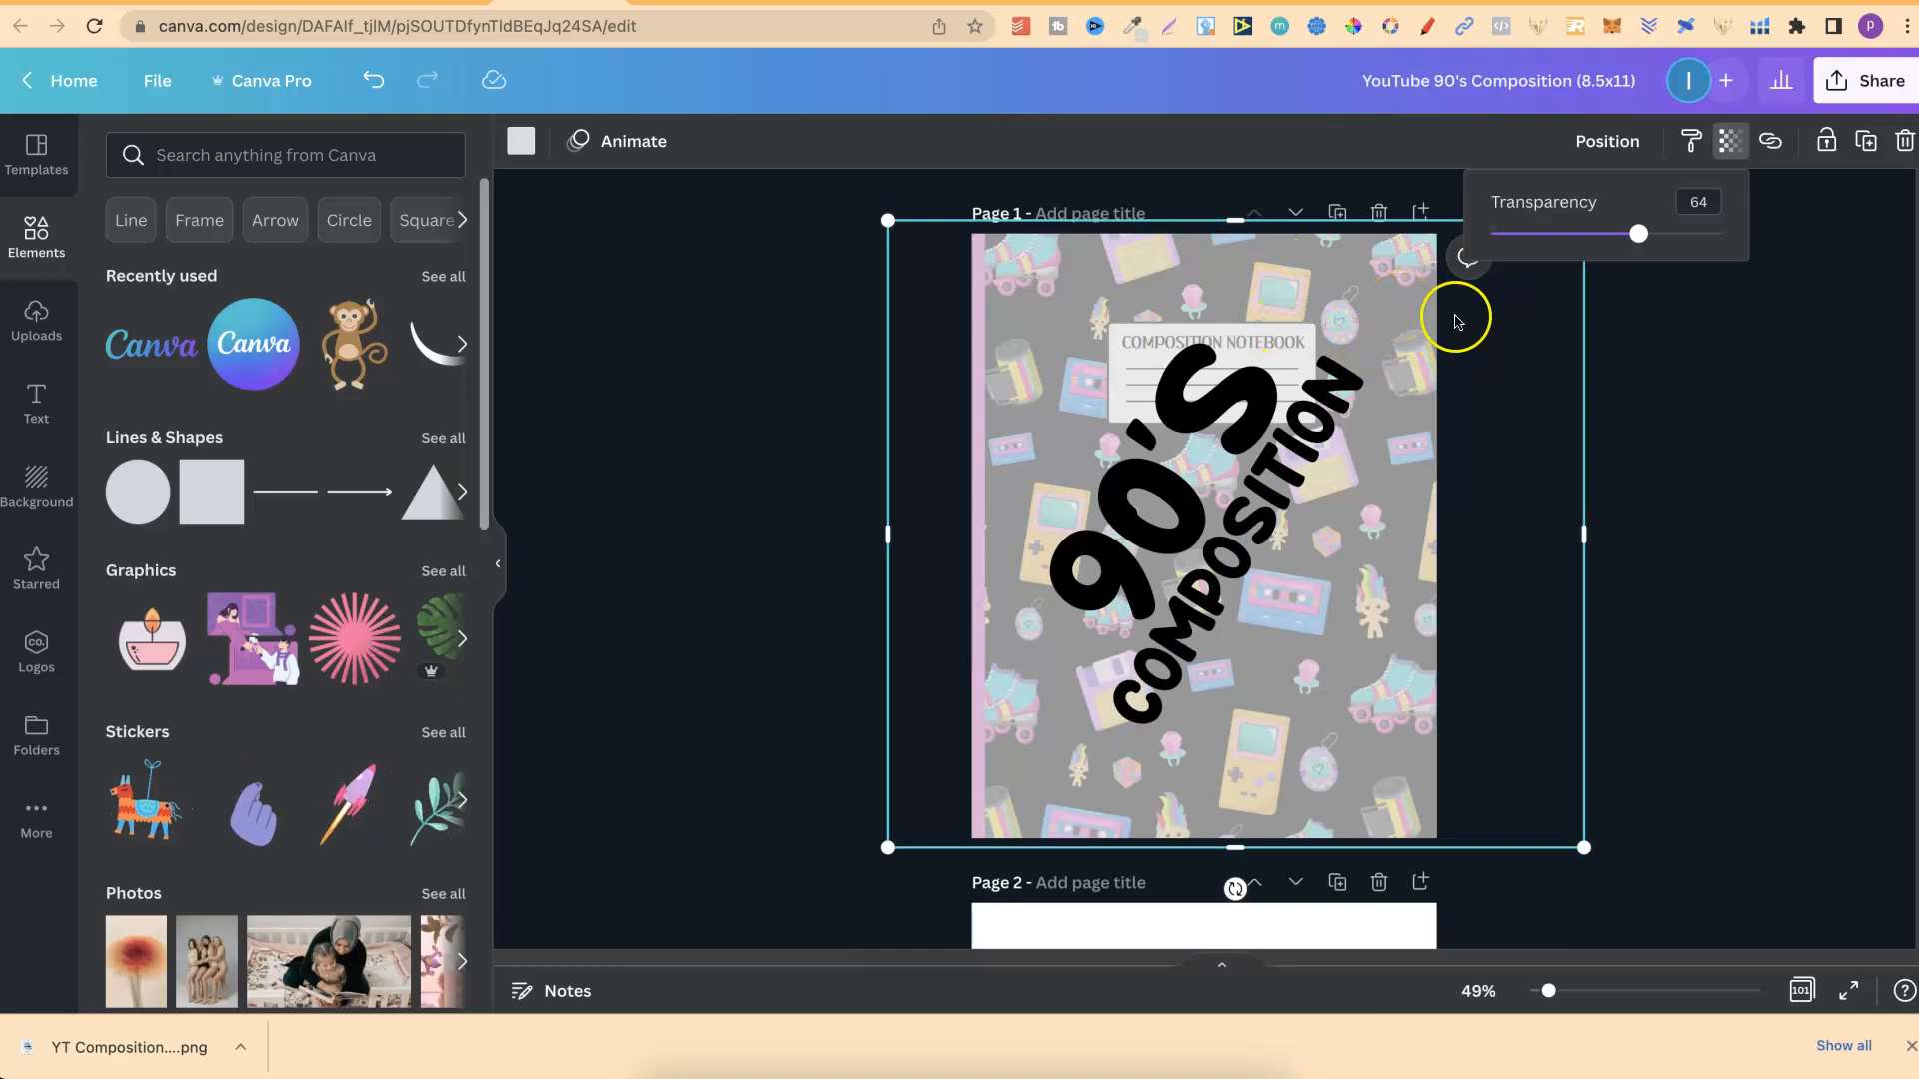
{"action": "left_click", "coordinate": [1671, 430]}
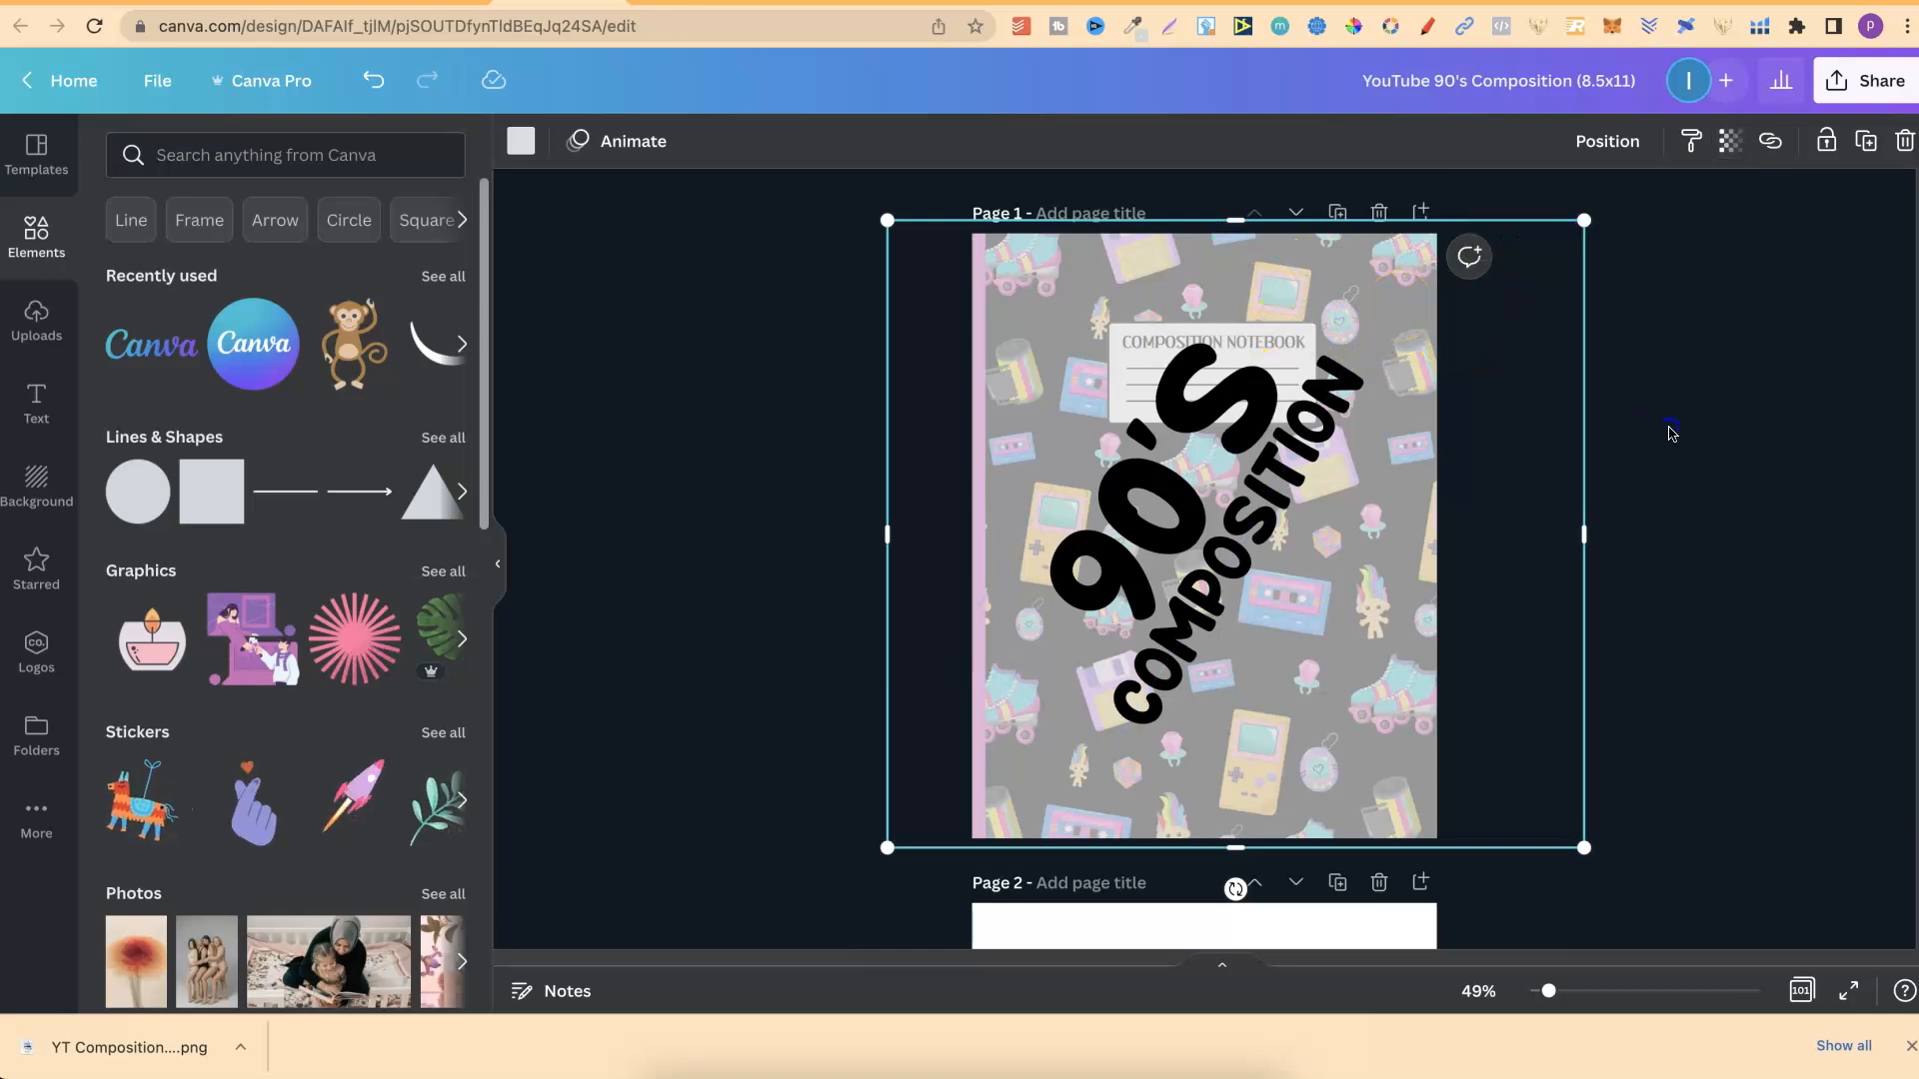
{"action": "left_click", "coordinate": [1176, 411]}
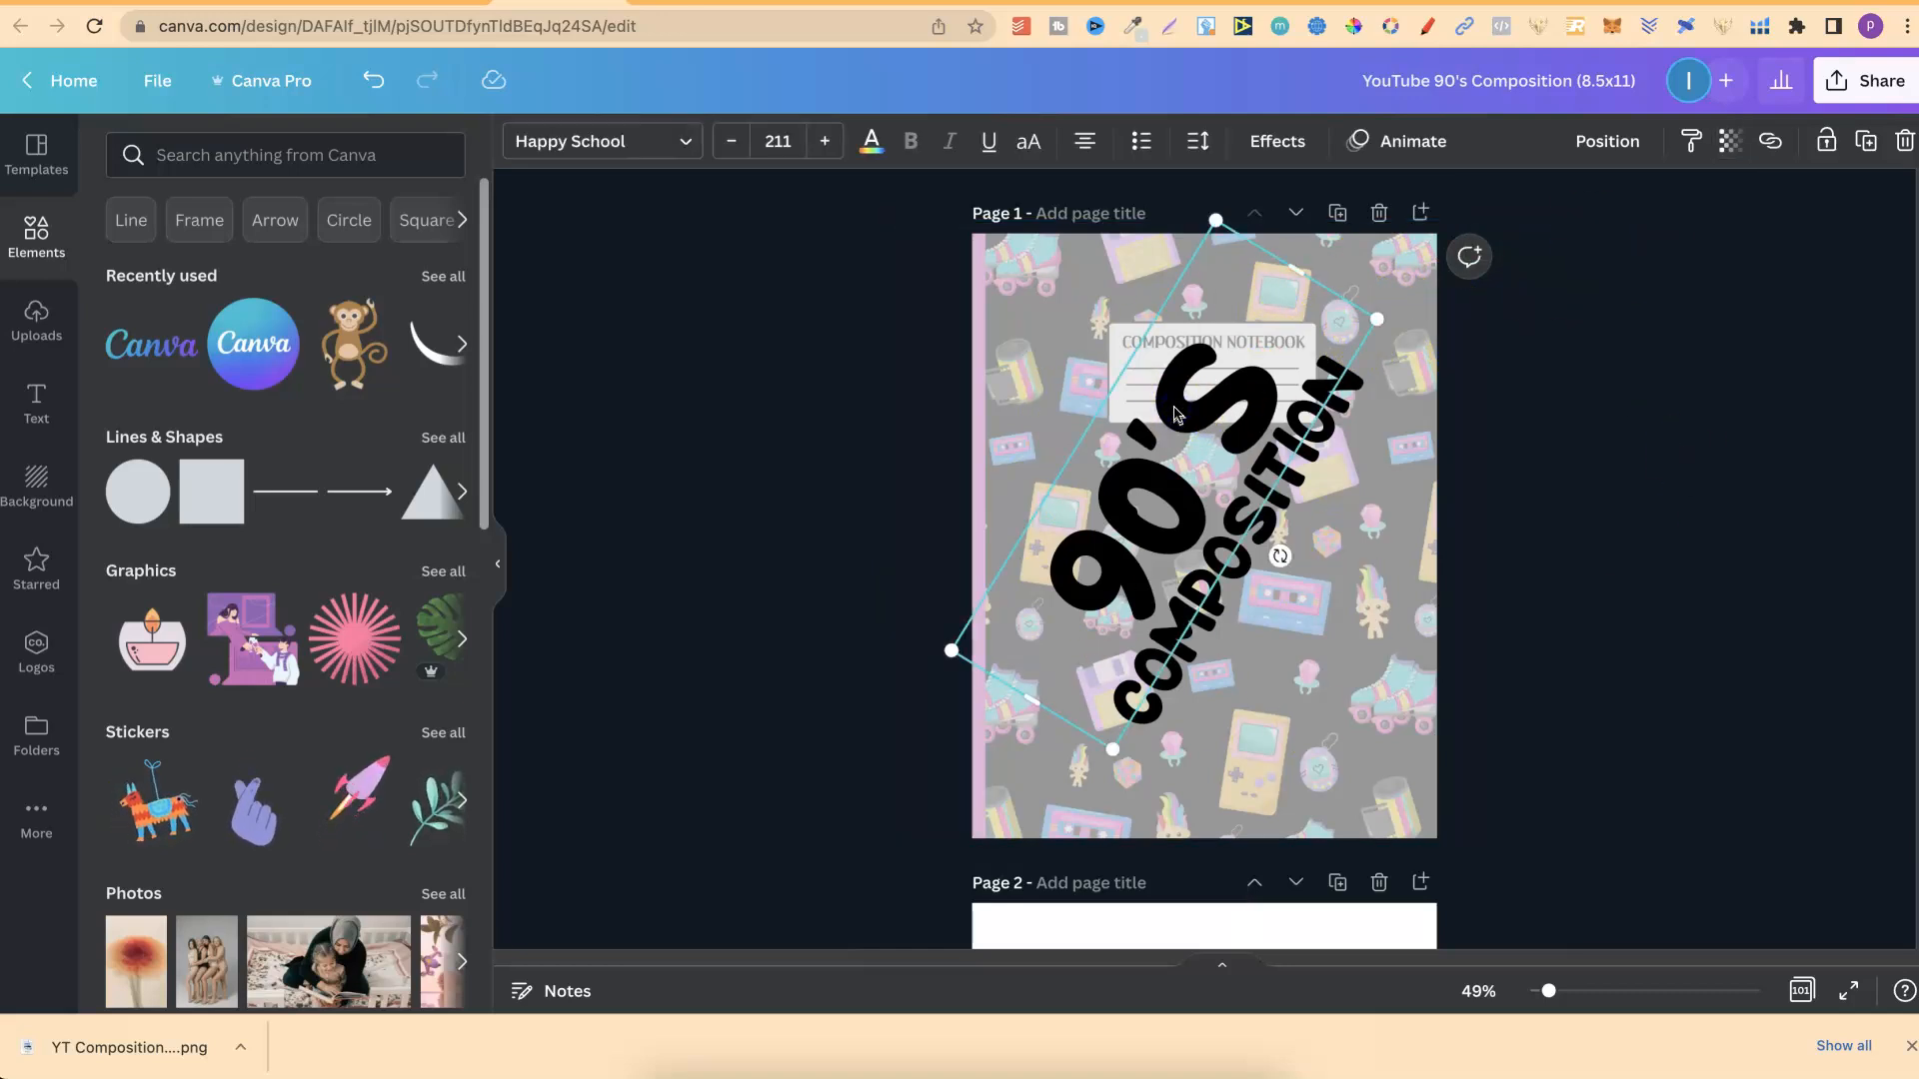
{"action": "left_click", "coordinate": [1552, 484]}
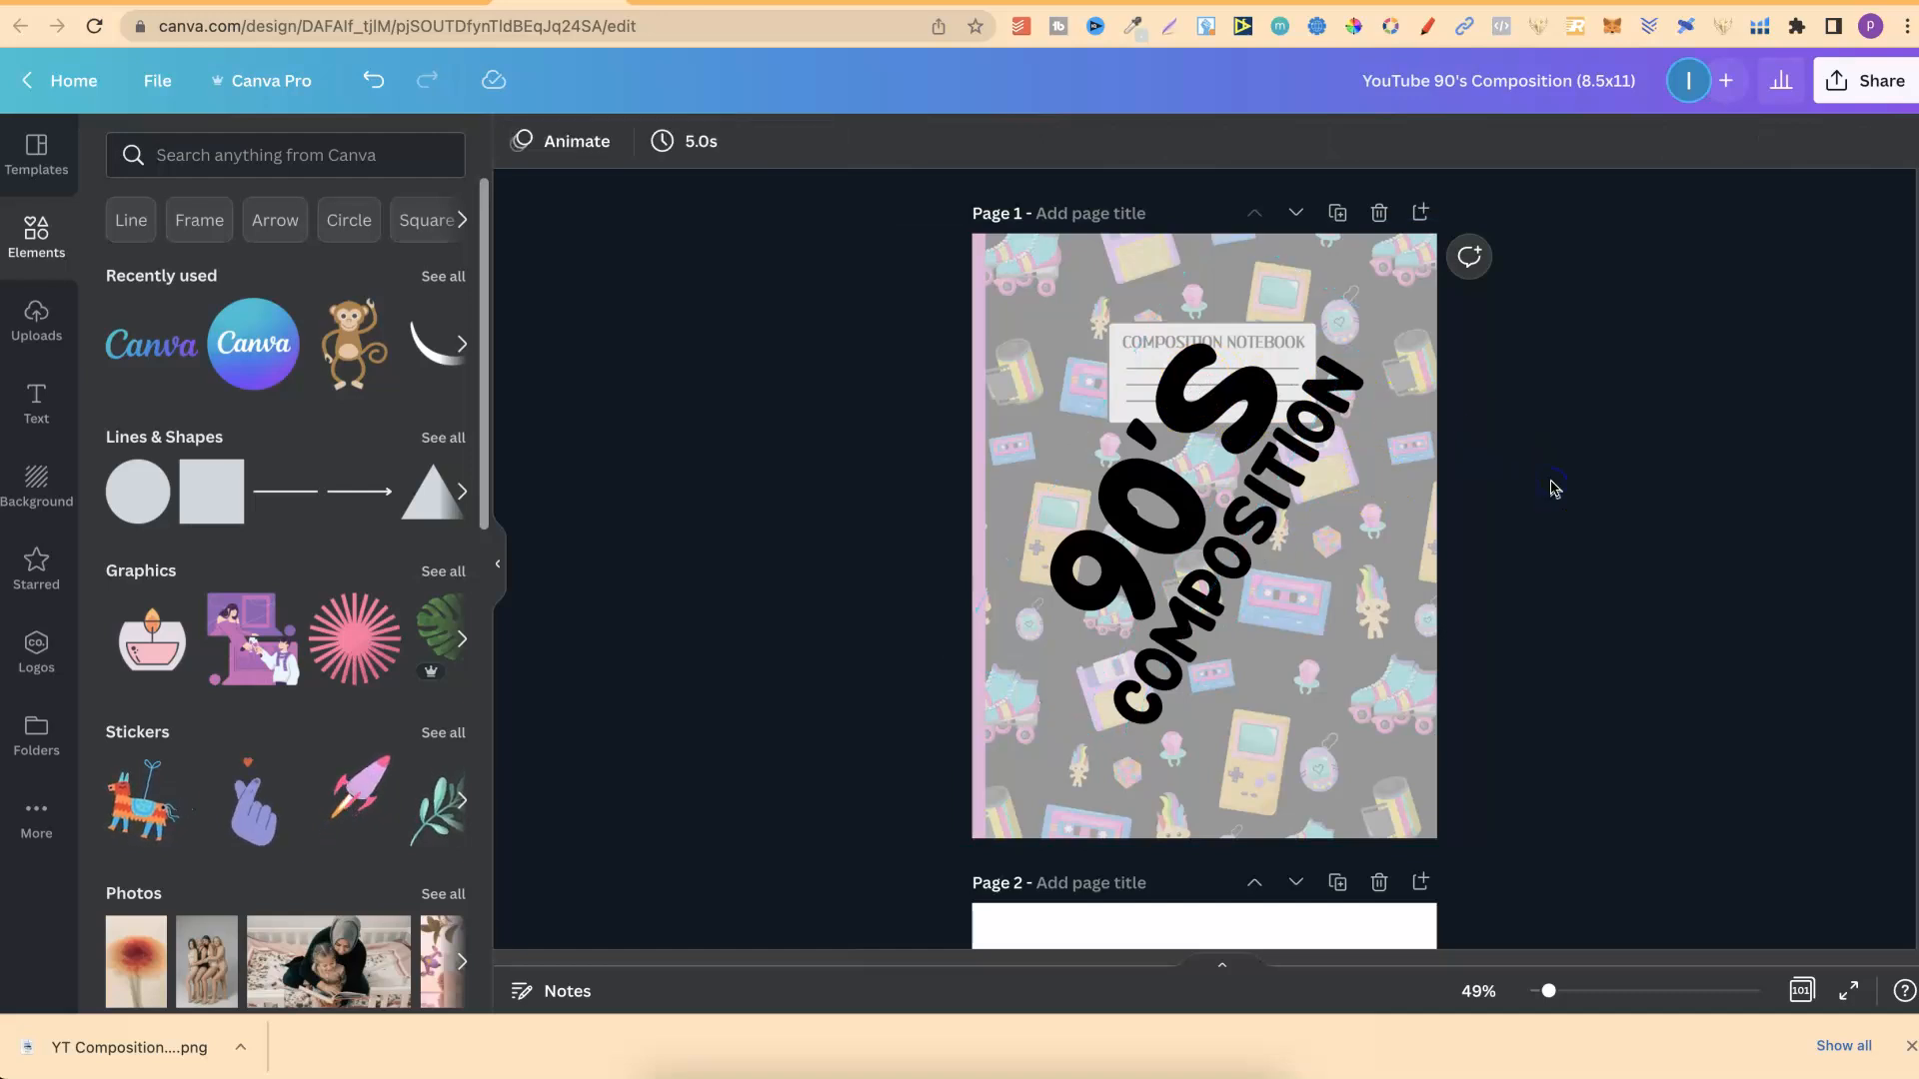
{"action": "left_click", "coordinate": [1172, 410]}
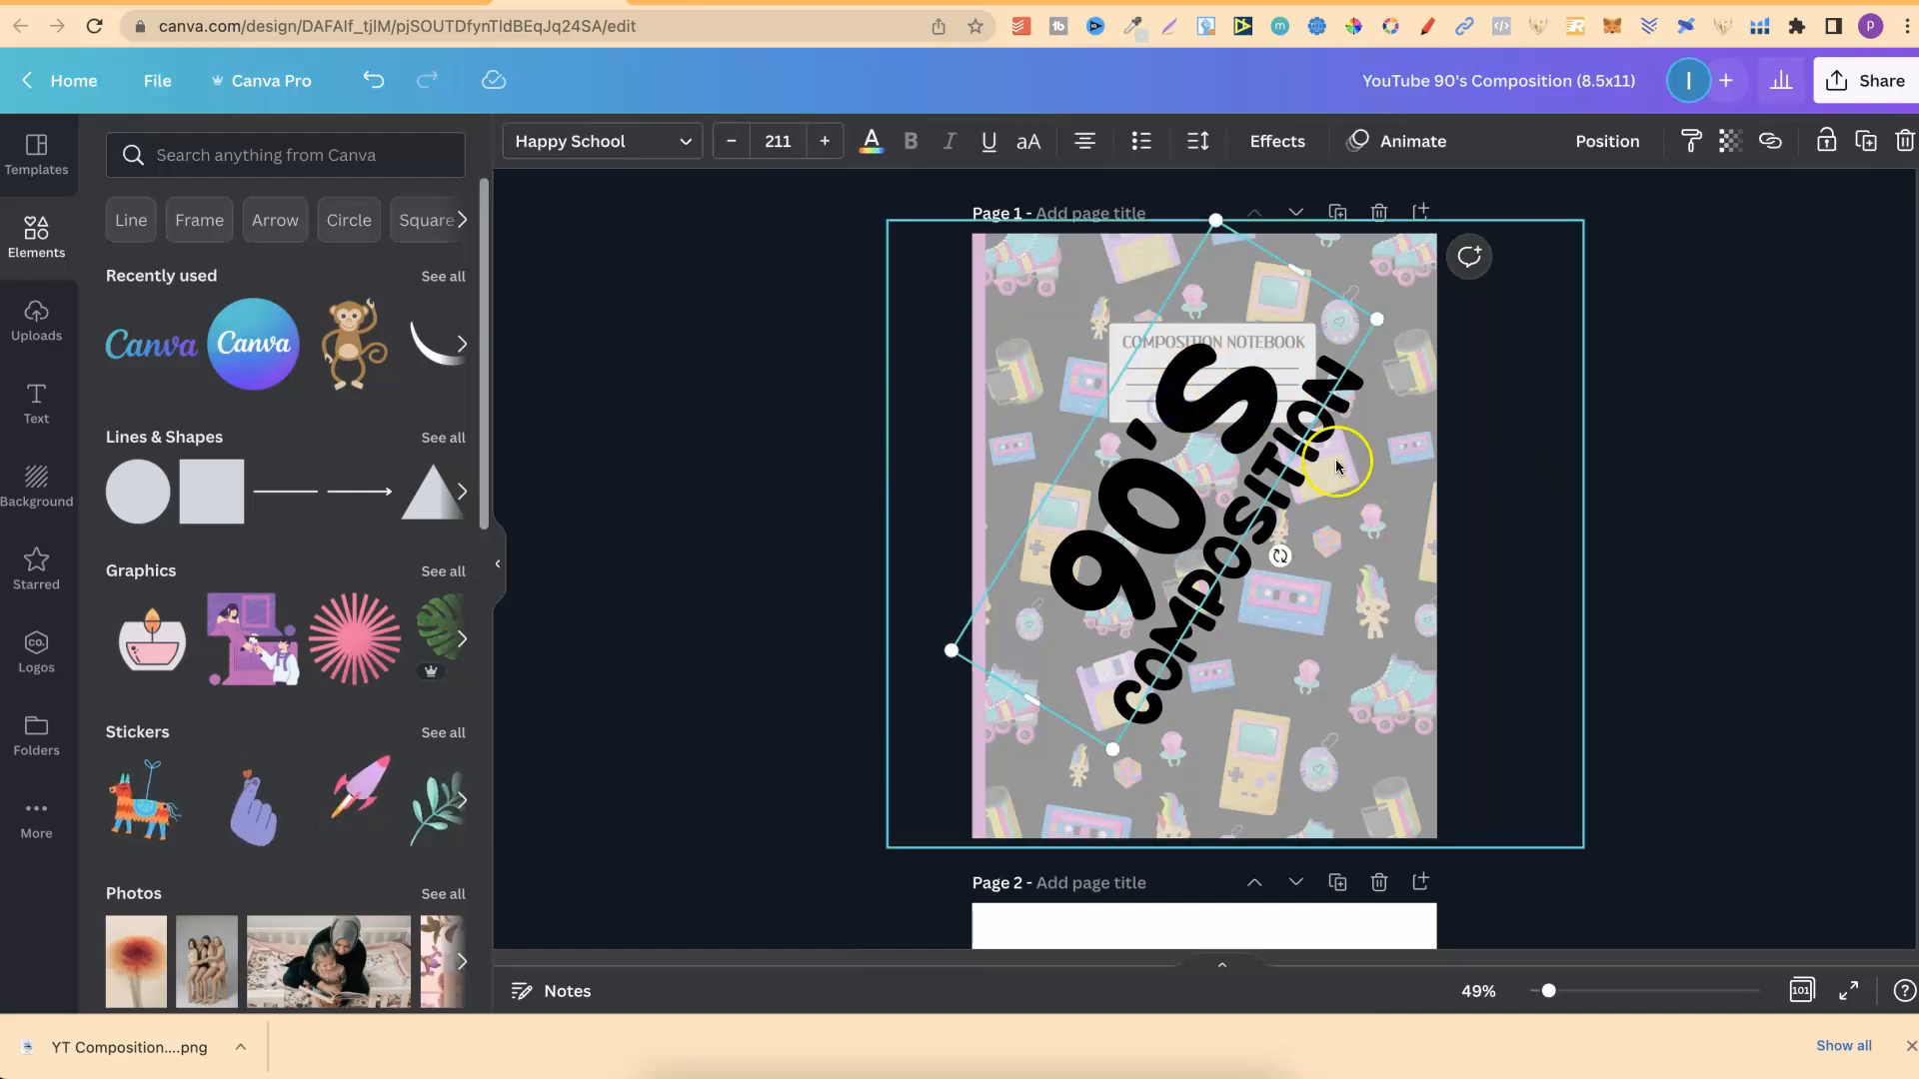
{"action": "left_click", "coordinate": [1467, 465]}
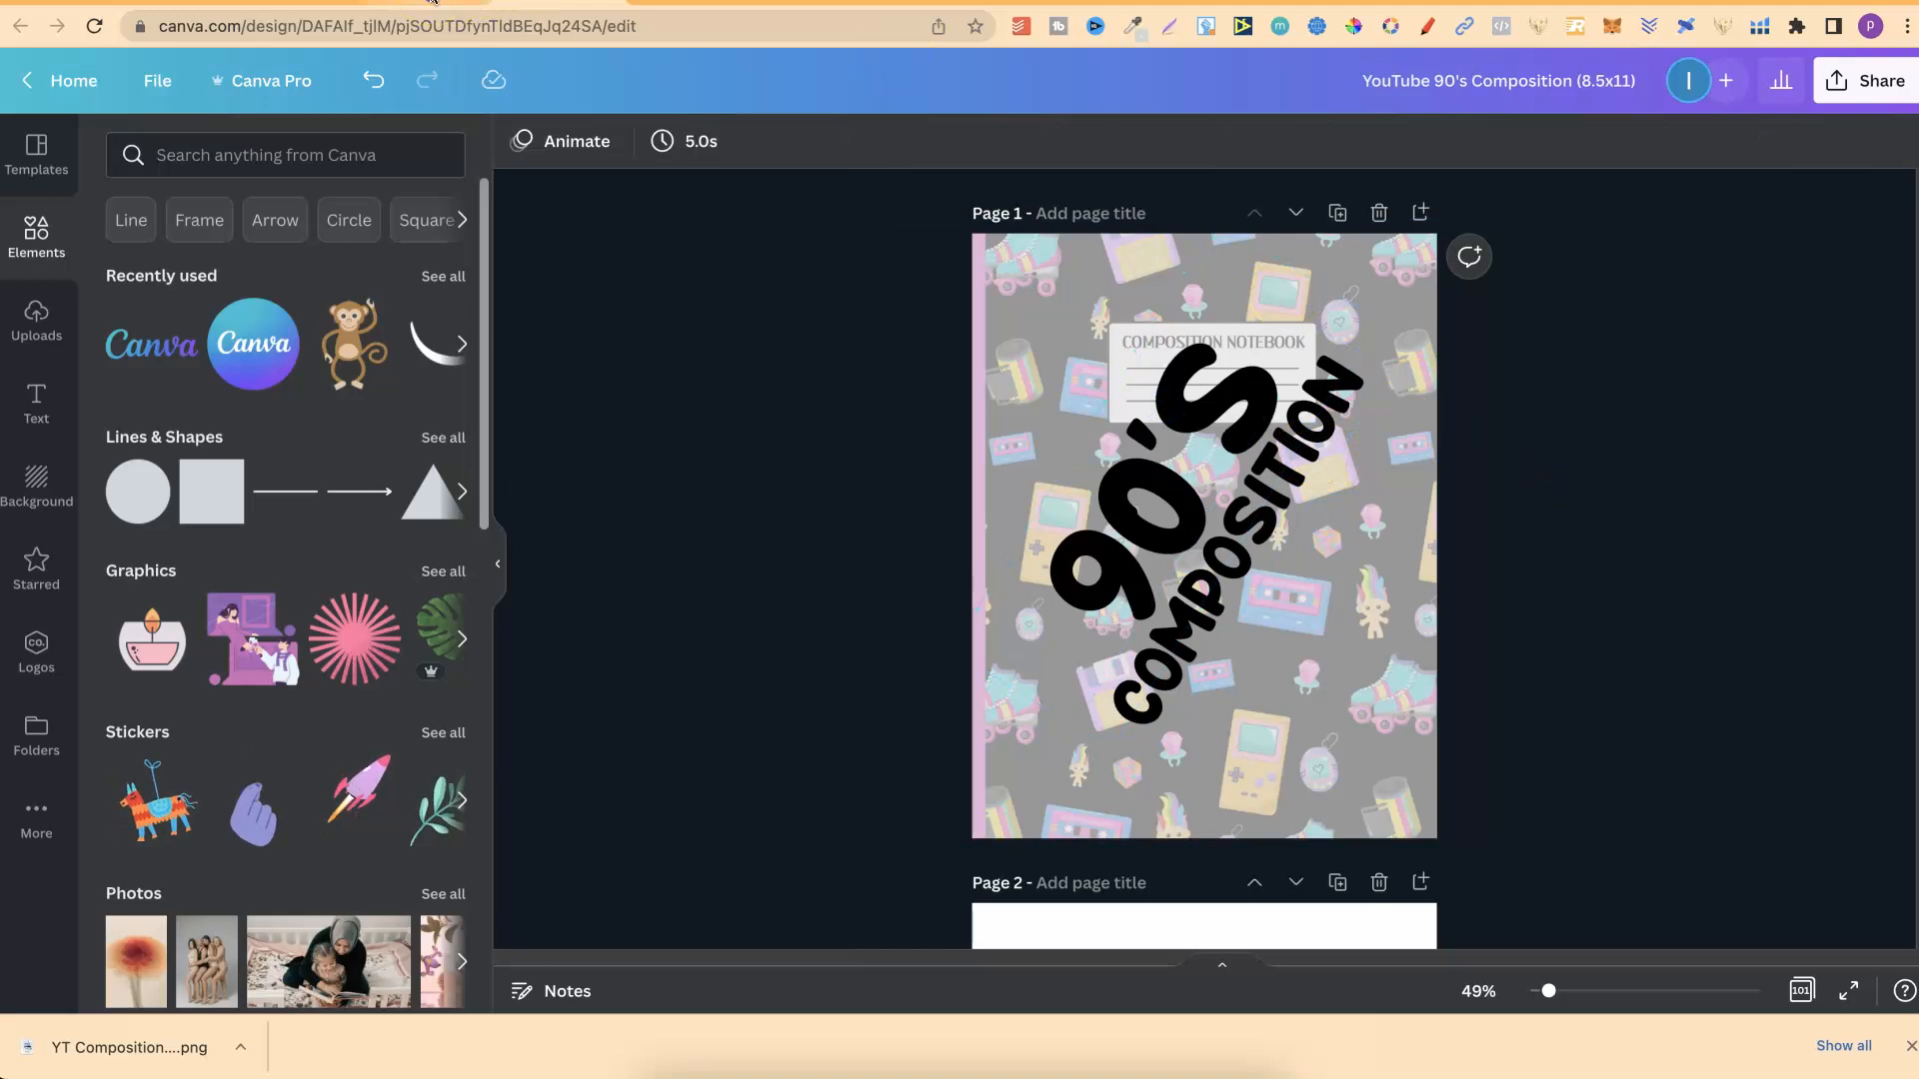
Switch to the Canva home page and look over the cover thumbnails among the recent designs.
{"action": "left_click", "coordinate": [431, 3]}
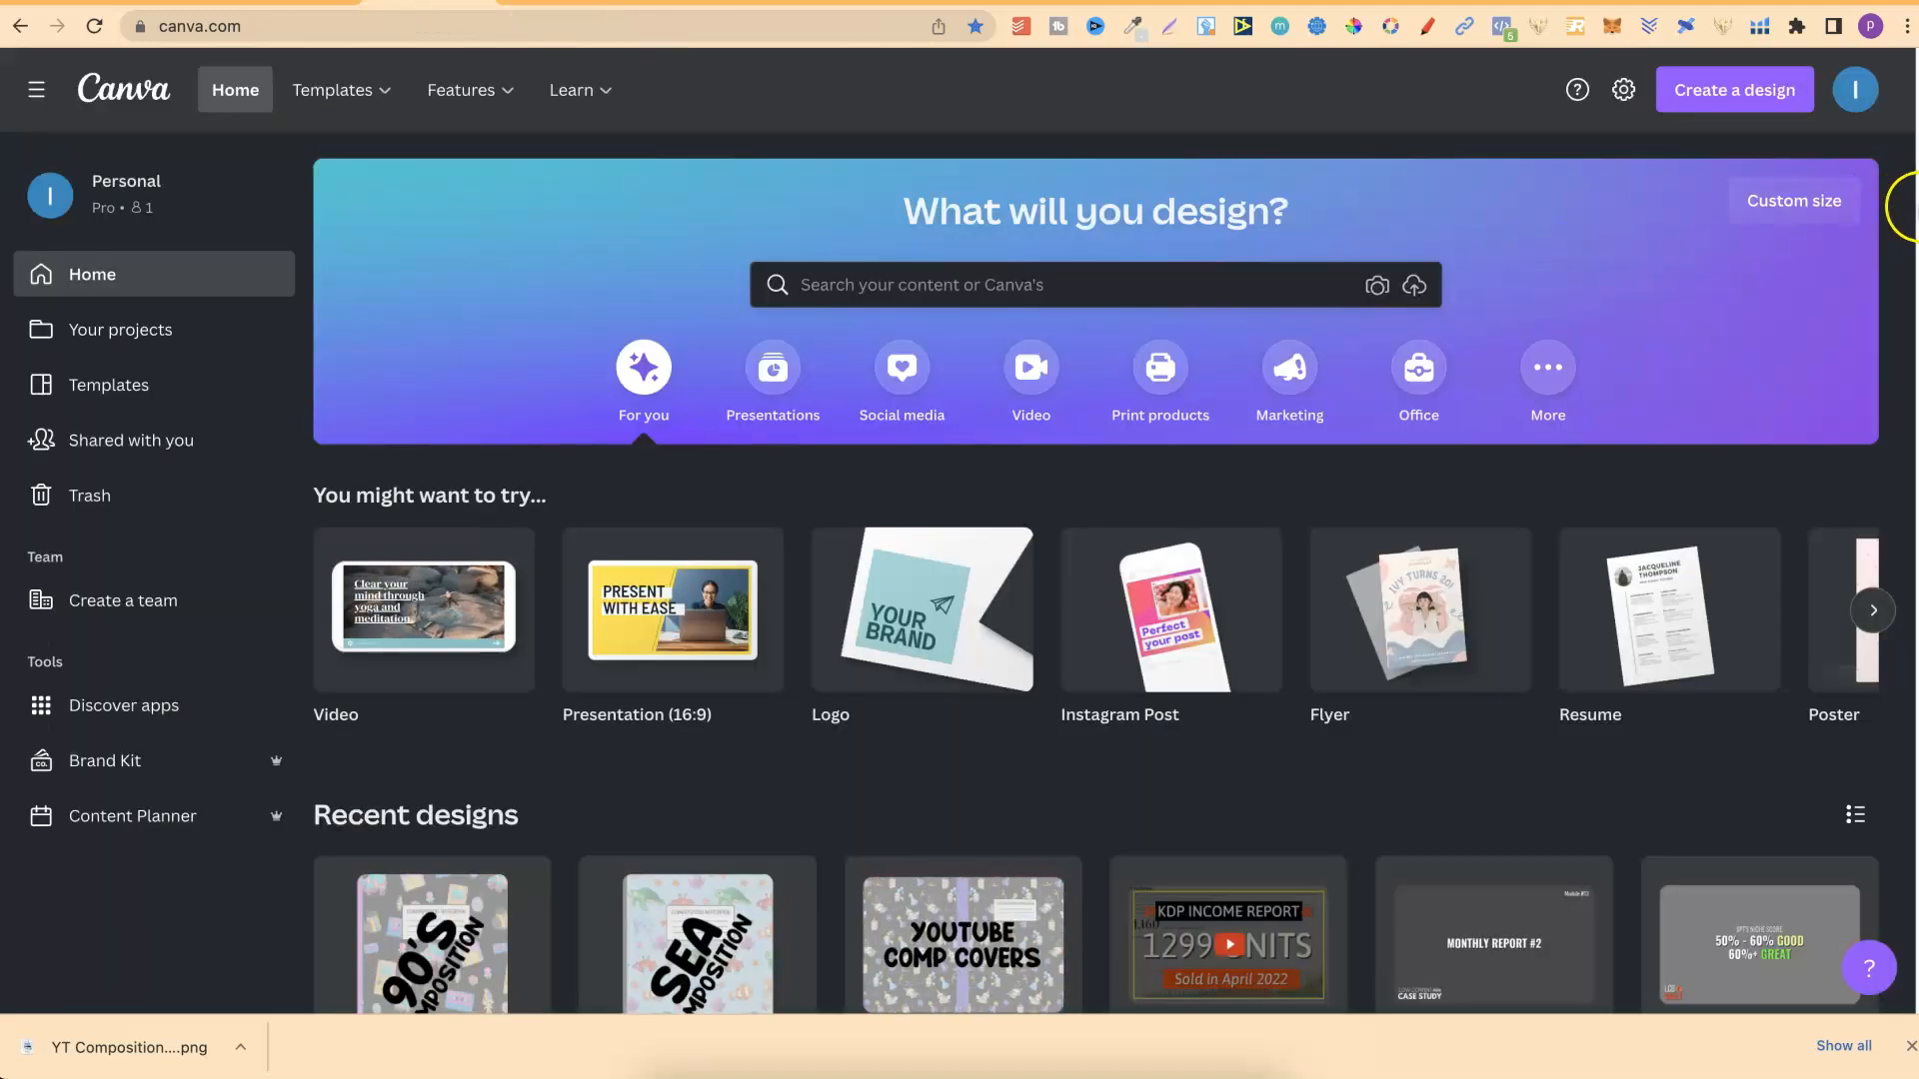
{"action": "left_click", "coordinate": [1855, 815]}
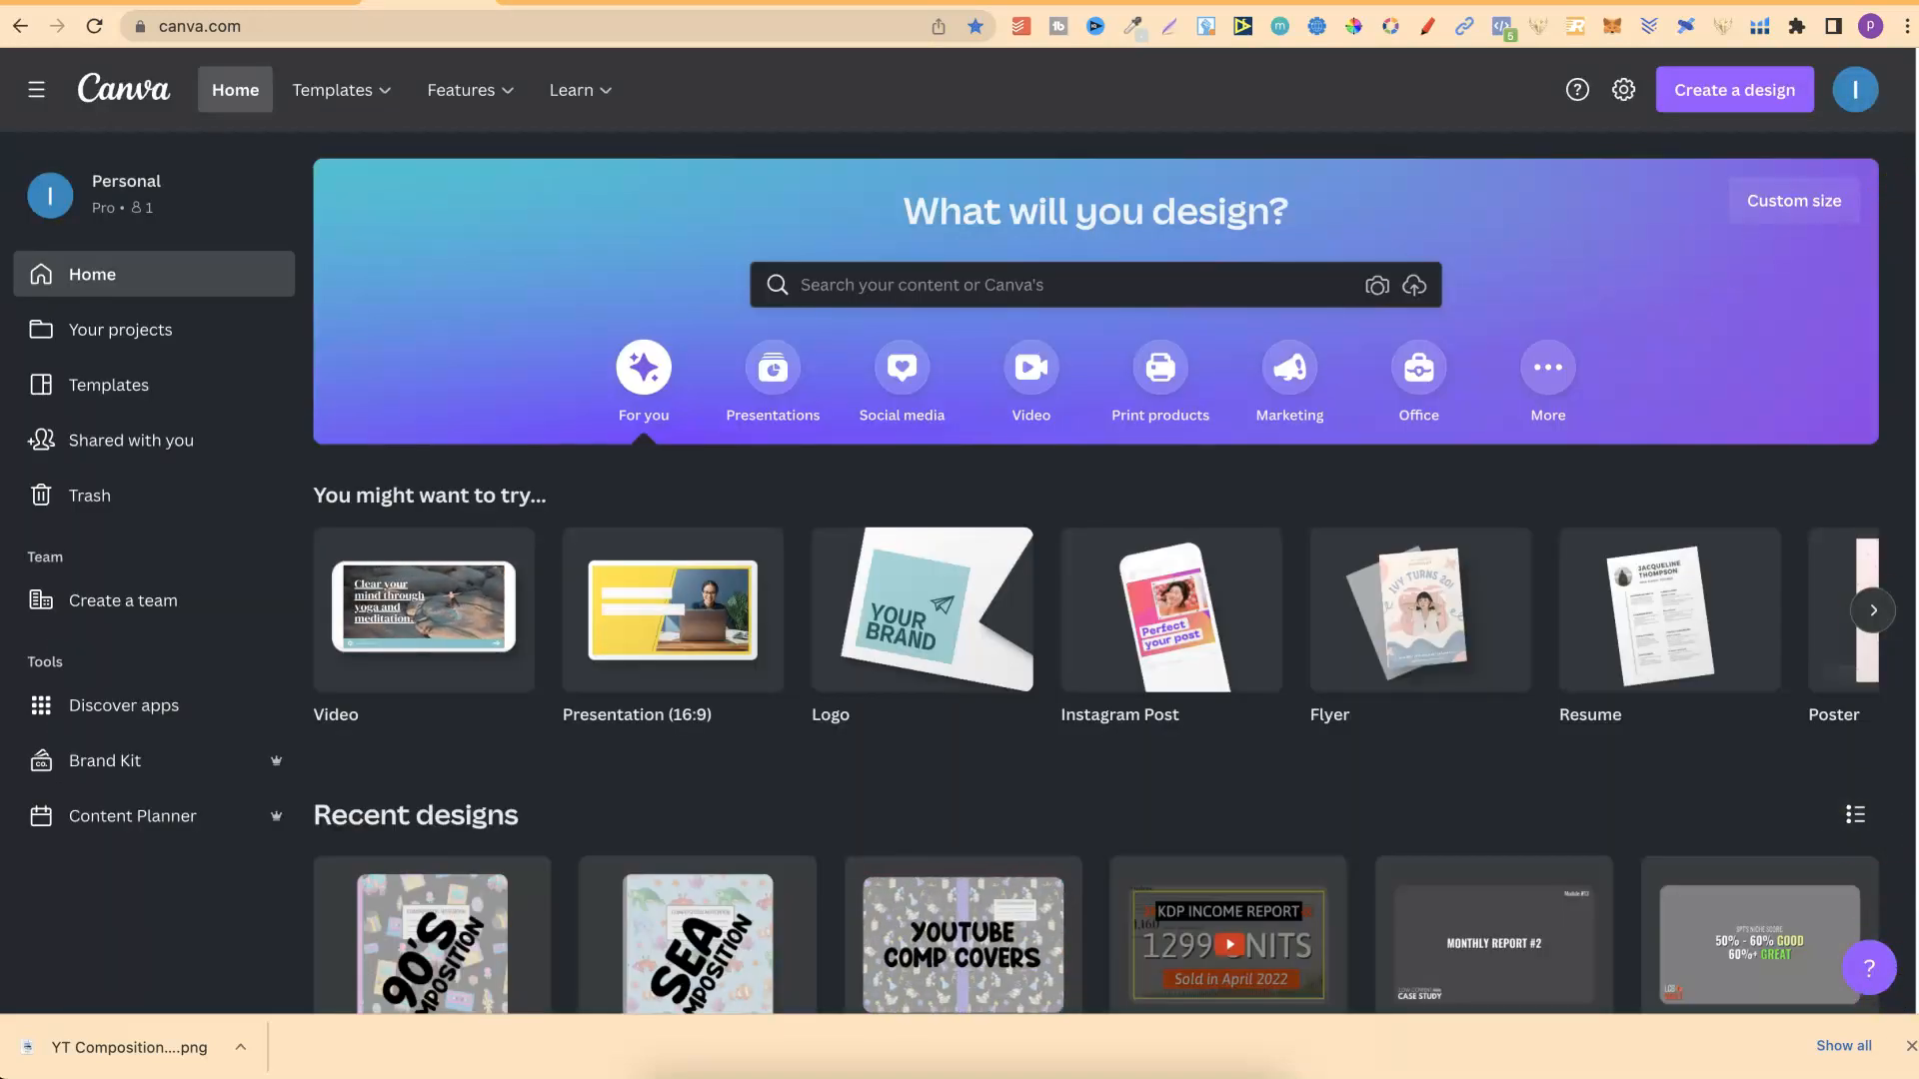
{"action": "left_click", "coordinate": [603, 795]}
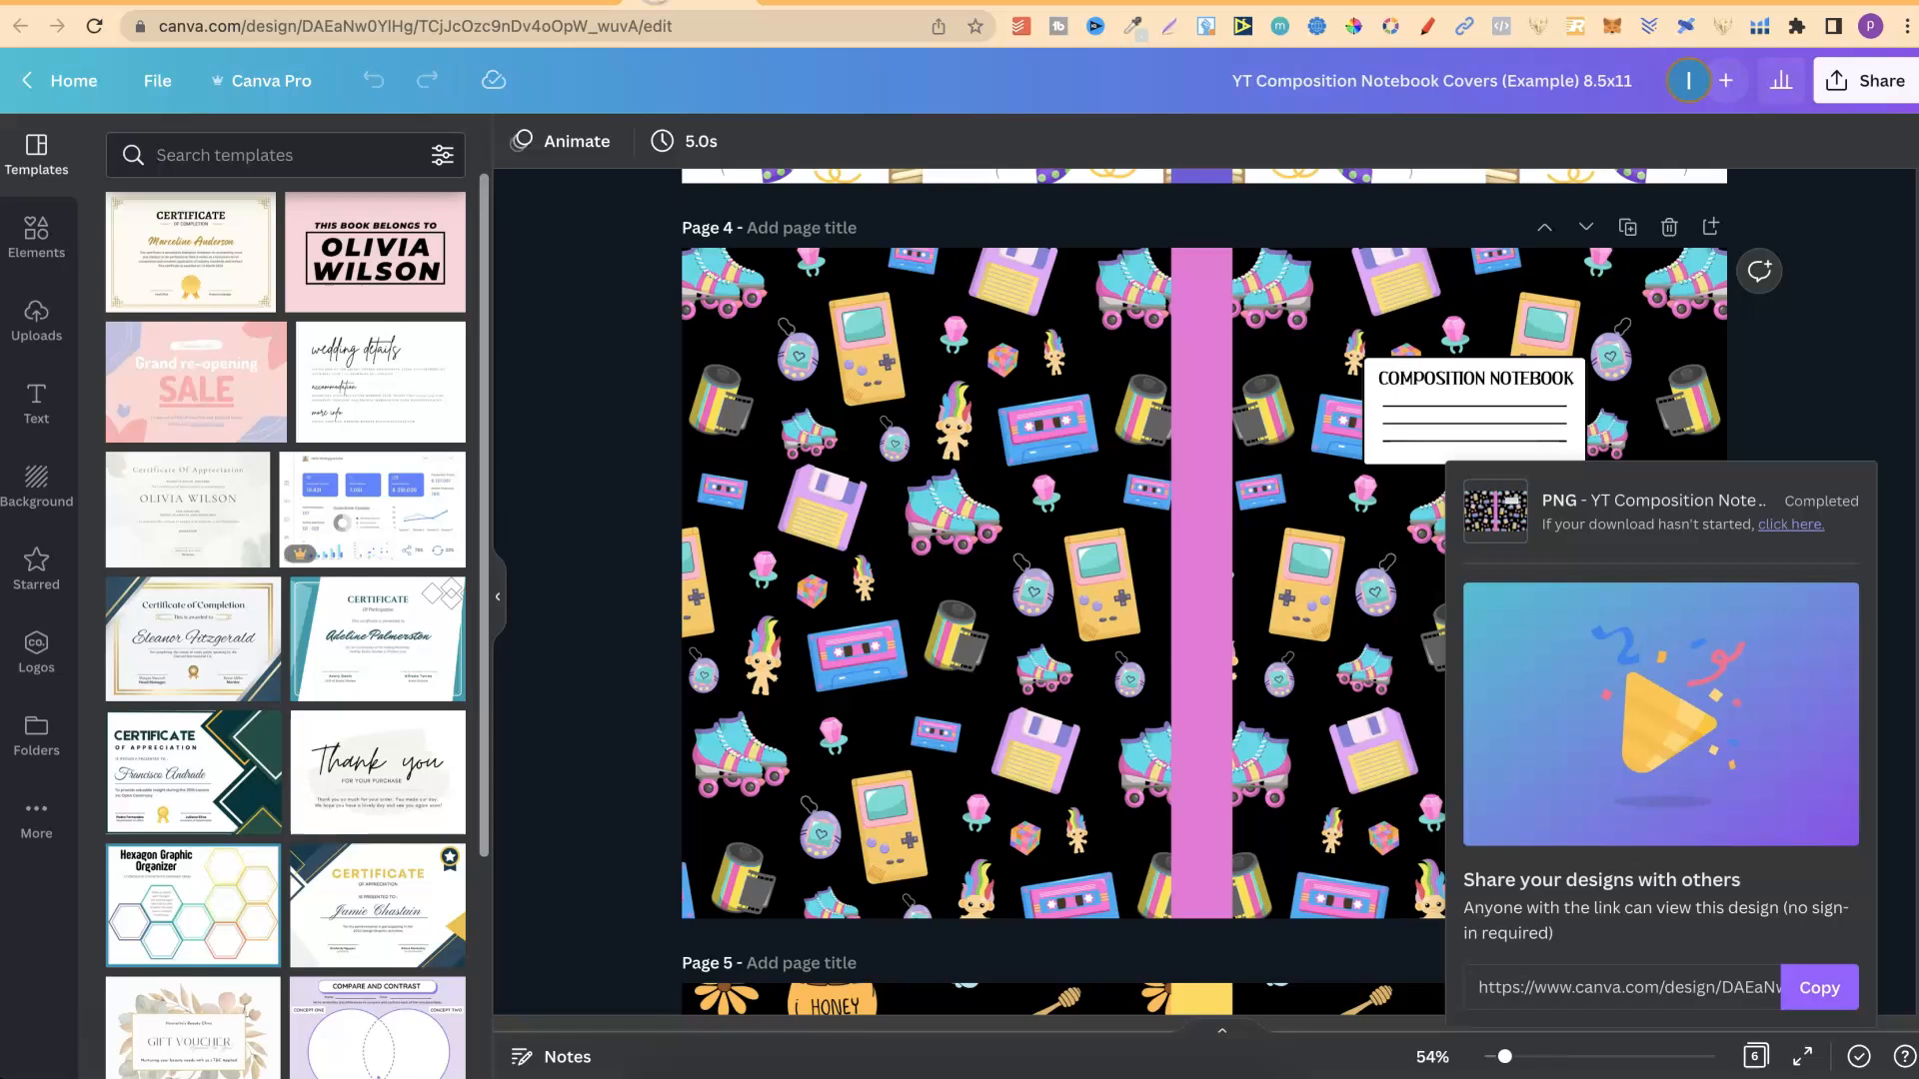
In the YT Composition Notebook Covers design, dismiss the finished download notice and examine the translucent overlay on page 1.
{"action": "left_click", "coordinate": [620, 384]}
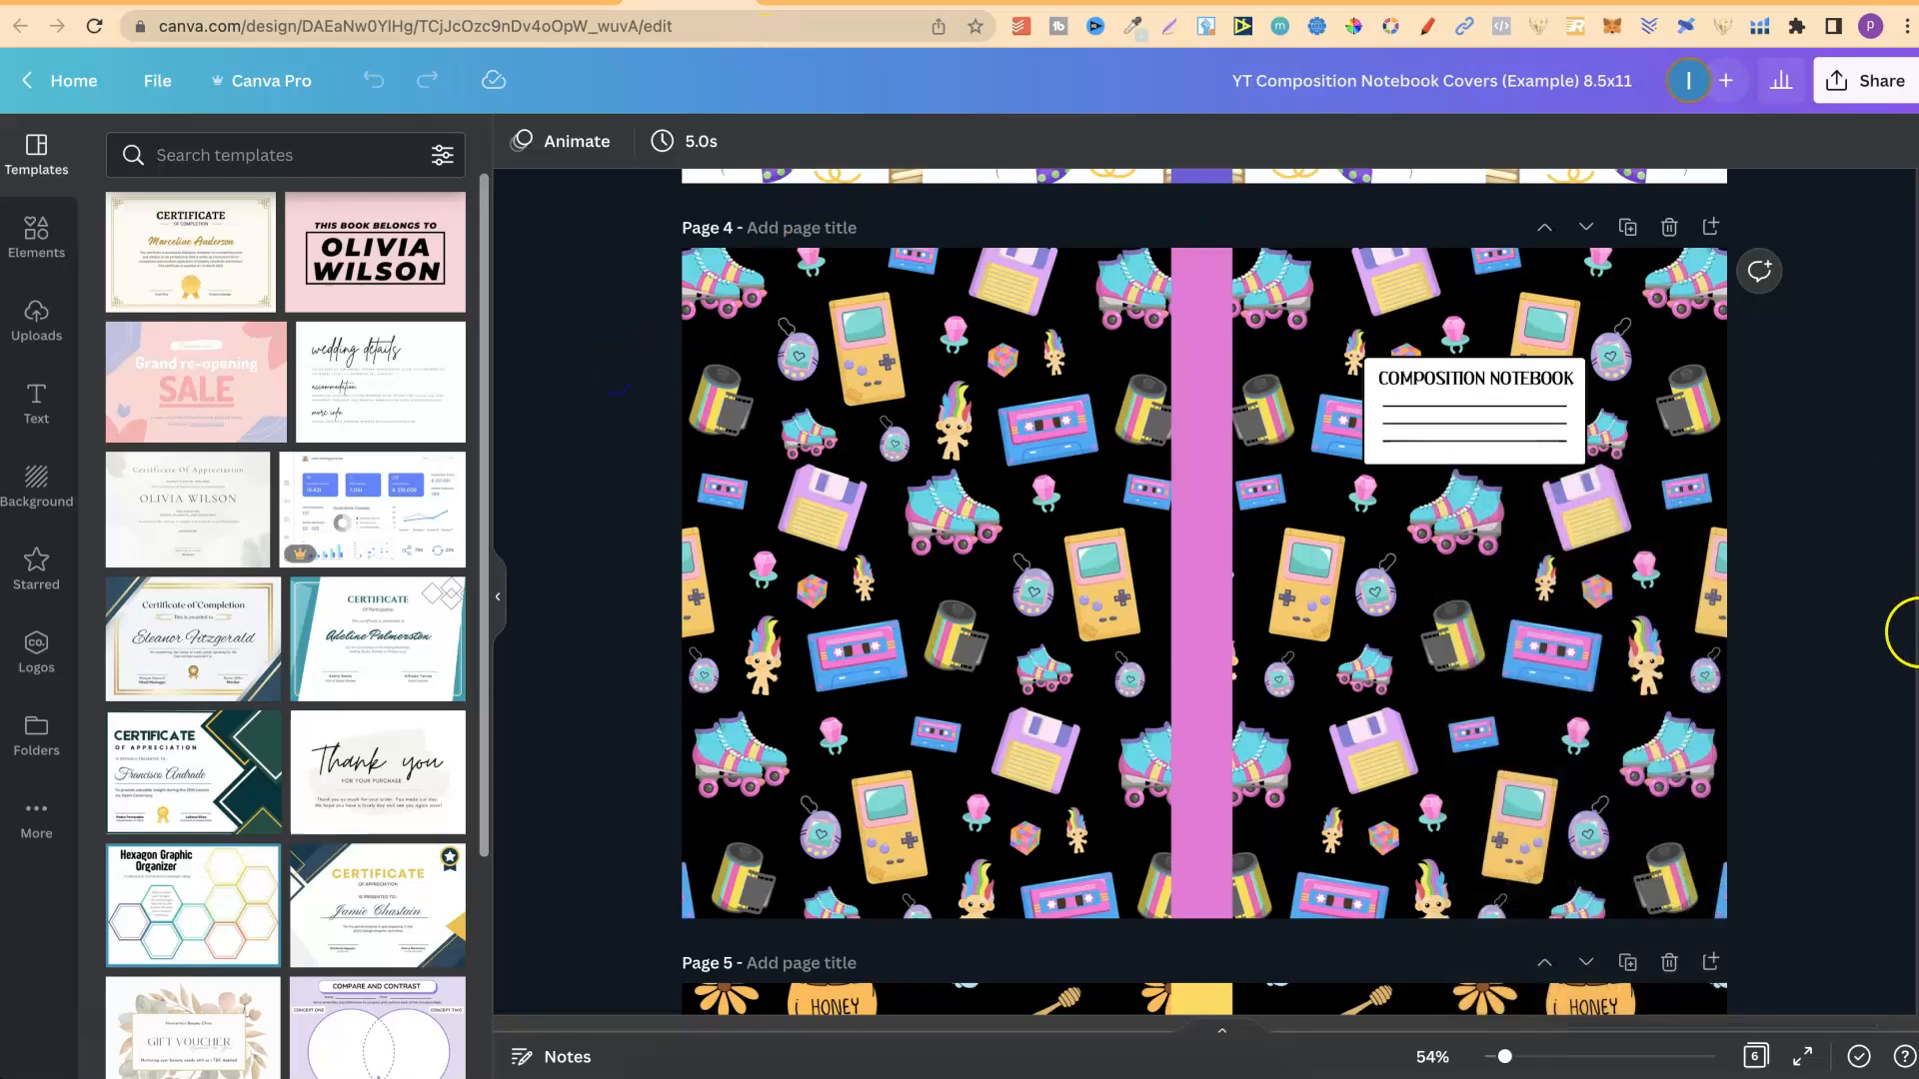
{"action": "scroll", "coordinate": [992, 343], "scroll_direction": "up", "scroll_amount": 20}
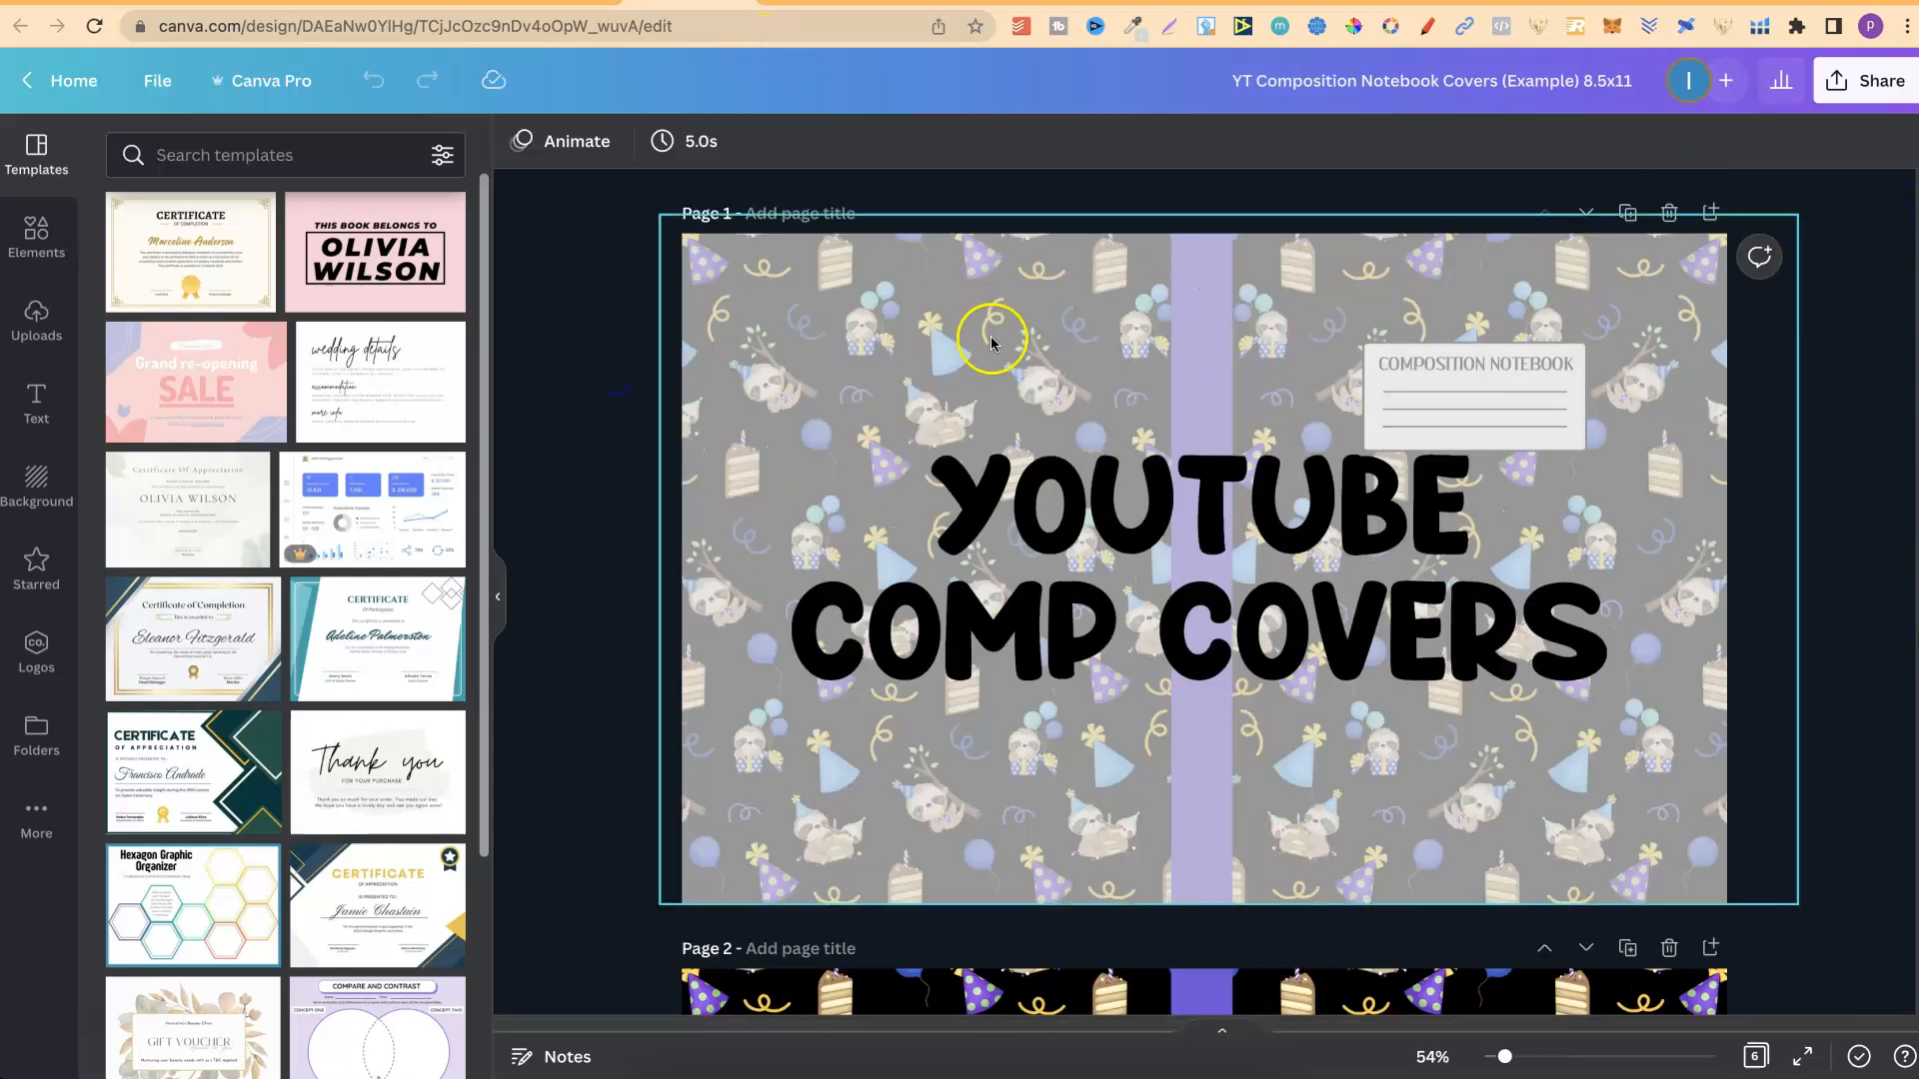
{"action": "left_click", "coordinate": [1070, 309]}
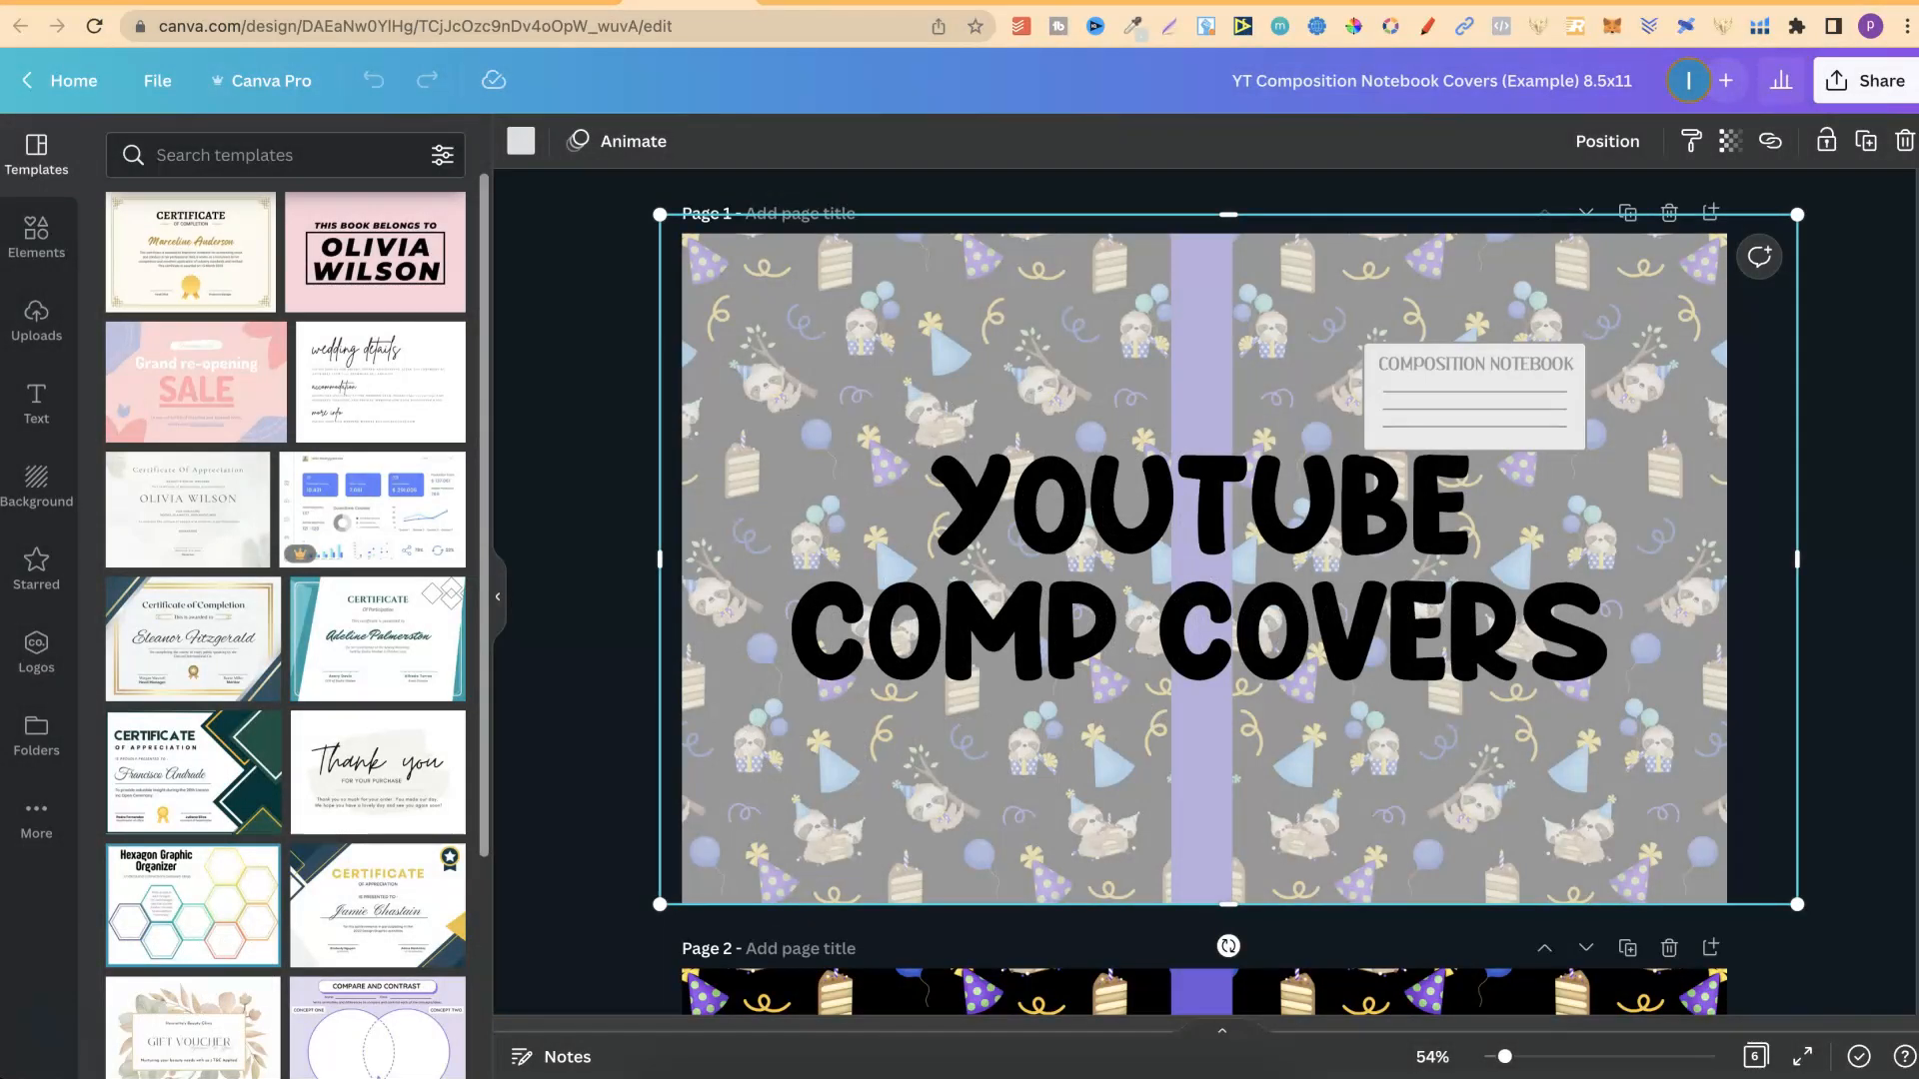
{"action": "left_click", "coordinate": [806, 5]}
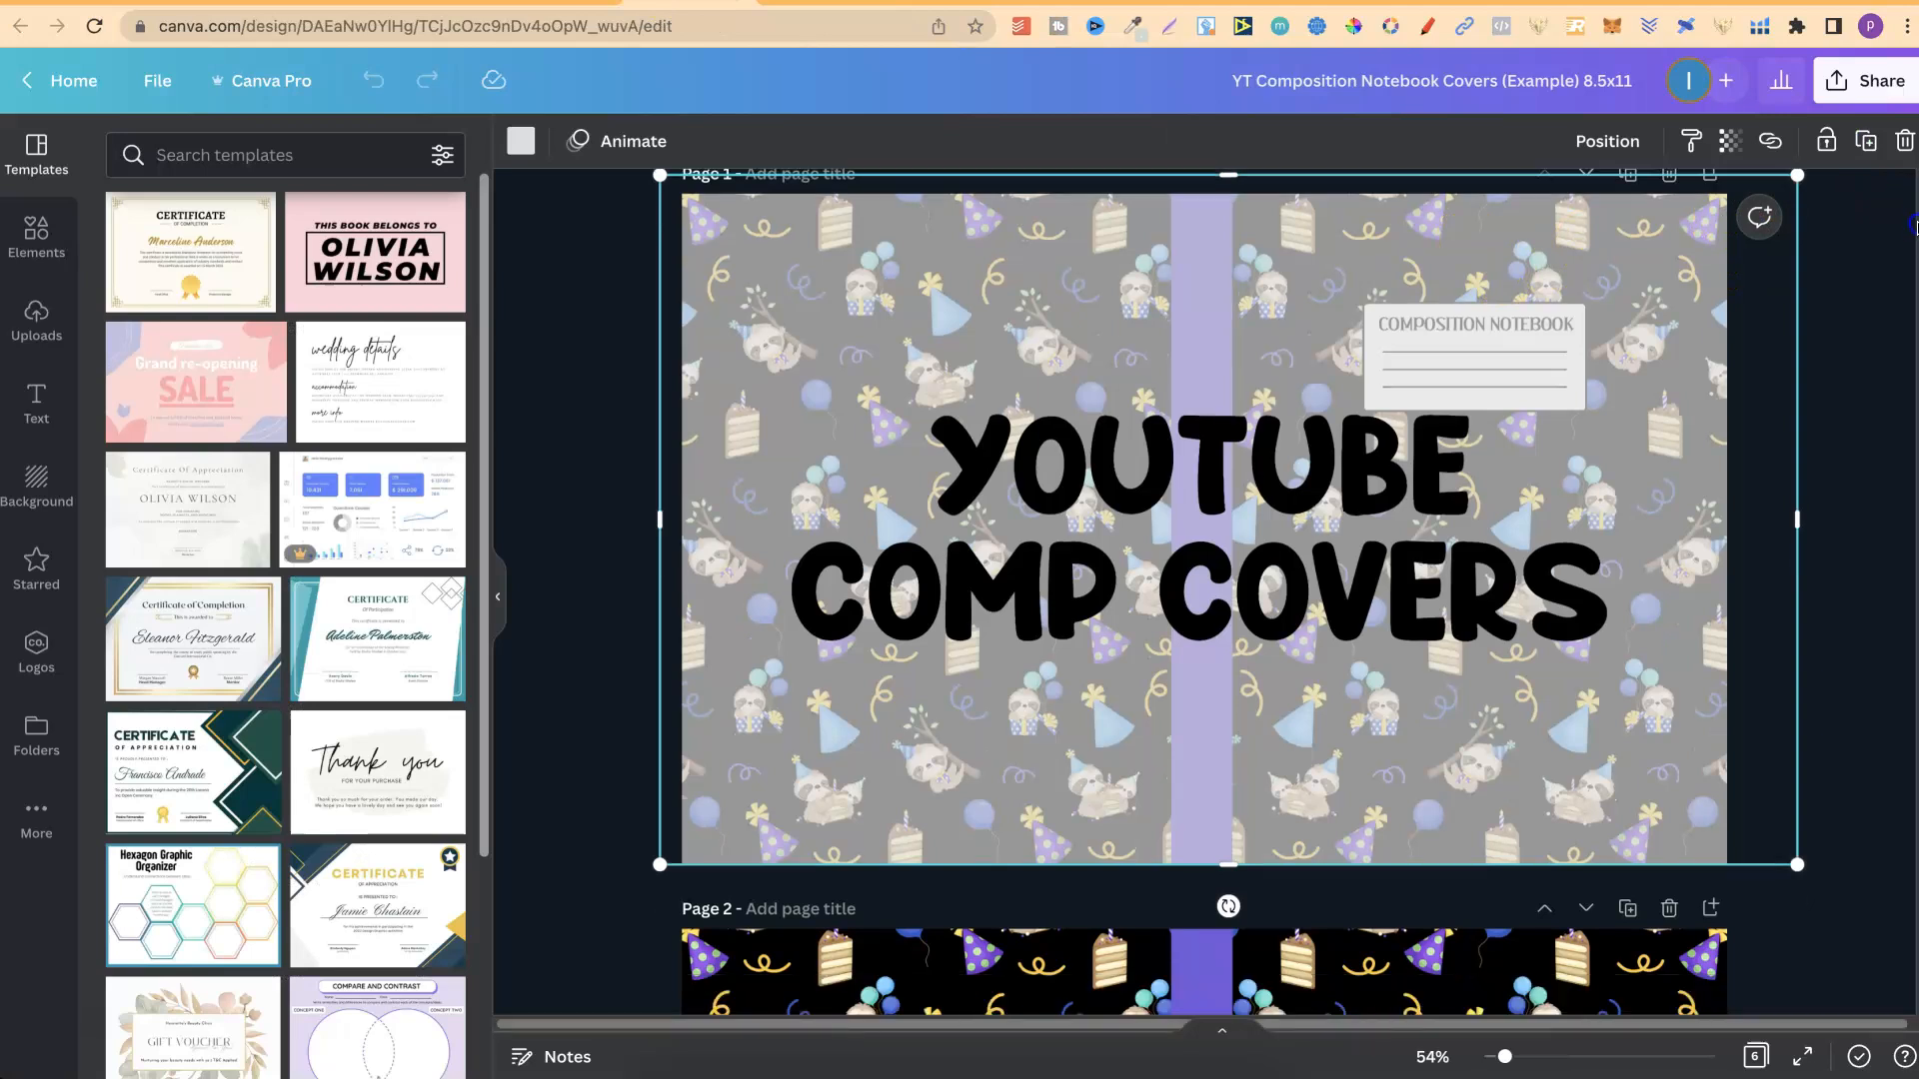
Choose PDF Print as the download file type for the covers design and display the available color space options.
{"action": "scroll", "coordinate": [1904, 210], "scroll_direction": "down", "scroll_amount": 6}
{"action": "scroll", "coordinate": [1907, 340], "scroll_direction": "down", "scroll_amount": 2}
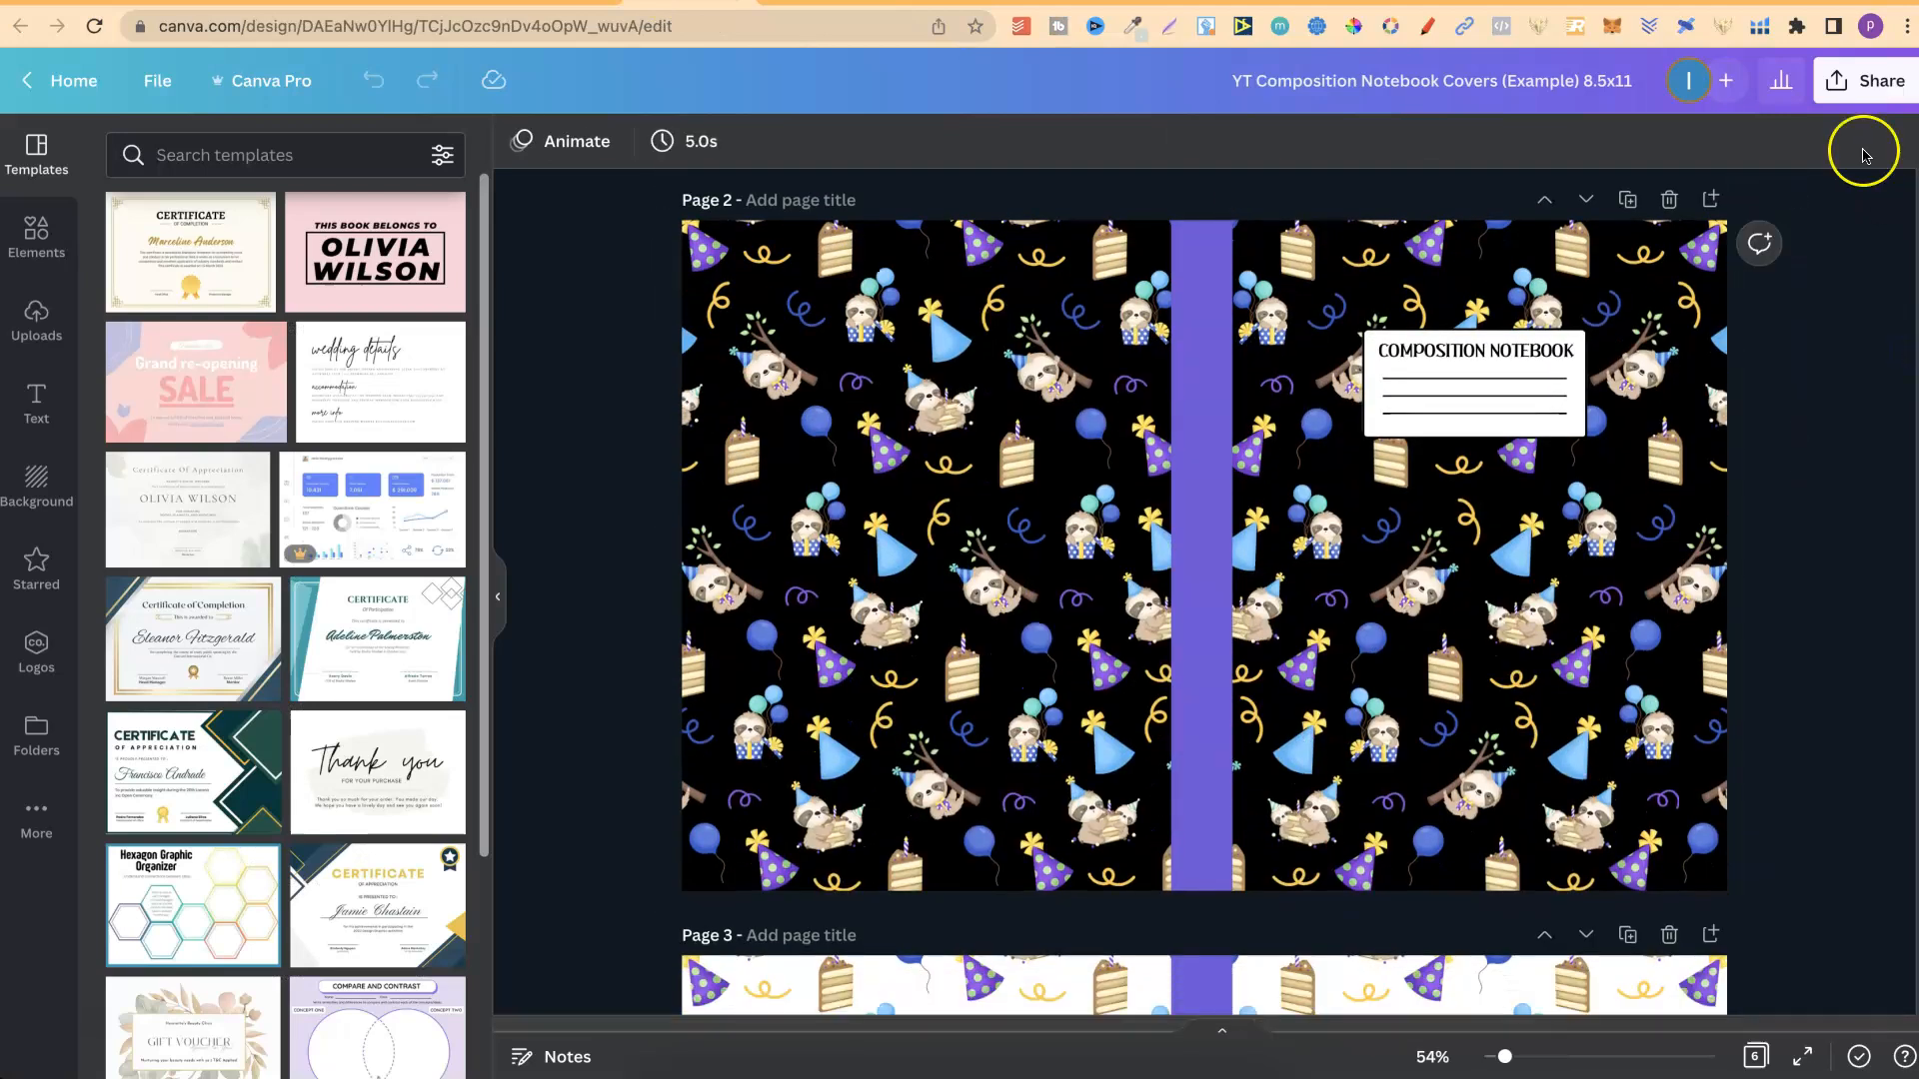
{"action": "left_click", "coordinate": [1850, 95]}
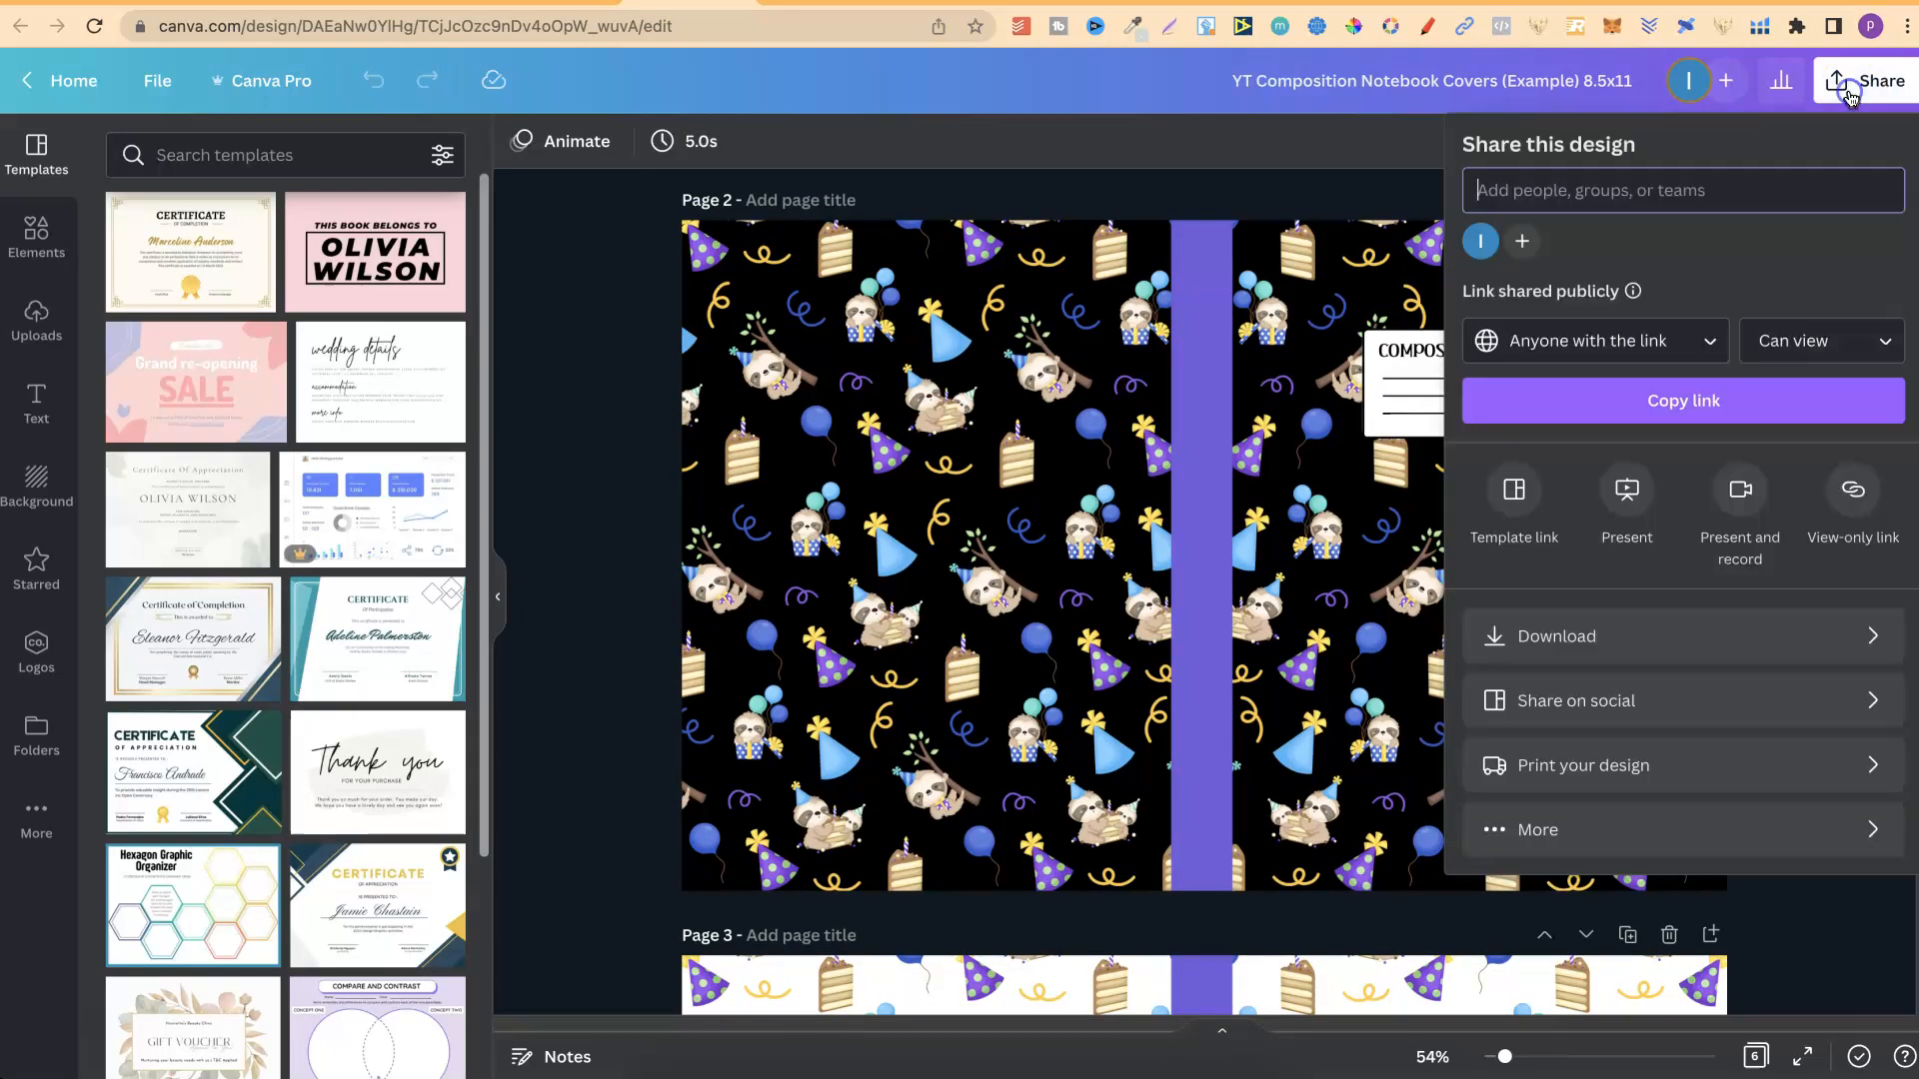
{"action": "left_click", "coordinate": [1620, 636]}
{"action": "left_click", "coordinate": [1679, 245]}
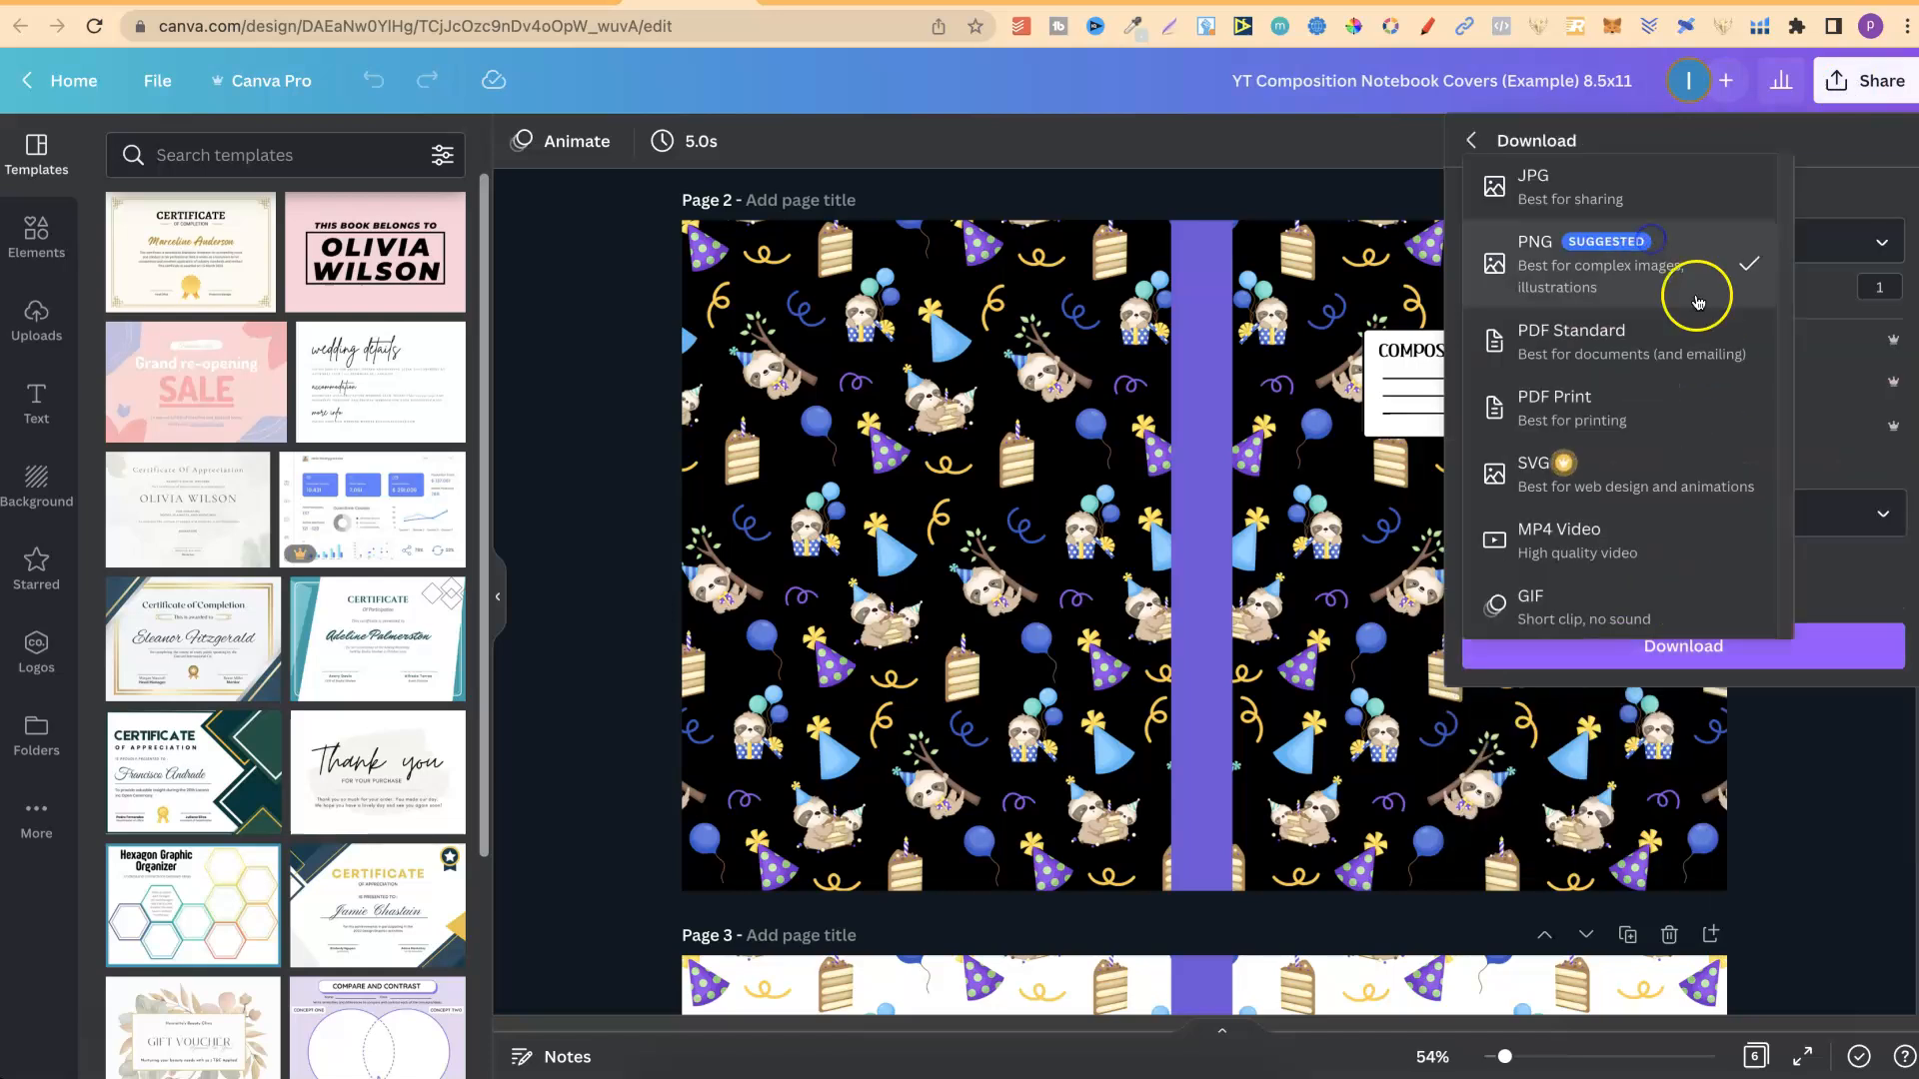
{"action": "left_click", "coordinate": [1645, 422]}
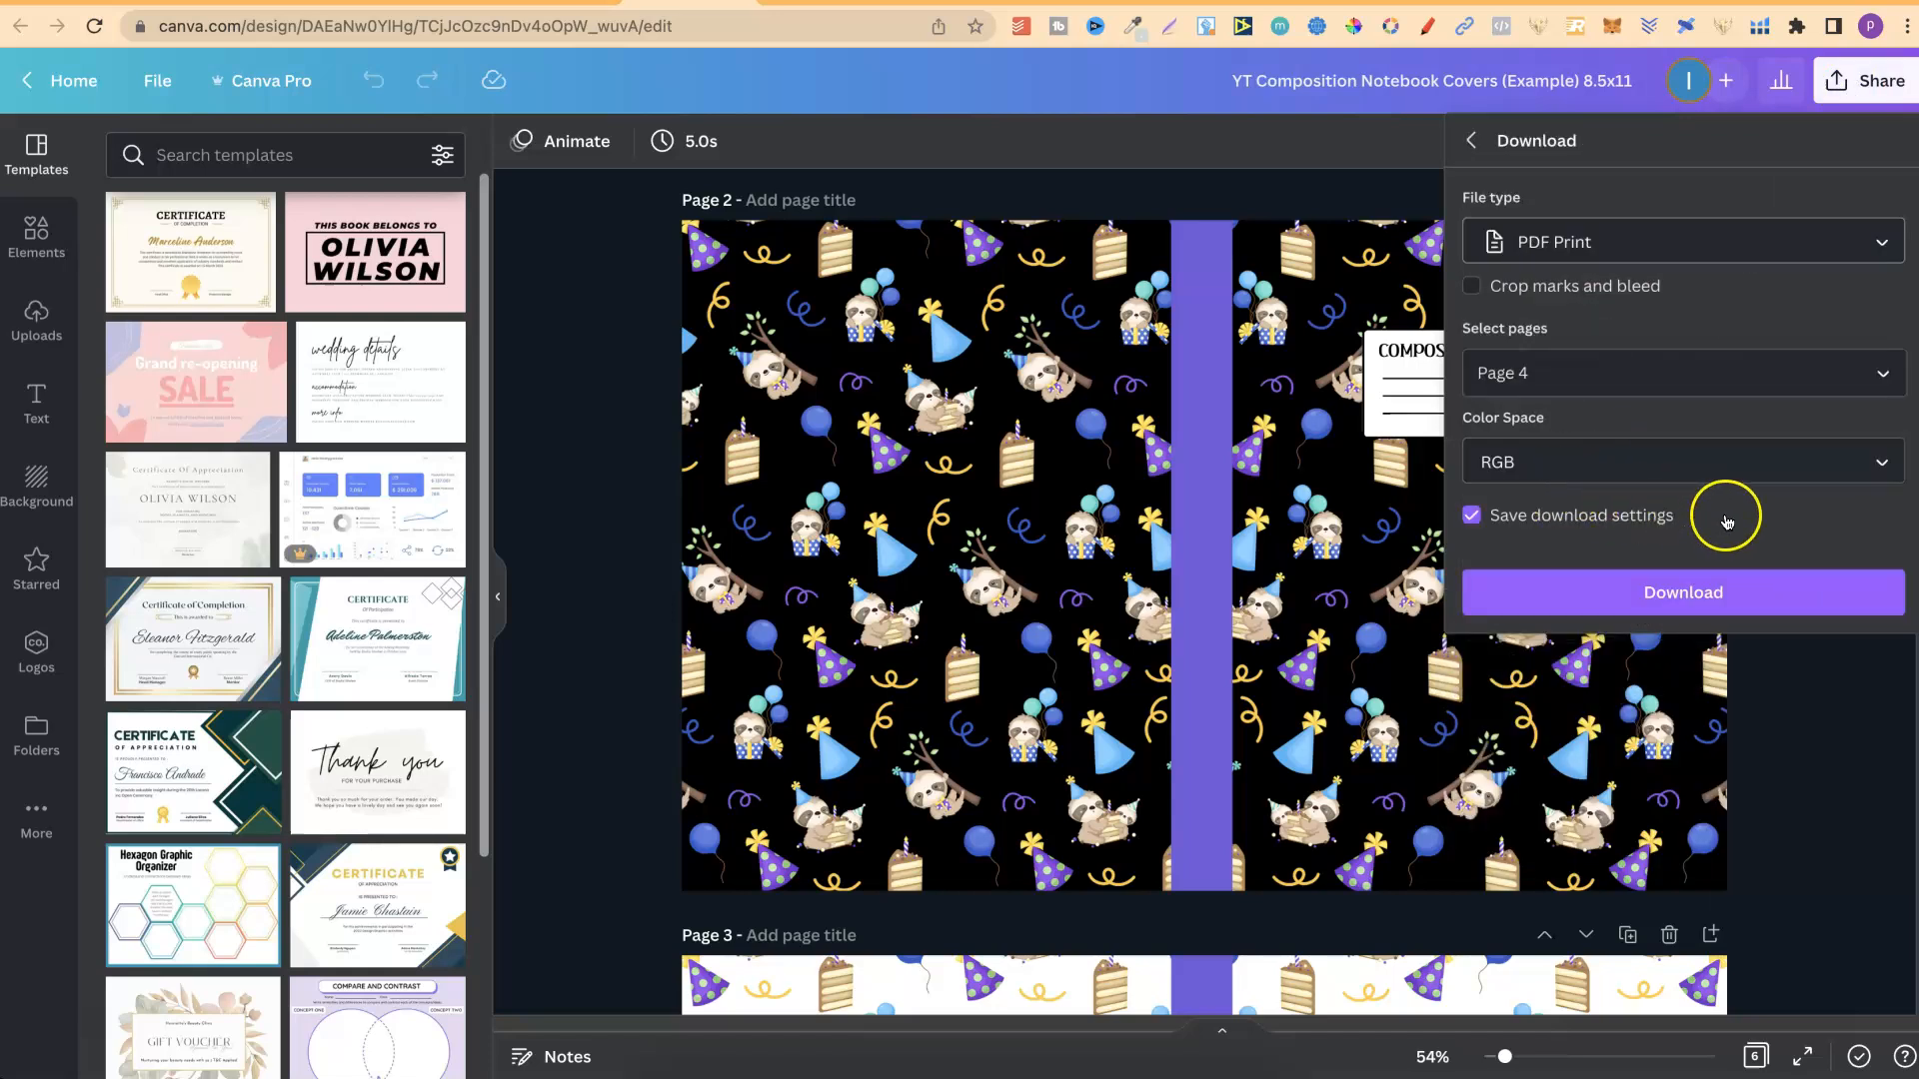
{"action": "left_click", "coordinate": [1727, 465]}
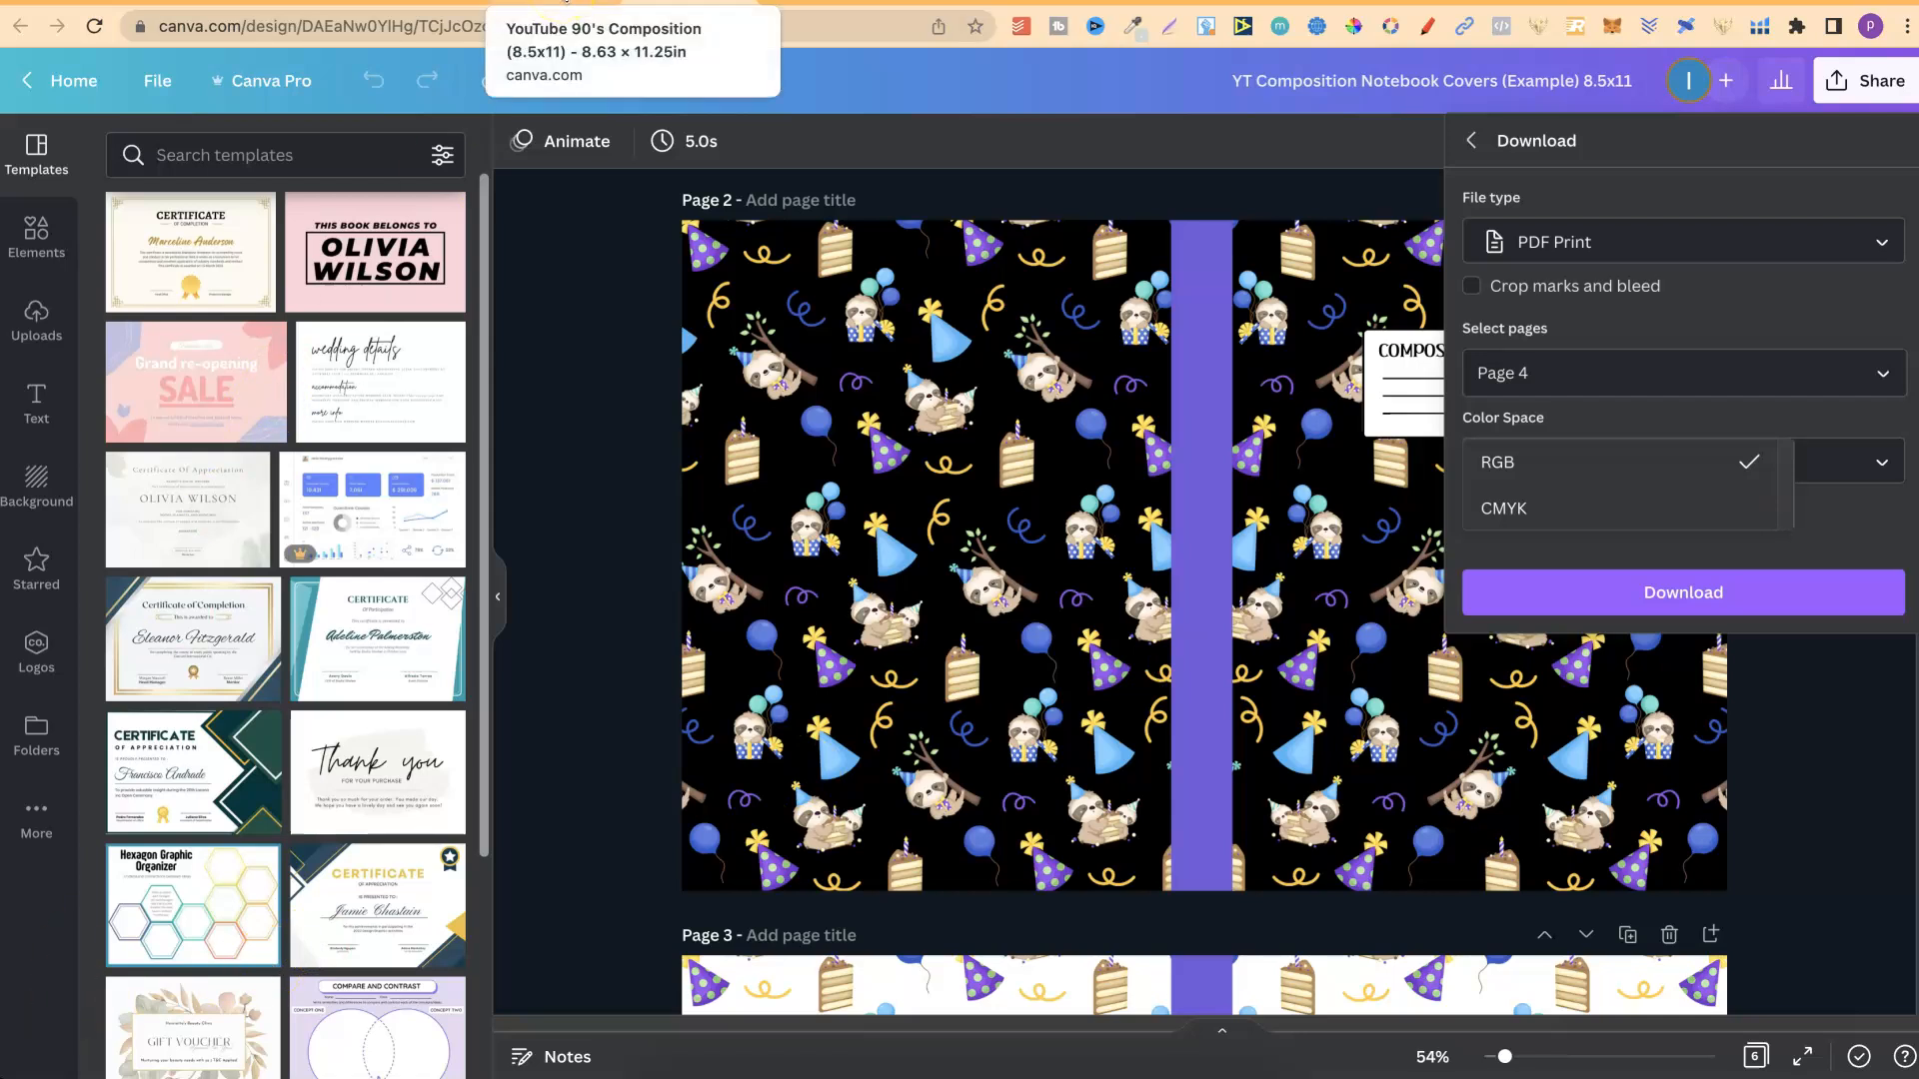
Switch to the YouTube 90's Composition design, collapse the side panel and show the page thumbnails through to the last page.
{"action": "left_click", "coordinate": [563, 4]}
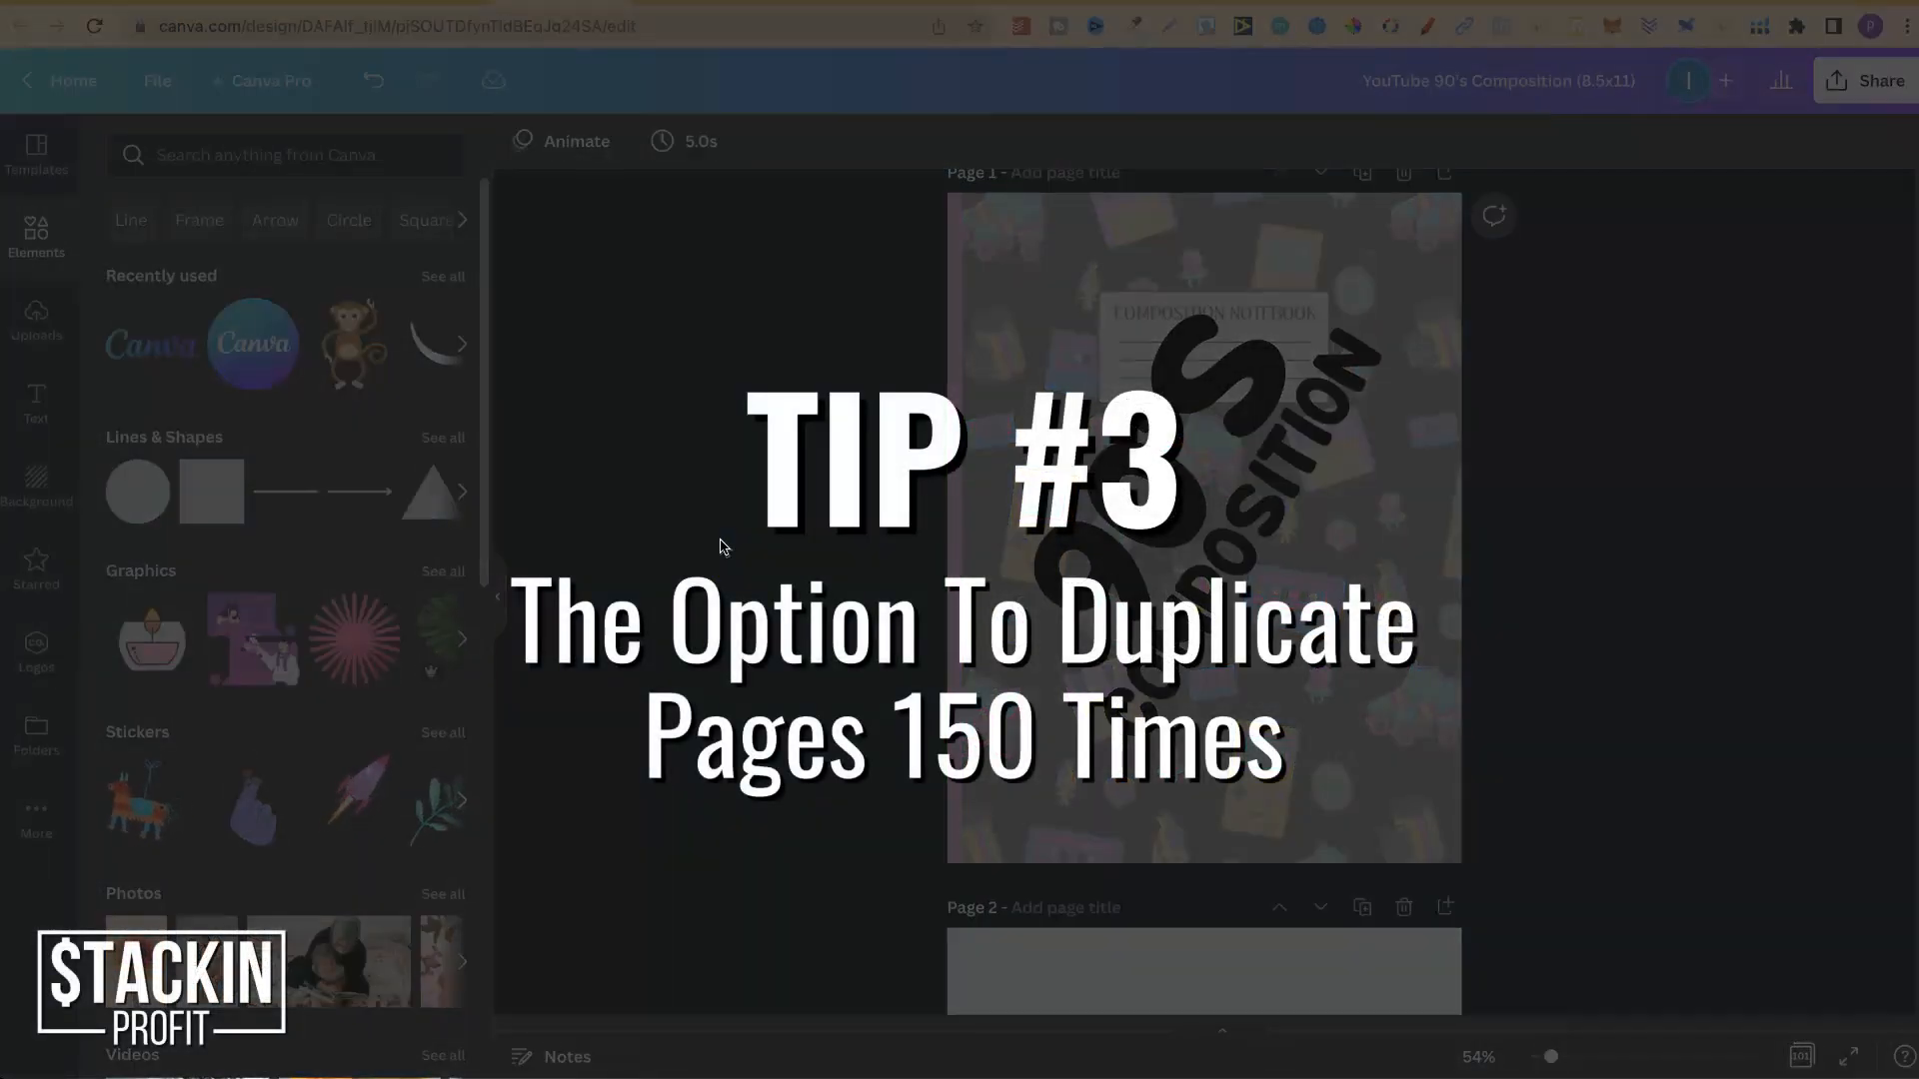
{"action": "left_click", "coordinate": [498, 598]}
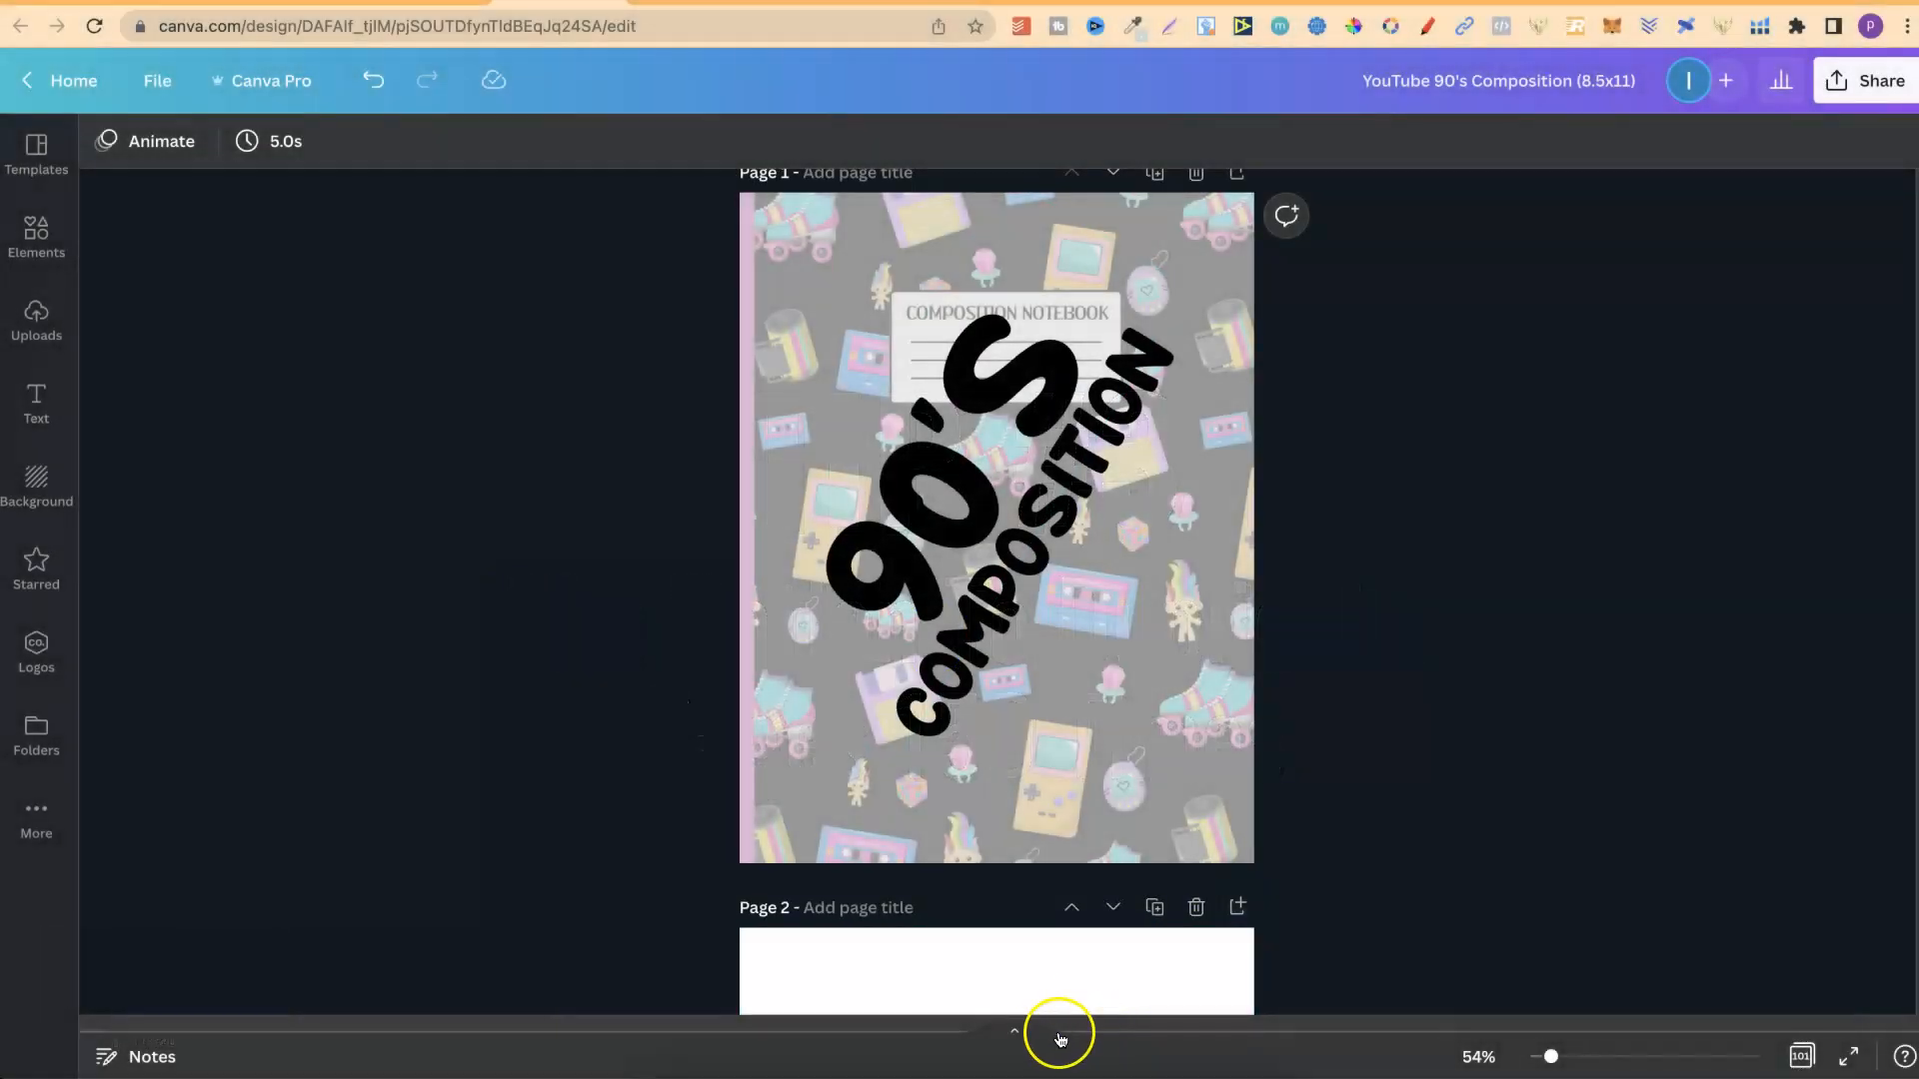
{"action": "left_click", "coordinate": [1029, 1037]}
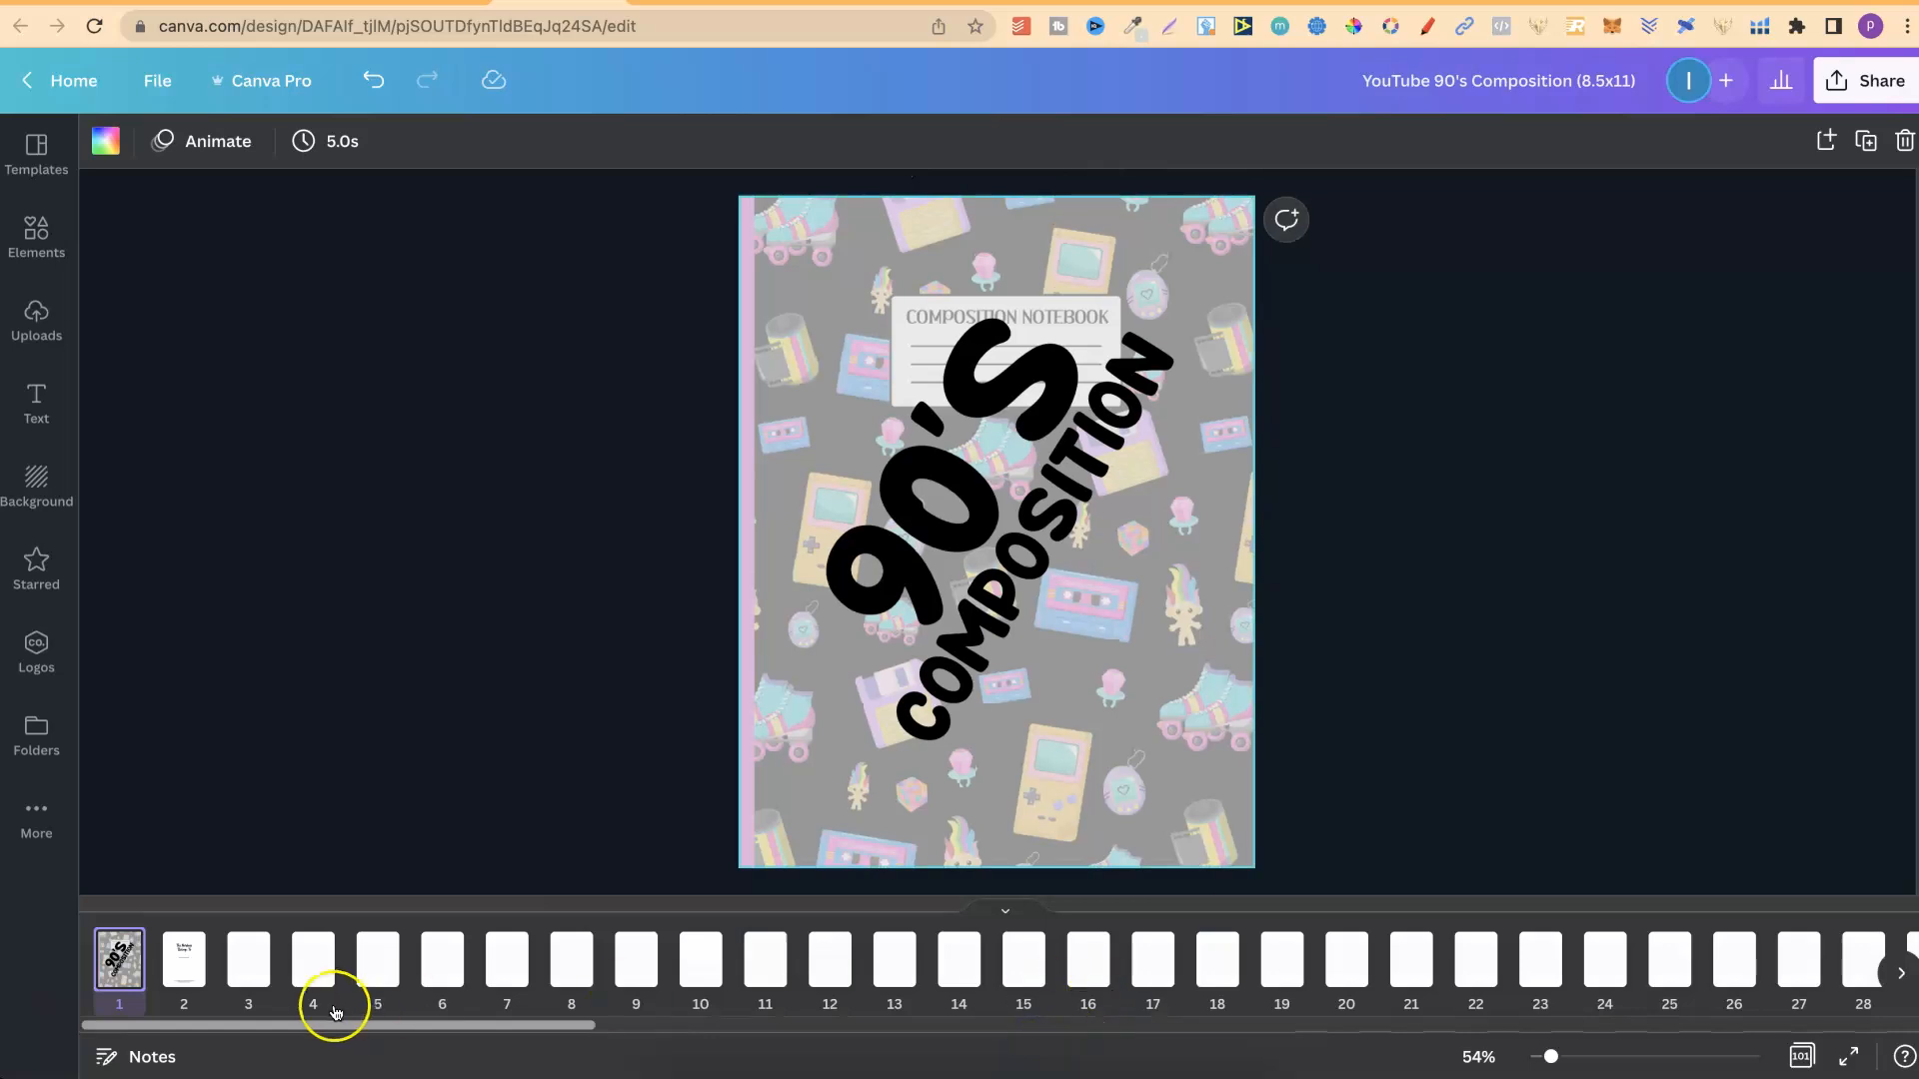
{"action": "left_click_drag", "start_coordinate": [333, 1029], "coordinate": [1520, 1026]}
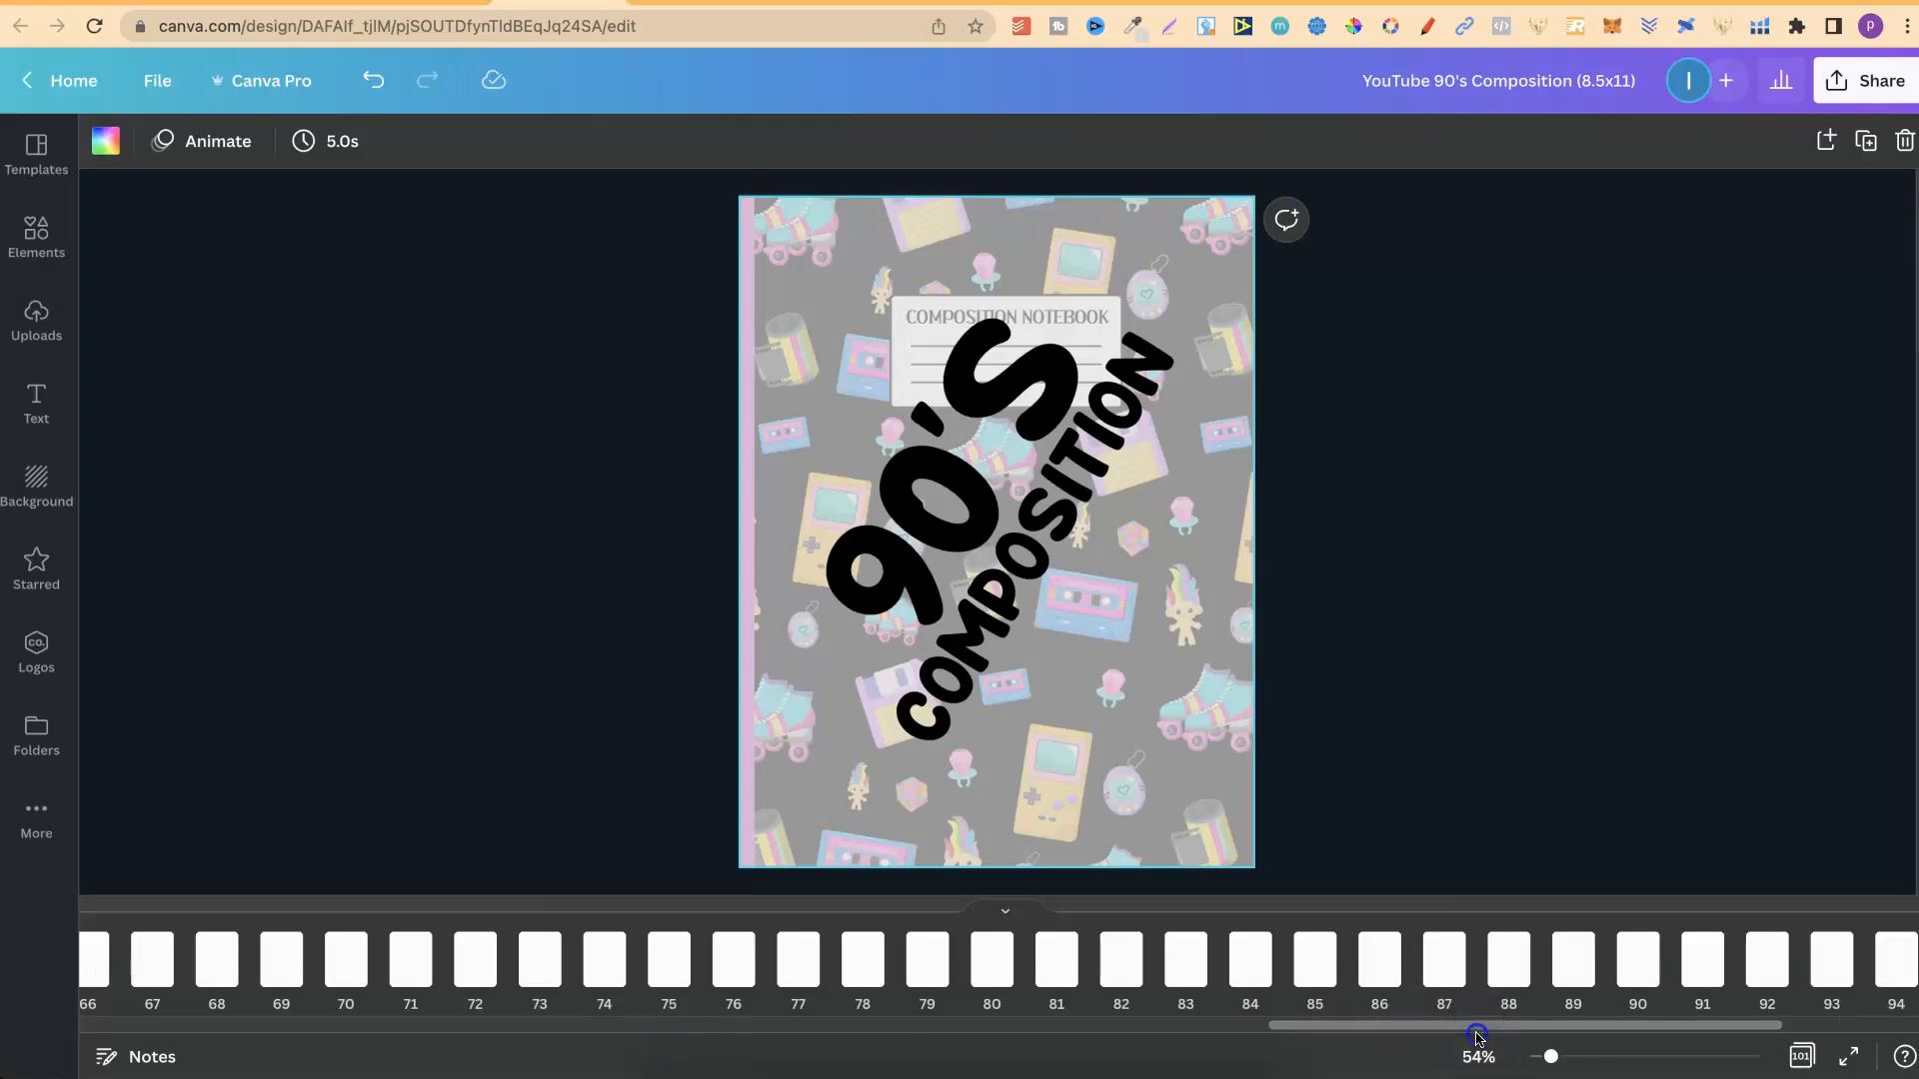
{"action": "left_click_drag", "start_coordinate": [1565, 1029], "coordinate": [1712, 1030]}
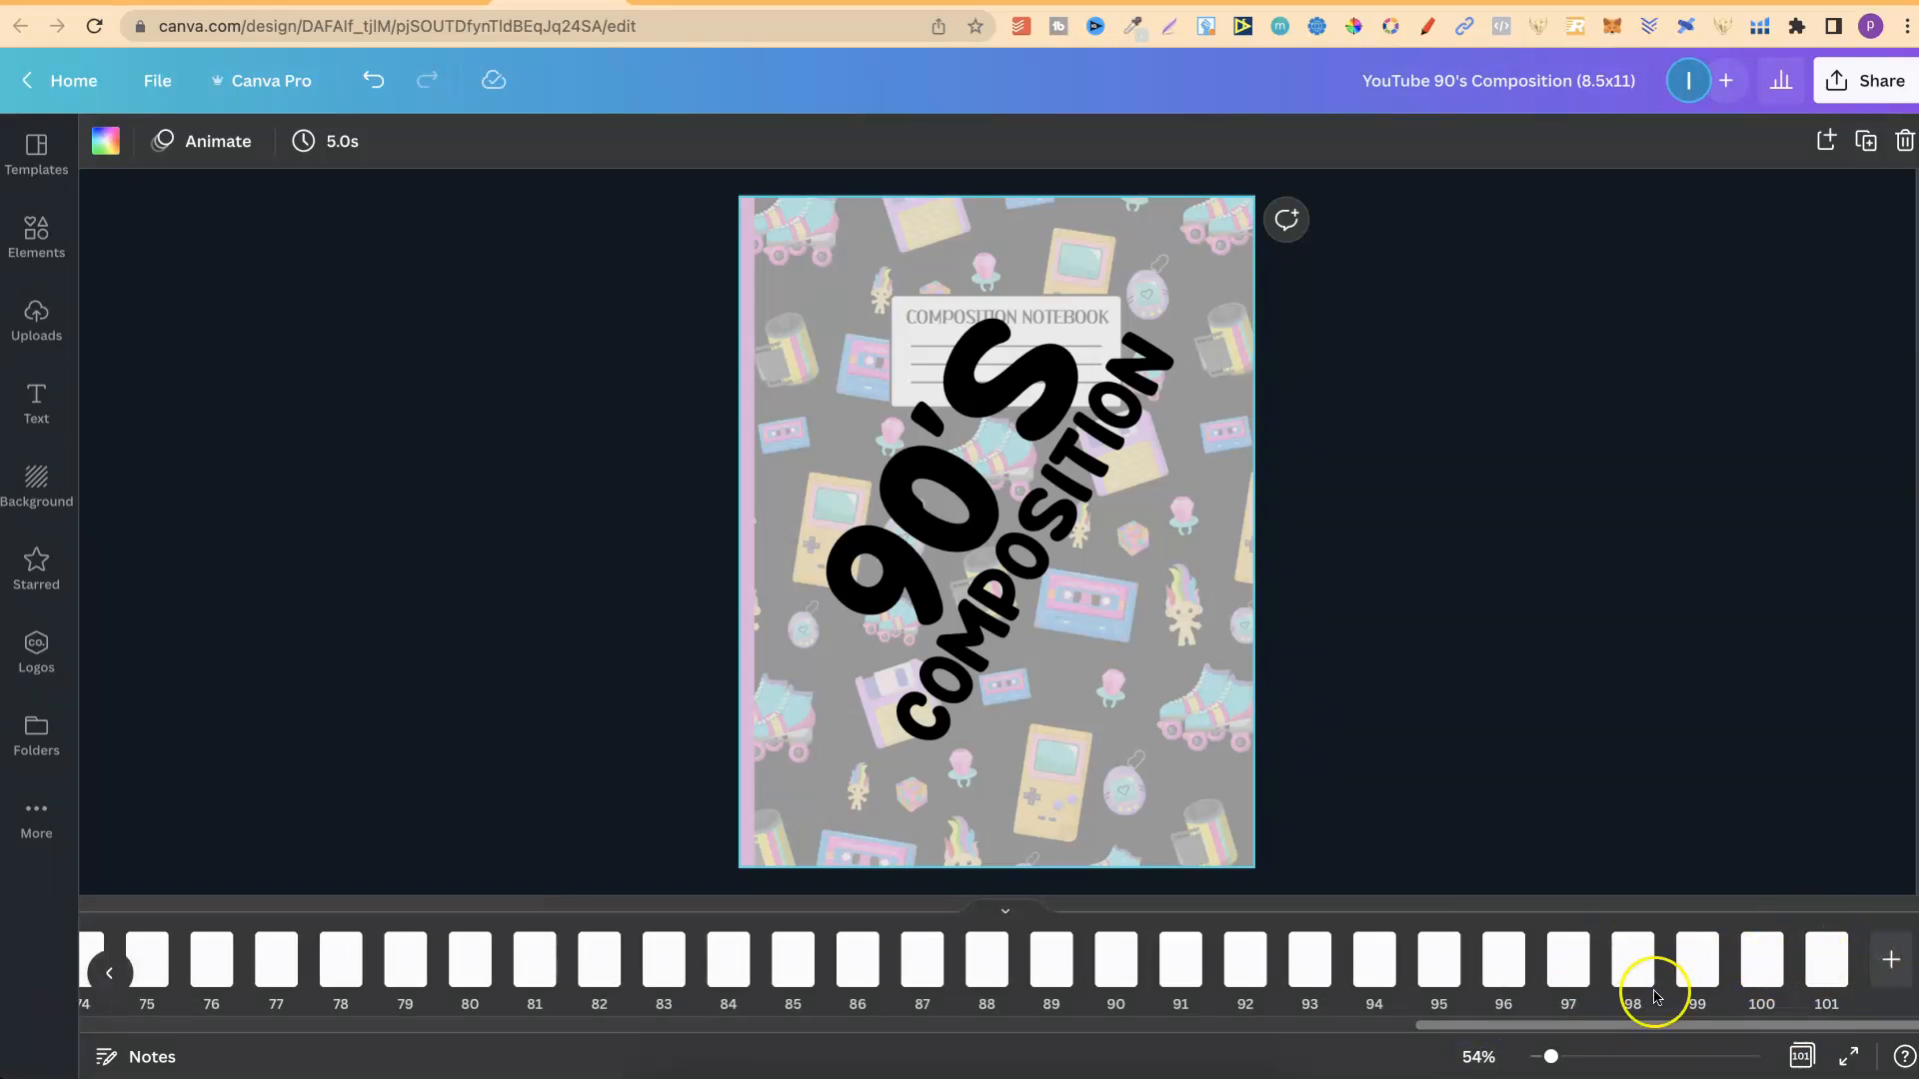
{"action": "mouse_move", "coordinate": [1796, 977]}
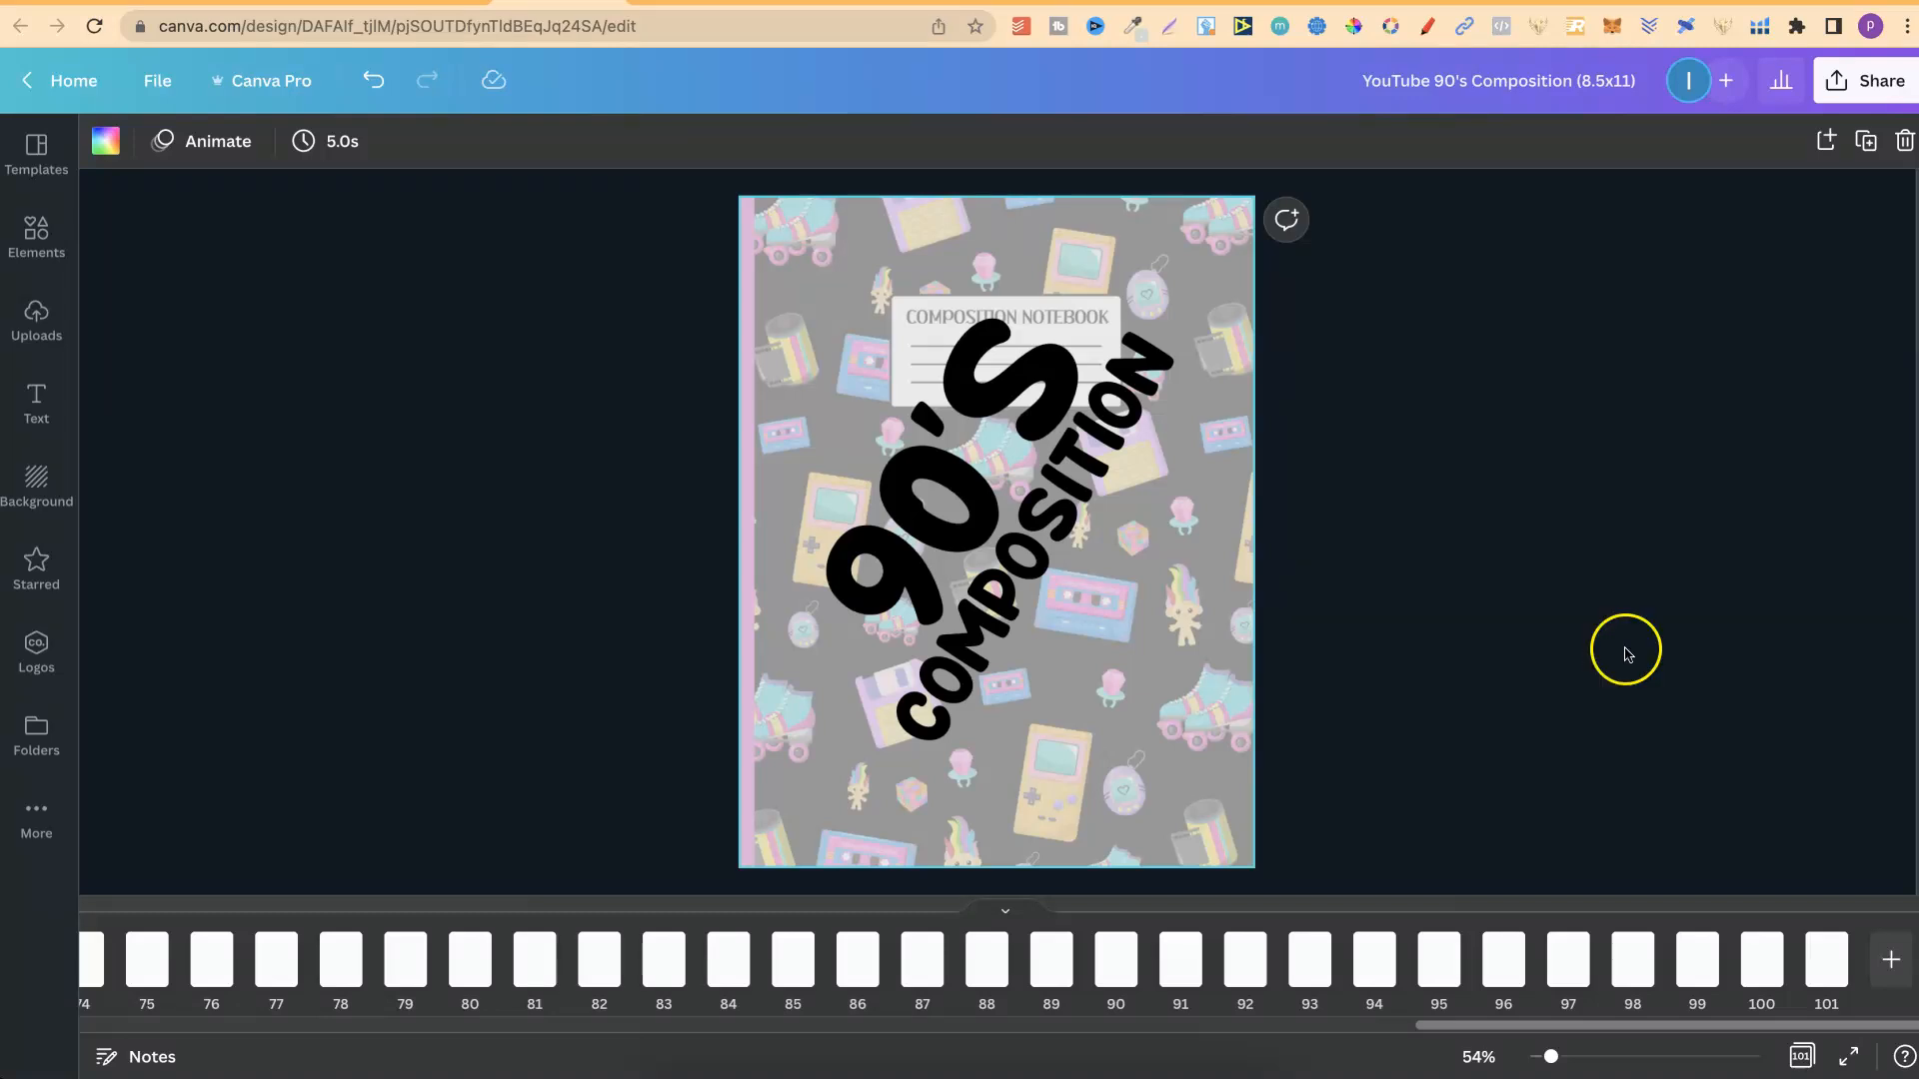
Duplicate the lined page 101 repeatedly until the design has 150 pages.
{"action": "left_click", "coordinate": [1826, 962]}
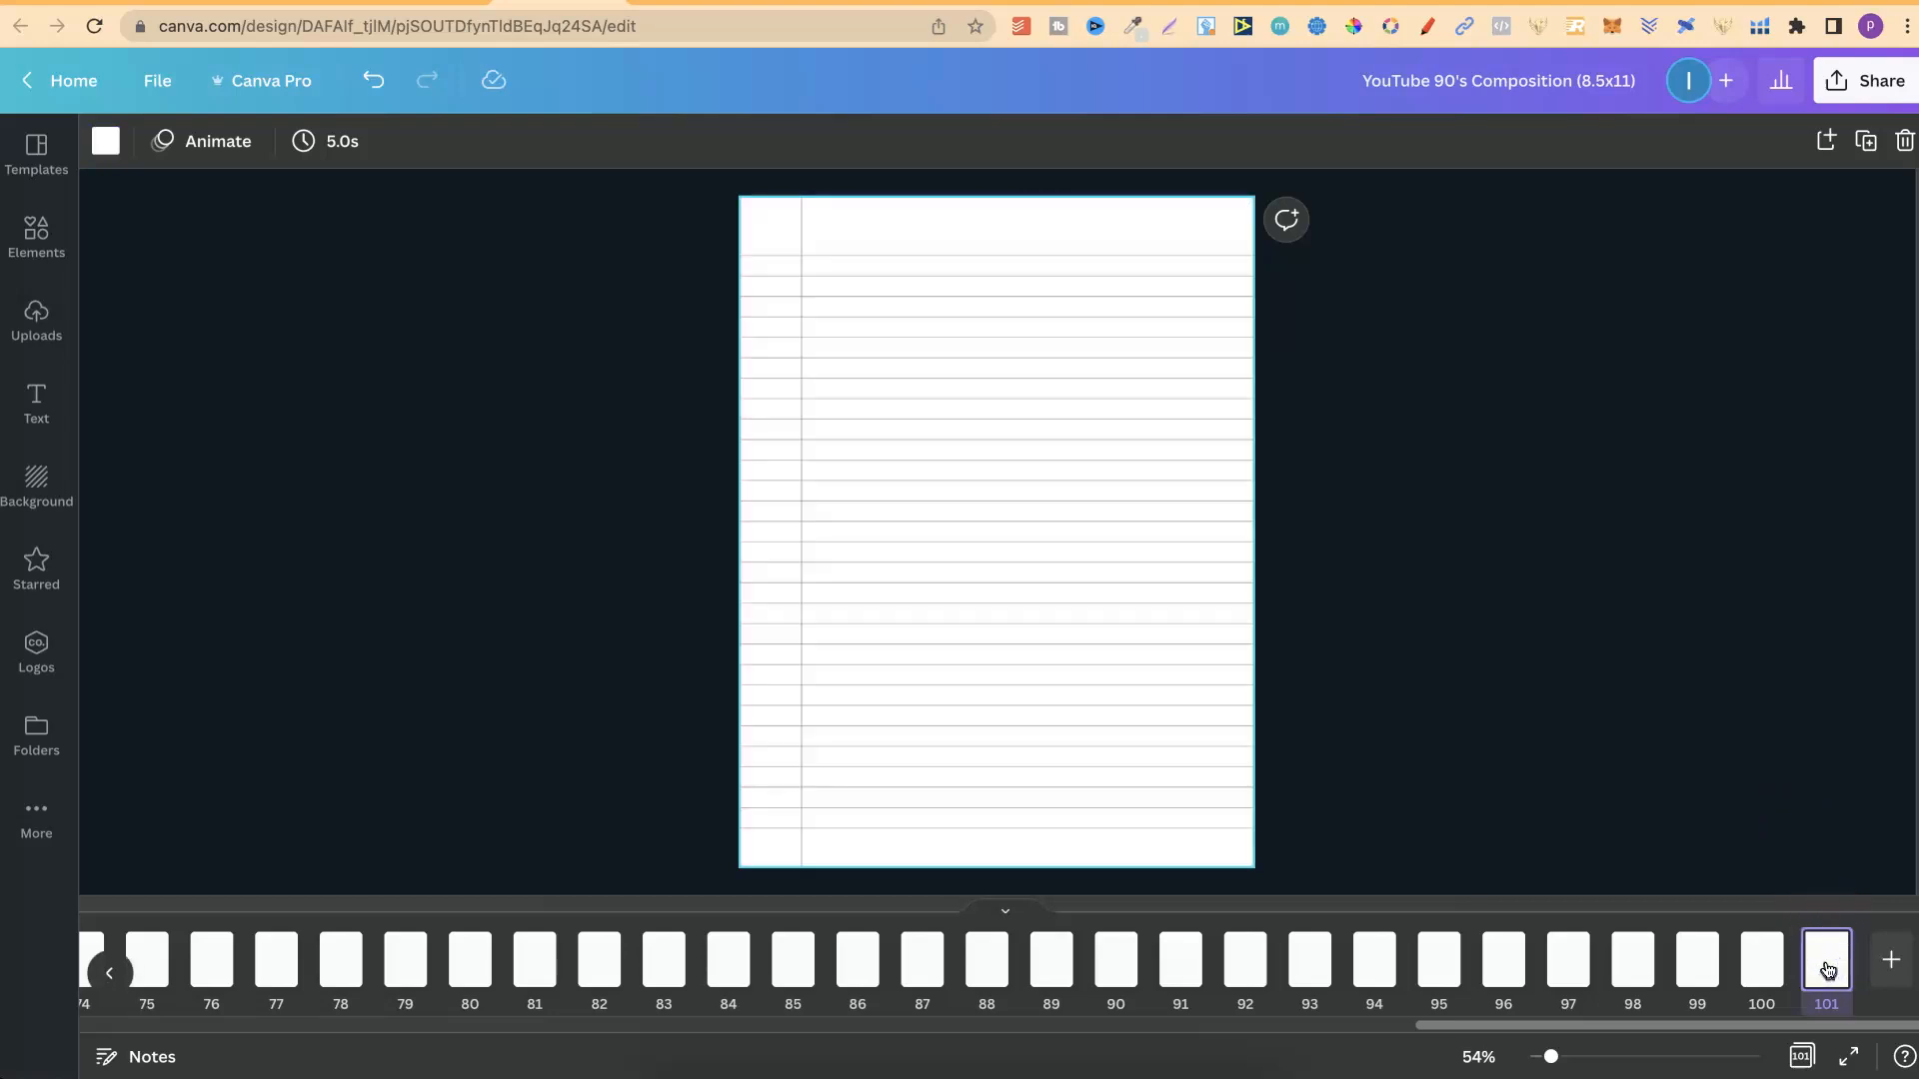
{"action": "key", "text": "super+d"}
{"action": "key", "text": "super+d"}
{"action": "key", "text": "super+d"}
{"action": "key", "text": "super+d"}
{"action": "key", "text": "super+d"}
{"action": "key", "text": "super+d"}
{"action": "key", "text": "super+d"}
{"action": "key", "text": "super+d"}
{"action": "key", "text": "super+d"}
{"action": "key", "text": "super+d"}
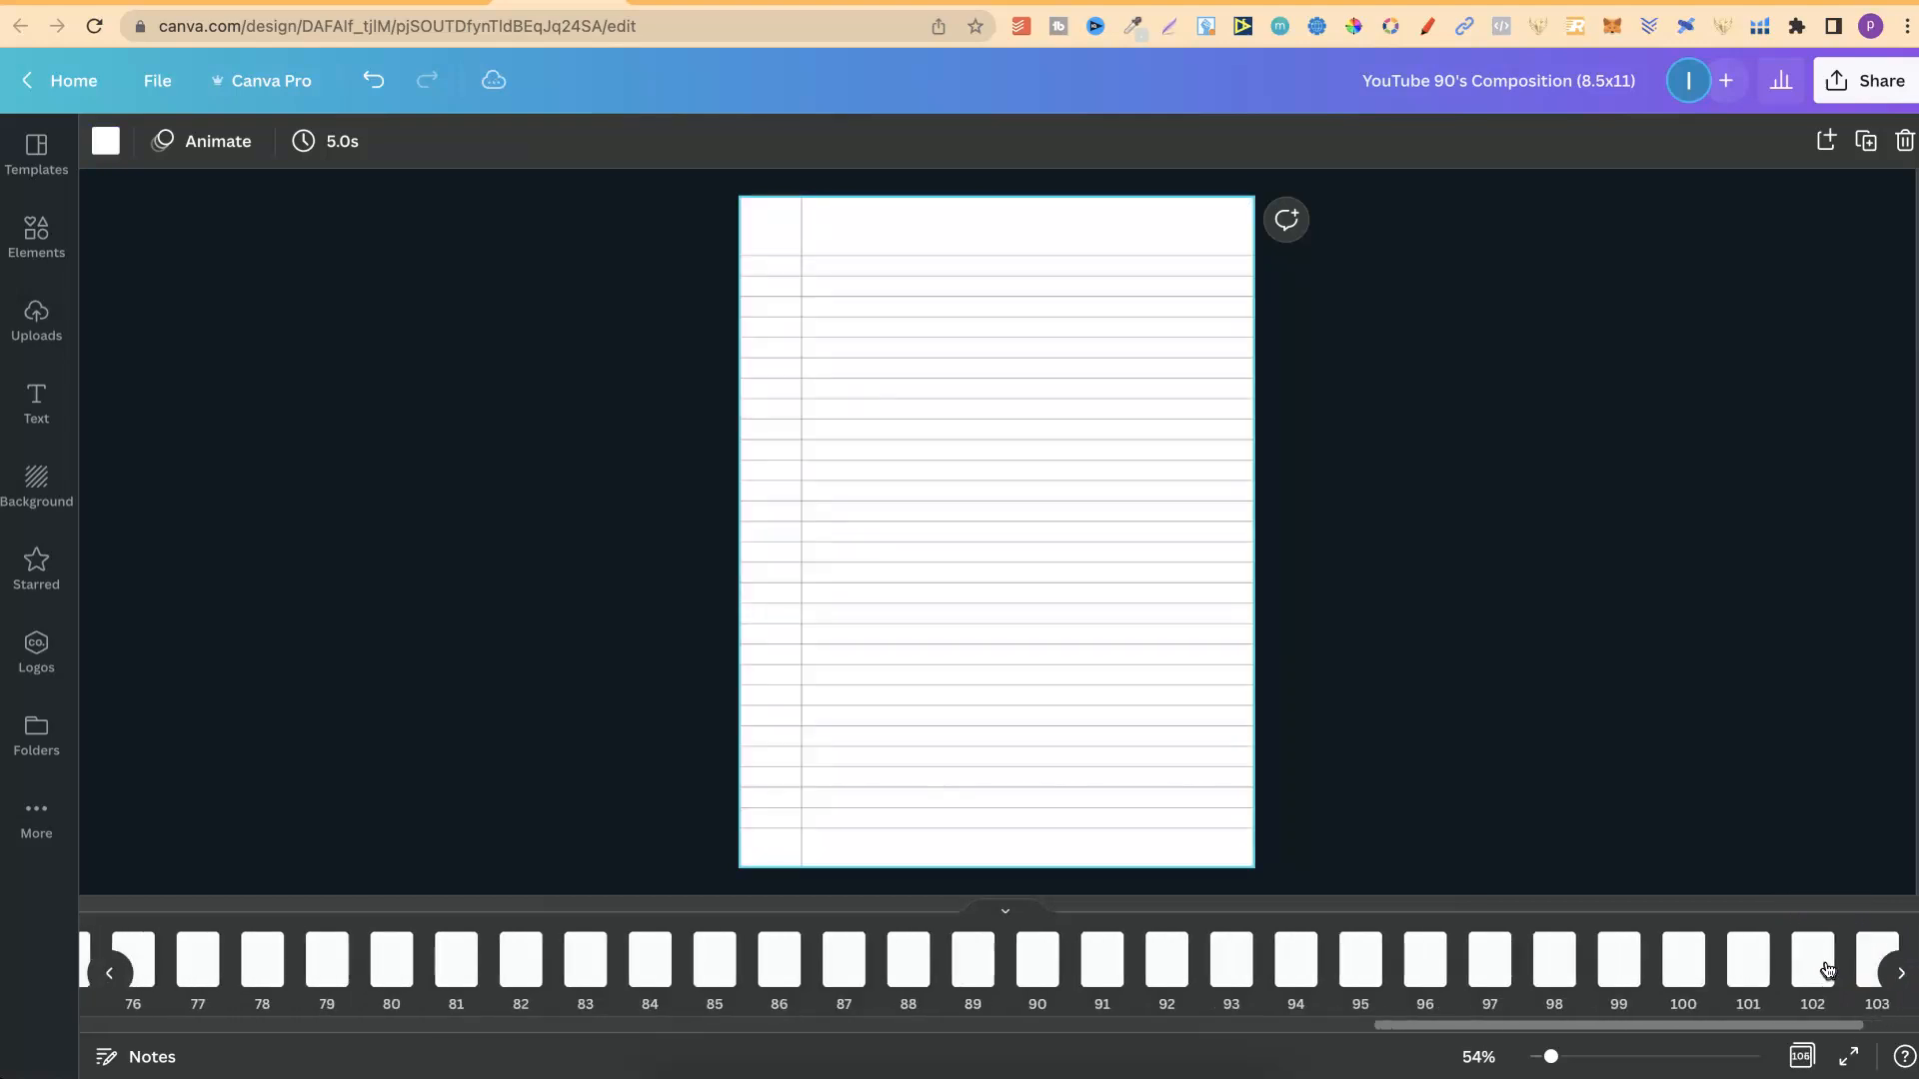
{"action": "key", "text": "super+d"}
{"action": "key", "text": "super+d"}
{"action": "key", "text": "super+d"}
{"action": "key", "text": "super+d"}
{"action": "key", "text": "super+d"}
{"action": "key", "text": "super+d"}
{"action": "key", "text": "super+d"}
{"action": "key", "text": "super+d"}
{"action": "key", "text": "super+d"}
{"action": "key", "text": "super+d"}
{"action": "key", "text": "super+d"}
{"action": "key", "text": "super+d"}
{"action": "key", "text": "super+d"}
{"action": "key", "text": "super+d"}
{"action": "key", "text": "super+d"}
{"action": "key", "text": "super+d"}
{"action": "key", "text": "super+d"}
{"action": "key", "text": "super+d"}
{"action": "key", "text": "super+d"}
{"action": "key", "text": "super+d"}
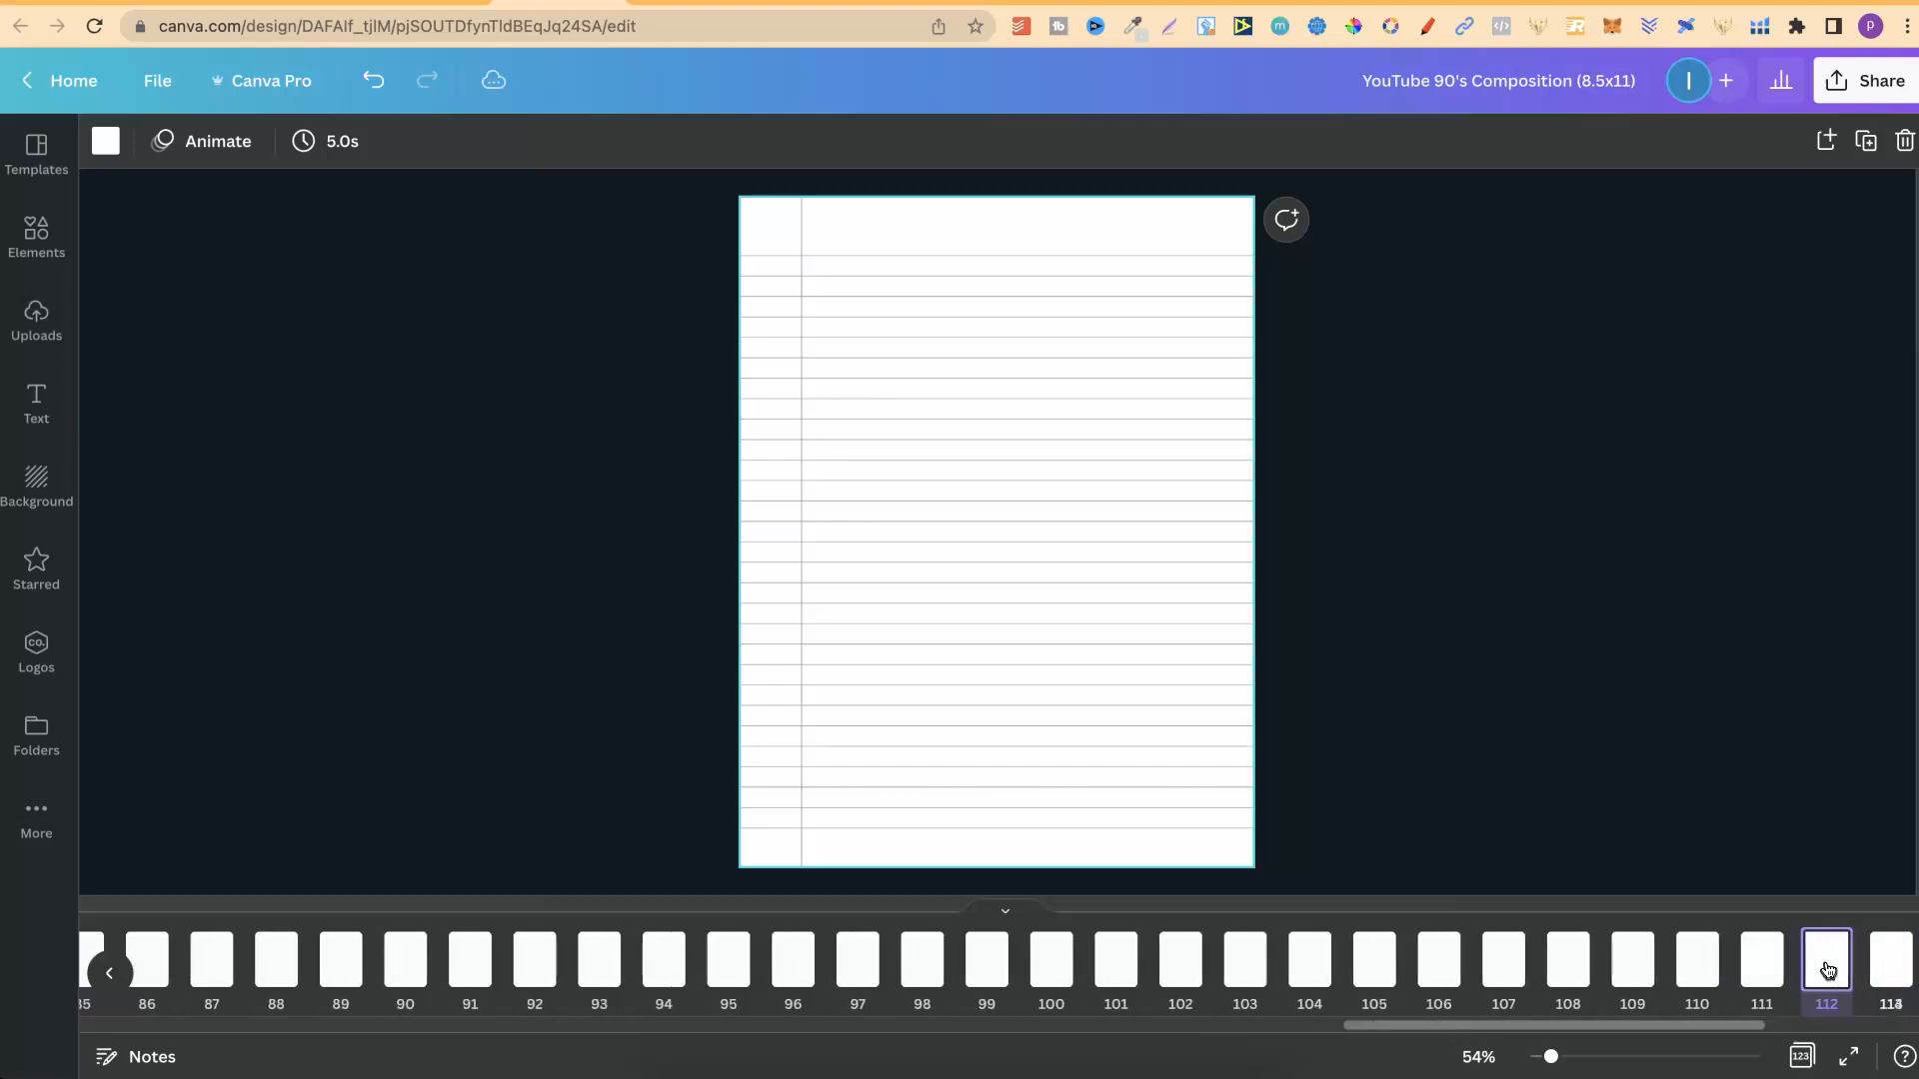
{"action": "key", "text": "super+d"}
{"action": "key", "text": "super+d"}
{"action": "key", "text": "super+d"}
{"action": "key", "text": "super+d"}
{"action": "key", "text": "super+d"}
{"action": "key", "text": "super+d"}
{"action": "key", "text": "super+d"}
{"action": "key", "text": "super+d"}
{"action": "key", "text": "super+d"}
{"action": "key", "text": "super+d"}
{"action": "key", "text": "super+d"}
{"action": "key", "text": "super+d"}
{"action": "key", "text": "super+d"}
{"action": "key", "text": "super+d"}
{"action": "key", "text": "super+d"}
{"action": "key", "text": "super+d"}
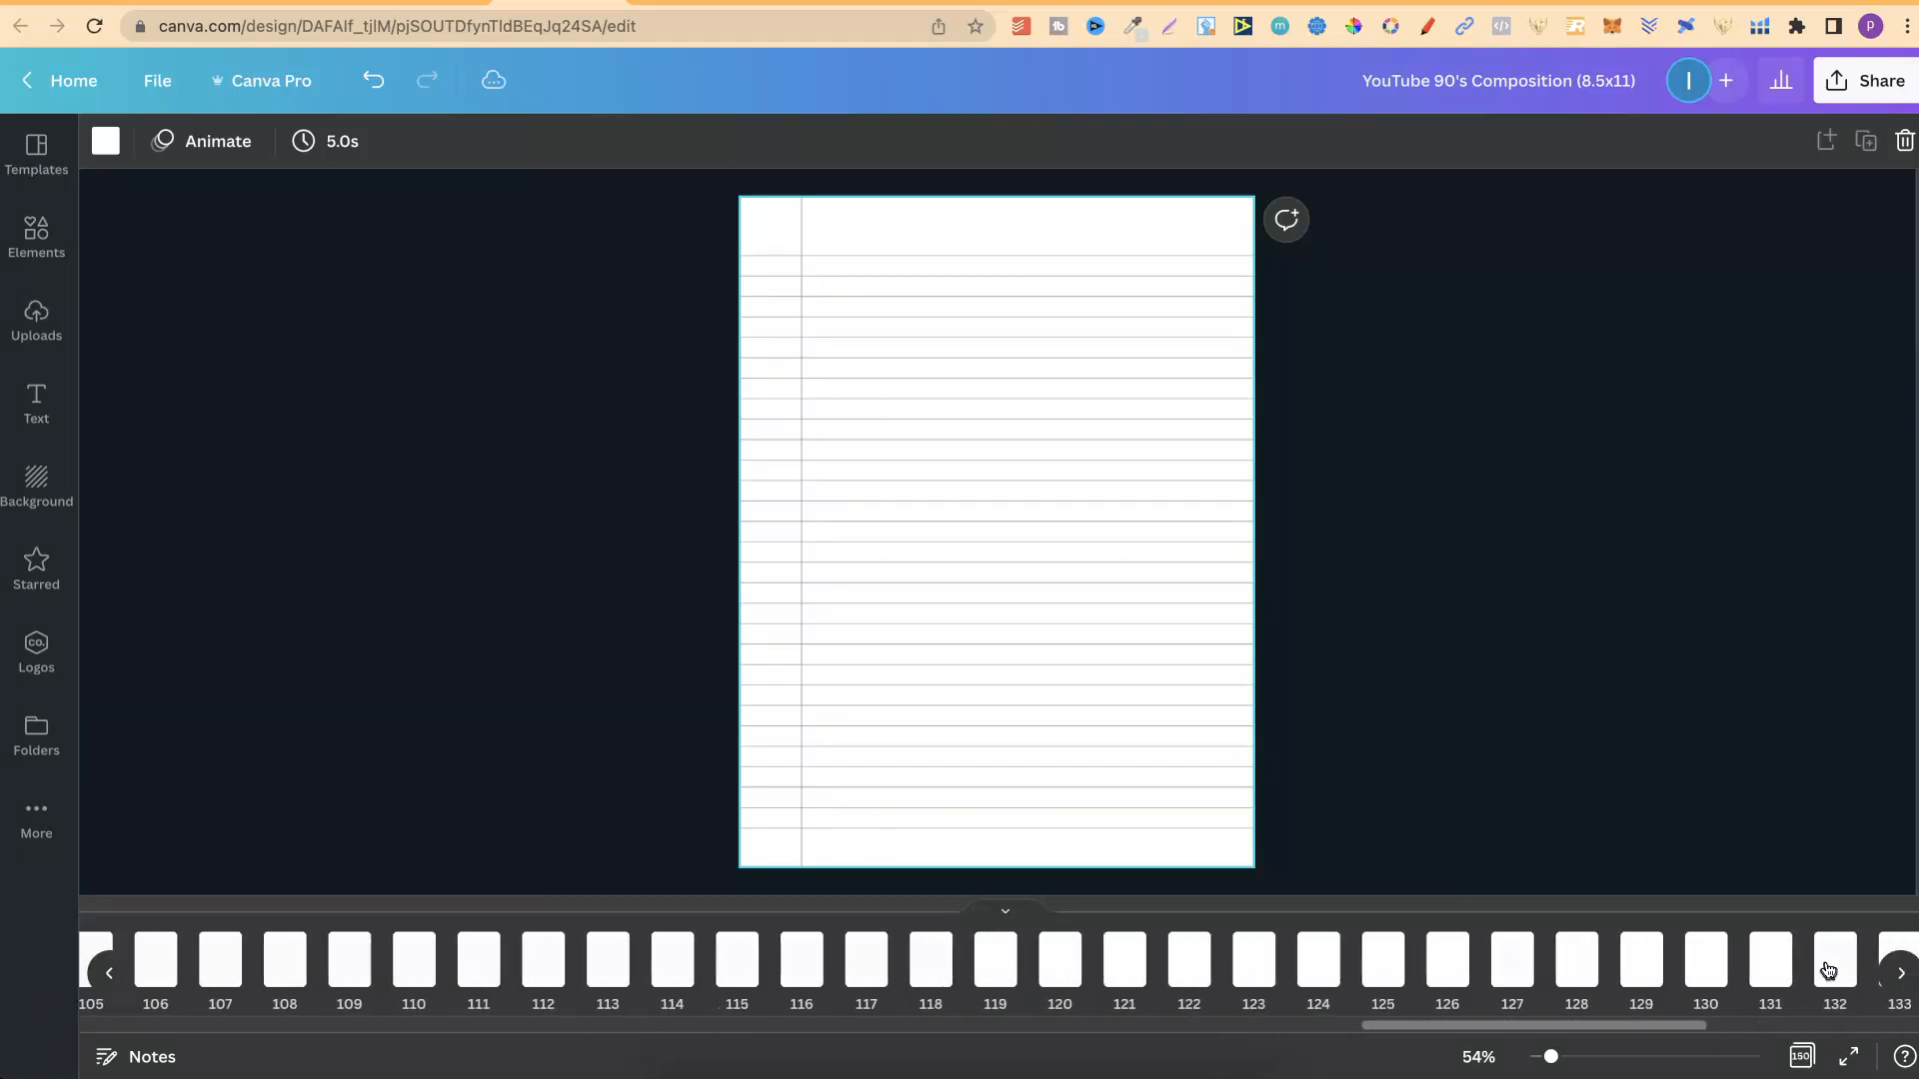
Try to paste more lined pages beyond the 150 pages in the design.
{"action": "key", "text": "super+v"}
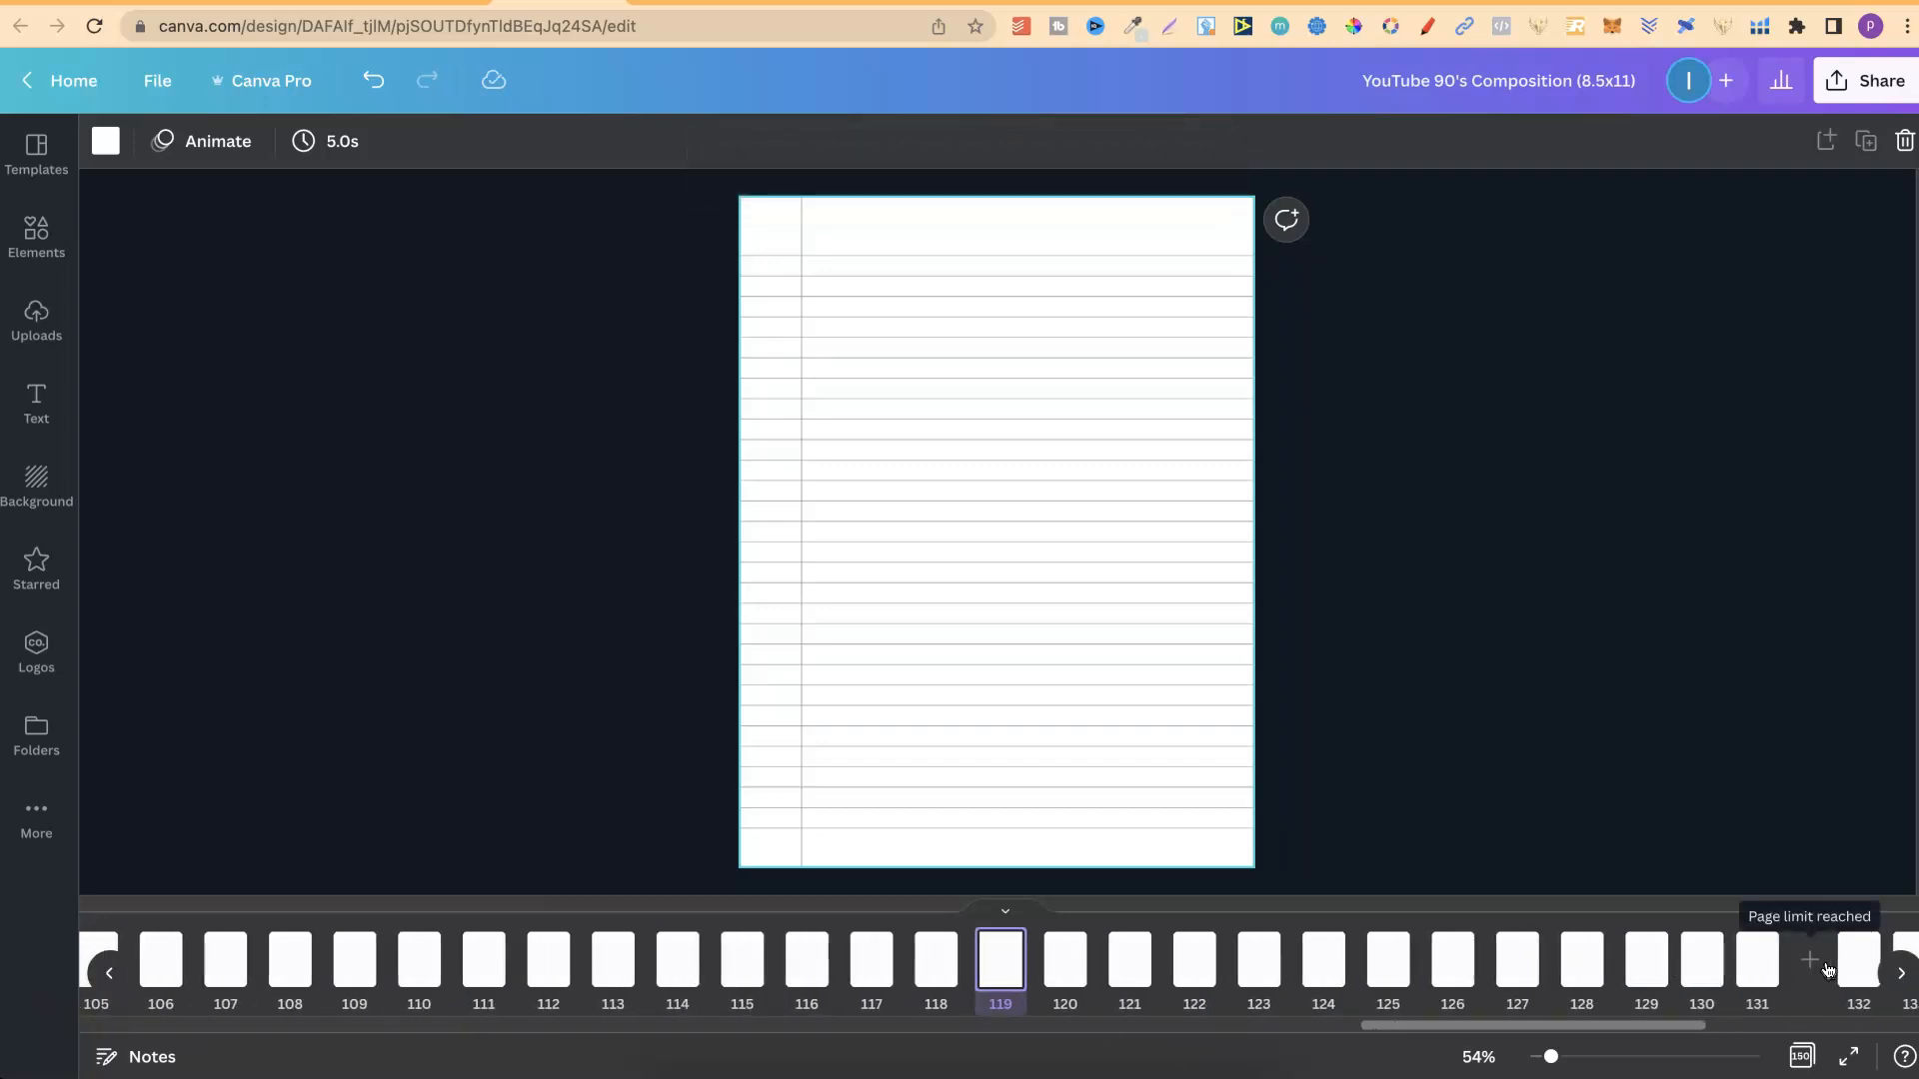
{"action": "key", "text": "super+v"}
{"action": "left_click_drag", "start_coordinate": [1679, 1027], "coordinate": [1918, 1027]}
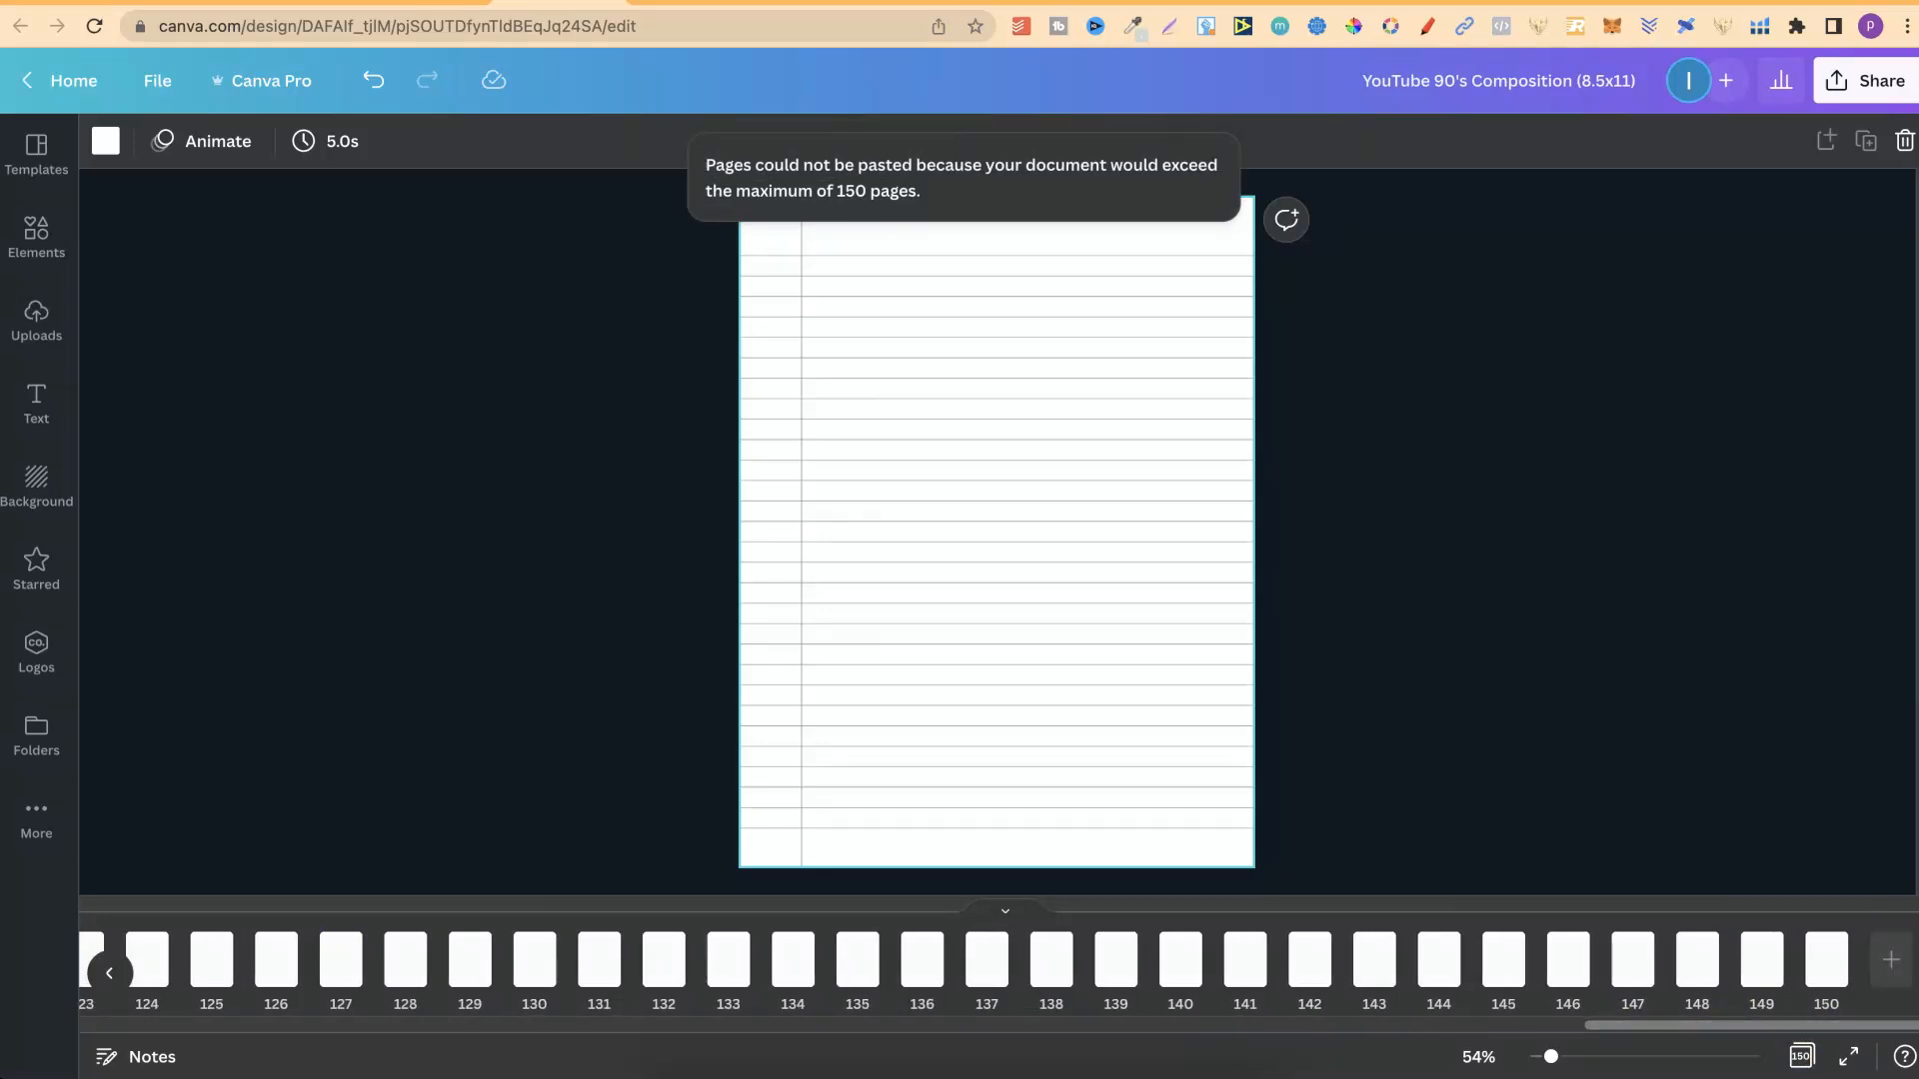
{"action": "key", "text": "super+v"}
{"action": "key", "text": "super+v"}
{"action": "key", "text": "super+v"}
{"action": "left_click", "coordinate": [66, 999]}
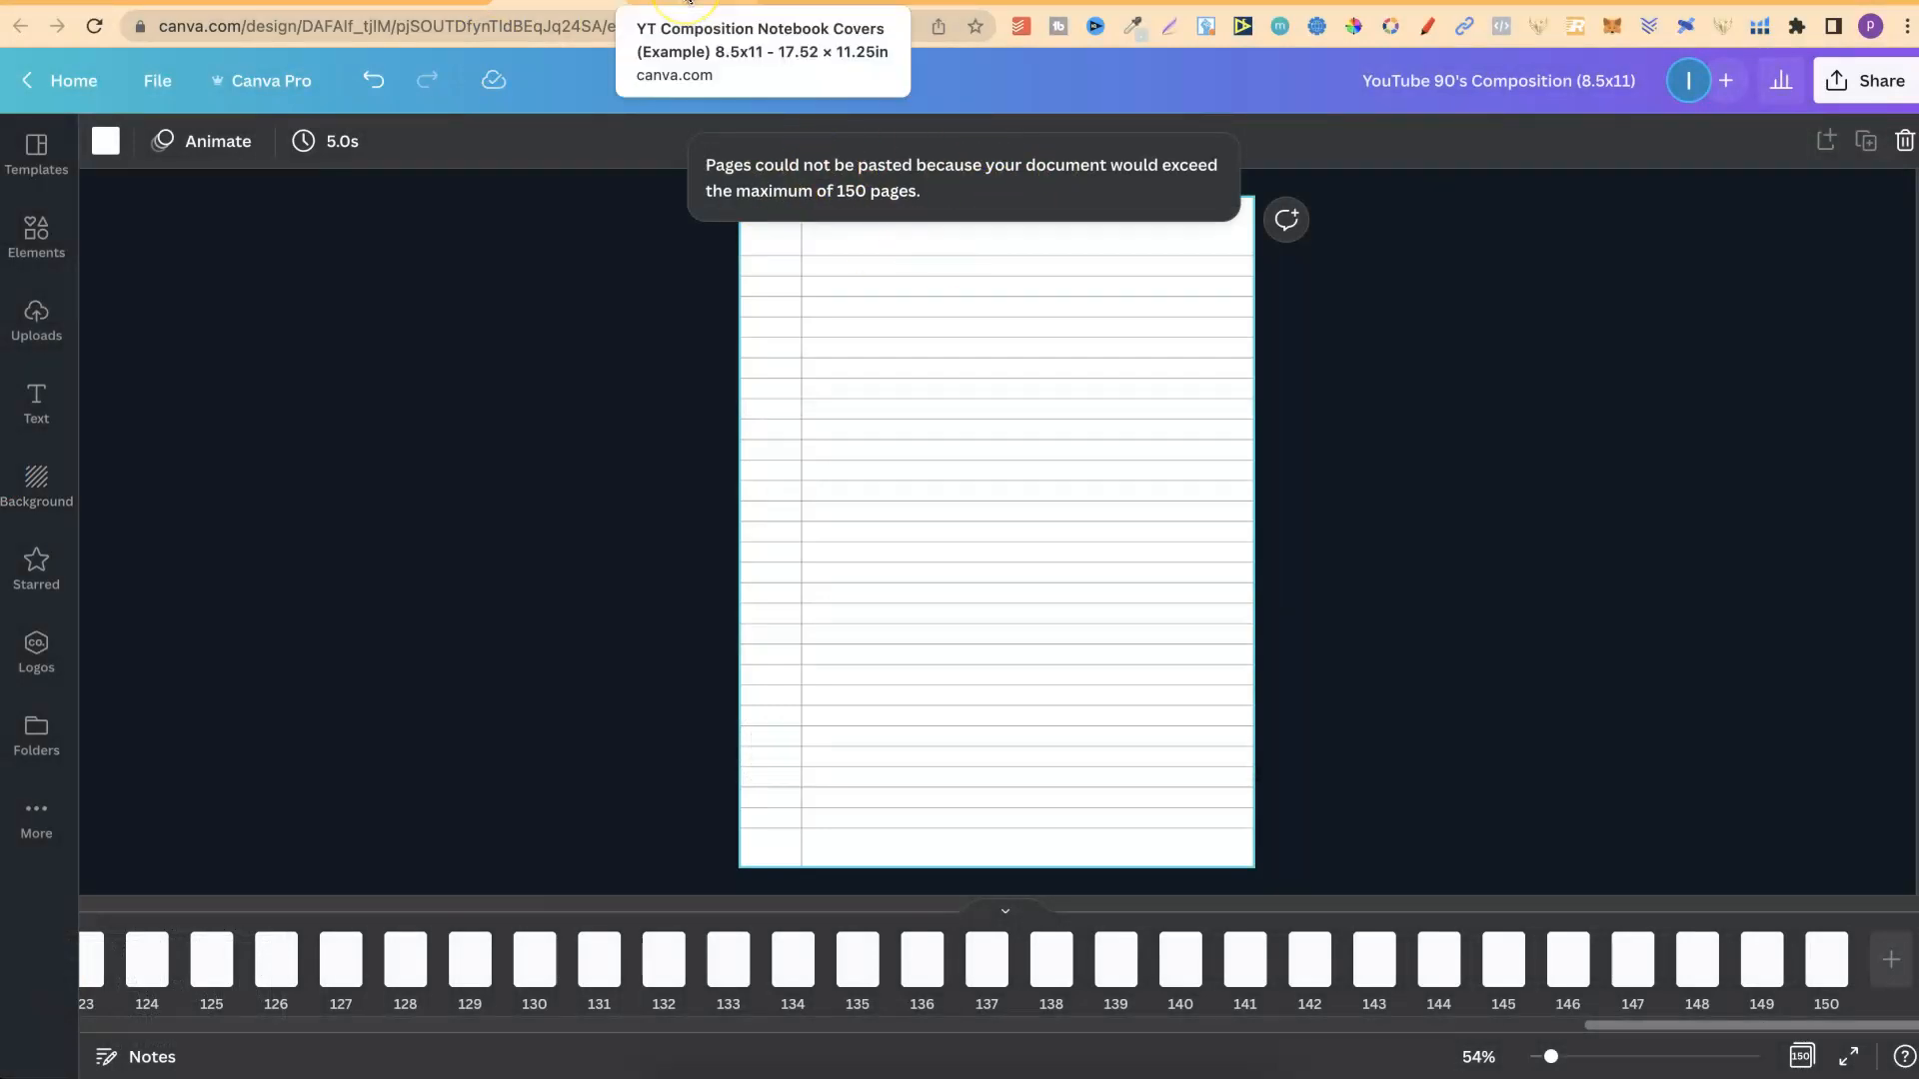
Switch to the YT Composition Notebook Covers design, close the download options and display the list of folders.
{"action": "left_click", "coordinate": [688, 2]}
{"action": "left_click", "coordinate": [648, 372]}
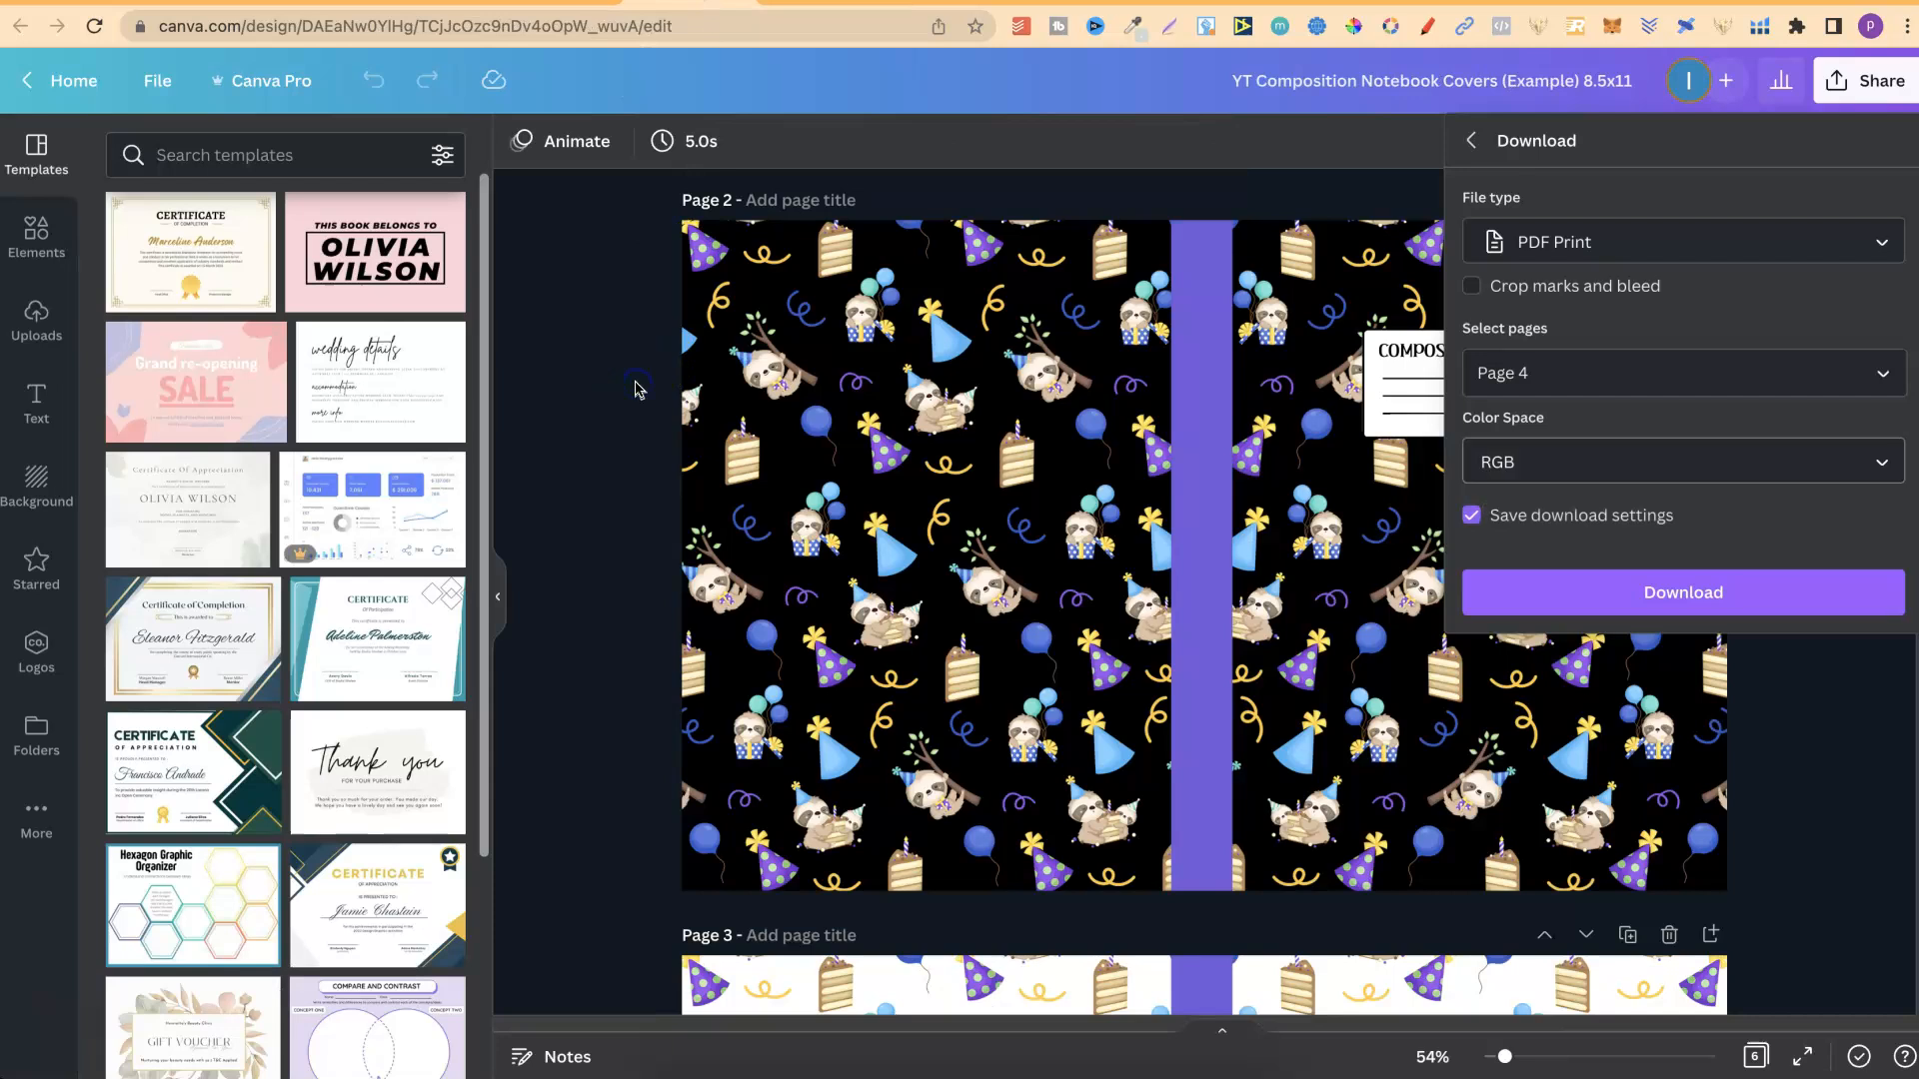
{"action": "left_click", "coordinate": [636, 389]}
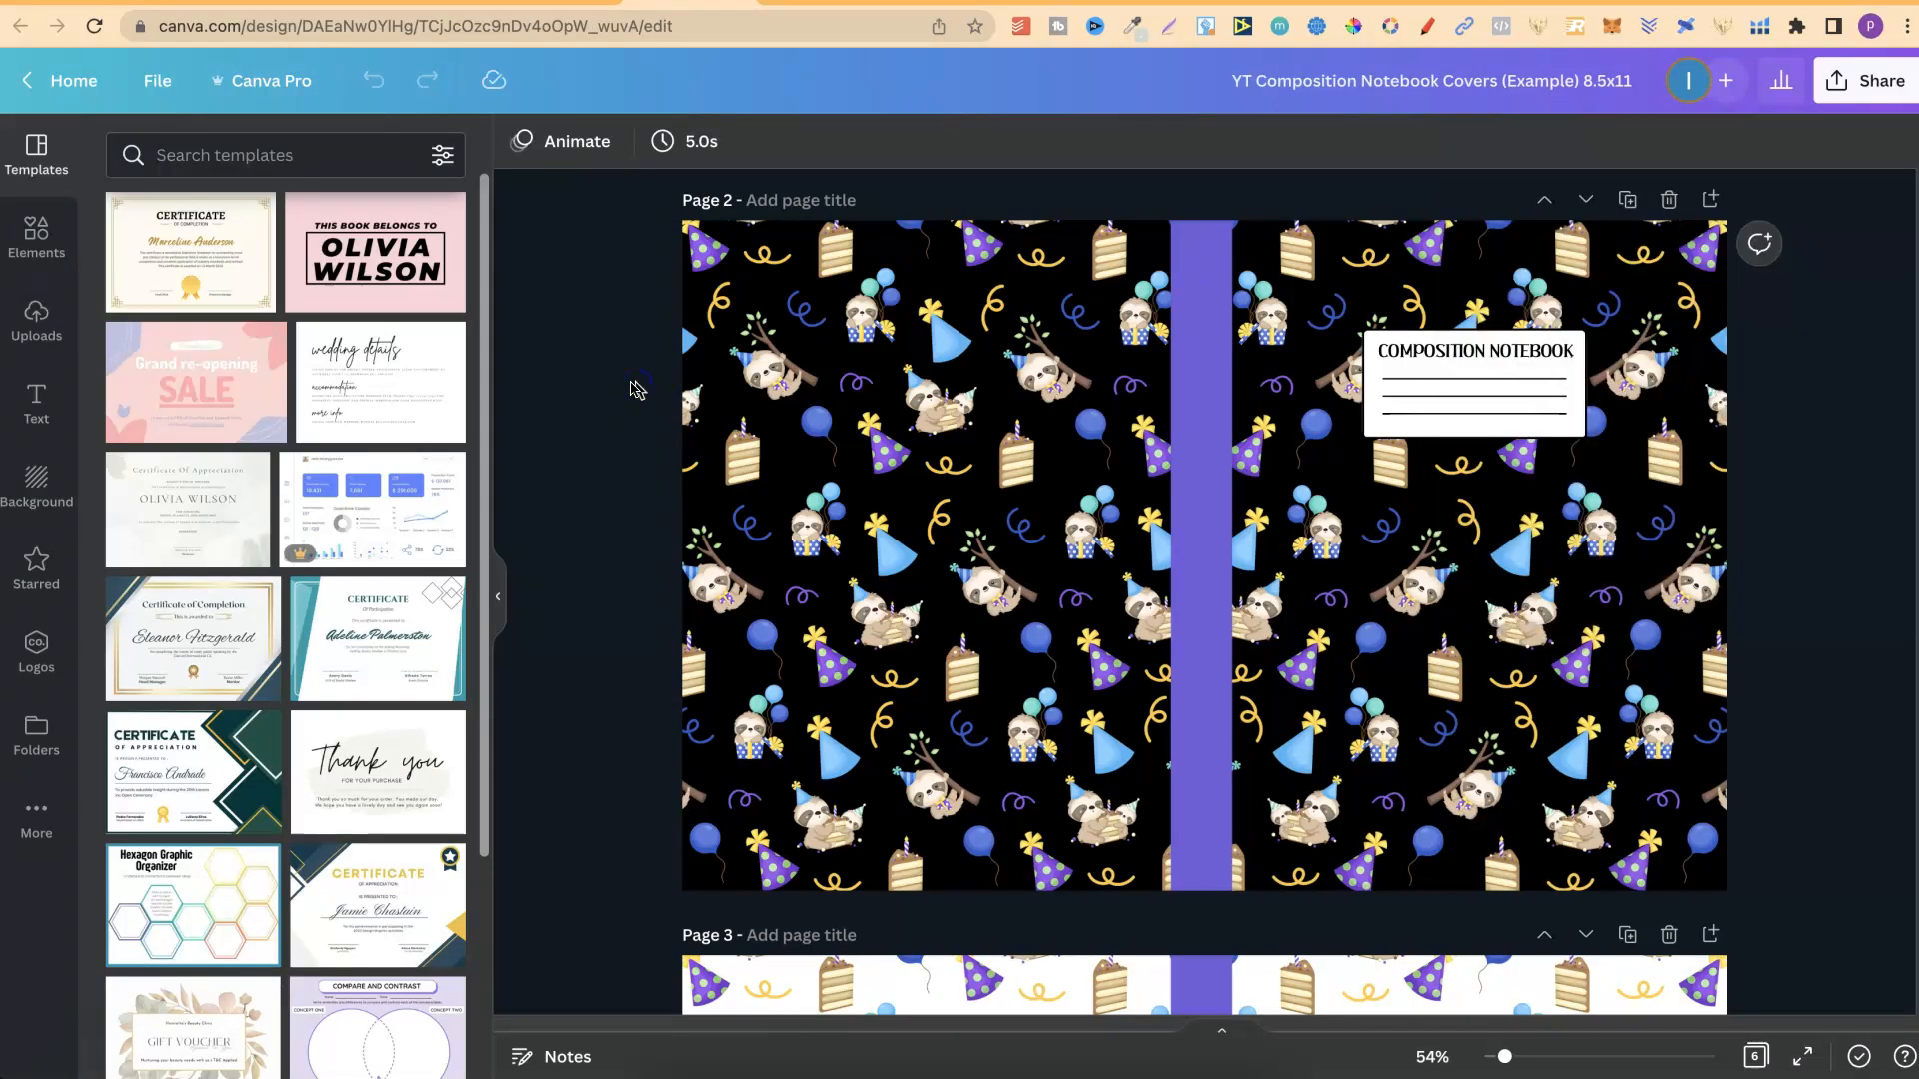
{"action": "left_click", "coordinate": [41, 749]}
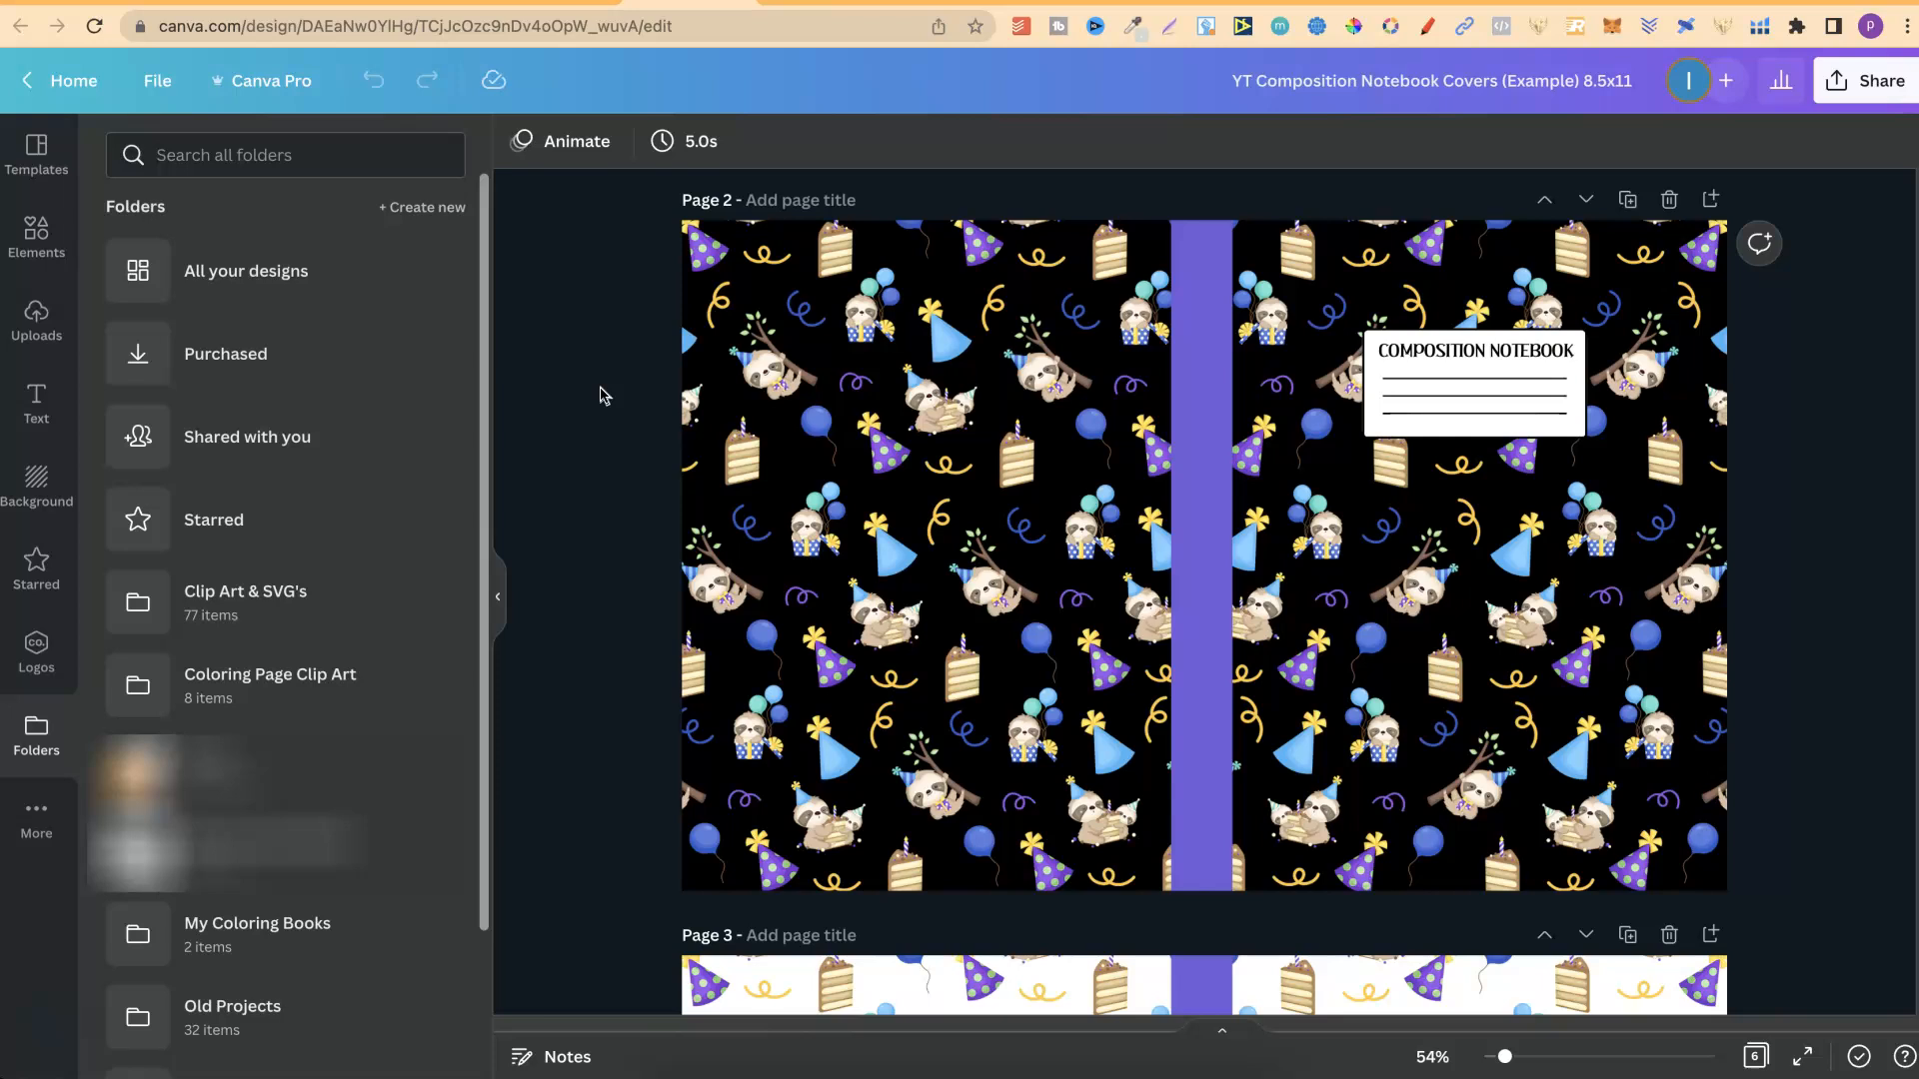
Create a new folder named Main Folder.
{"action": "left_click", "coordinate": [420, 213]}
{"action": "left_click", "coordinate": [617, 484]}
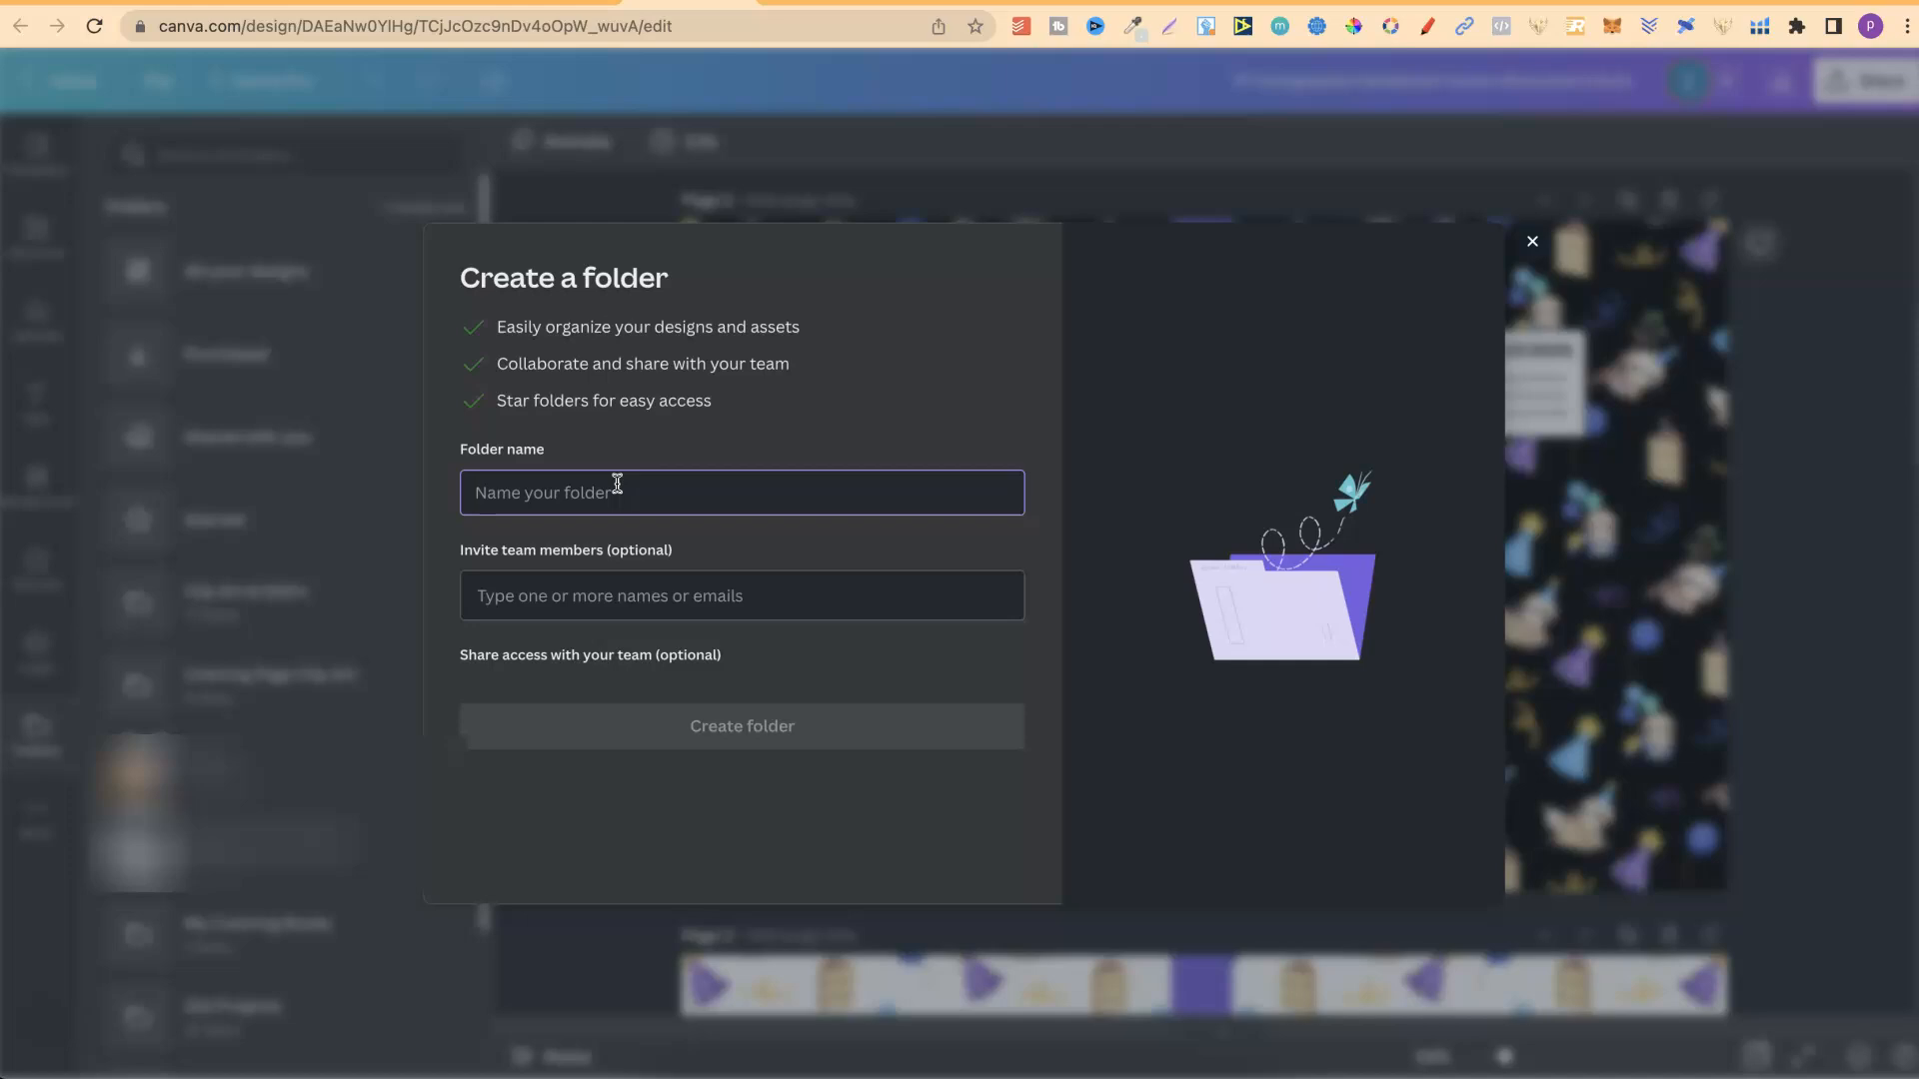
{"action": "type", "text": "Main"}
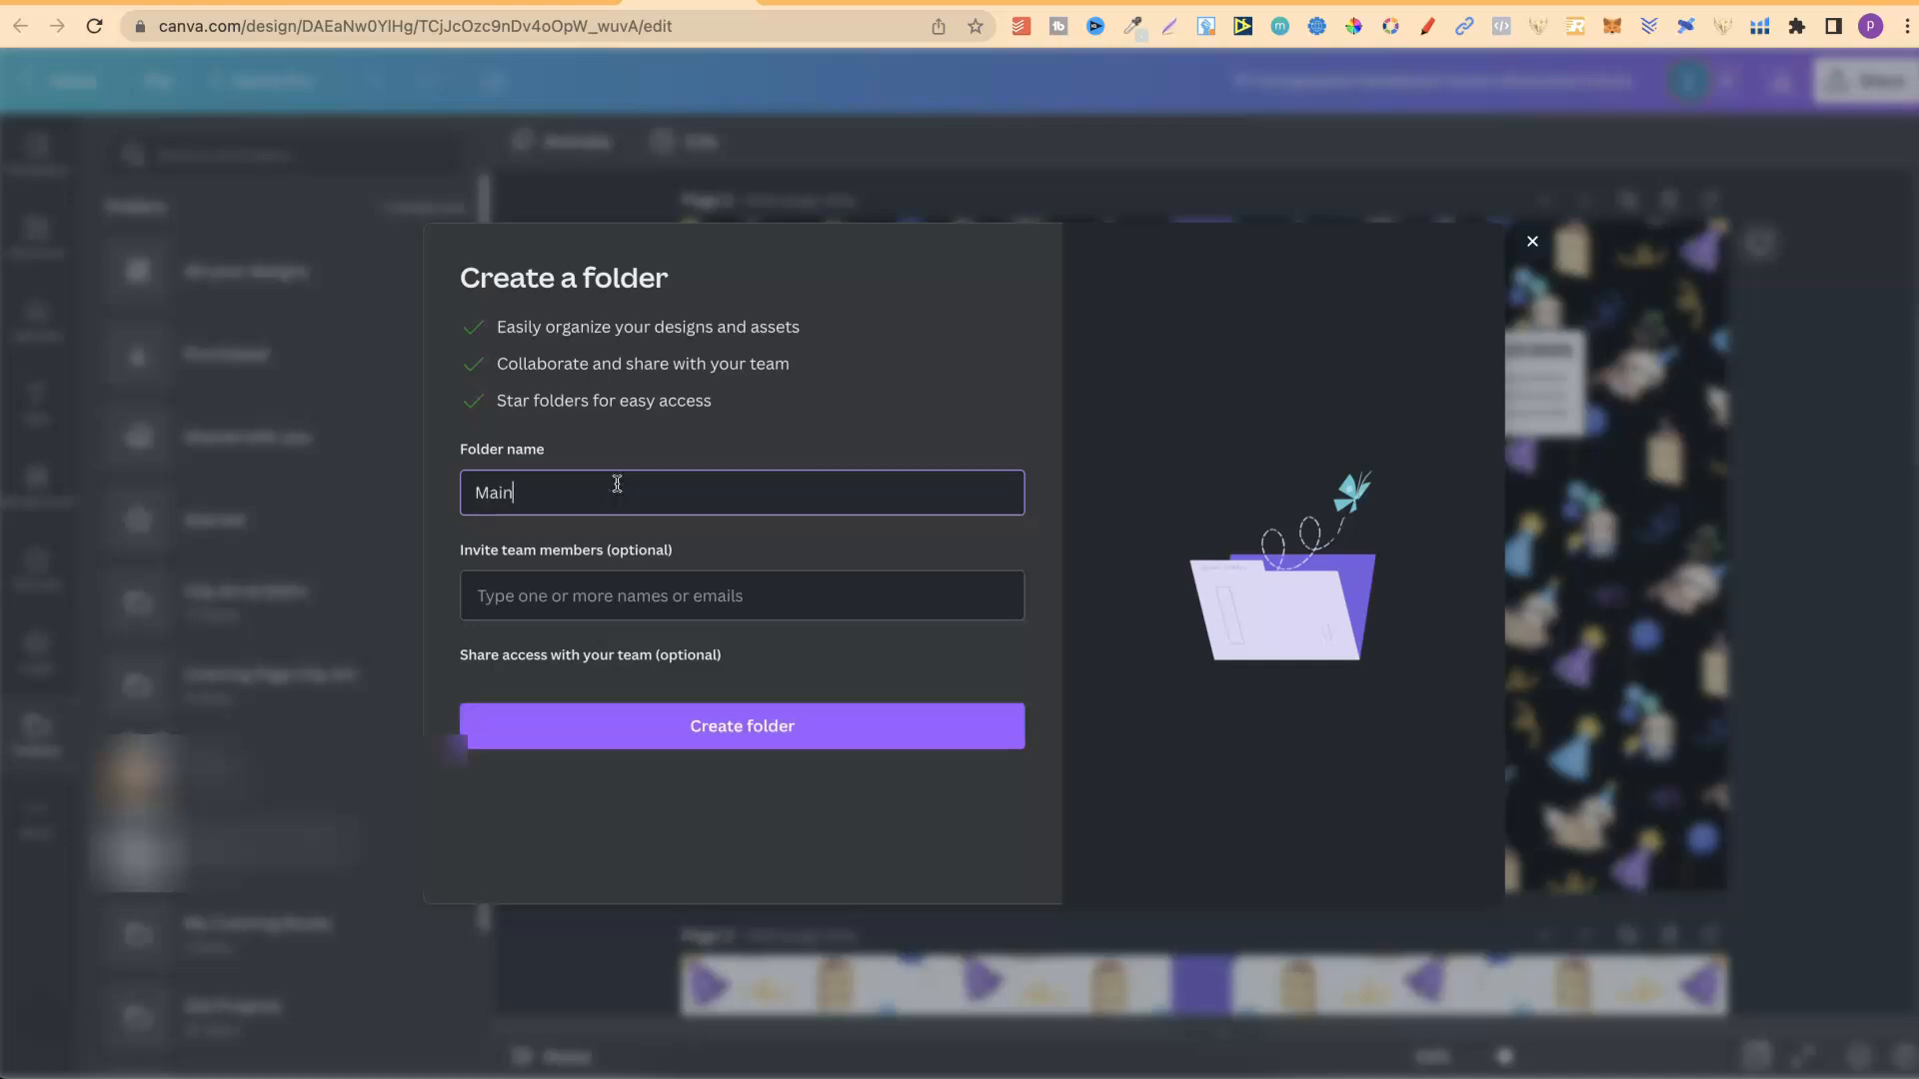
{"action": "type", "text": " Folder"}
{"action": "left_click", "coordinate": [781, 738]}
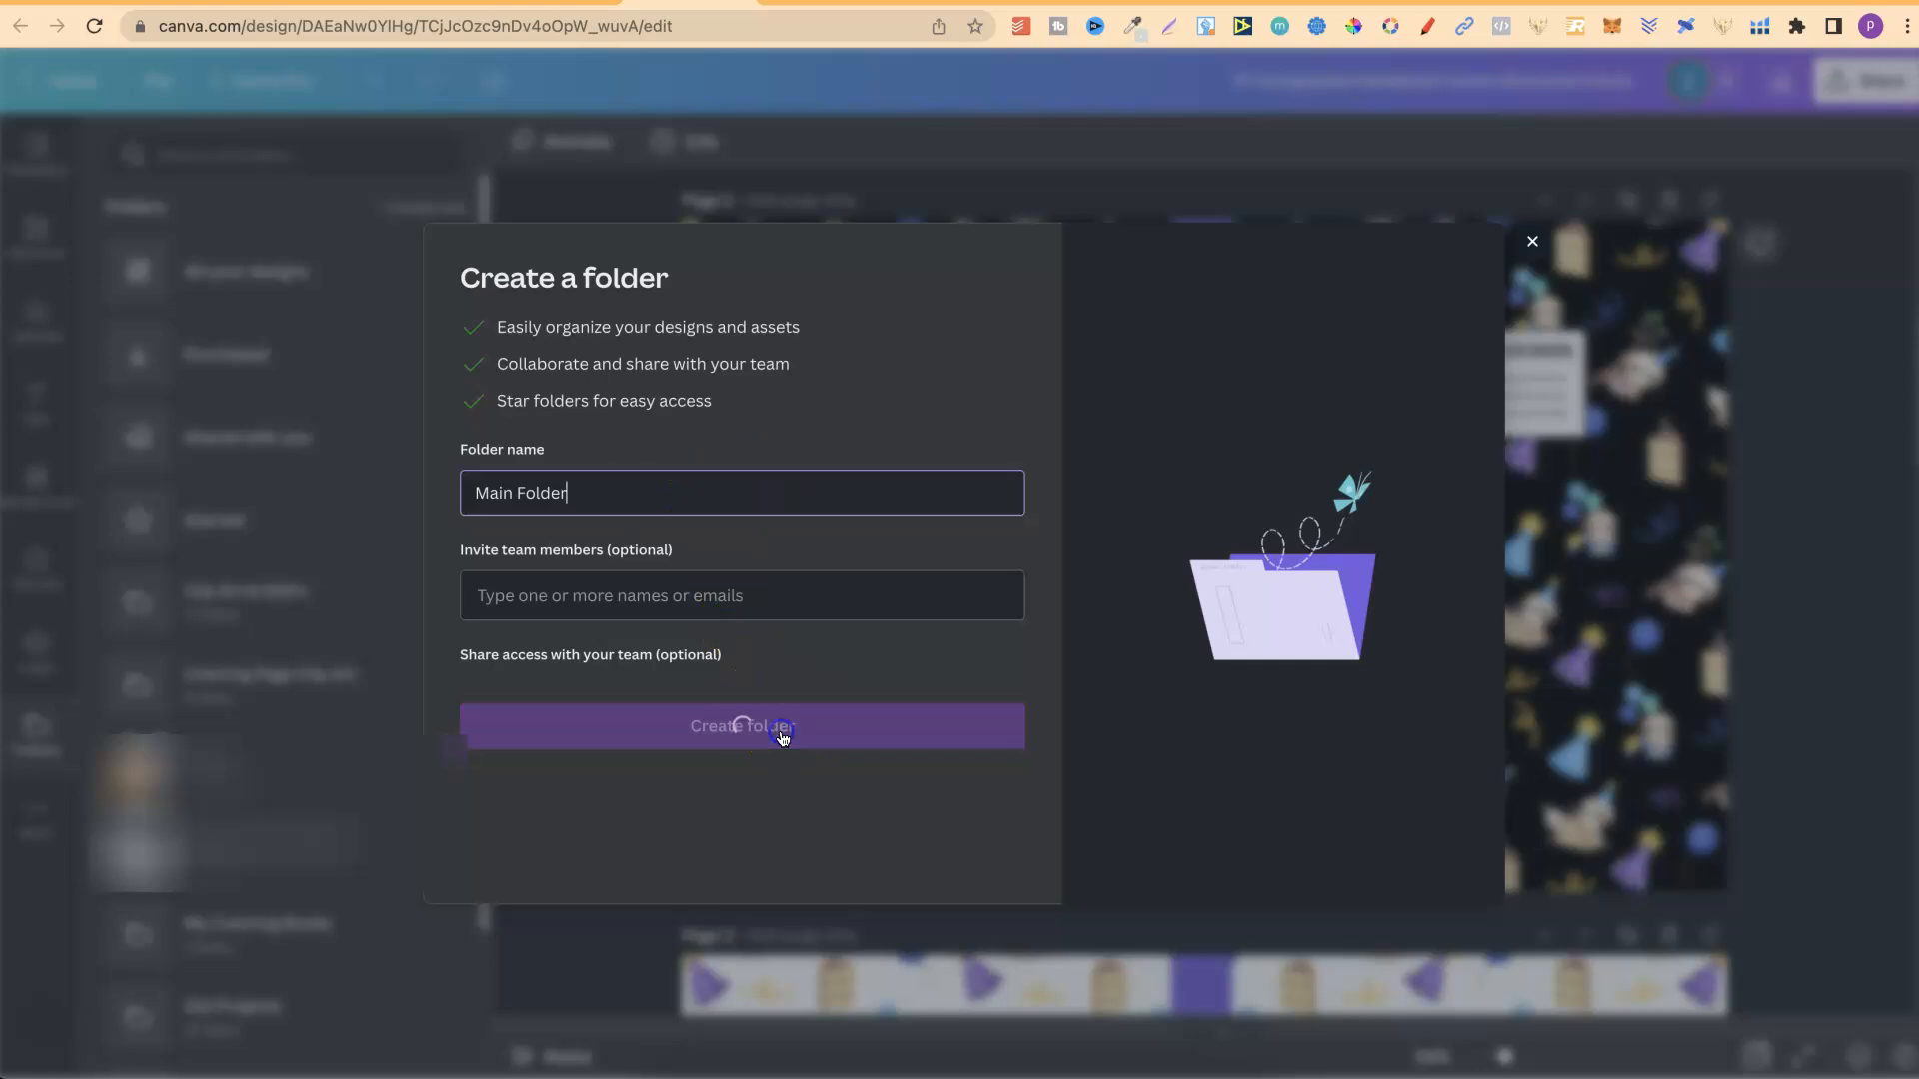
{"action": "left_click", "coordinate": [630, 404]}
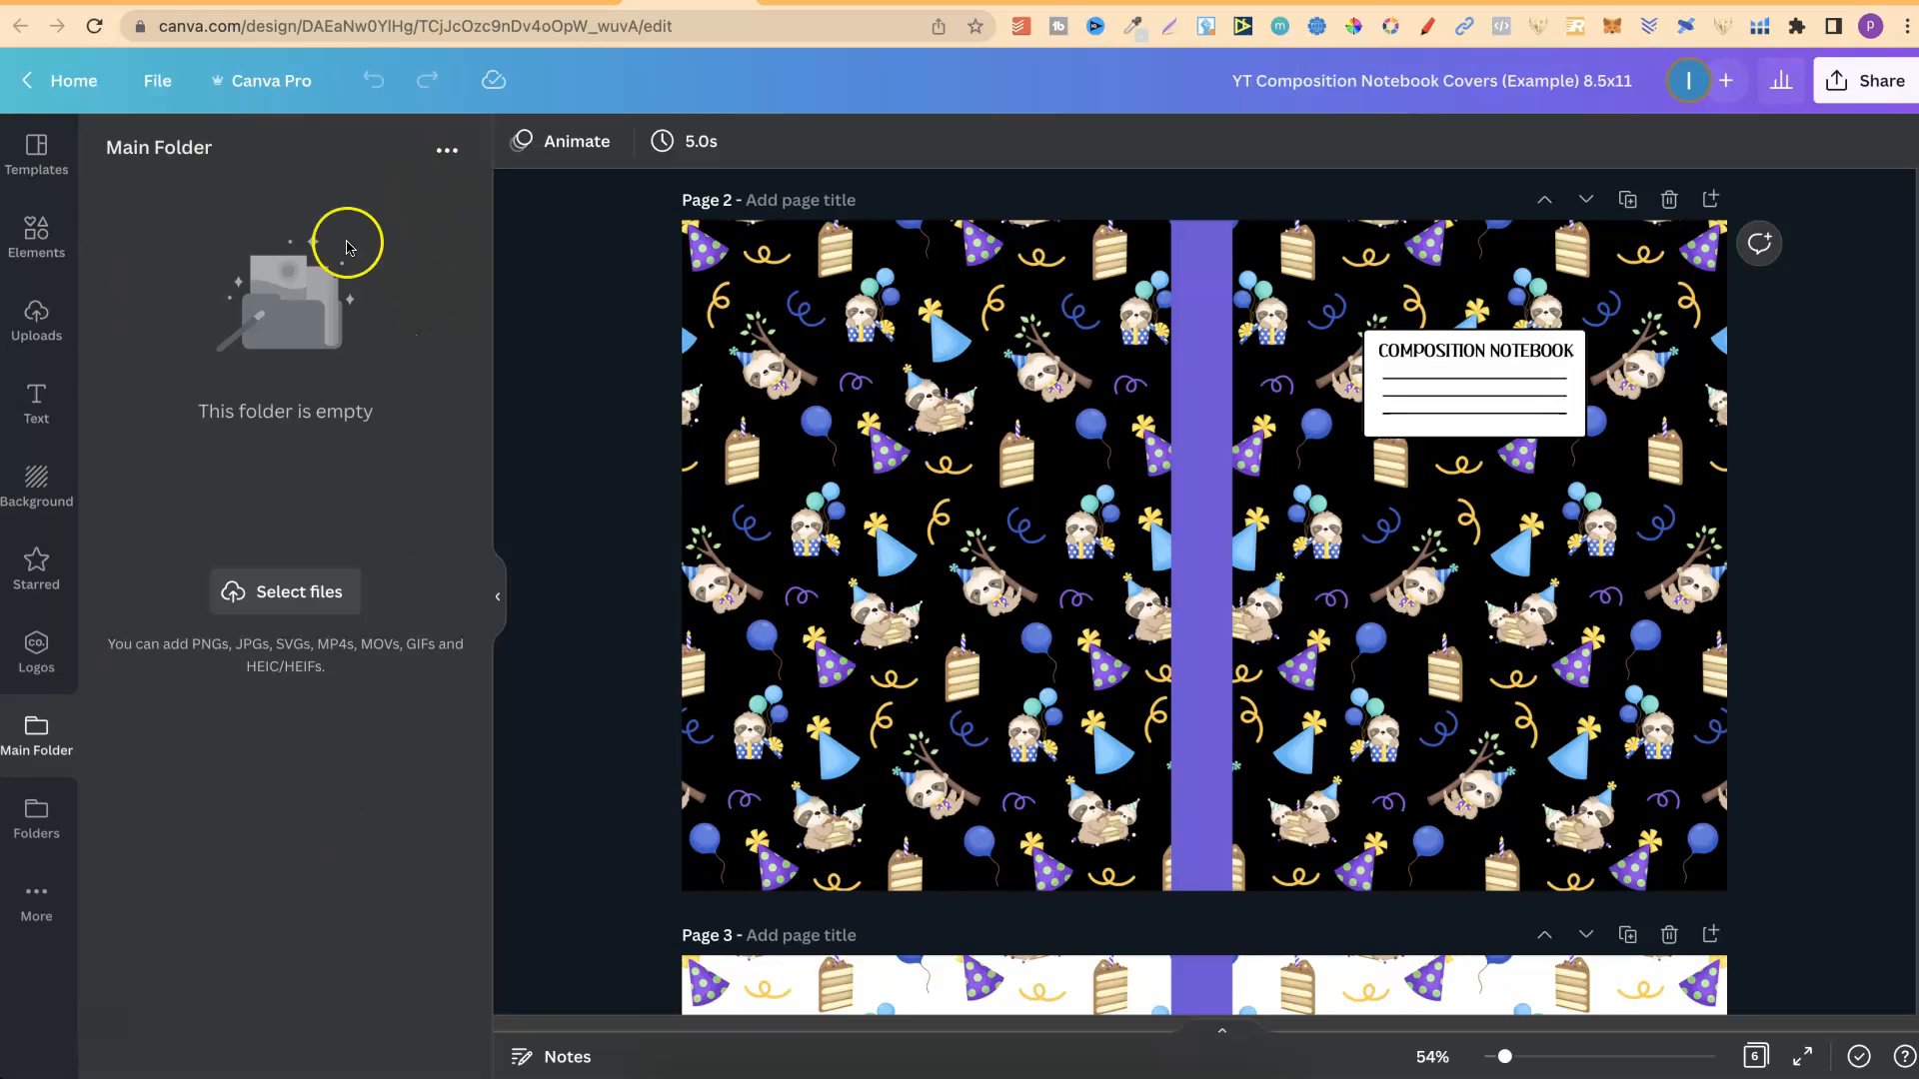
Create a folder named Sub Folder inside Main Folder.
{"action": "left_click", "coordinate": [447, 152]}
{"action": "left_click", "coordinate": [268, 305]}
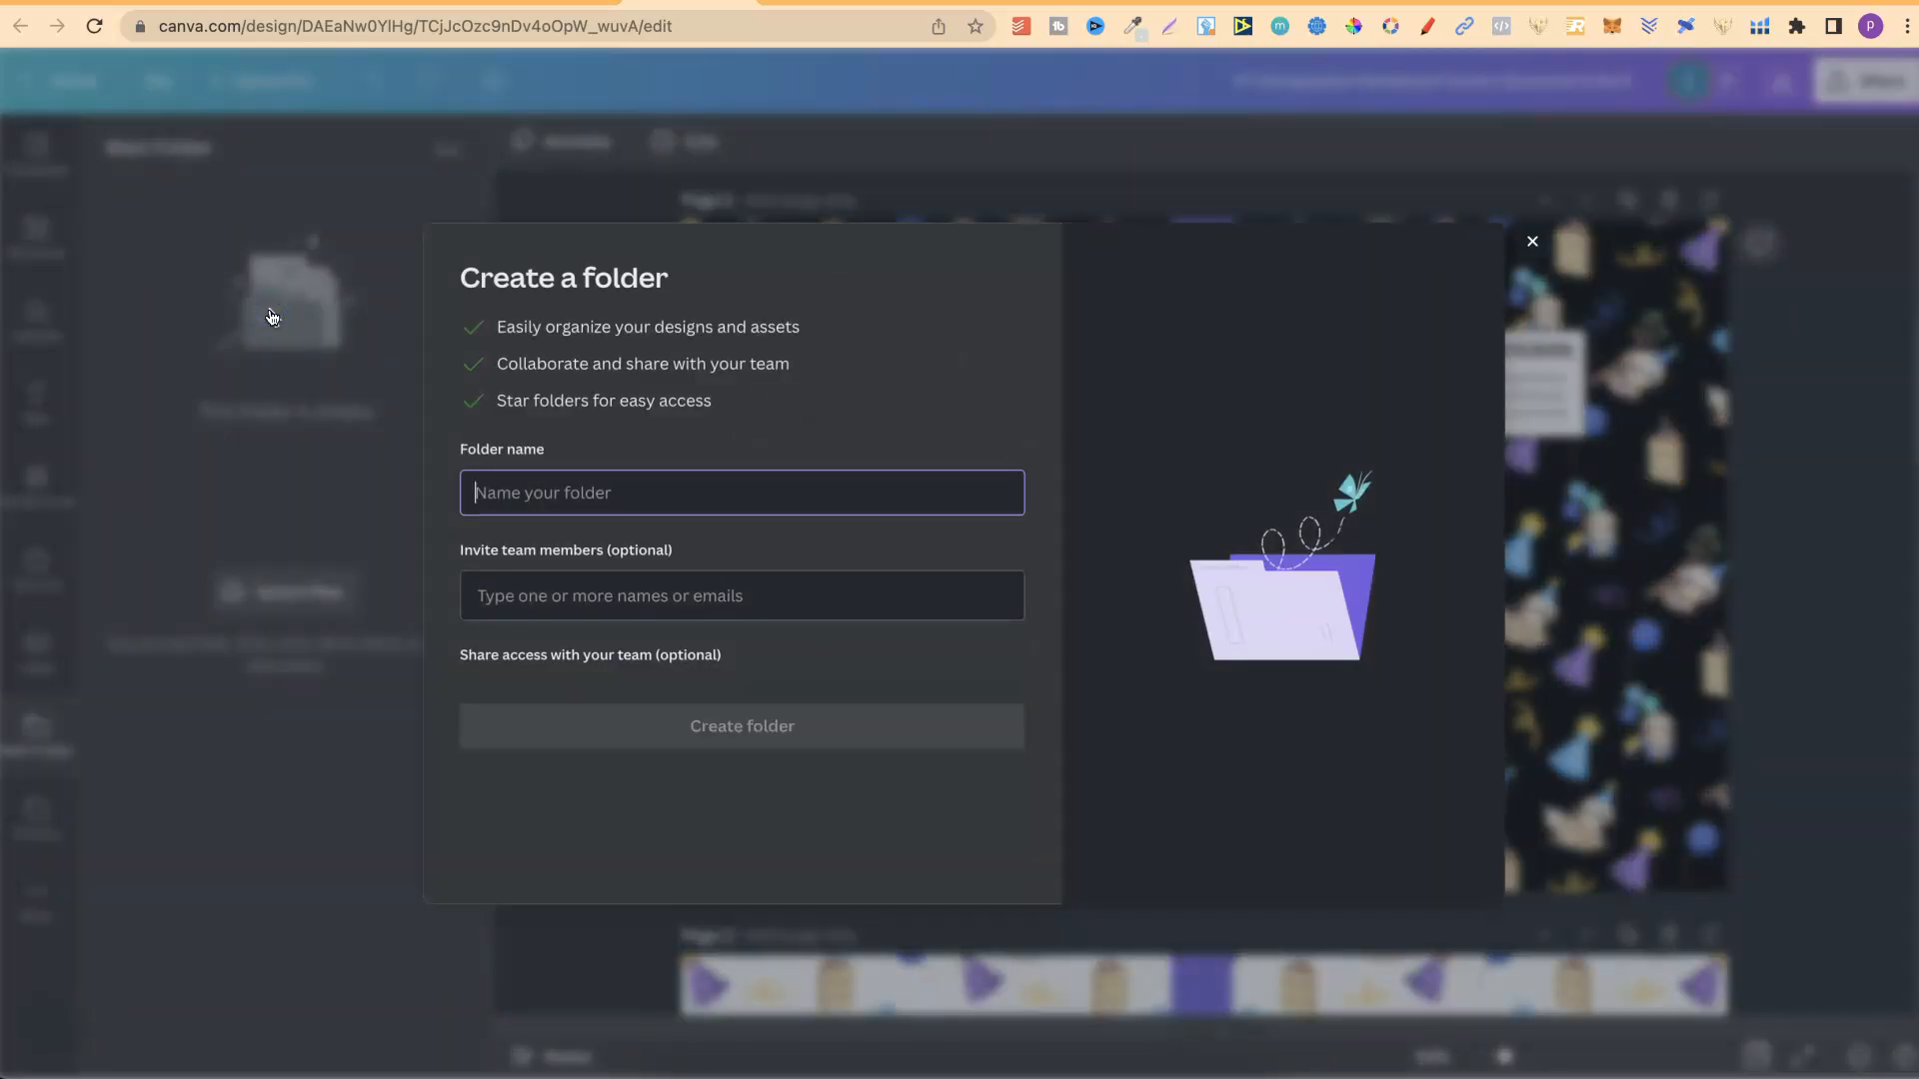
{"action": "type", "text": "Sub Folder"}
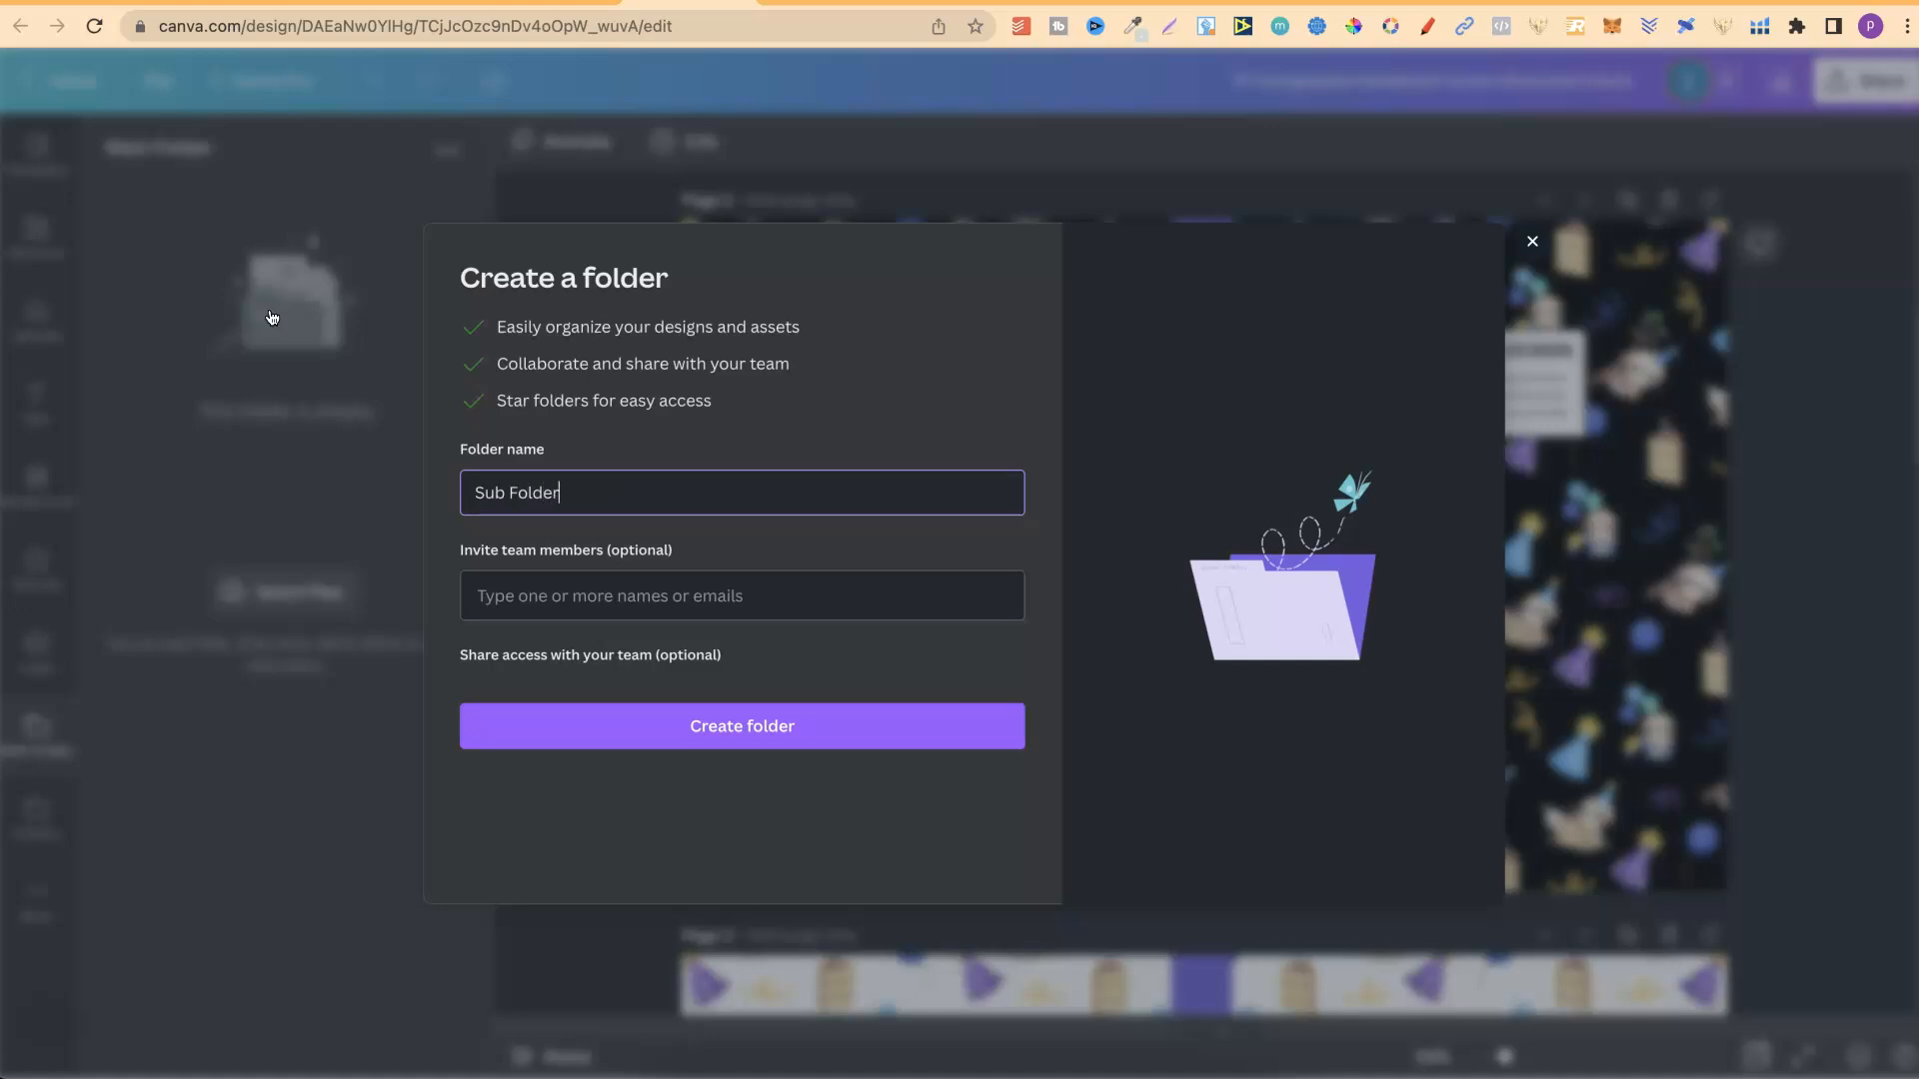
{"action": "left_click", "coordinate": [745, 733]}
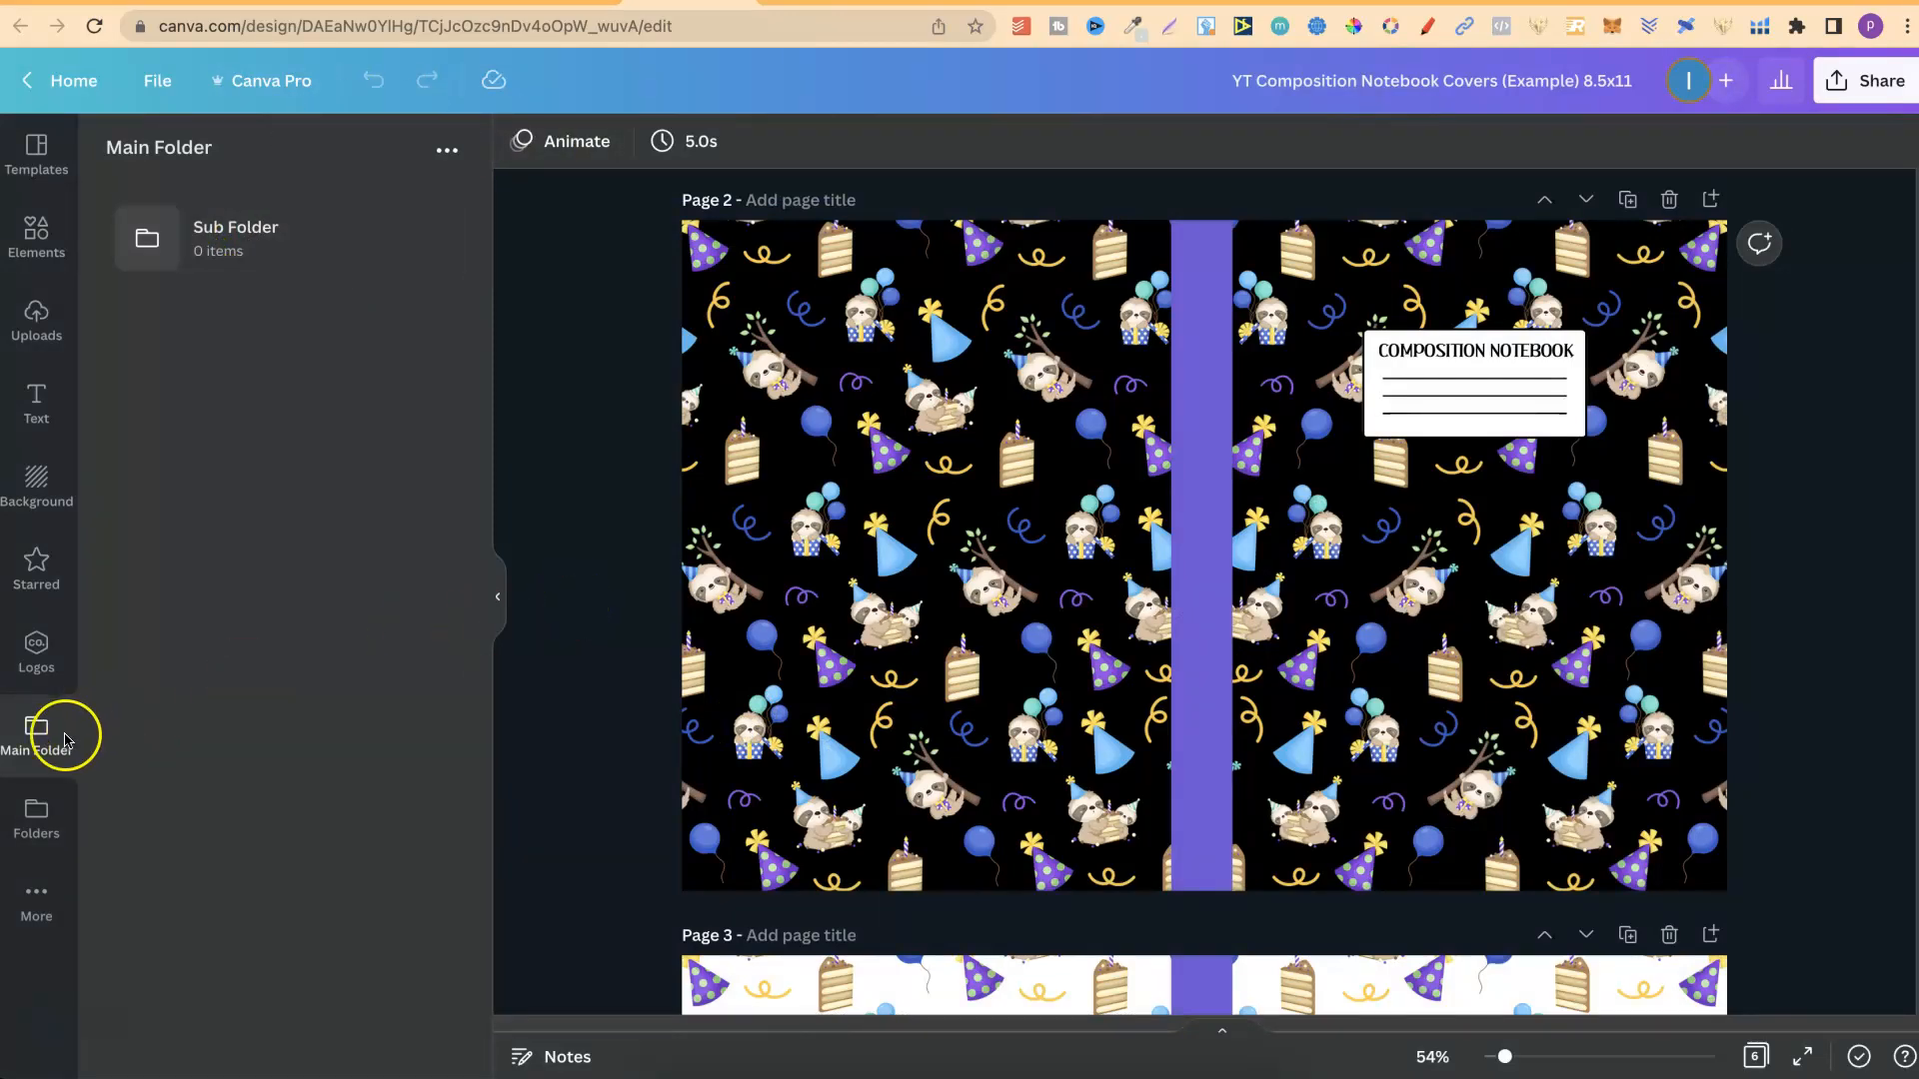
Remove the Main Folder and Folders shortcuts from the sidebar, then restore them by reopening Folders and Main Folder.
{"action": "left_click", "coordinate": [7, 711]}
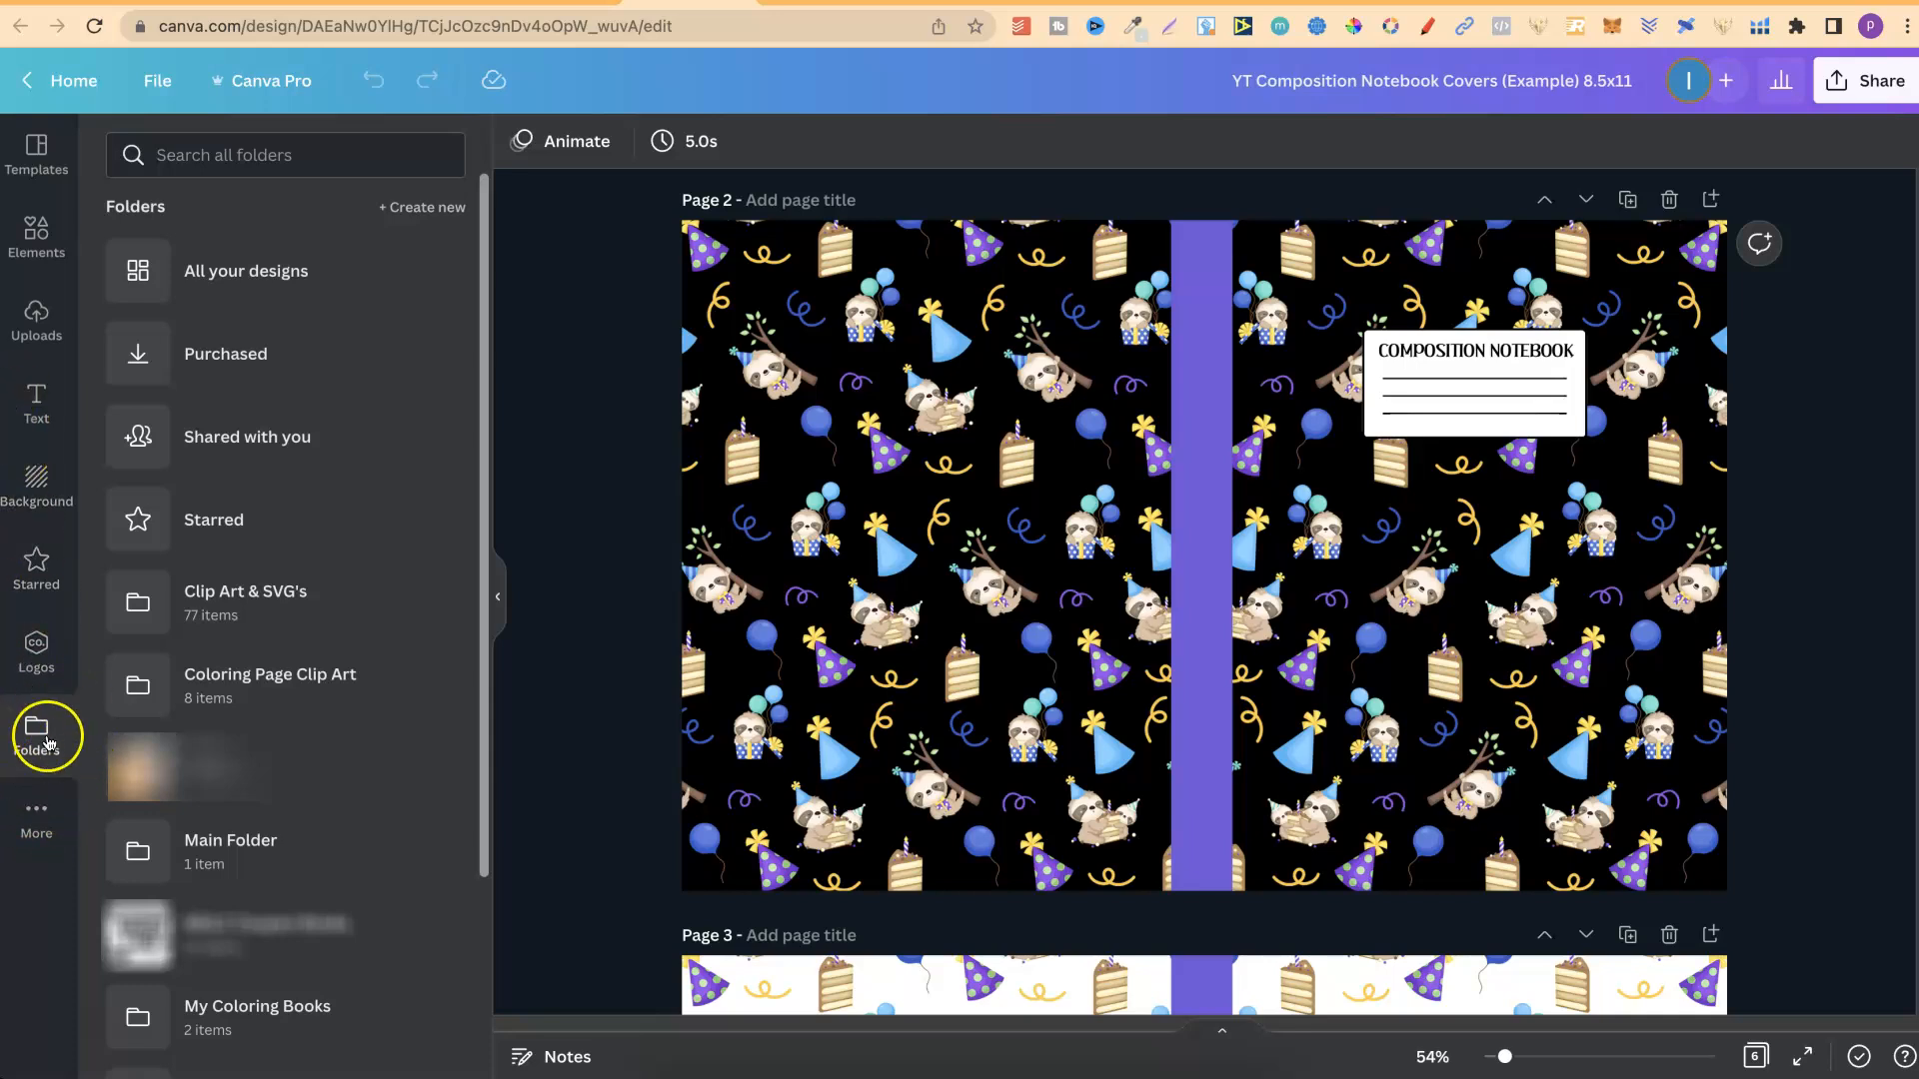
{"action": "left_click", "coordinate": [12, 714]}
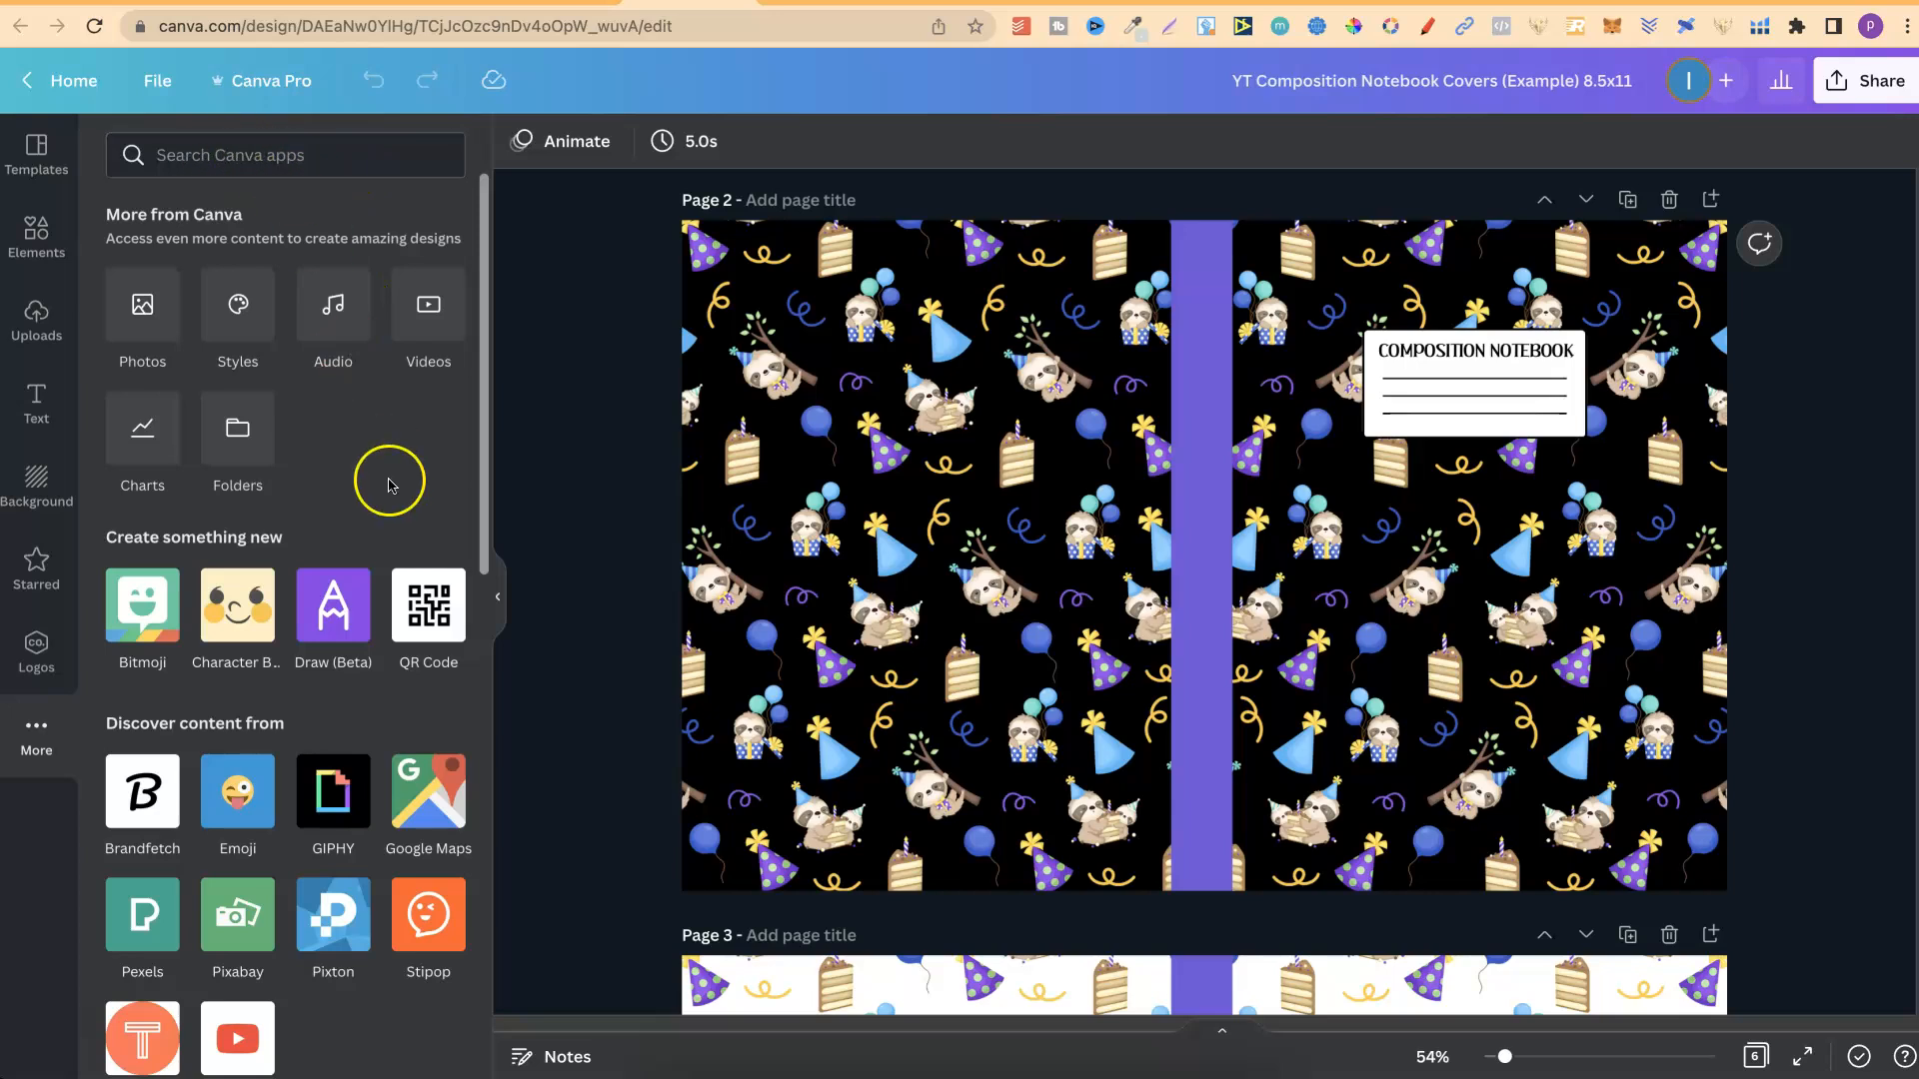
{"action": "left_click", "coordinate": [237, 430]}
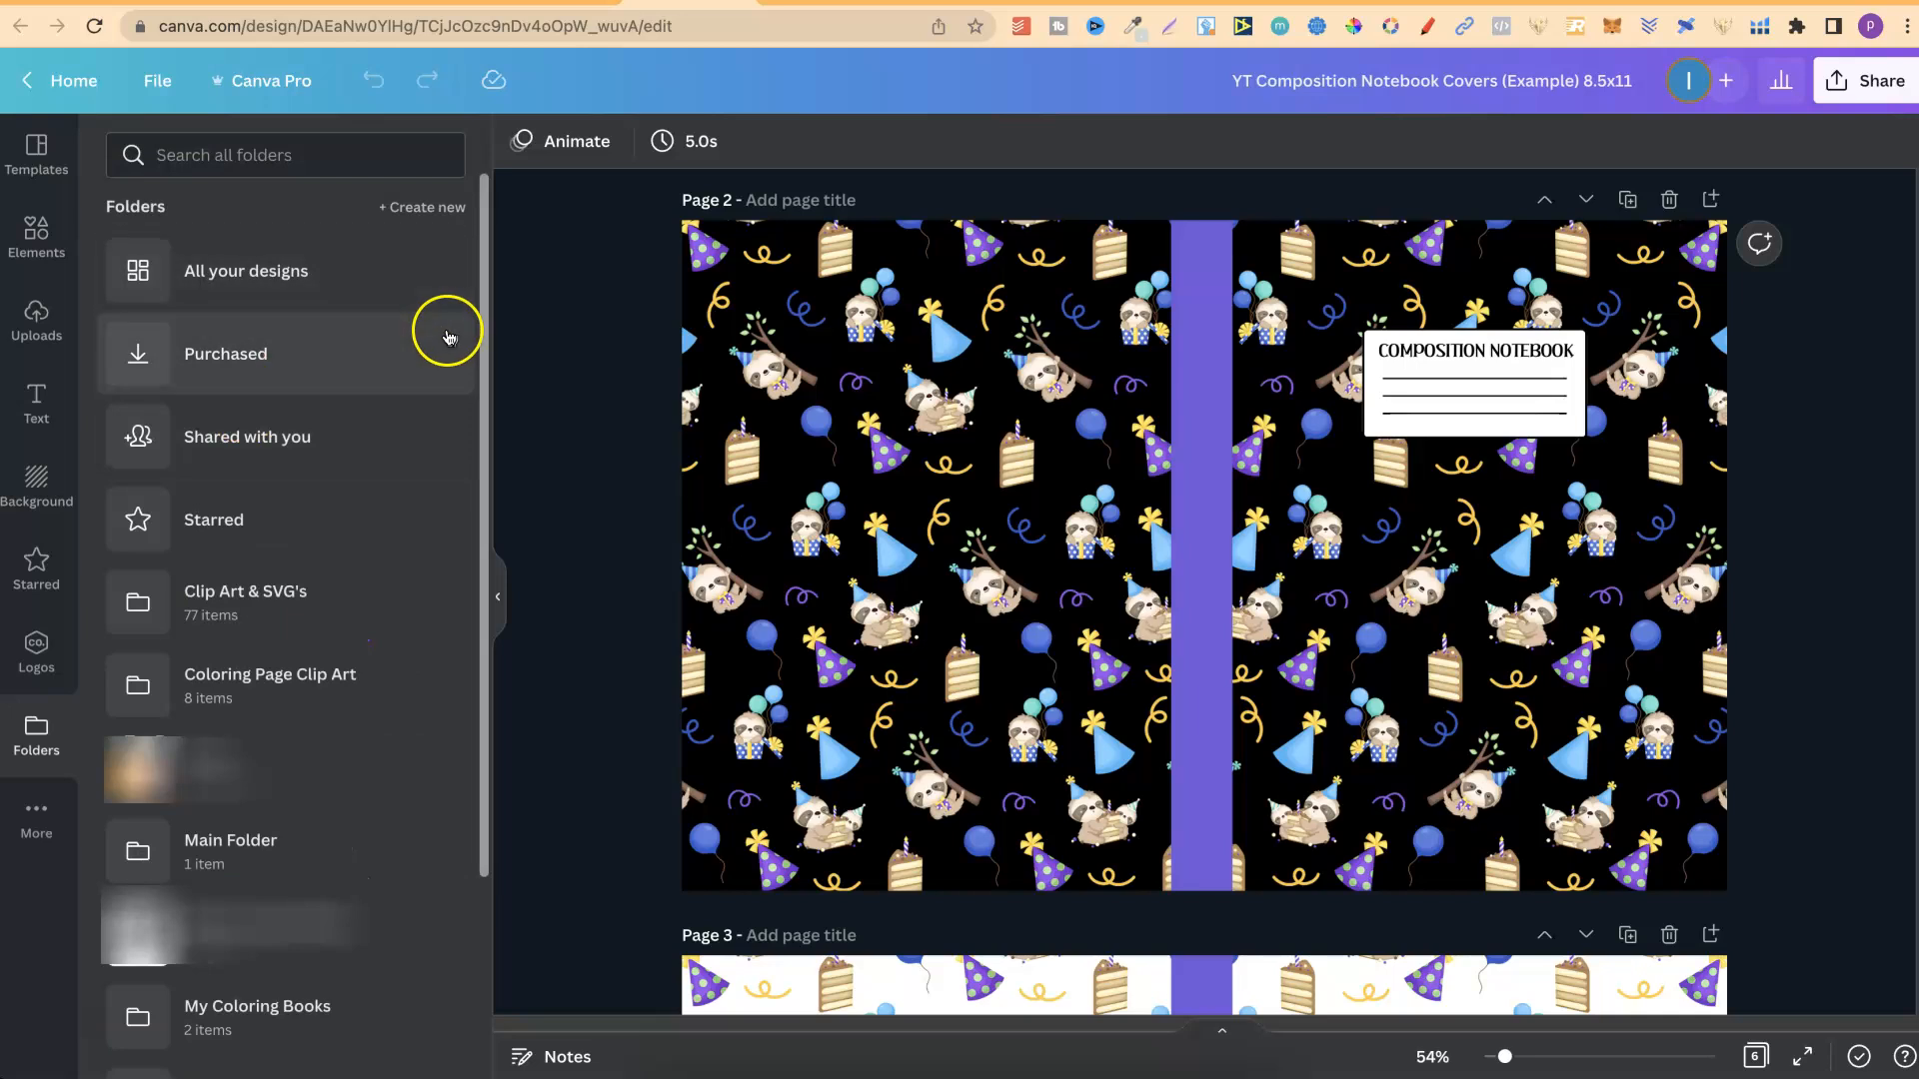
{"action": "left_click", "coordinate": [254, 858]}
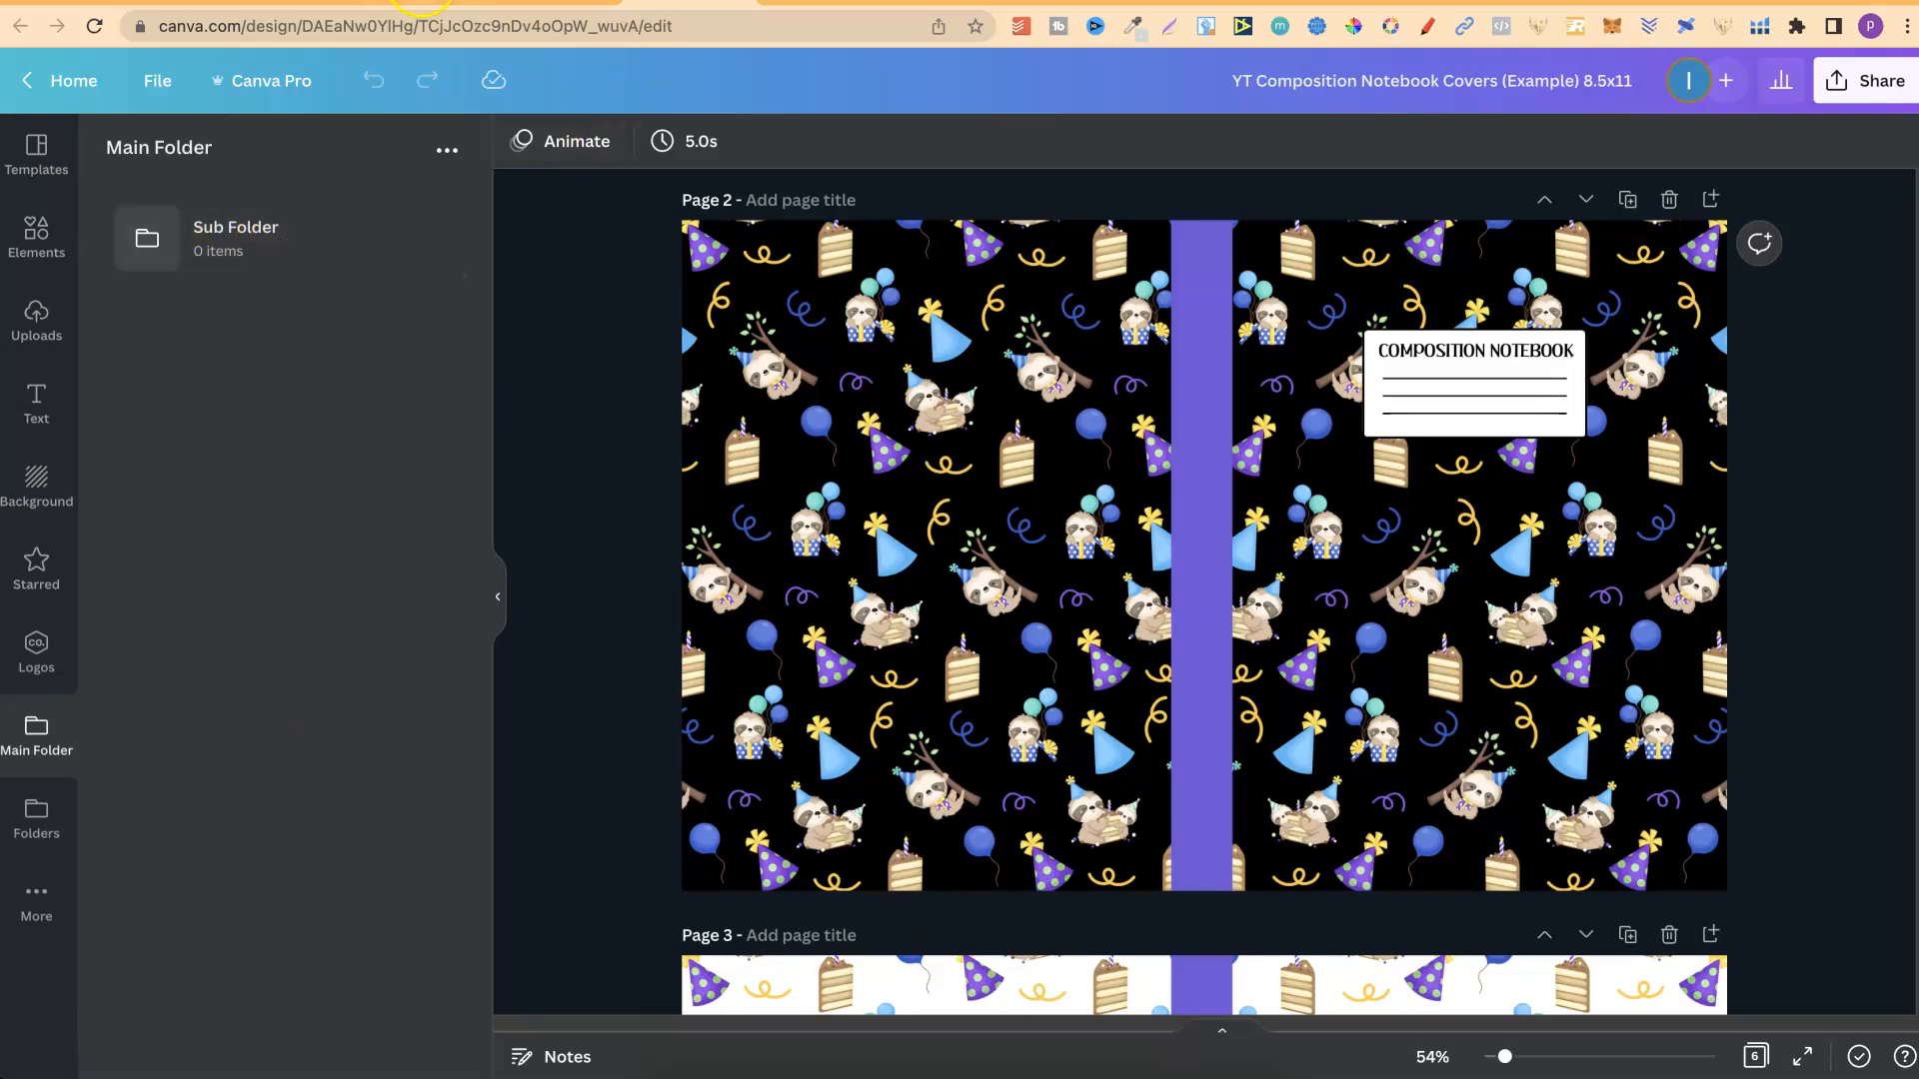
Switch to the Canva home page and view the folders under Your projects.
{"action": "left_click", "coordinate": [419, 5]}
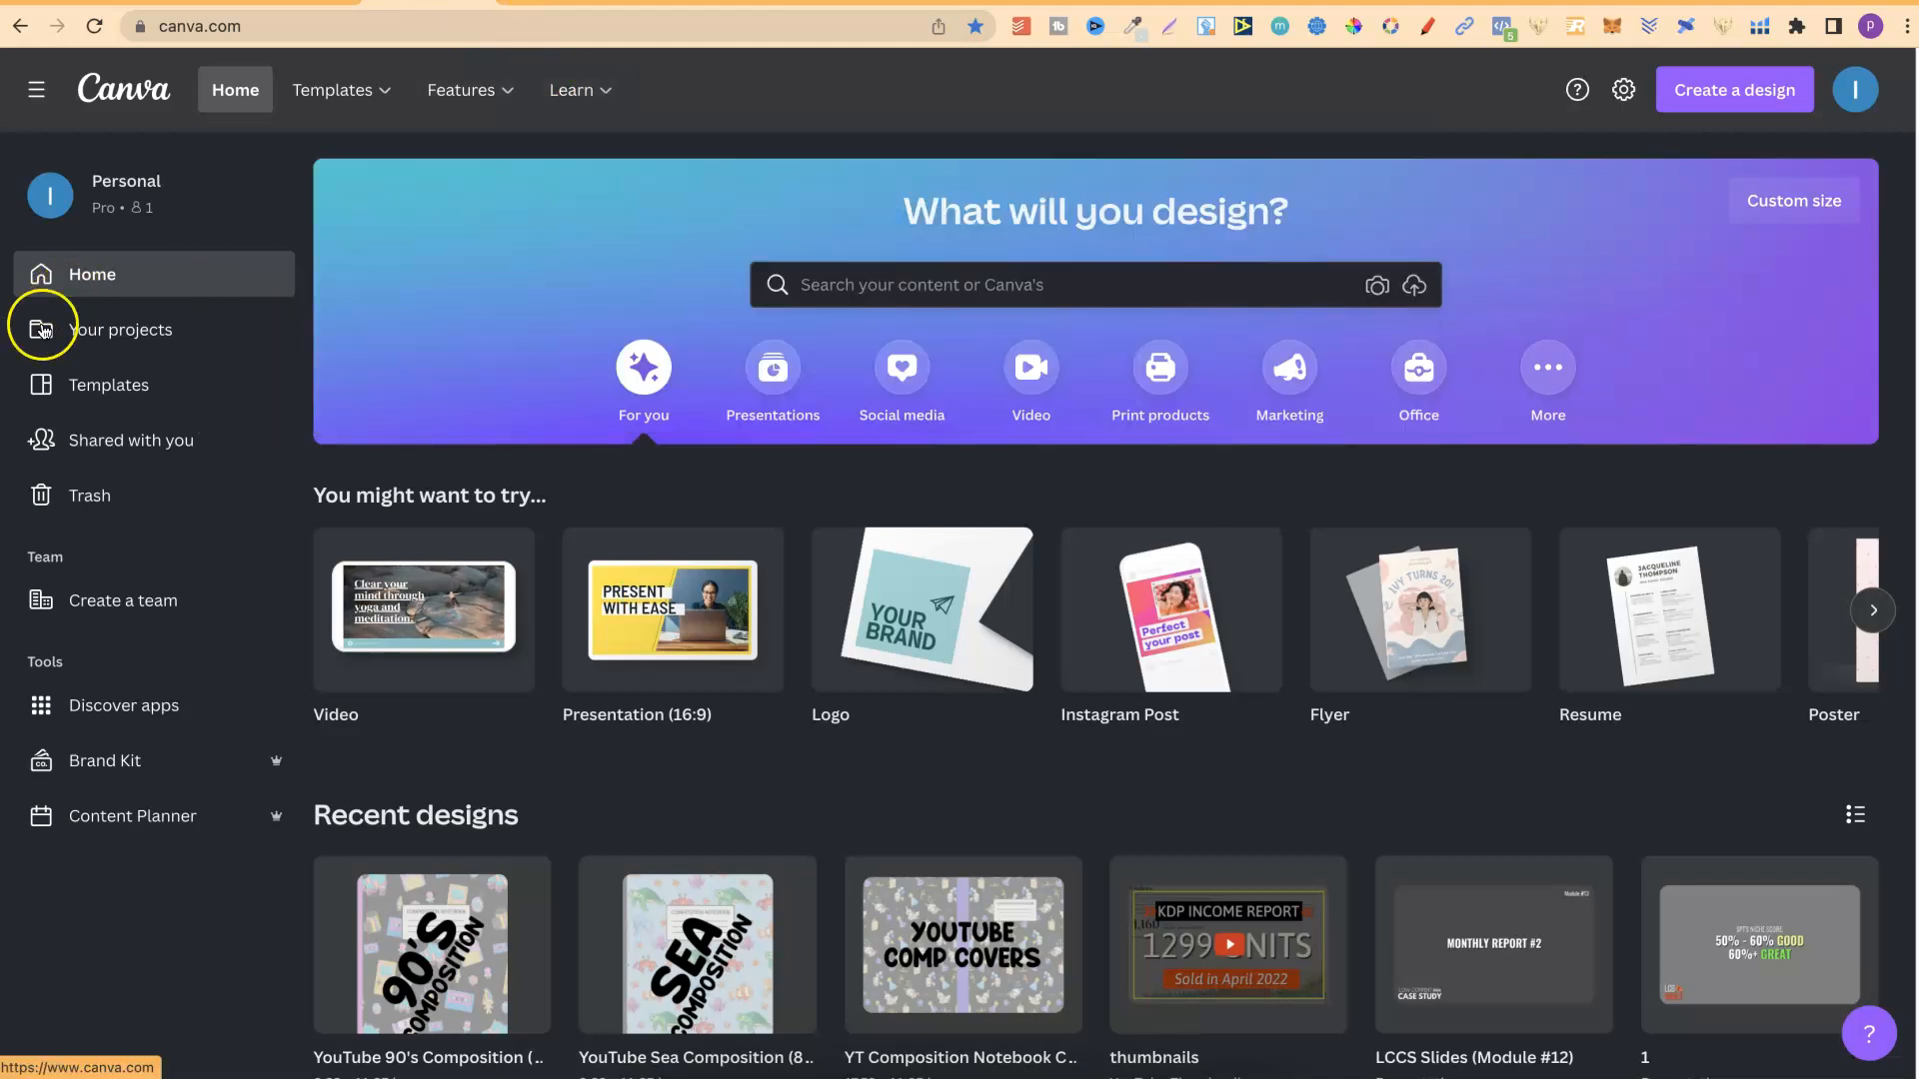
{"action": "left_click", "coordinate": [160, 329]}
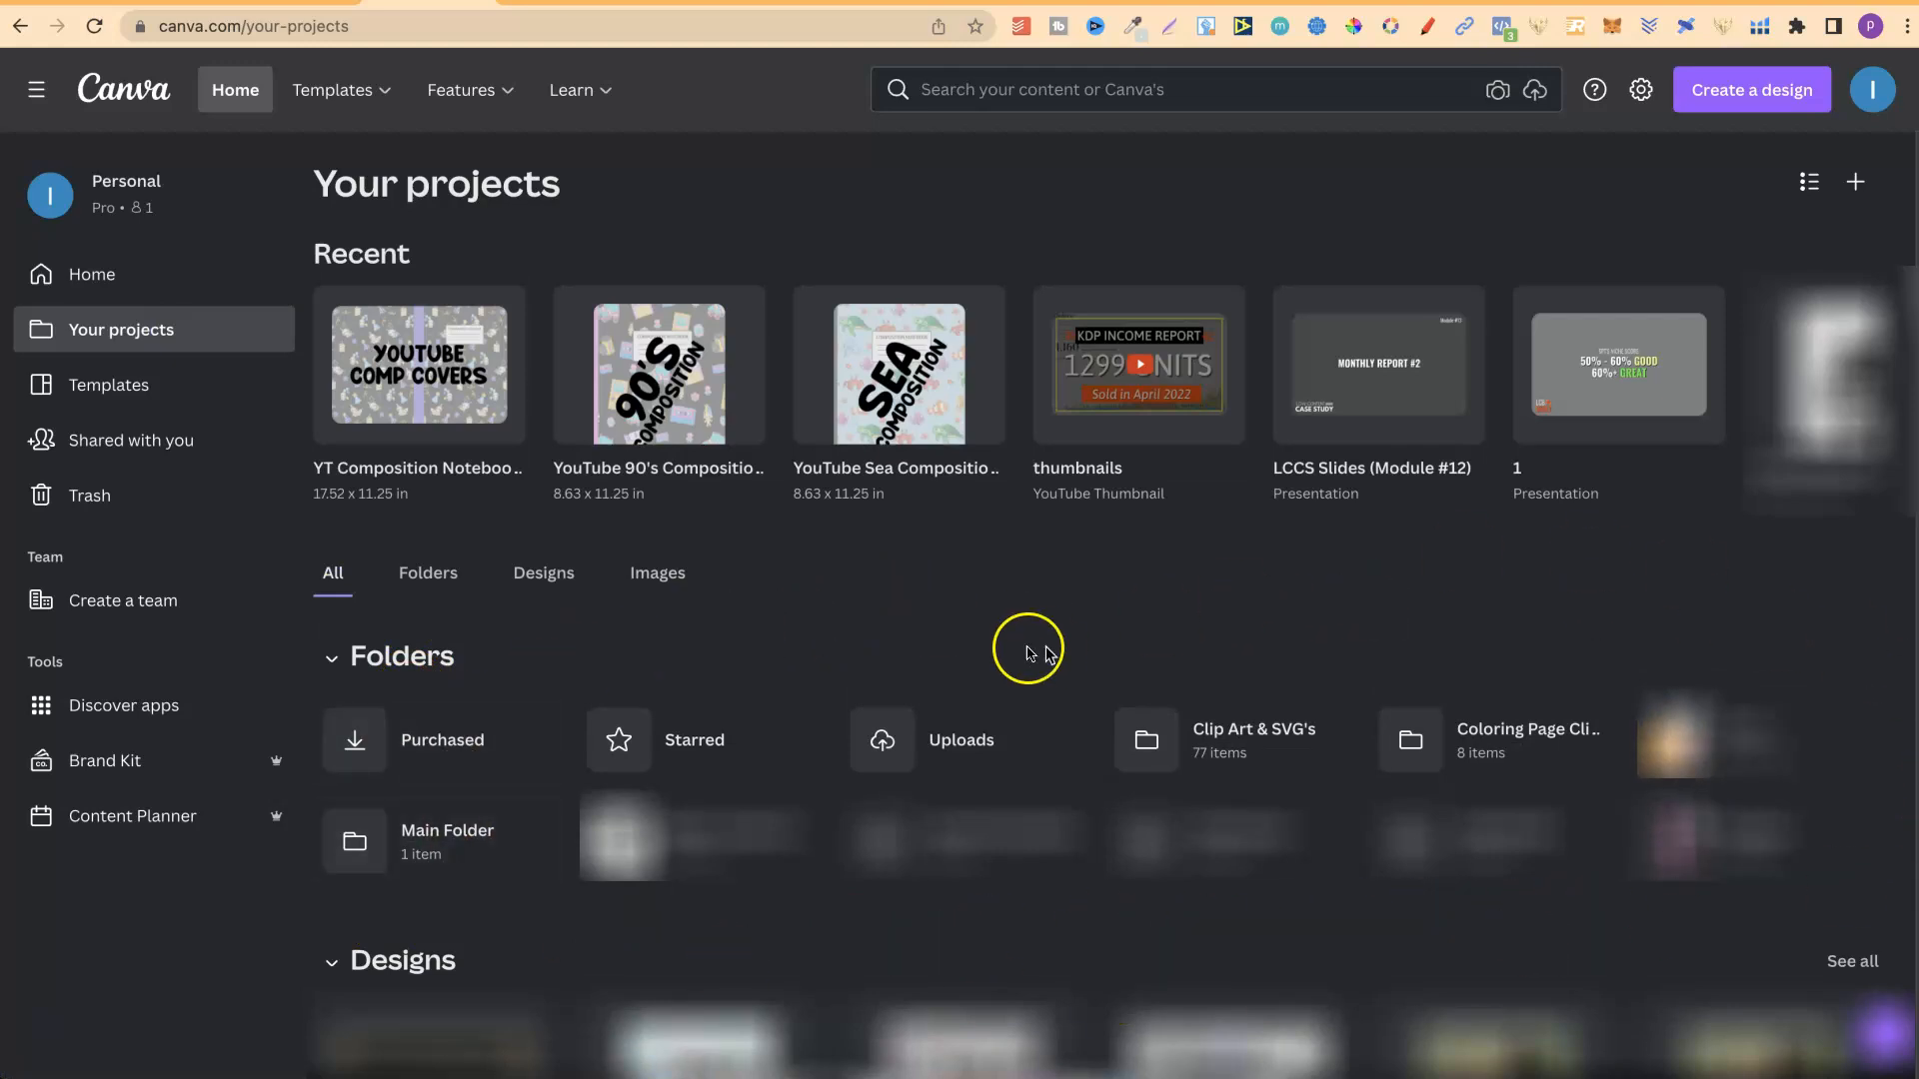
Find the open Google search on how many free folders Canva allows and highlight its featured answer.
{"action": "left_click", "coordinate": [609, 466]}
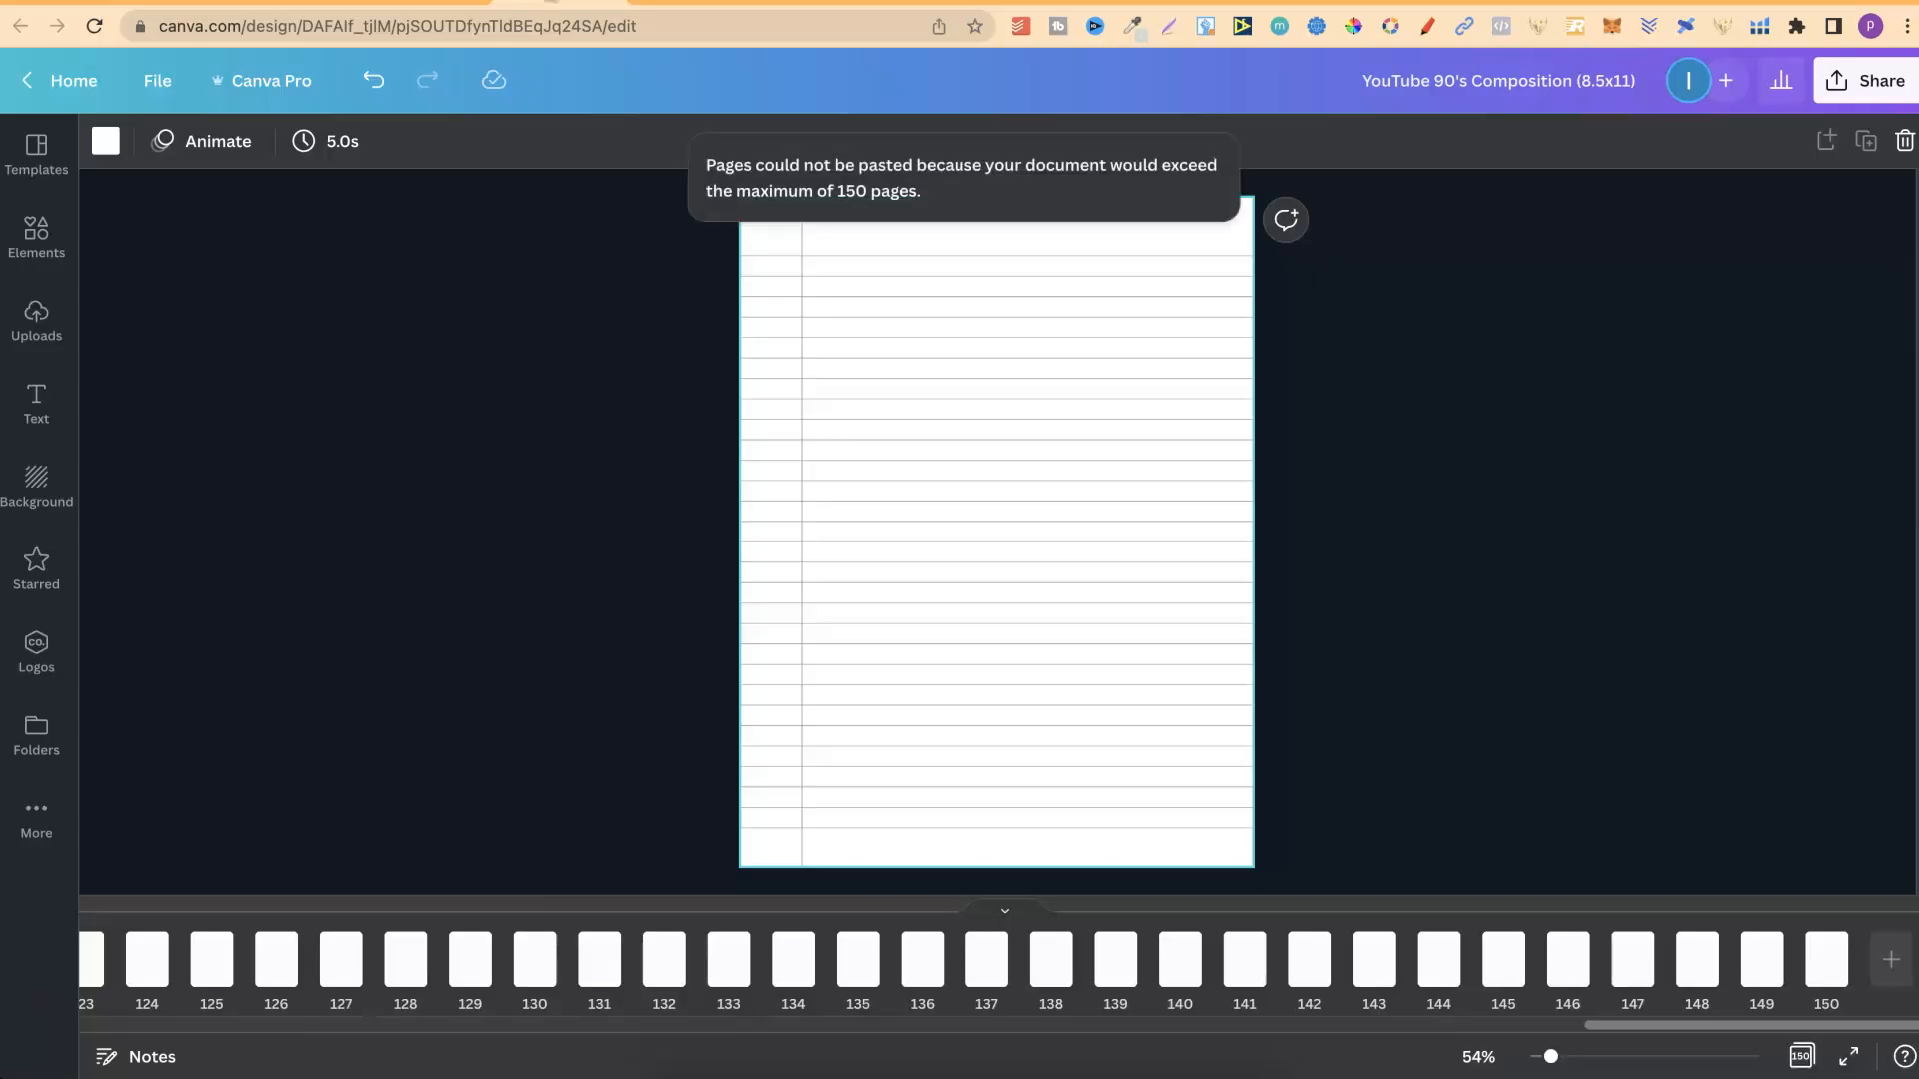
{"action": "left_click", "coordinate": [665, 2]}
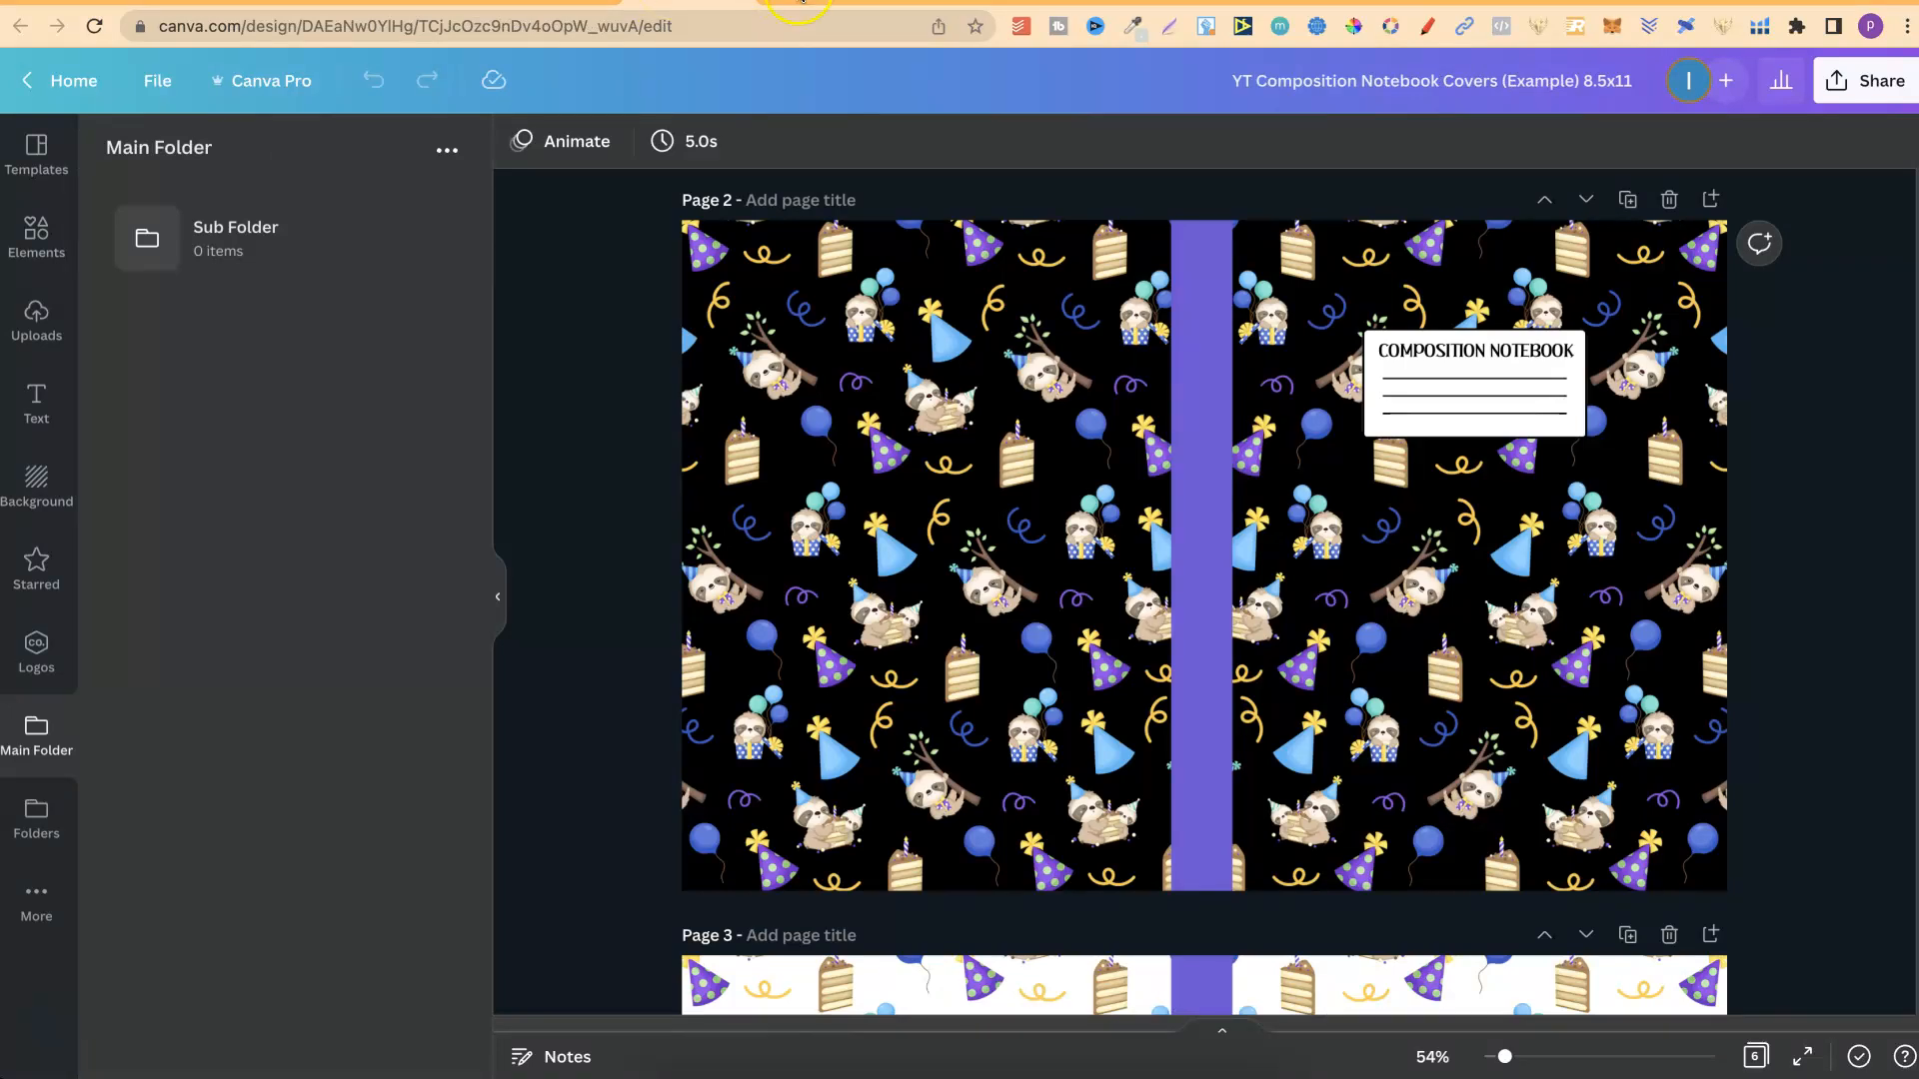
{"action": "left_click", "coordinate": [800, 3]}
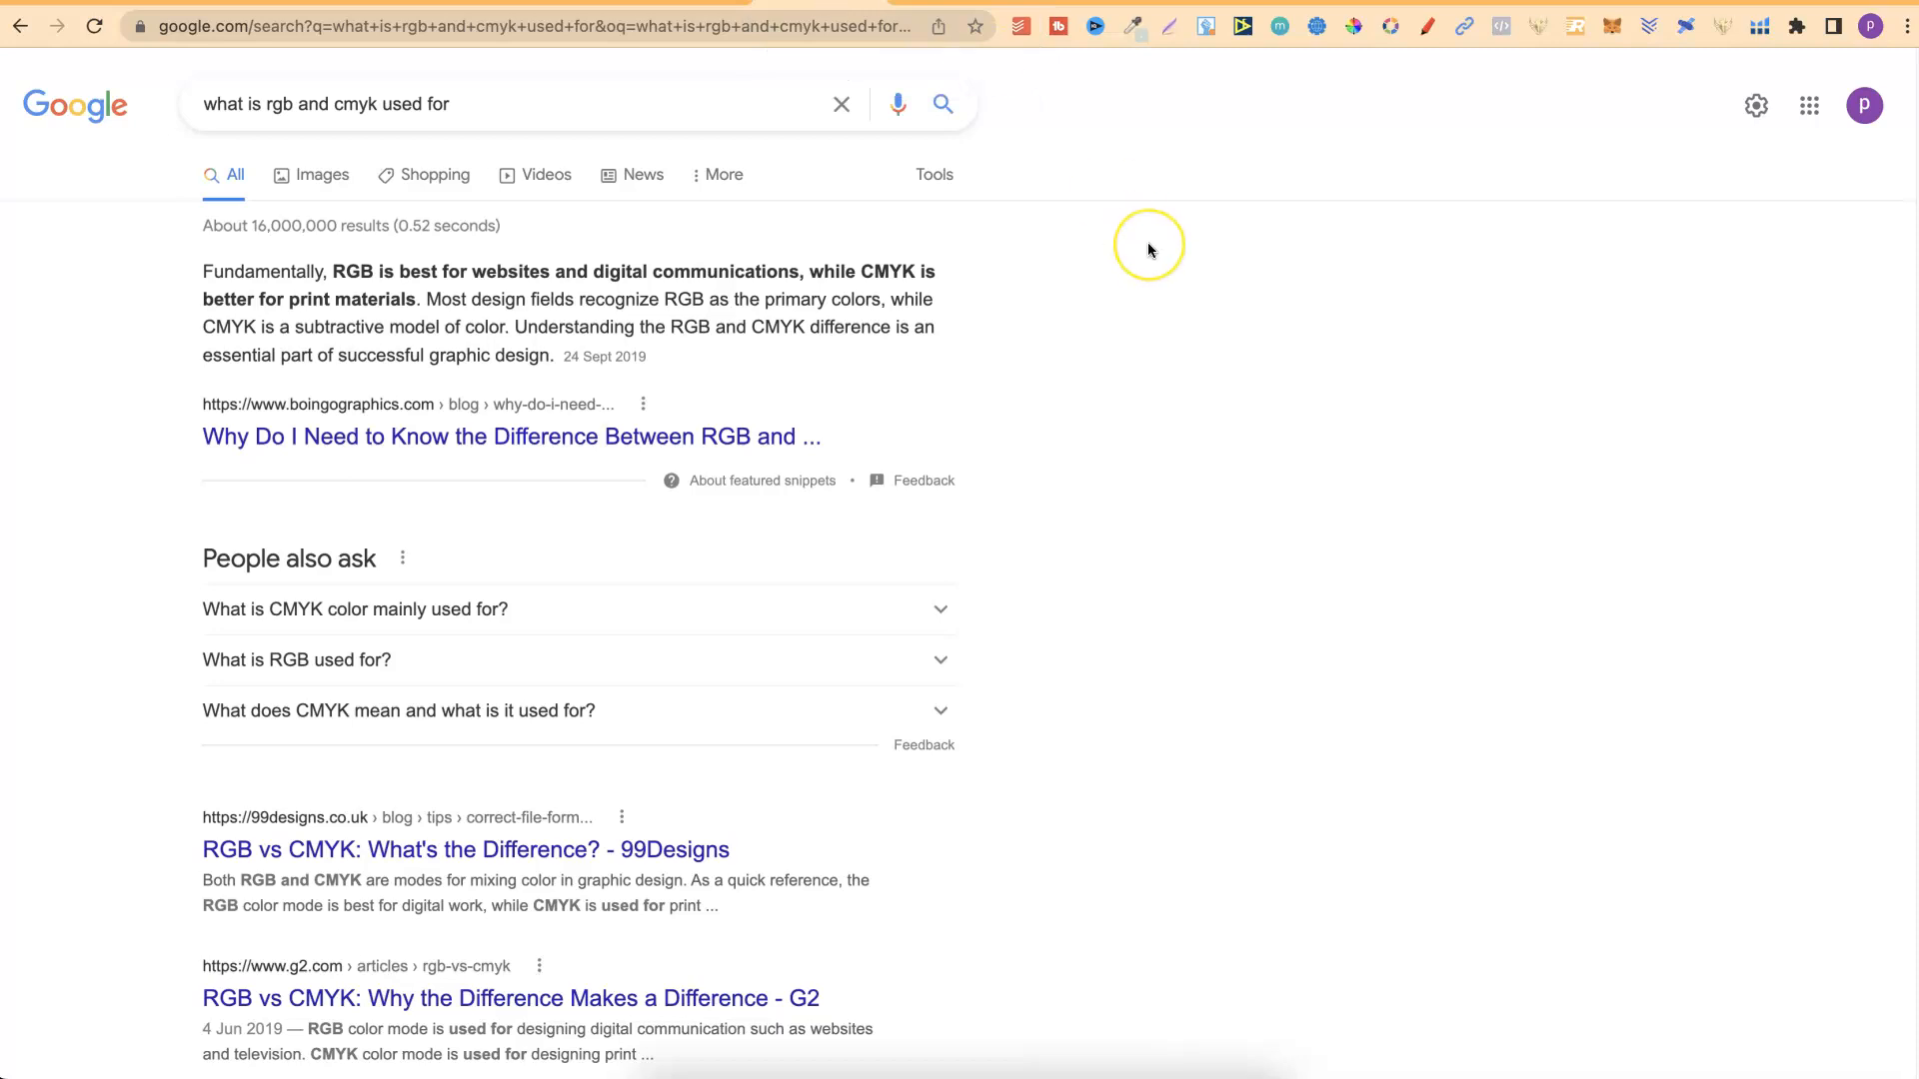
{"action": "left_click", "coordinate": [920, 3]}
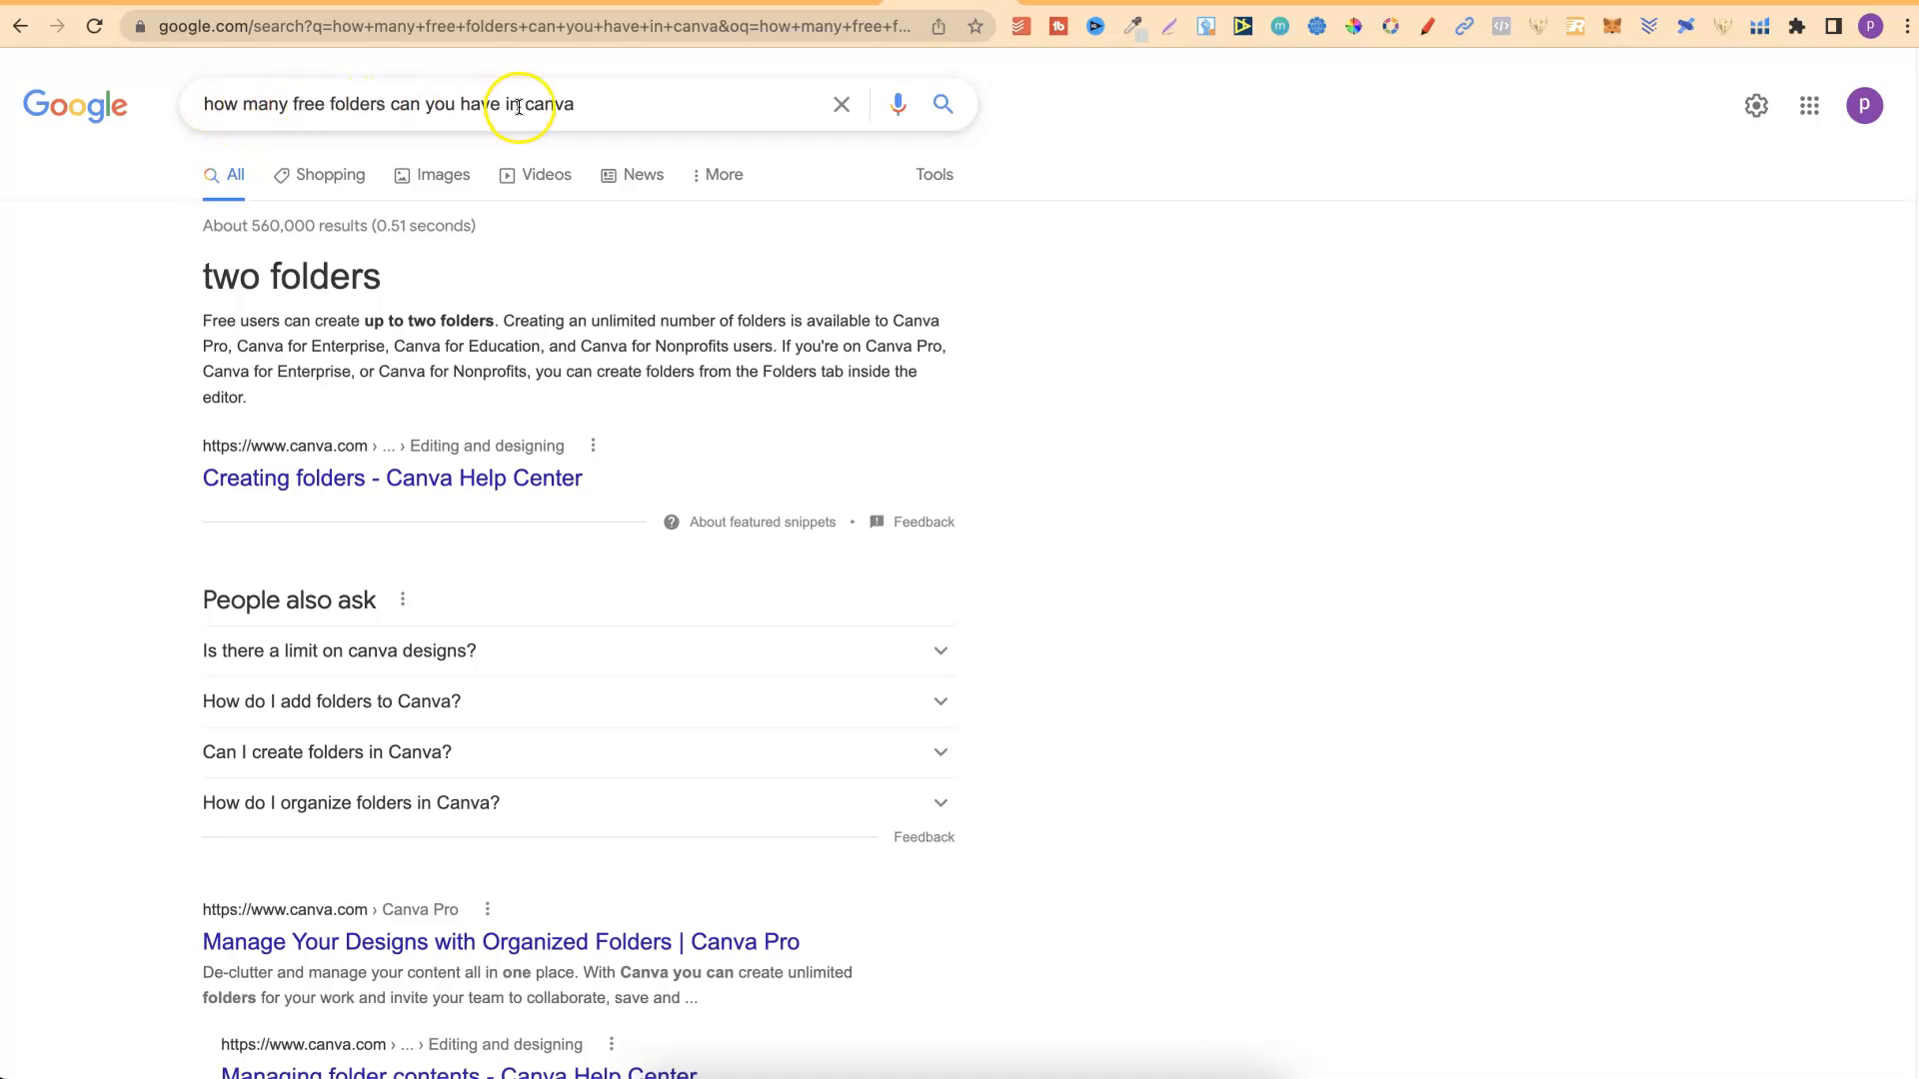
{"action": "triple_click", "coordinate": [342, 279]}
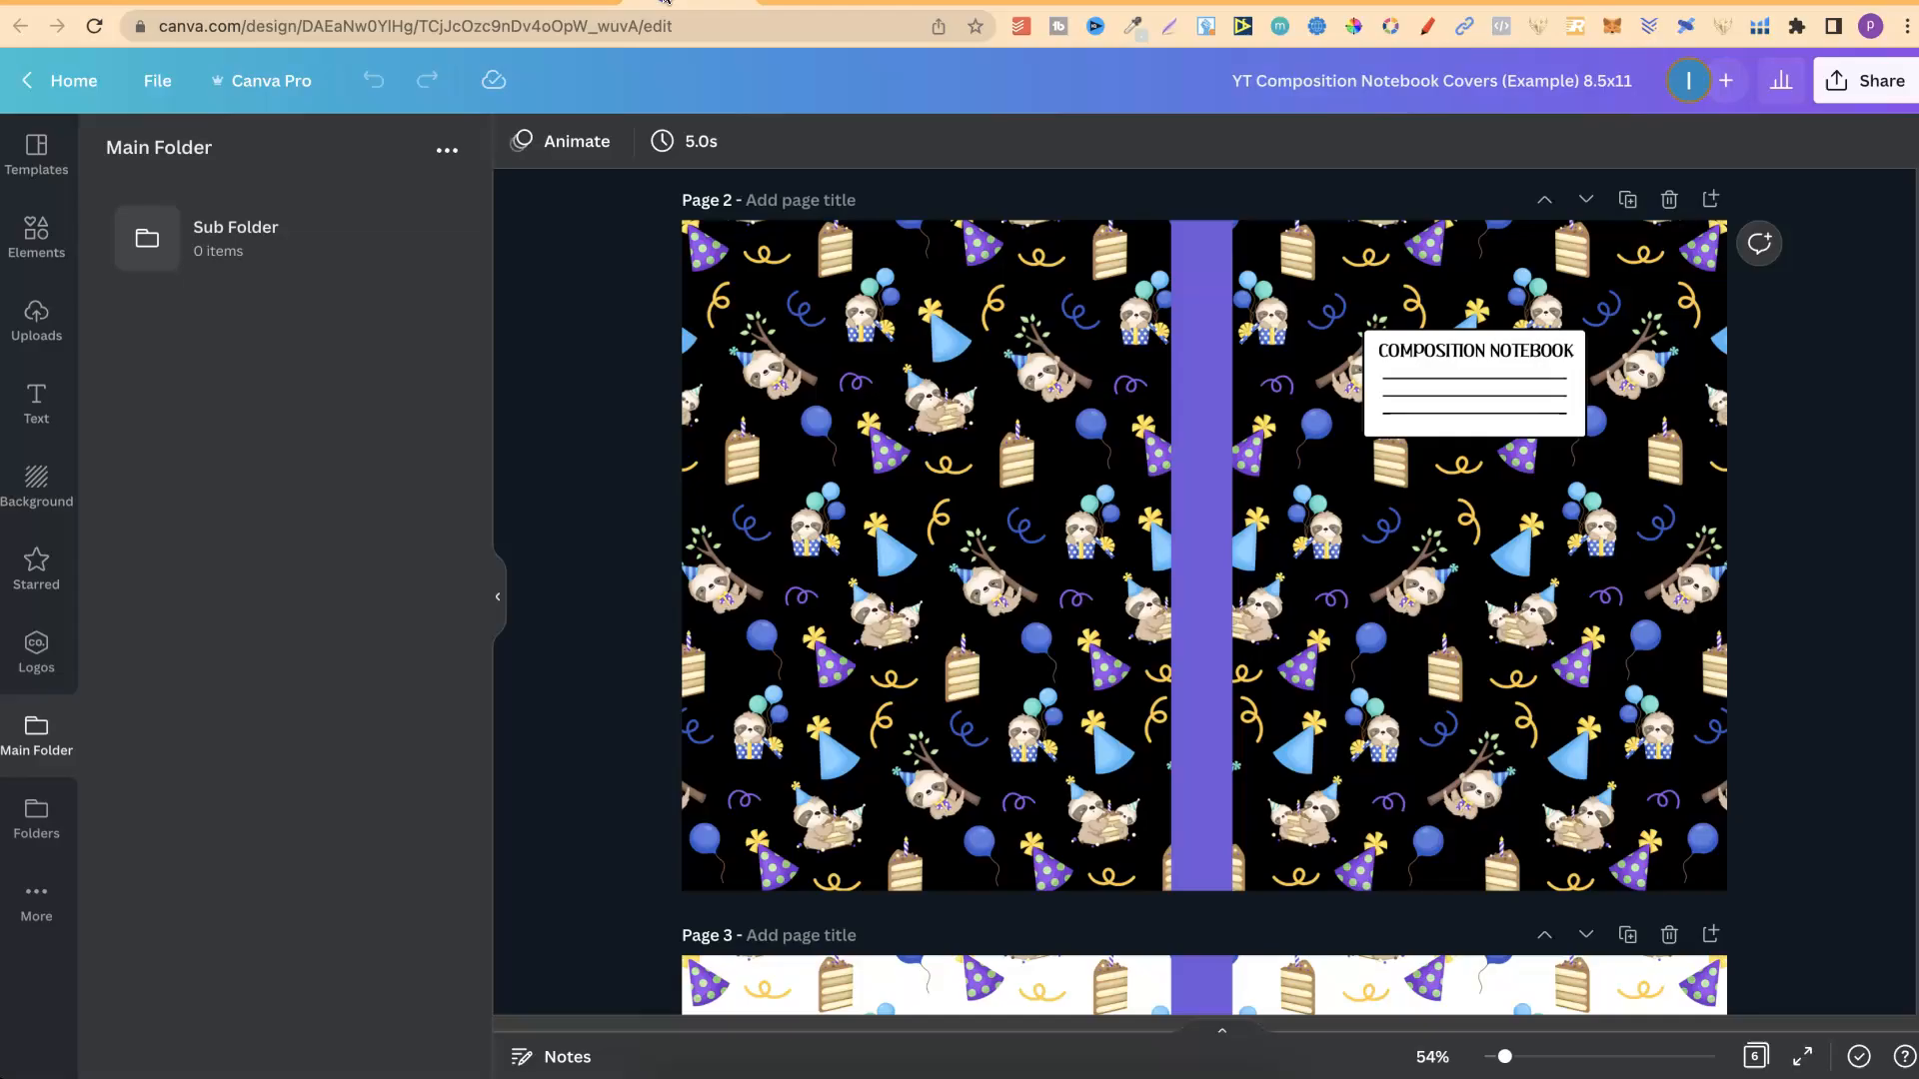
Switch to the YouTube 90's Composition design and search the elements for "monkey".
{"action": "left_click", "coordinate": [15, 920]}
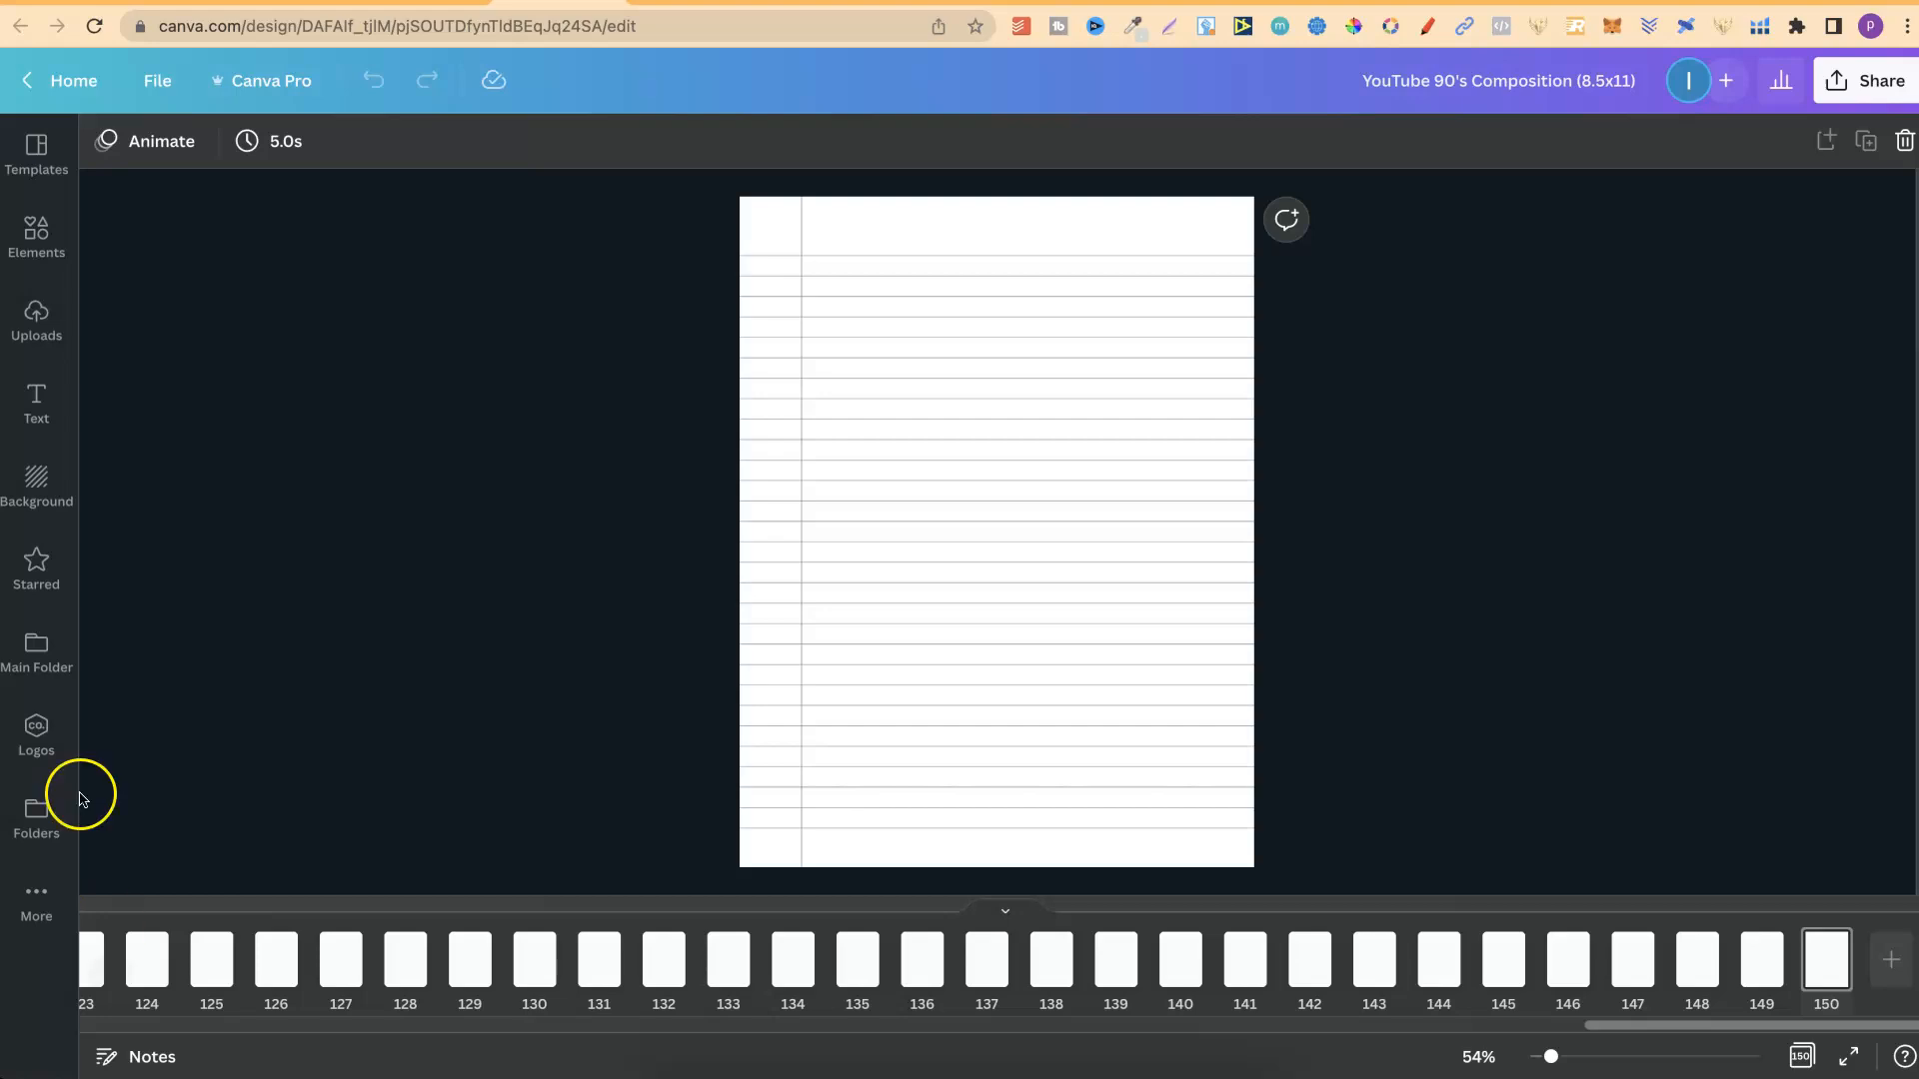
{"action": "left_click", "coordinate": [34, 240]}
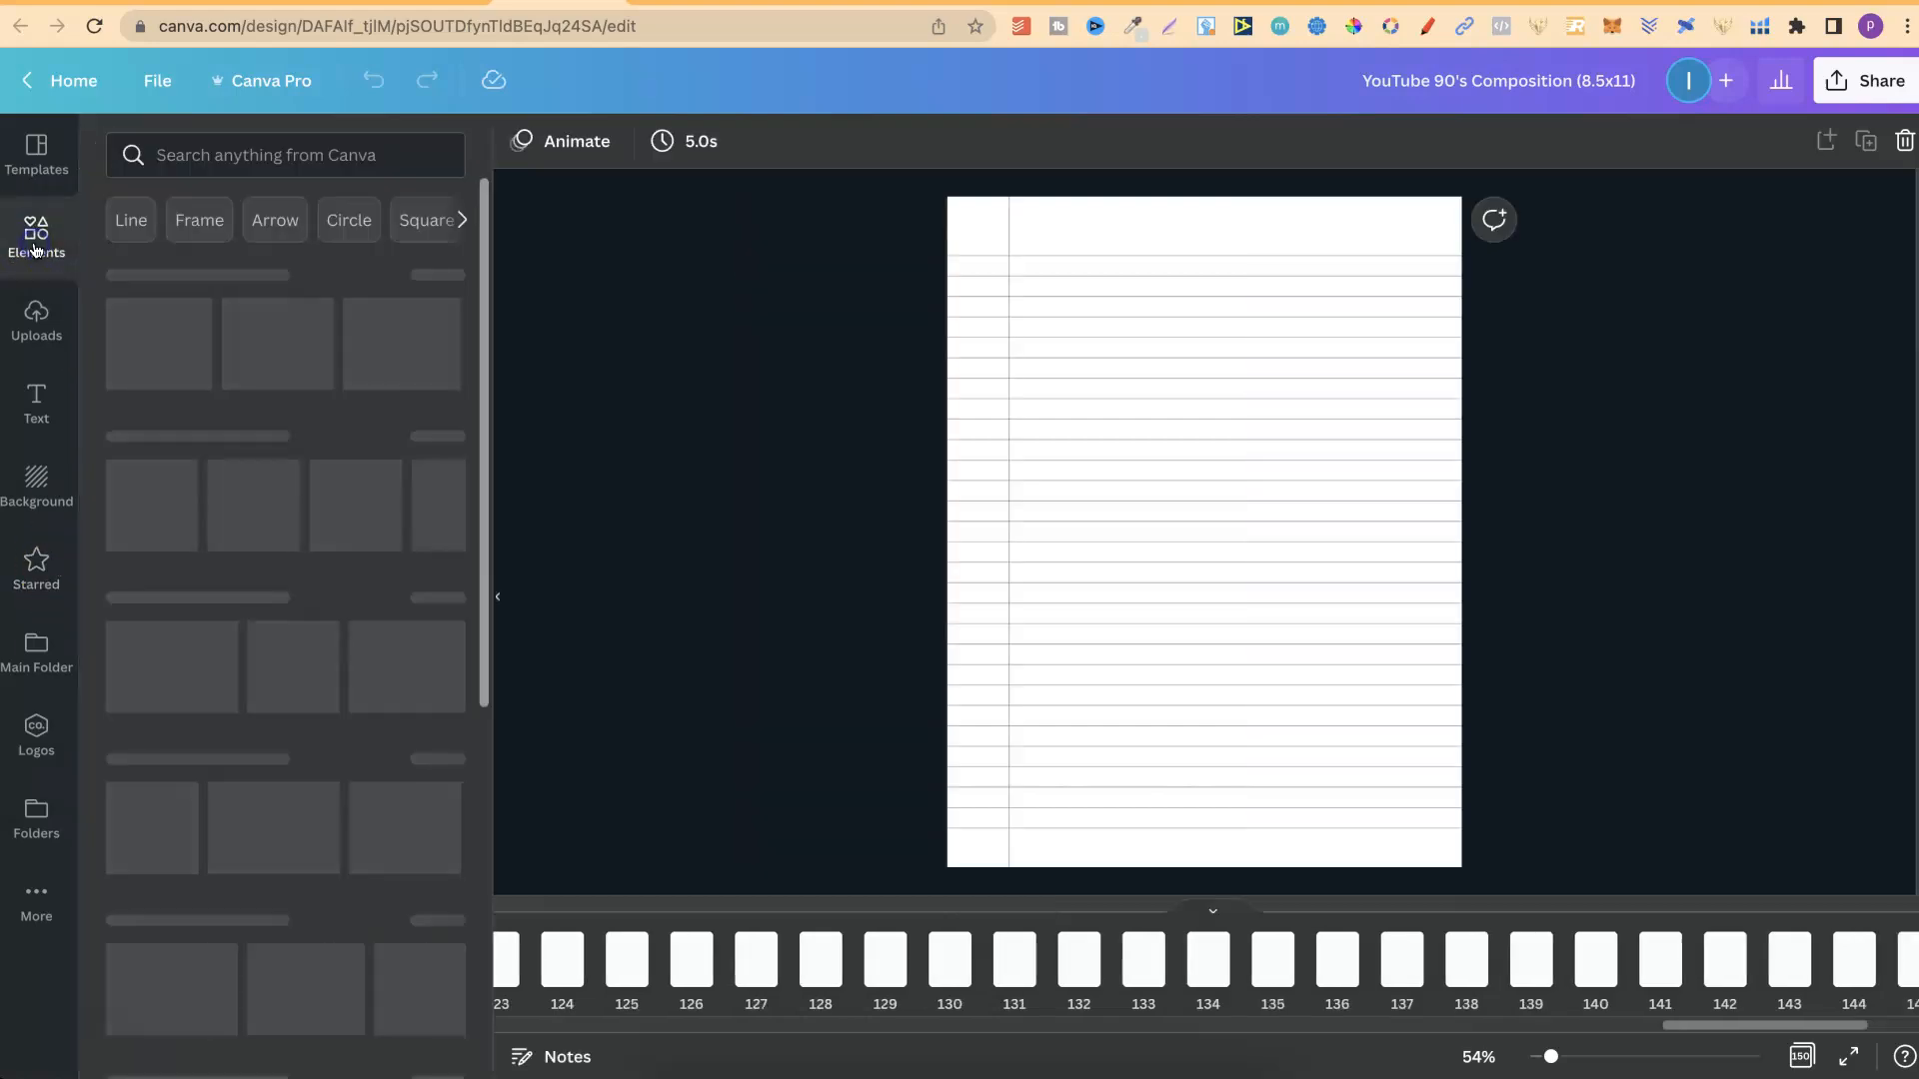
{"action": "left_click", "coordinate": [275, 153]}
{"action": "type", "text": "monkey"}
{"action": "key", "text": "Return"}
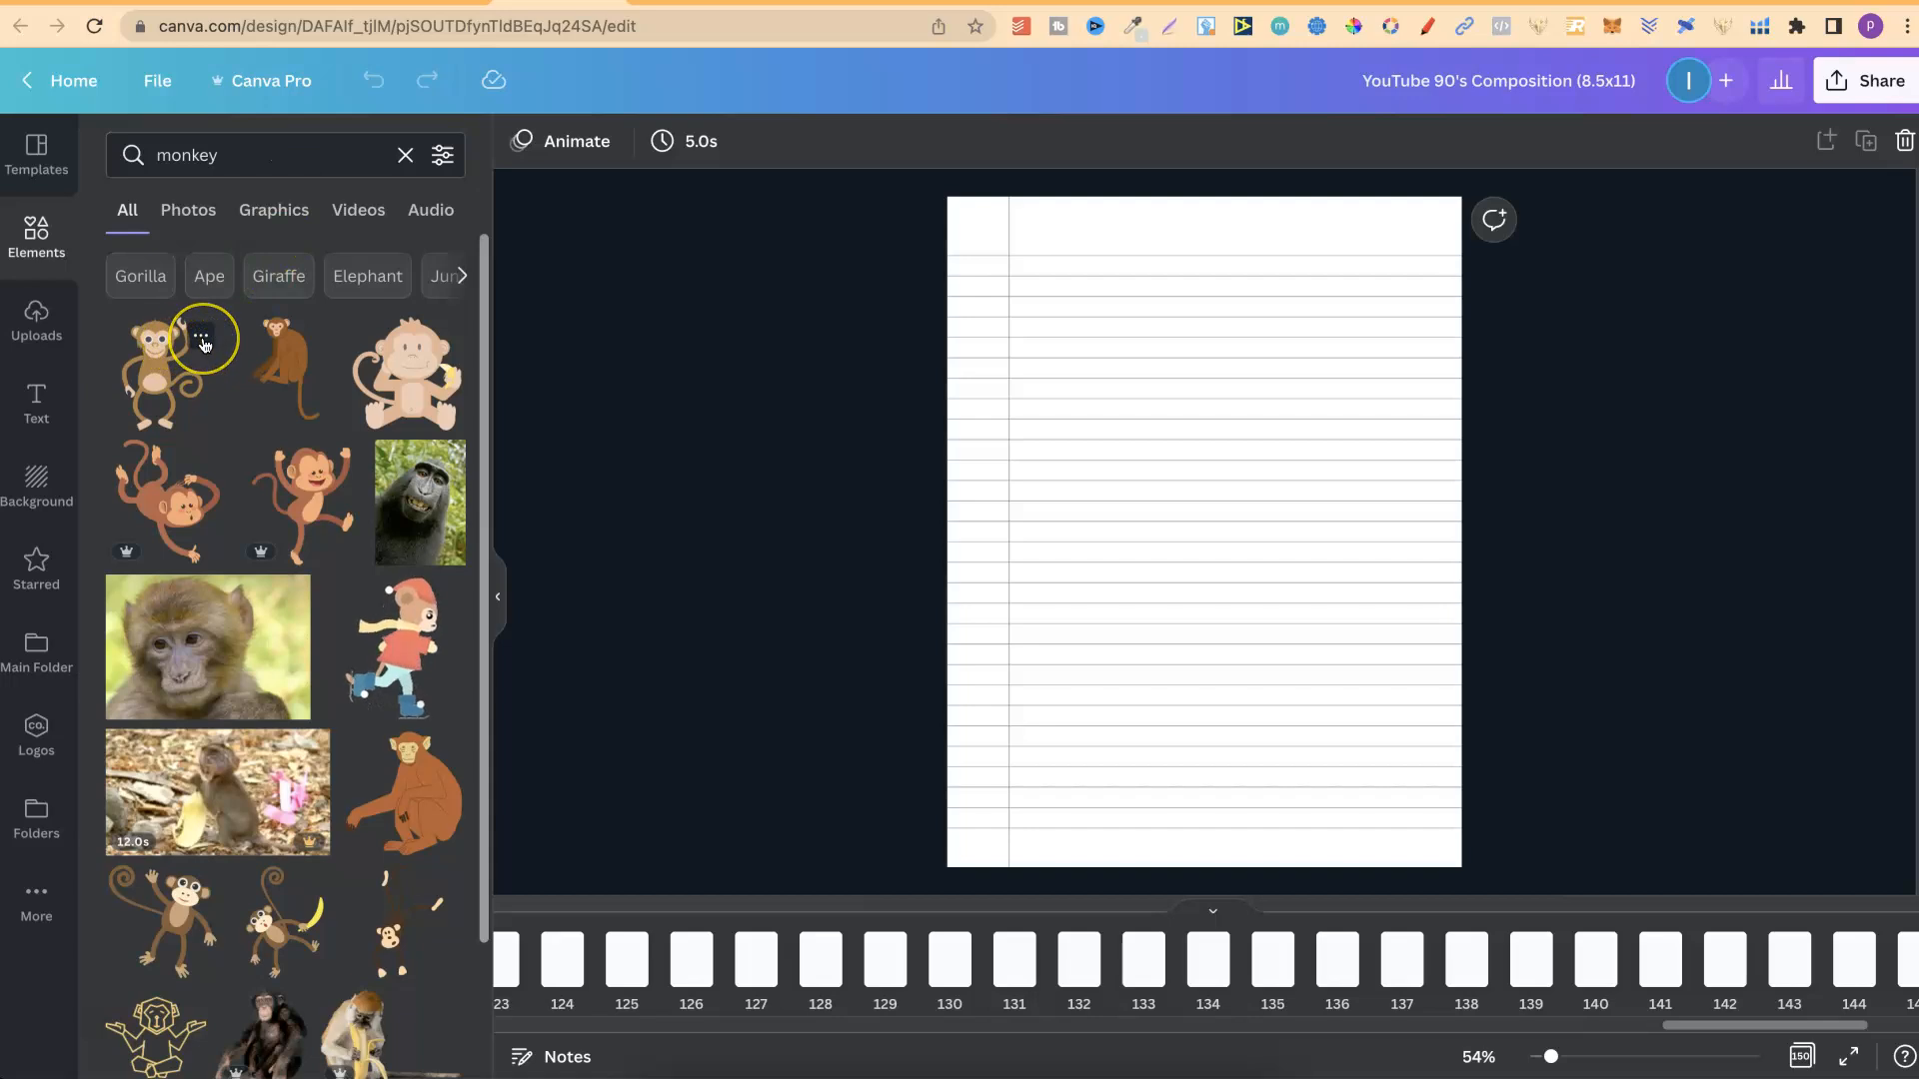
Add the first monkey graphic in the results to Main Folder and display that folder's contents.
{"action": "left_click", "coordinate": [203, 344]}
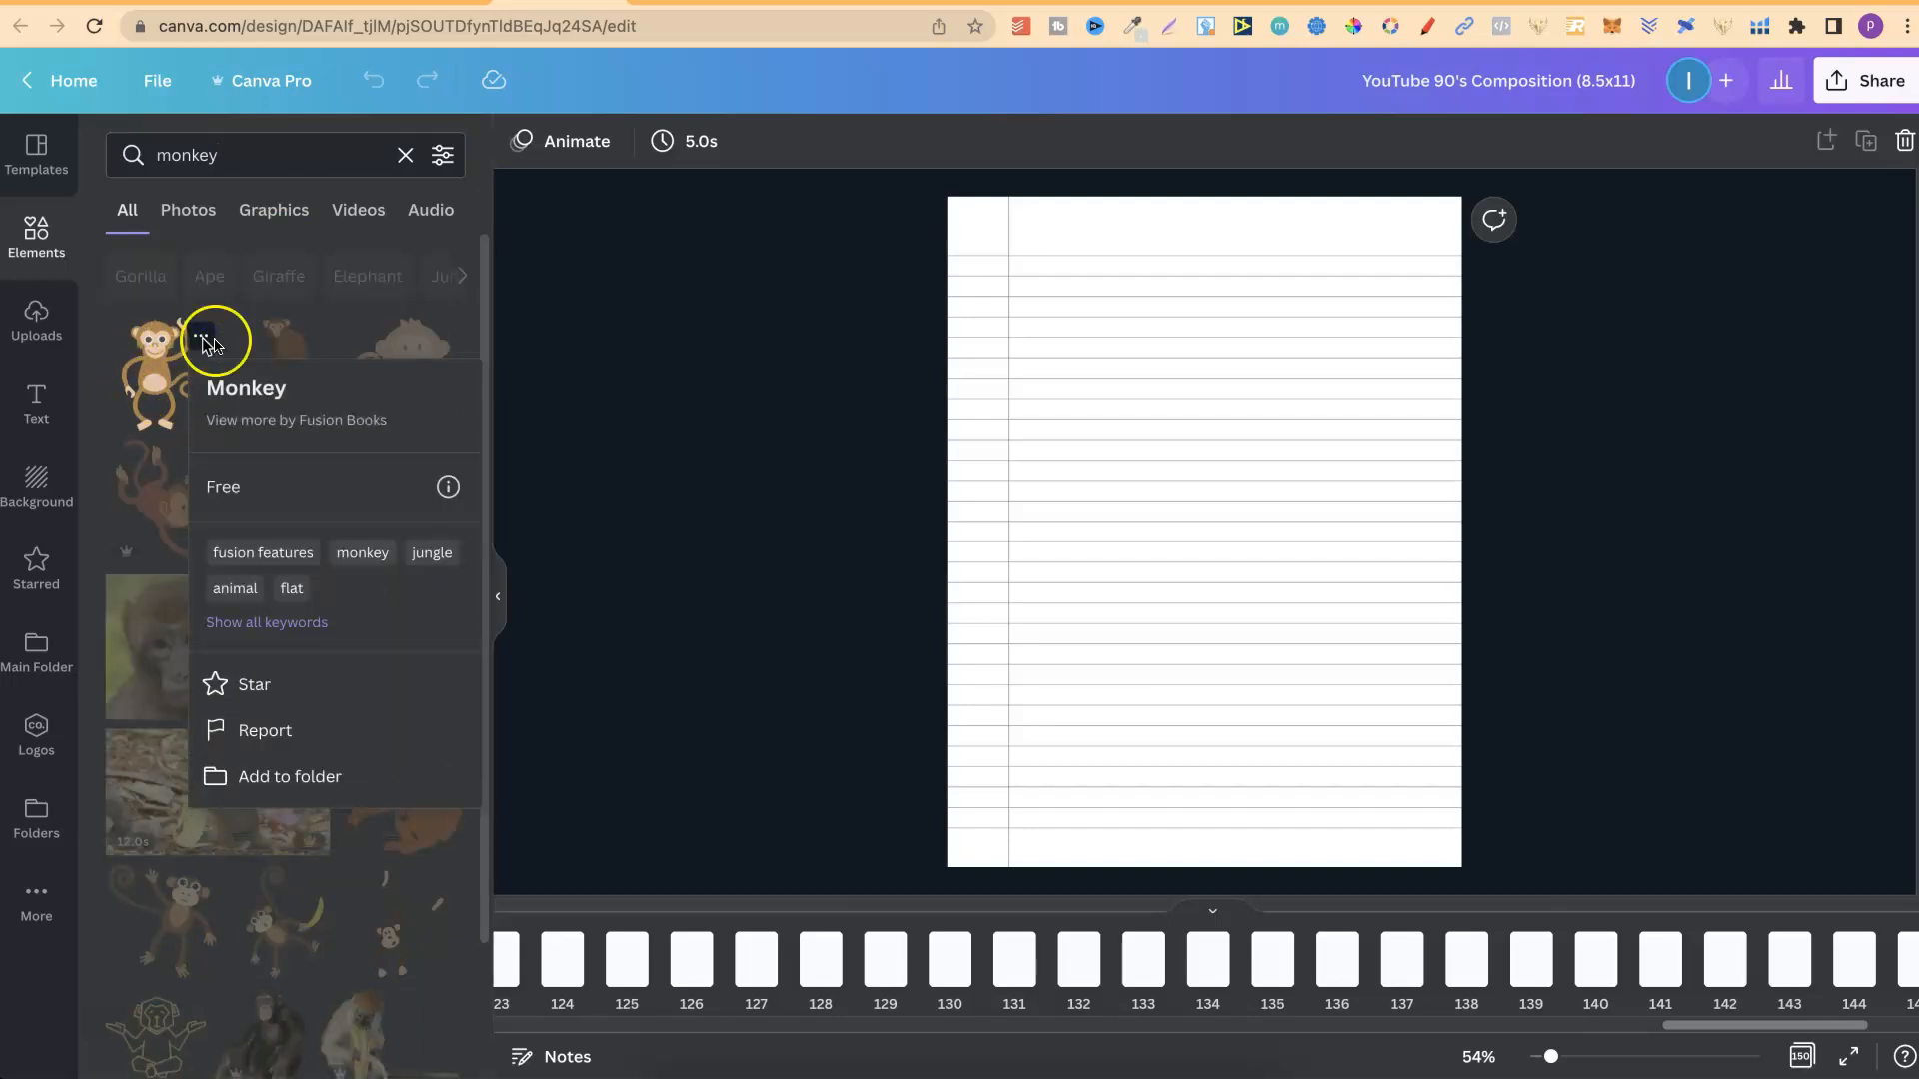
{"action": "left_click", "coordinate": [303, 774]}
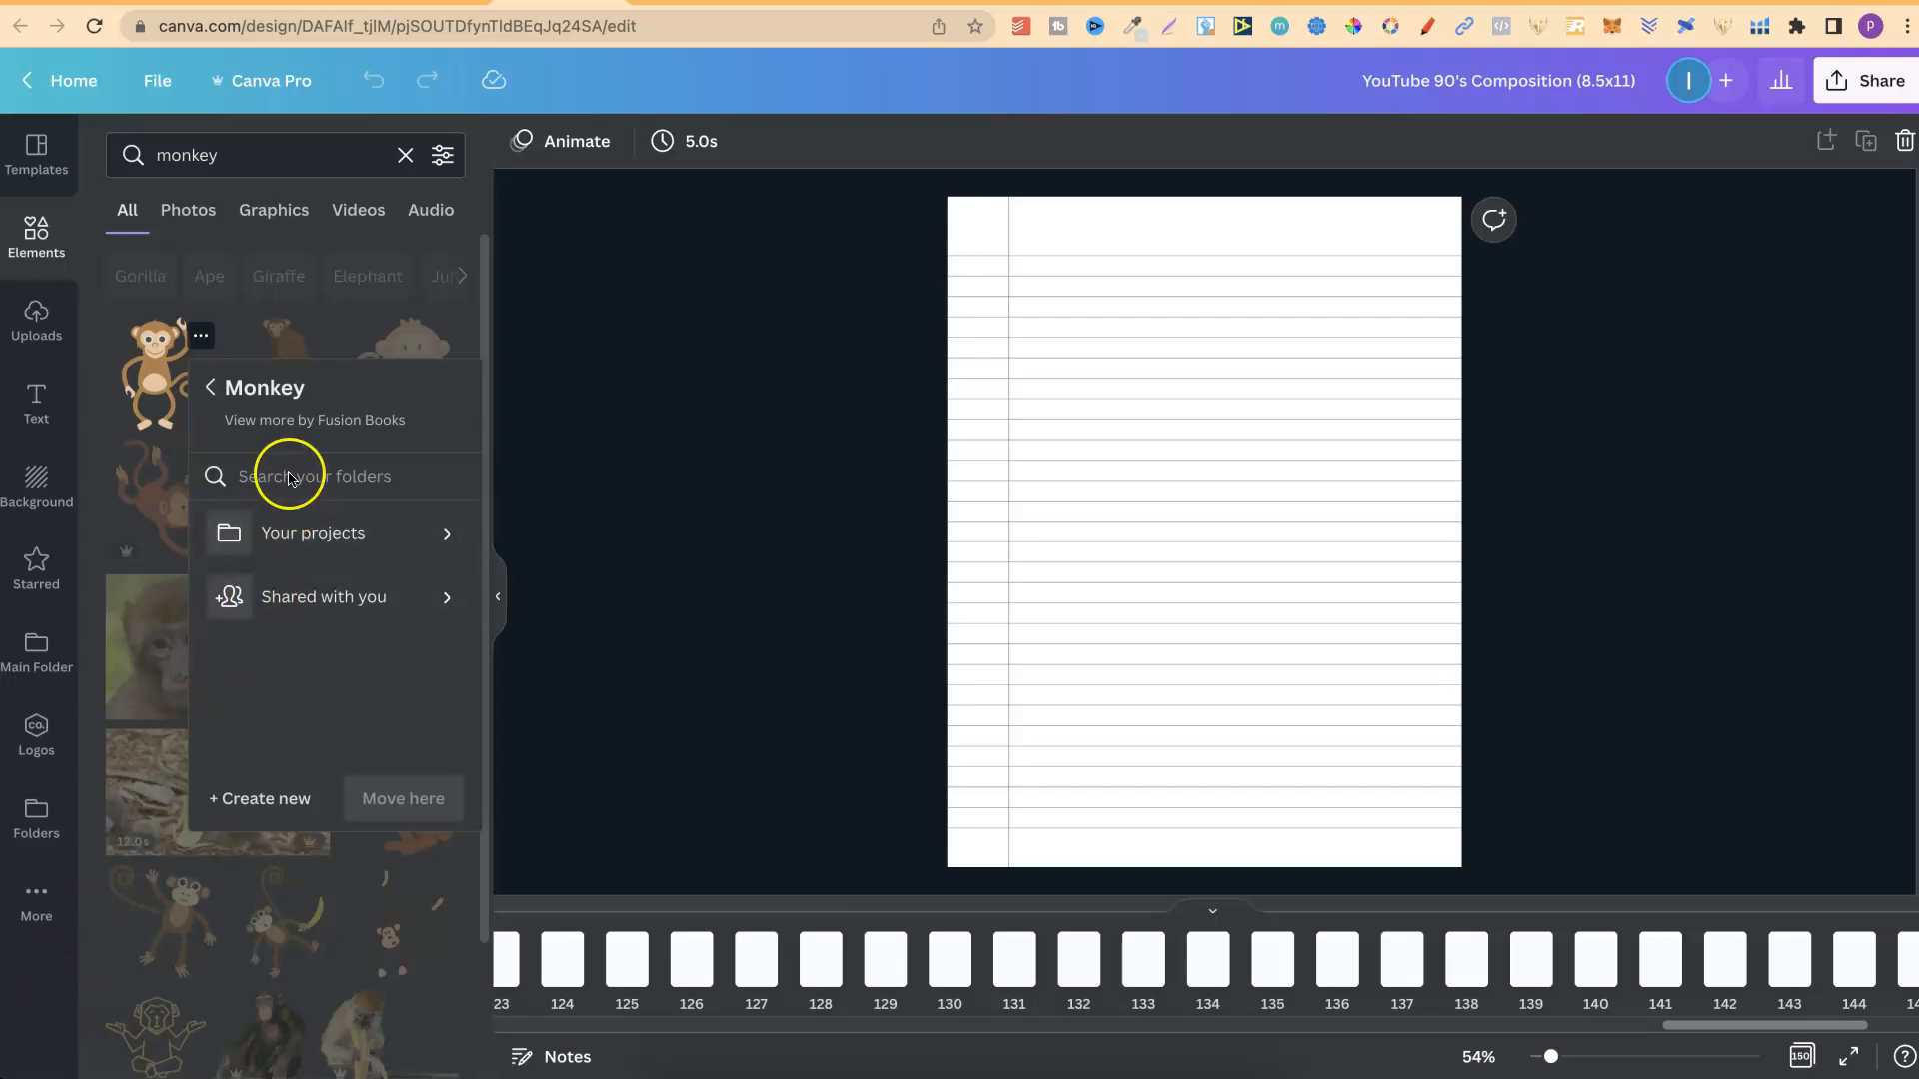
{"action": "left_click", "coordinate": [324, 479]}
{"action": "type", "text": "main"}
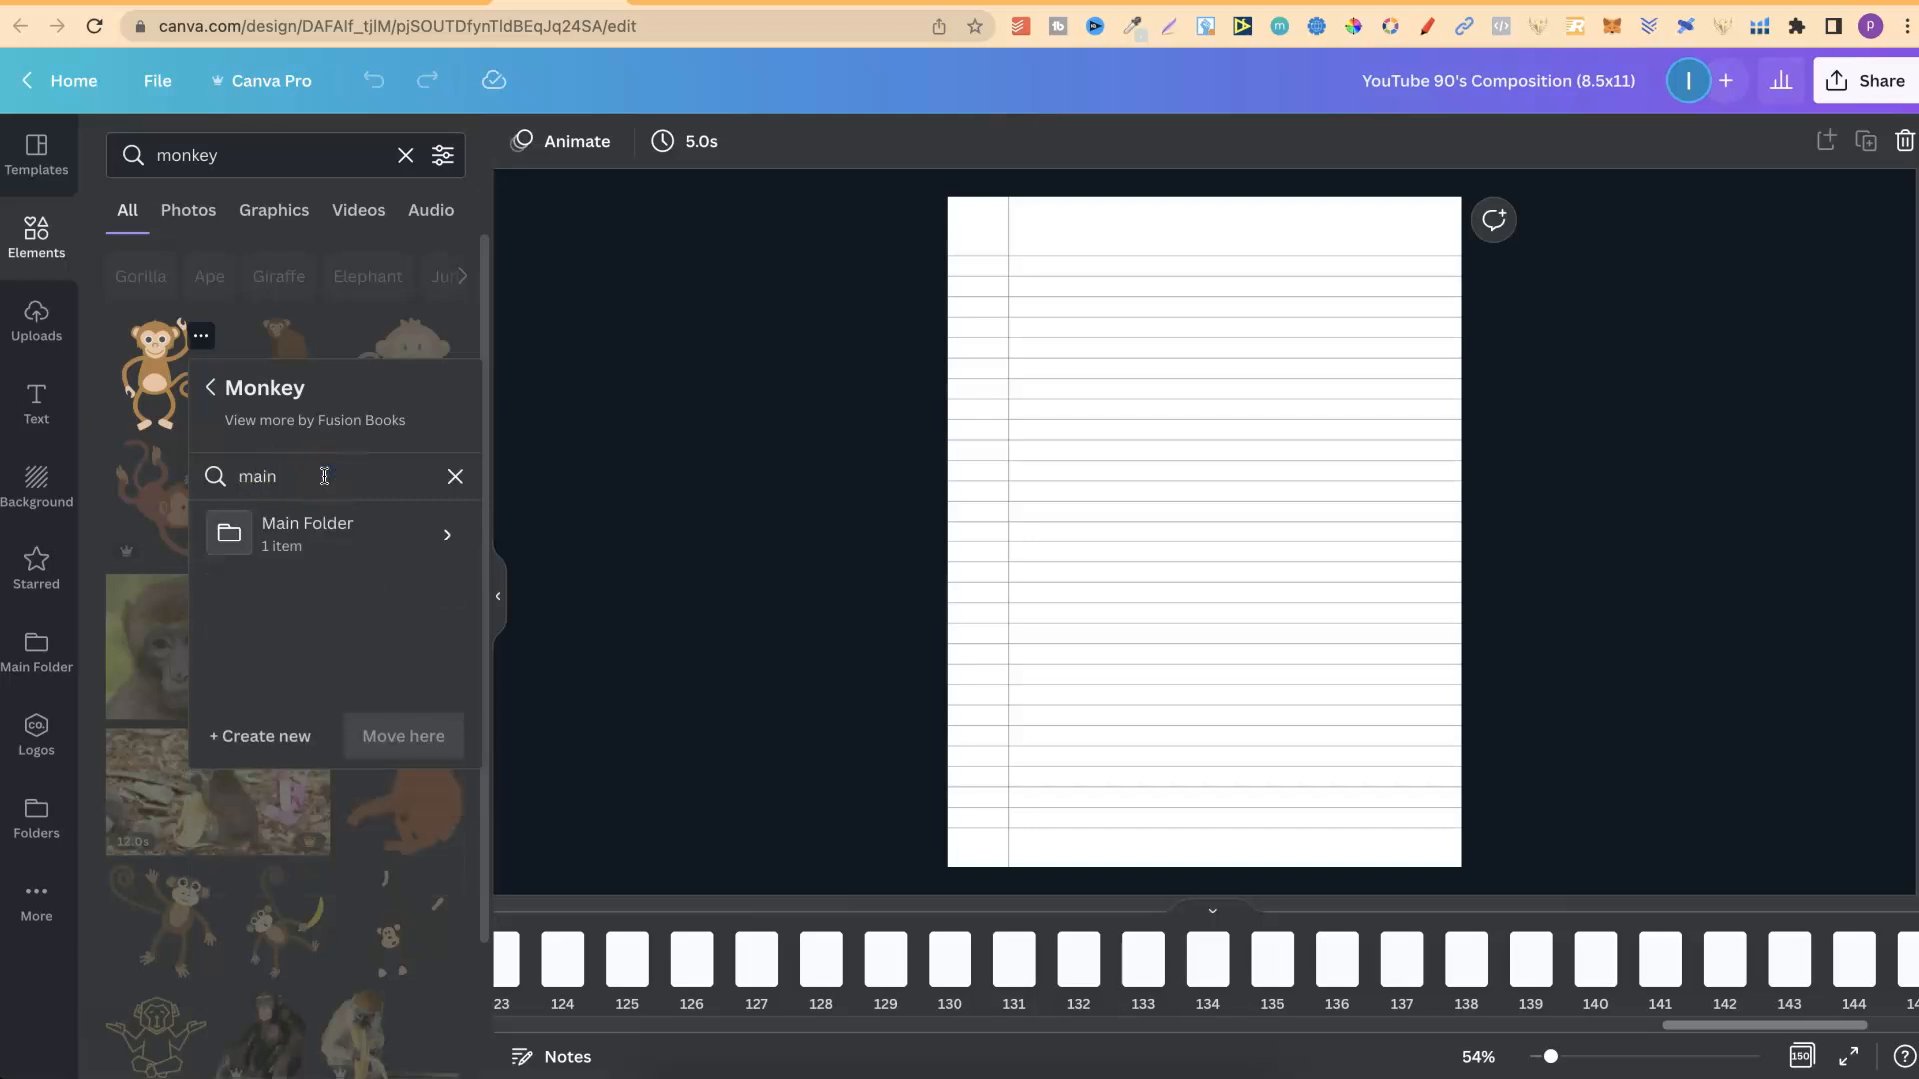
{"action": "left_click", "coordinate": [341, 548]}
{"action": "left_click", "coordinate": [395, 741]}
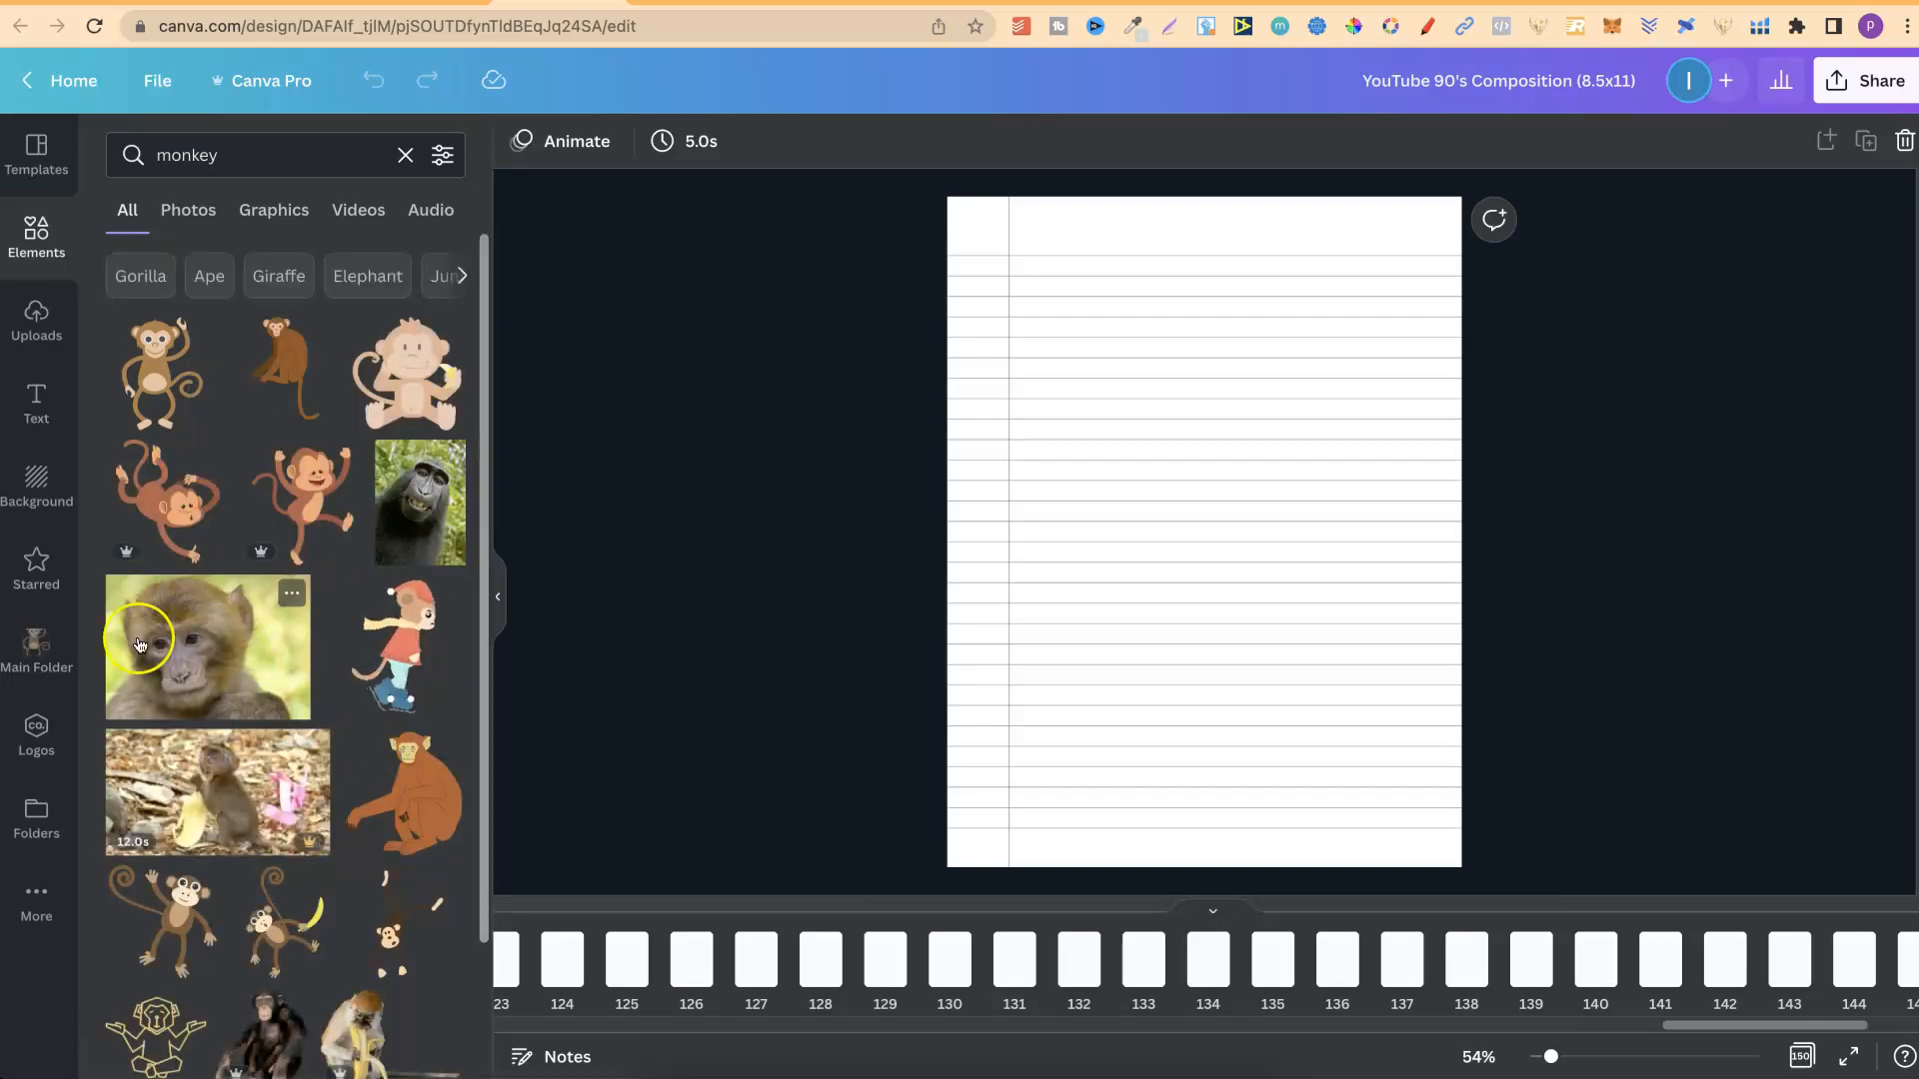
{"action": "left_click", "coordinate": [30, 647]}
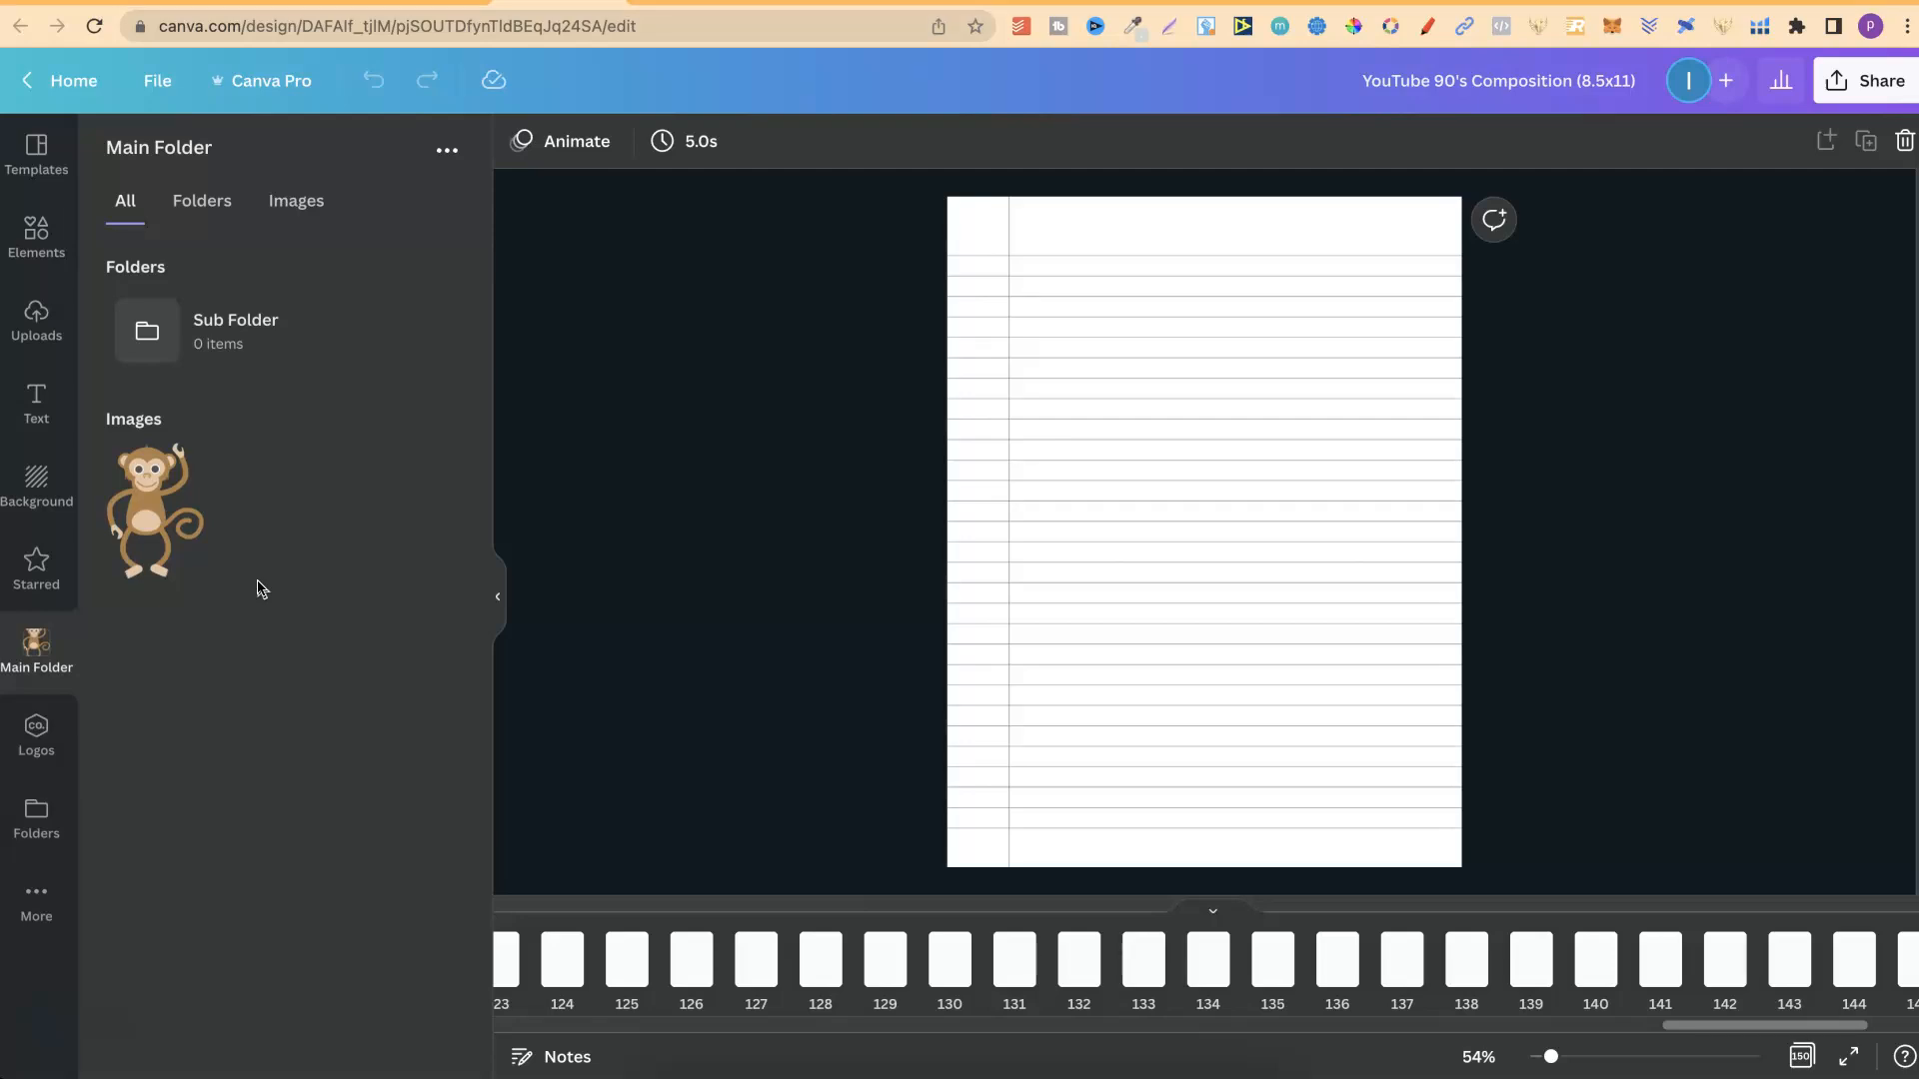
Star the same monkey graphic from the element search results and display the starred items.
{"action": "left_click", "coordinate": [16, 232]}
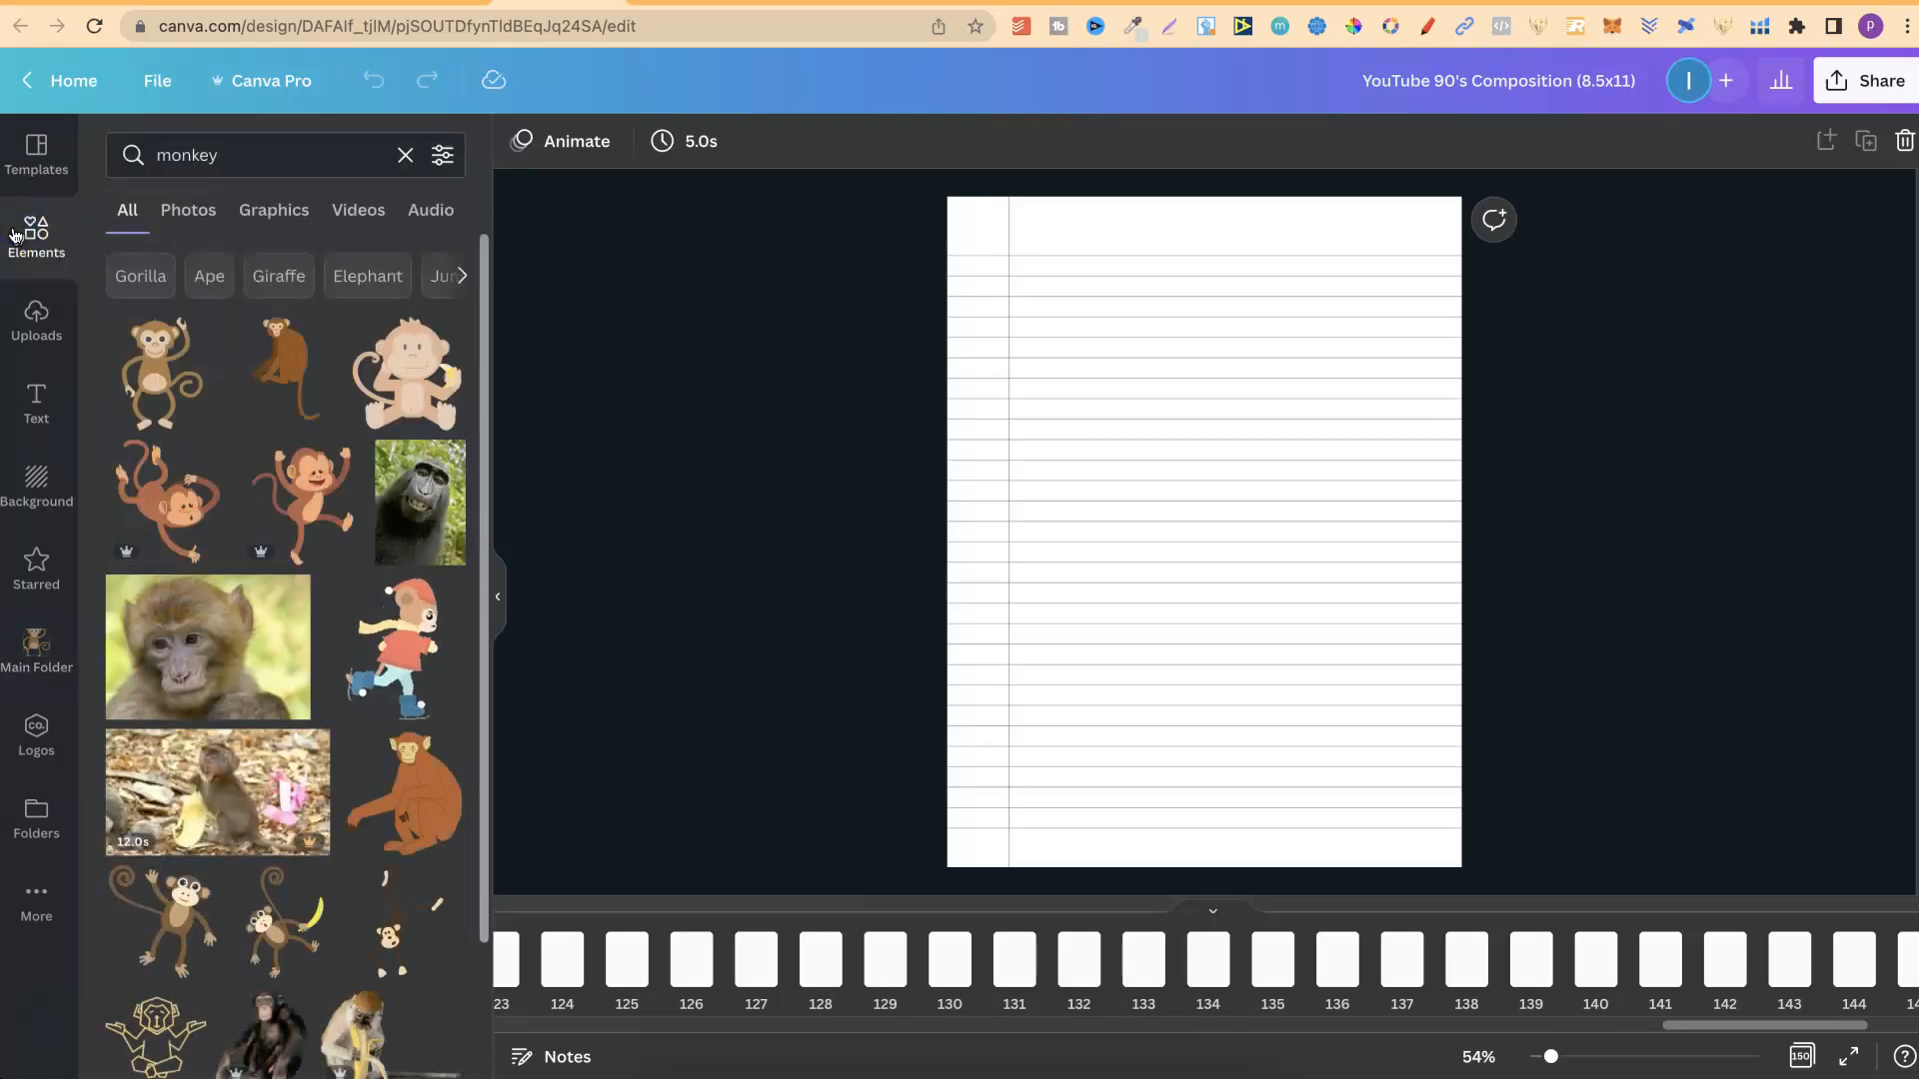
{"action": "left_click", "coordinate": [201, 338]}
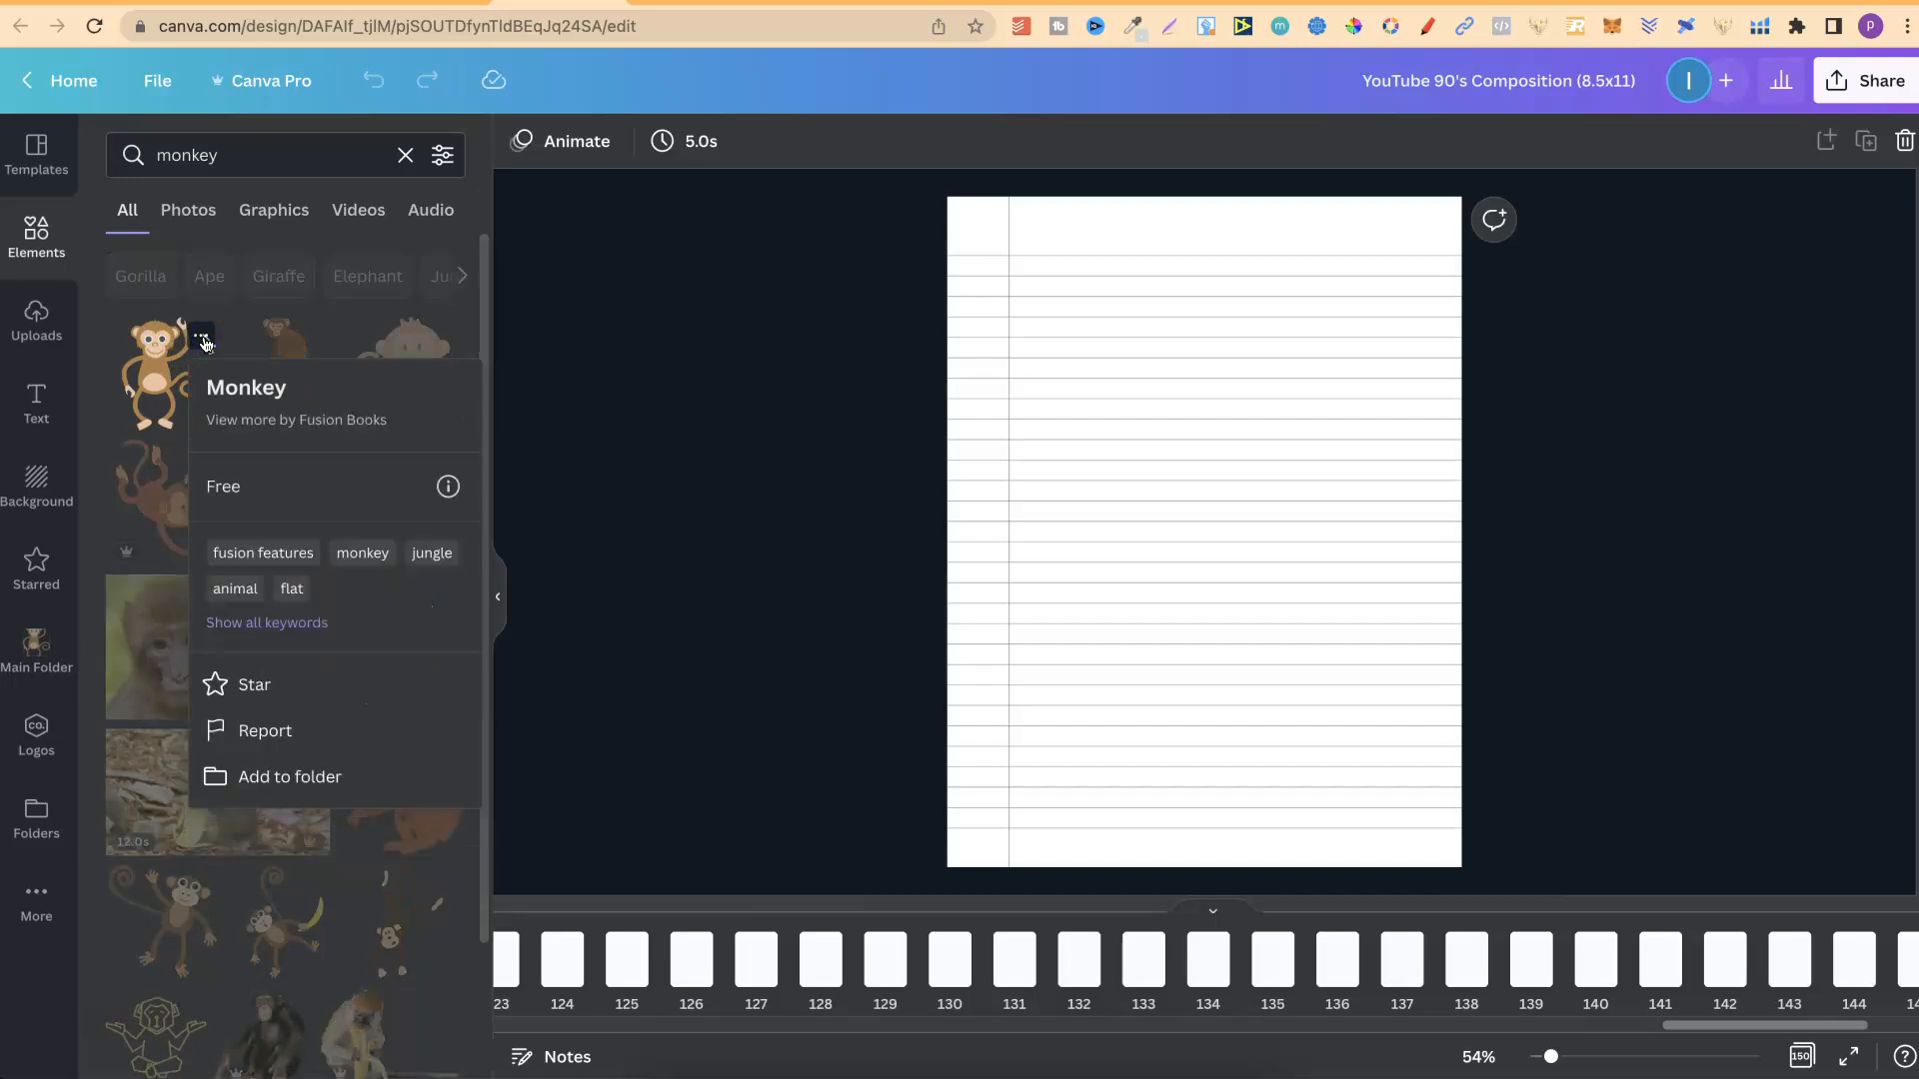
{"action": "left_click", "coordinate": [256, 688]}
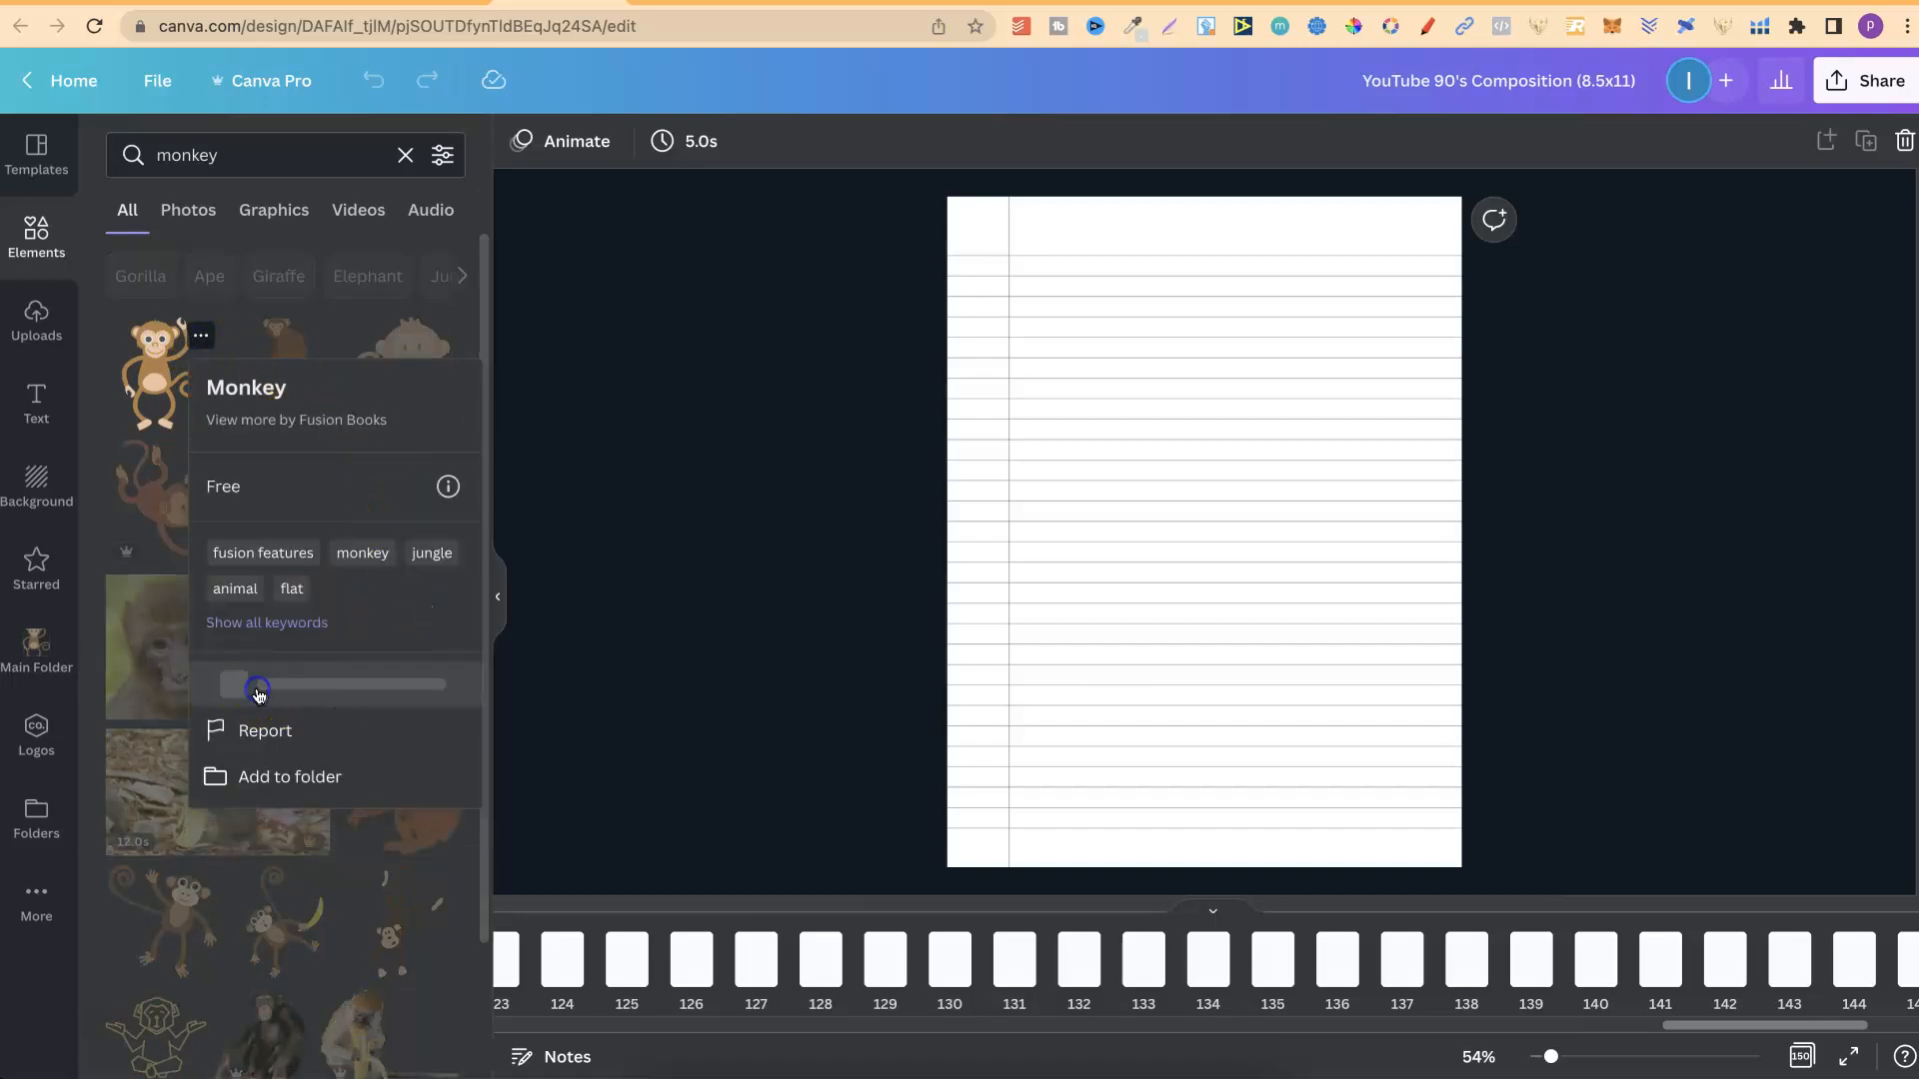
{"action": "left_click", "coordinate": [597, 639]}
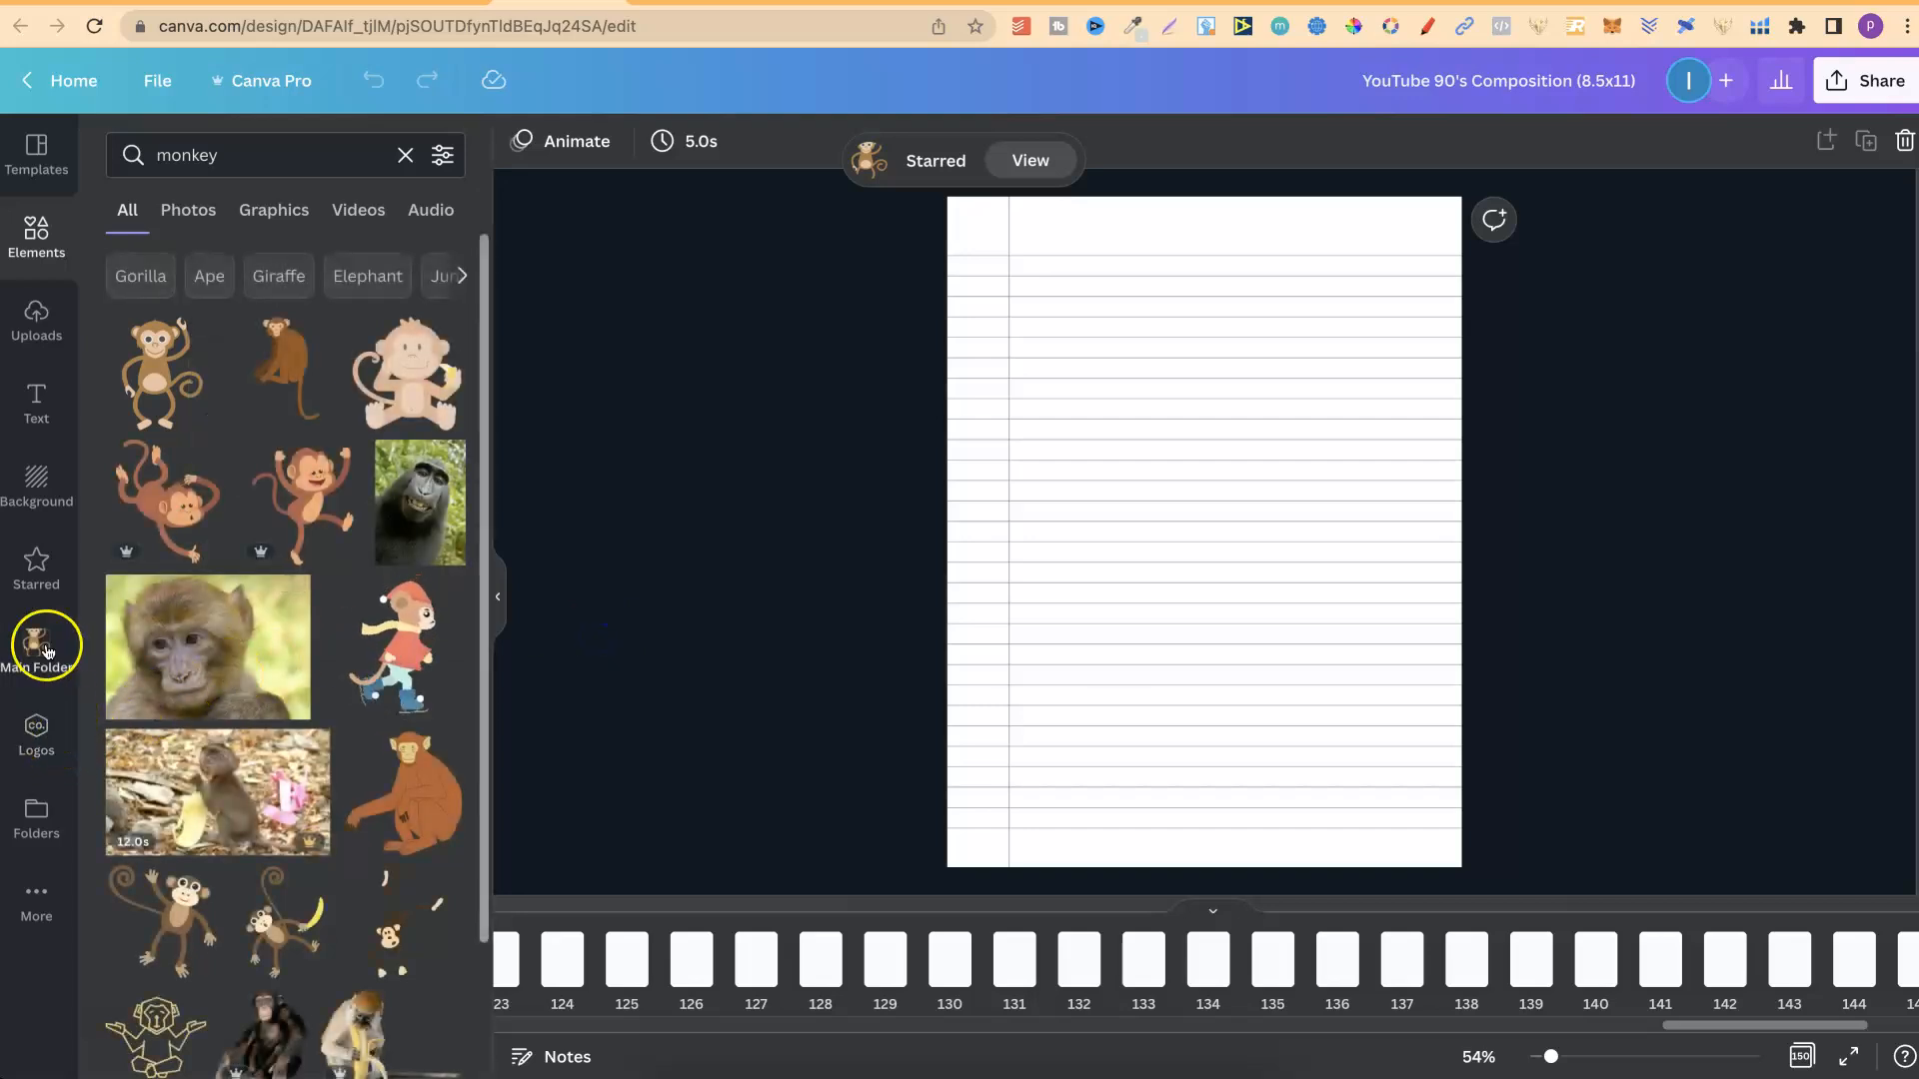
{"action": "left_click", "coordinate": [38, 578]}
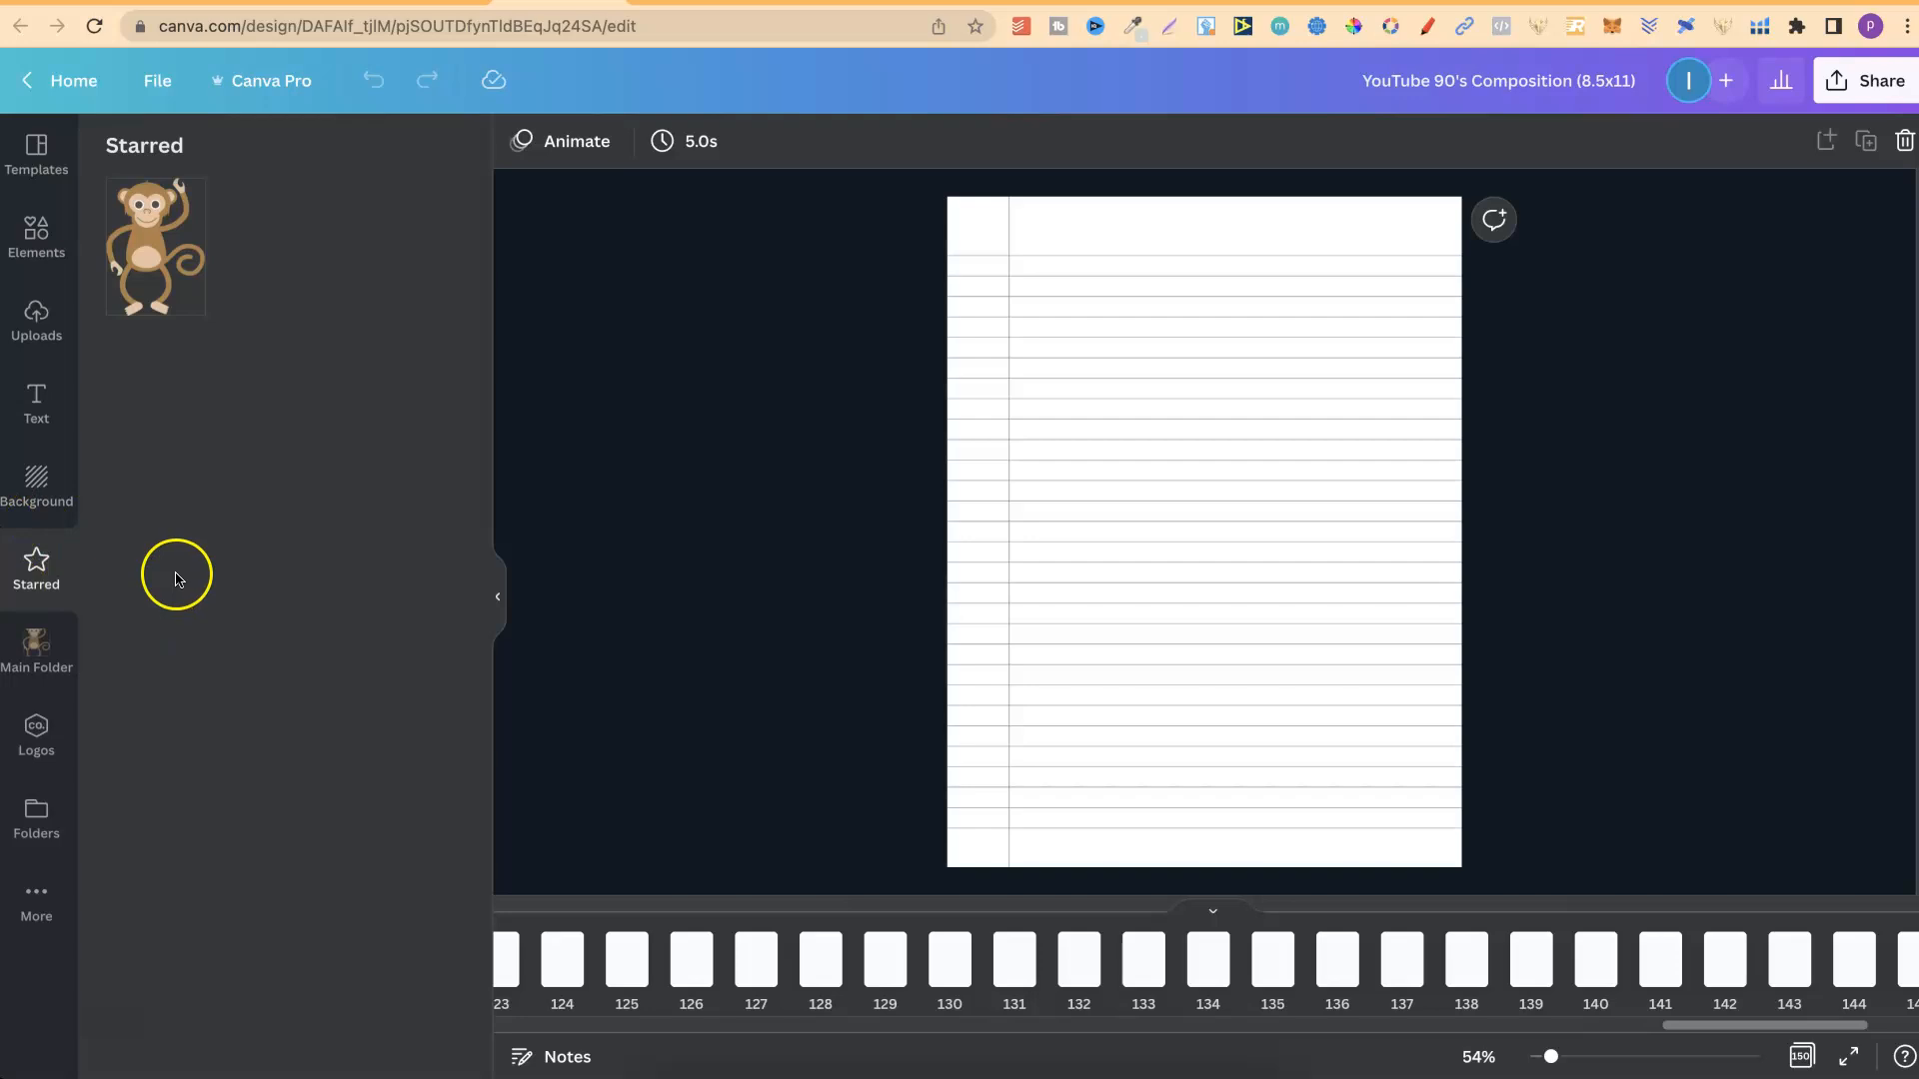
Delete the lined paper image from page 150 and display the contents of Main Folder.
{"action": "left_click", "coordinate": [84, 1007]}
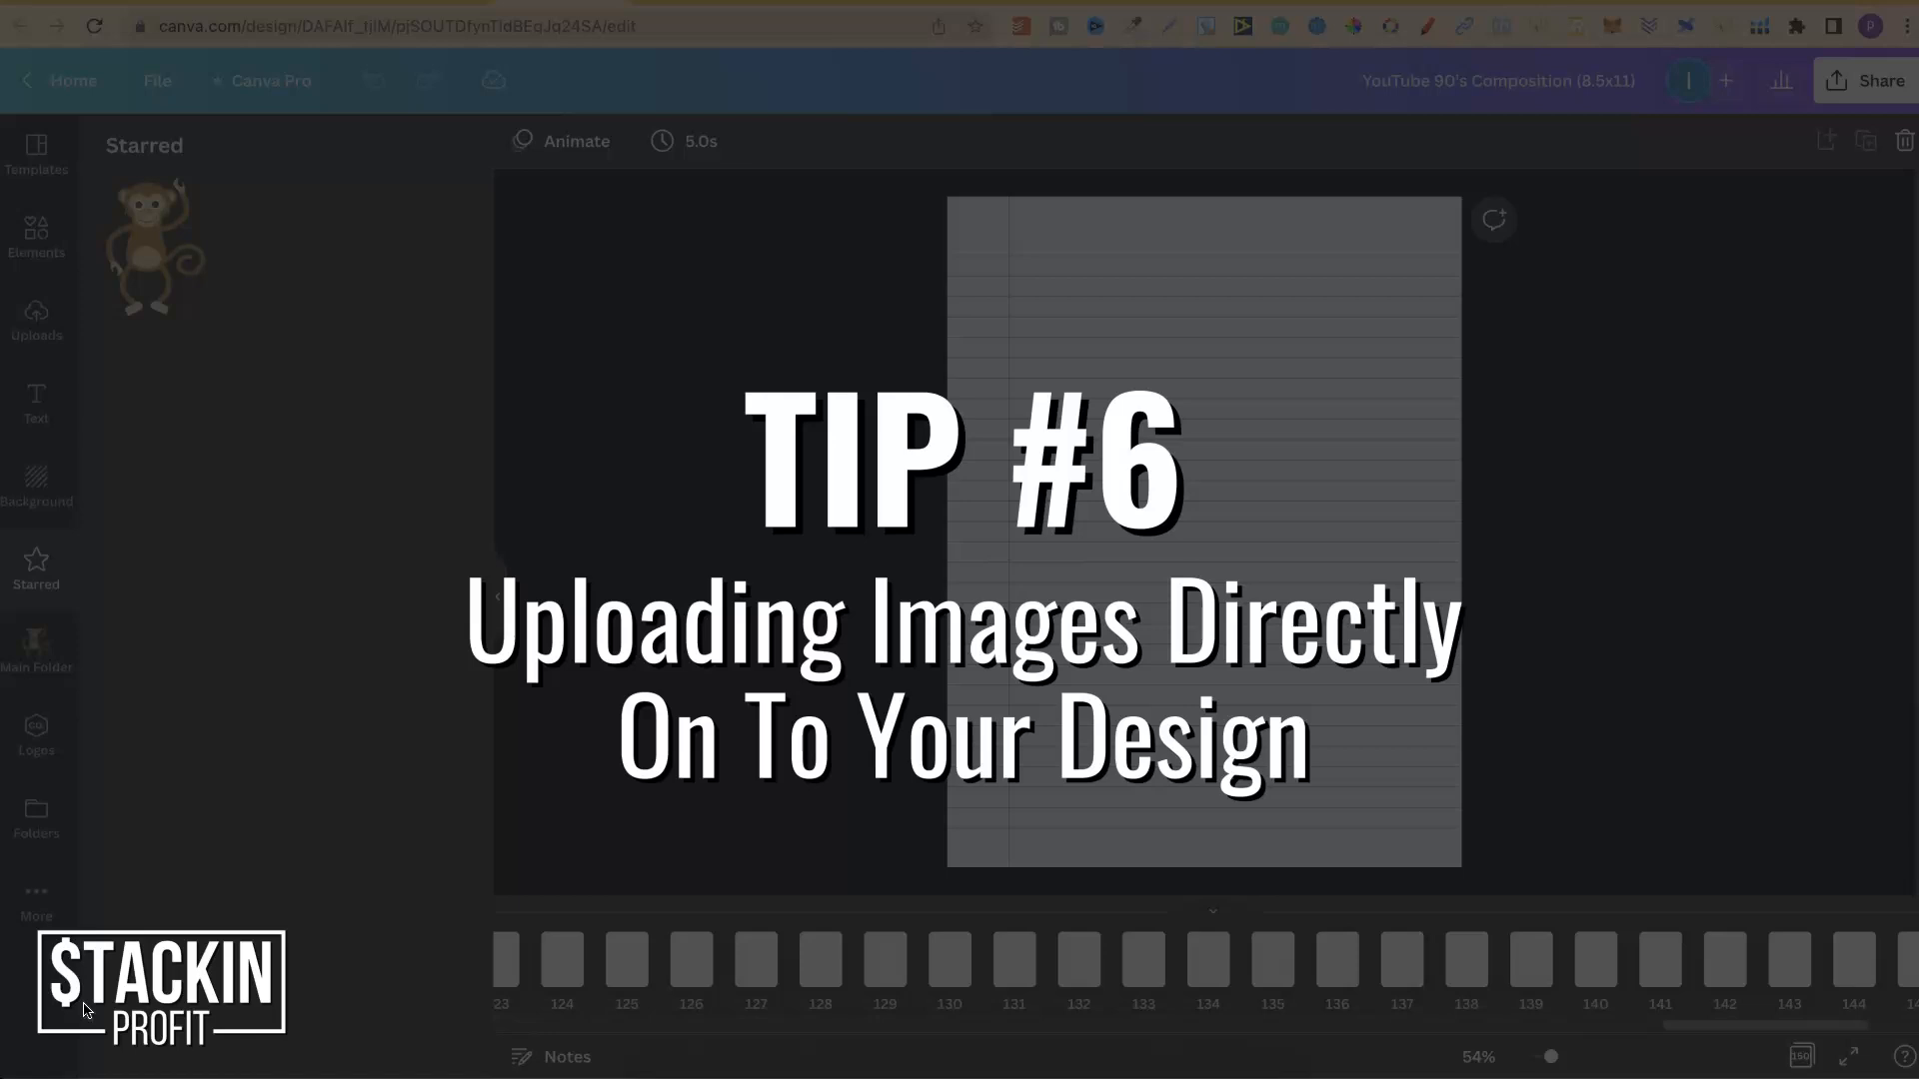
{"action": "left_click", "coordinate": [1186, 445]}
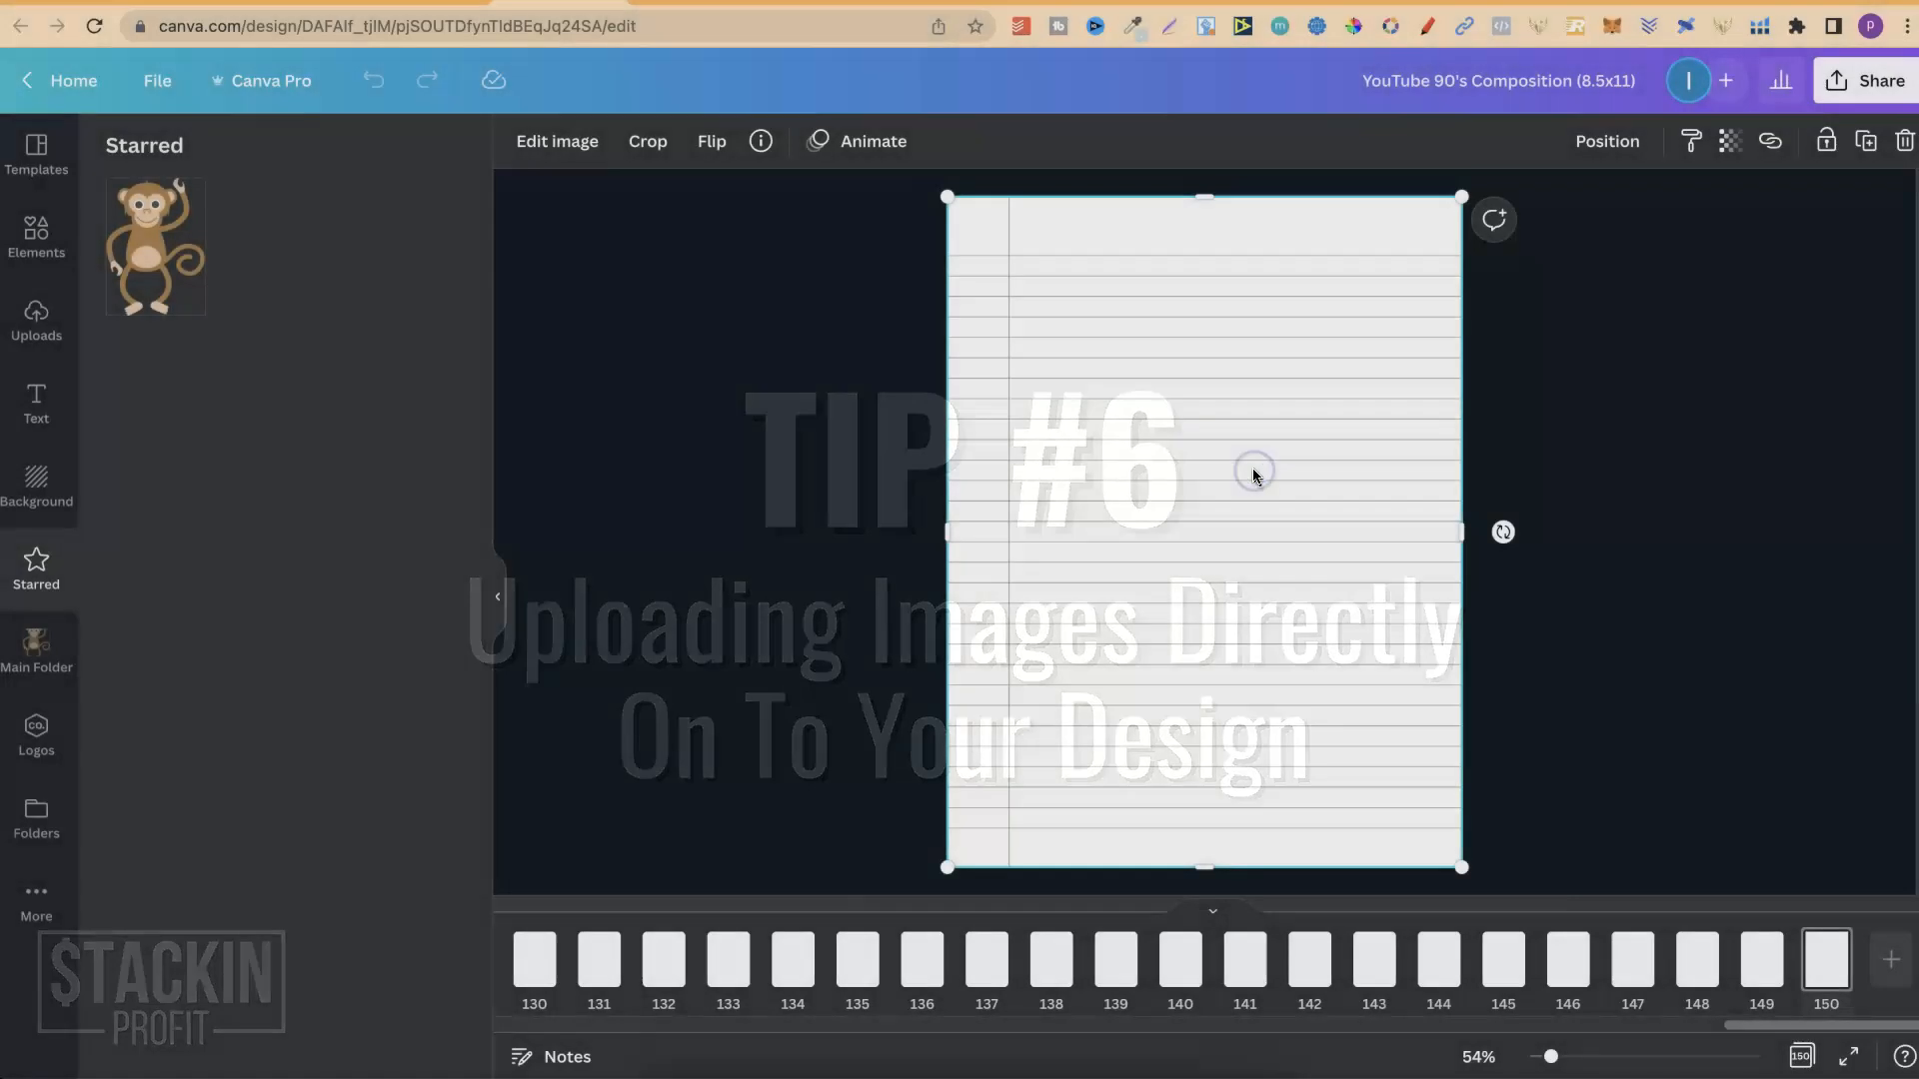
{"action": "key", "text": "Delete"}
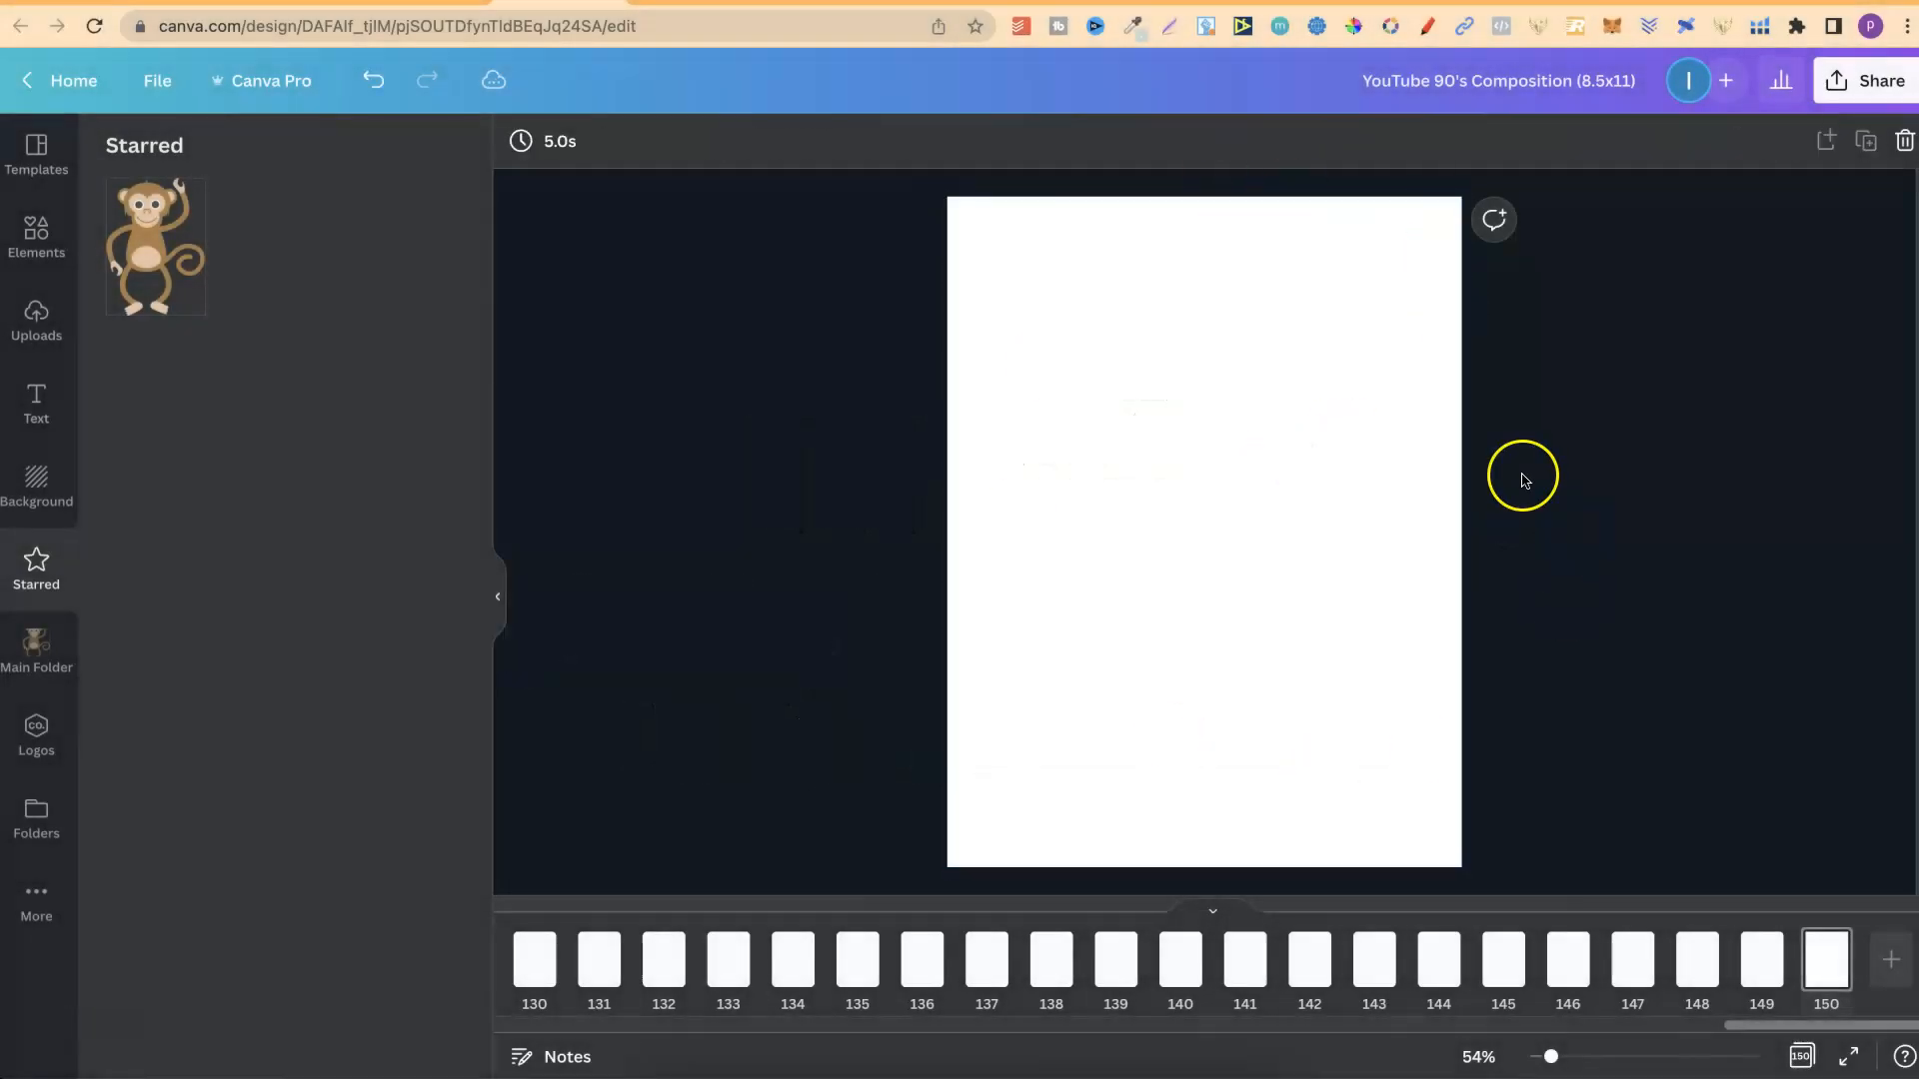
{"action": "left_click", "coordinate": [36, 650]}
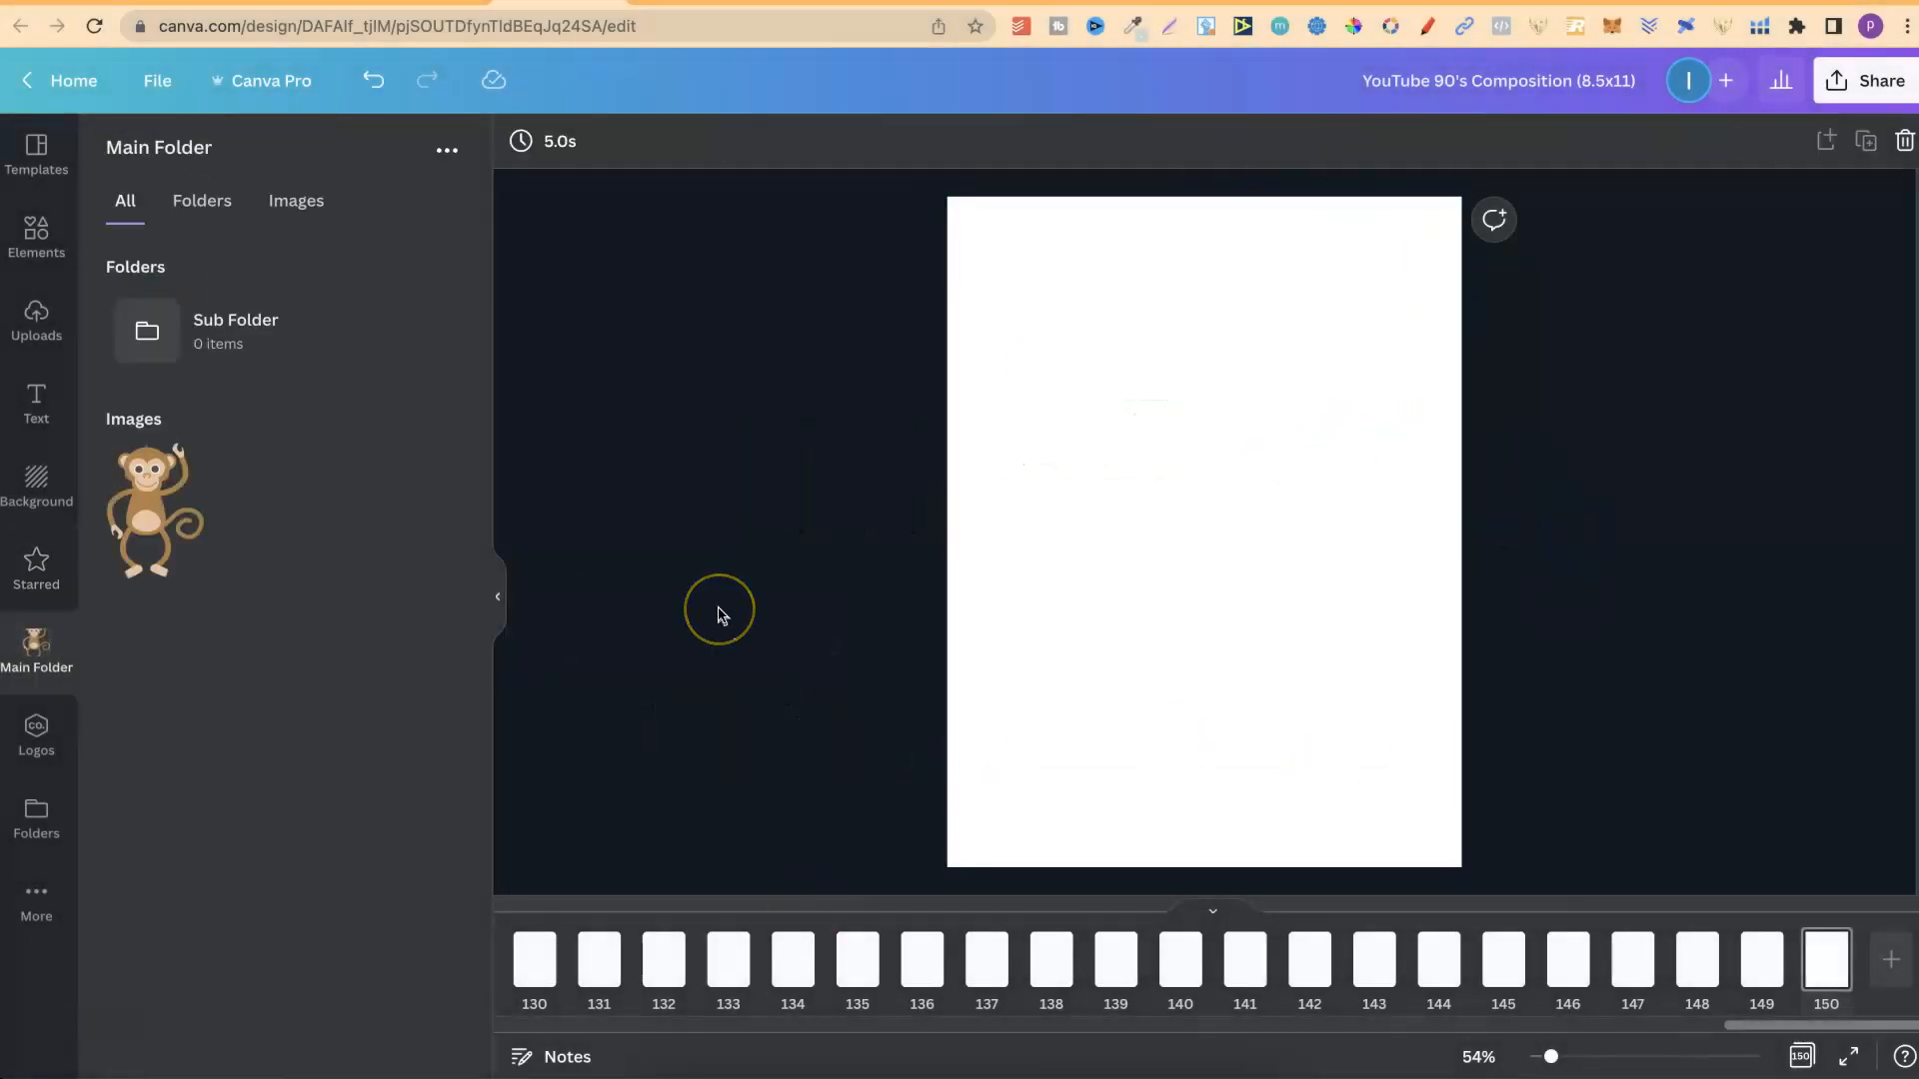
Preview CL1248-08.png in the Finder Downloads folder, place it on page 150 of the Canva design, and check it among the uploads.
{"action": "left_click", "coordinate": [677, 1071]}
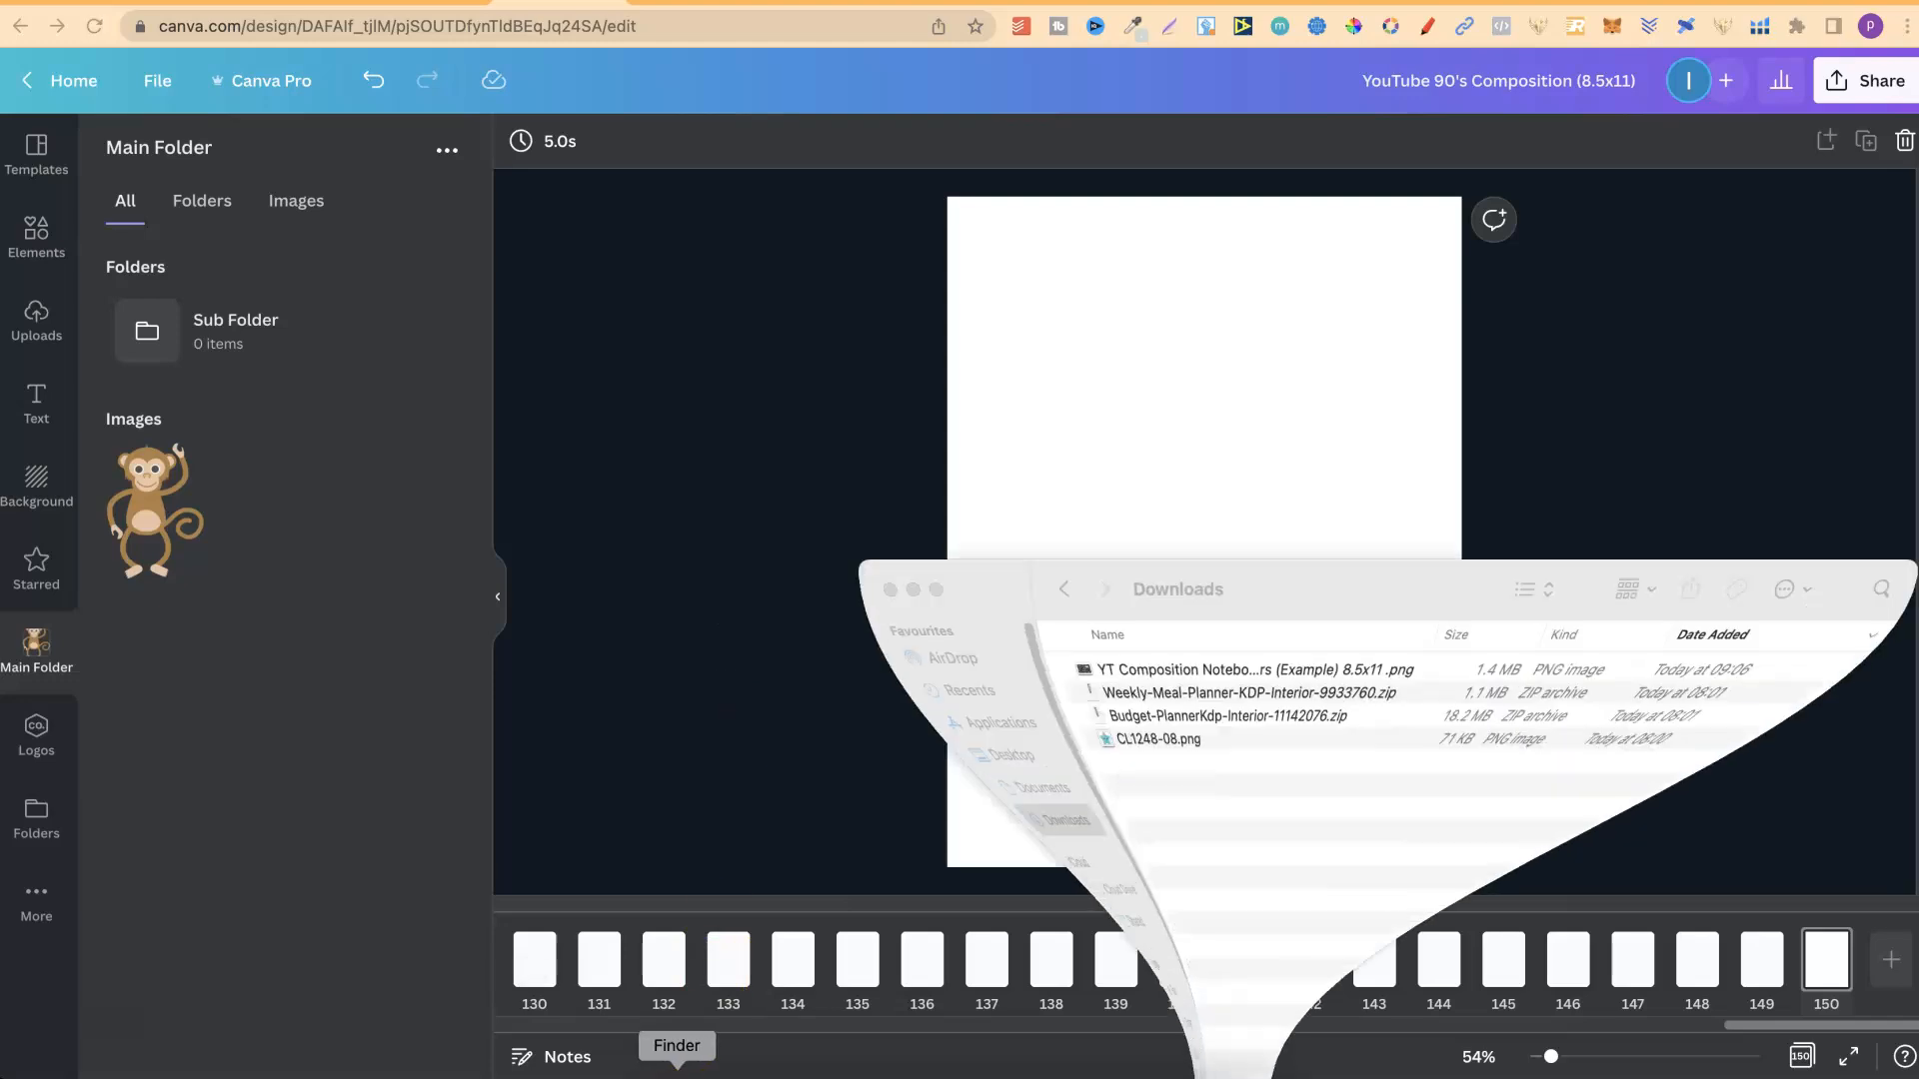
{"action": "left_click", "coordinate": [1172, 764]}
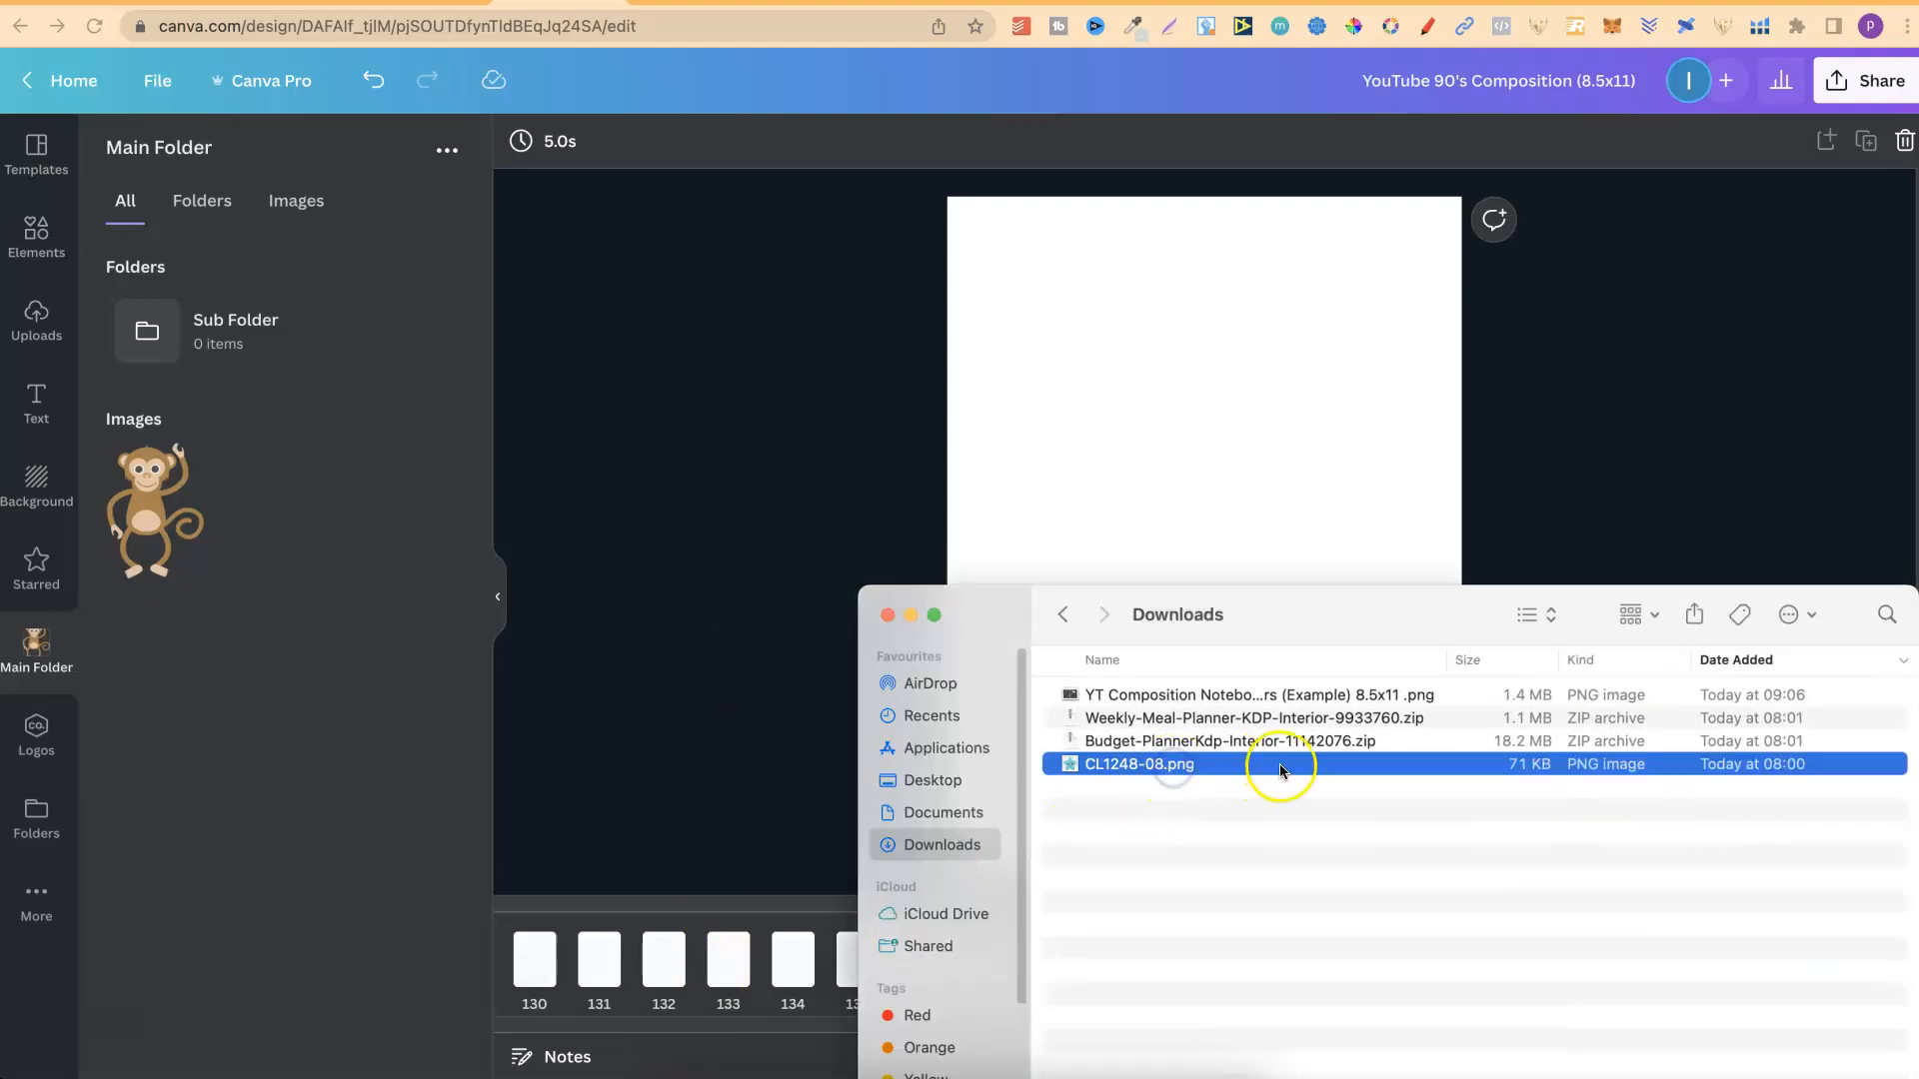
{"action": "key", "text": "space"}
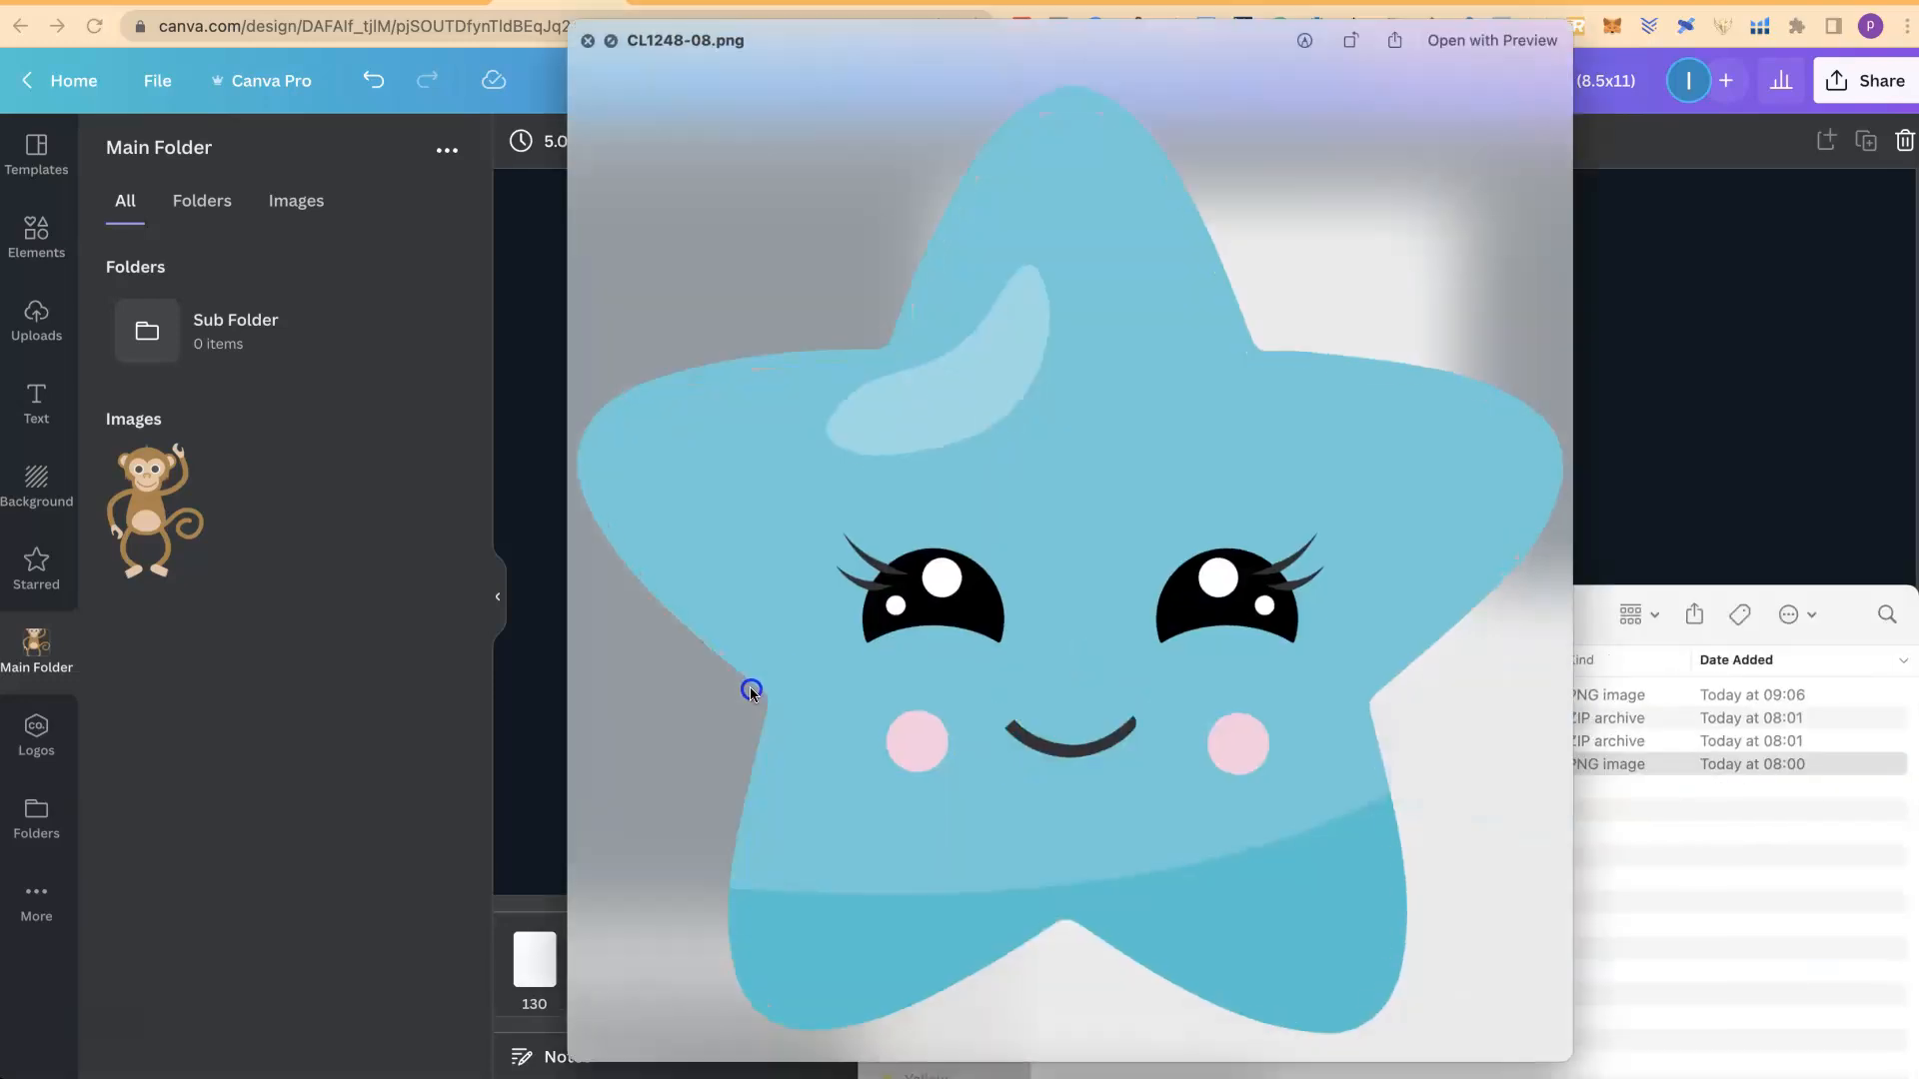
{"action": "left_click", "coordinate": [587, 46]}
{"action": "left_click_drag", "start_coordinate": [1243, 762], "coordinate": [1284, 380]}
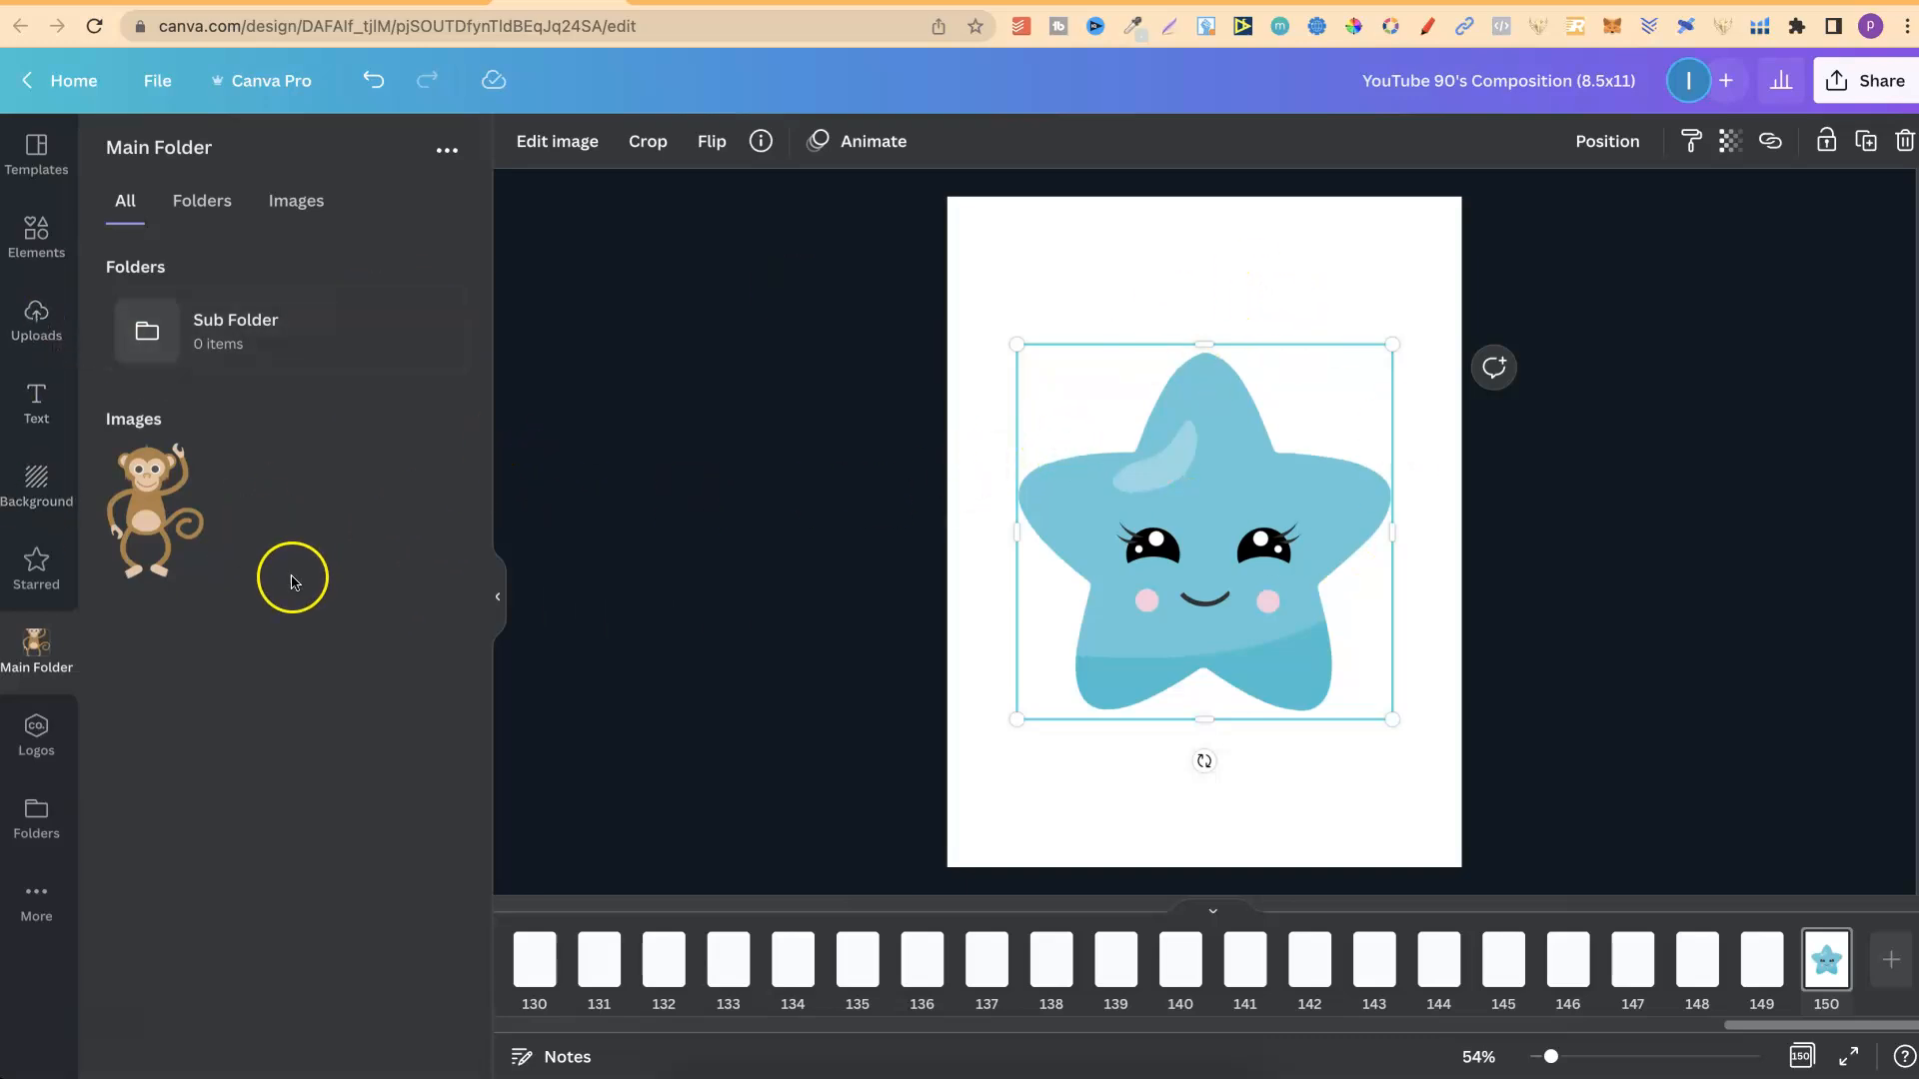
{"action": "left_click", "coordinate": [37, 318]}
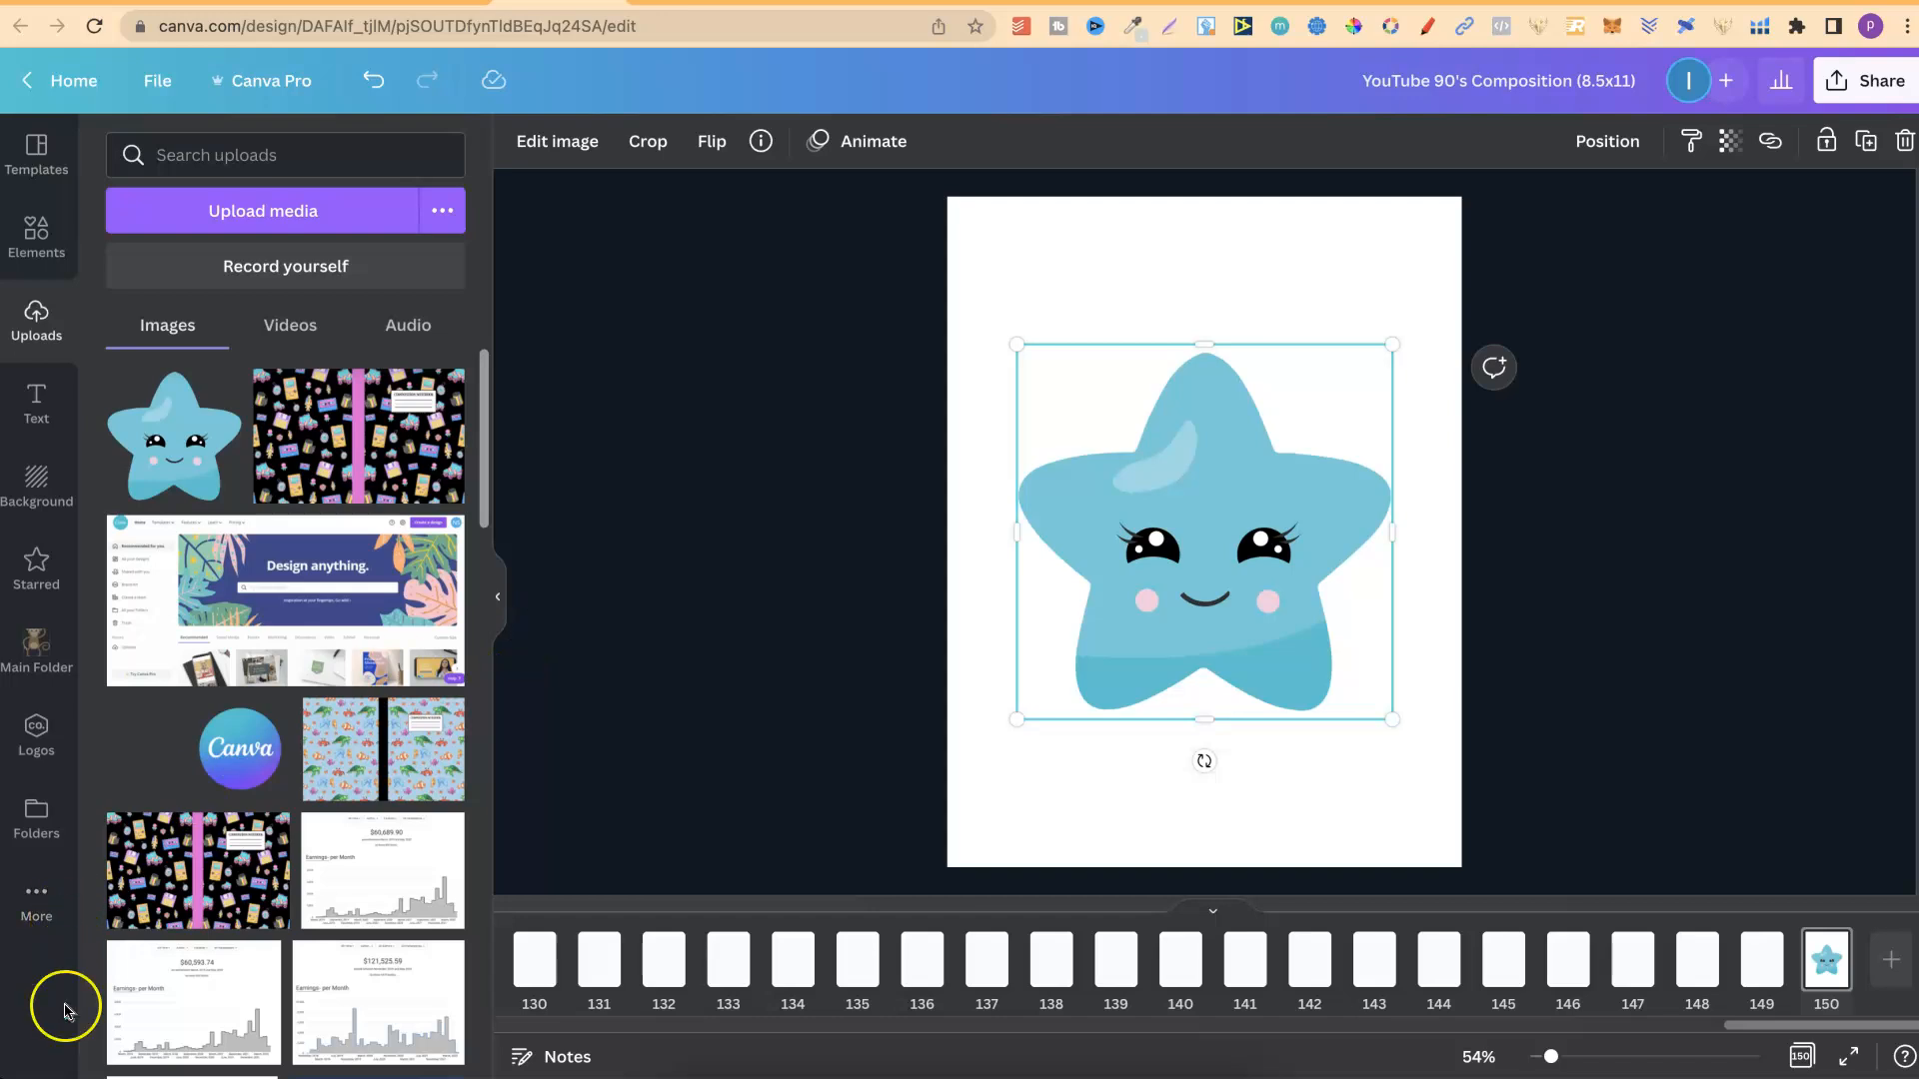
{"action": "left_click", "coordinate": [499, 598]}
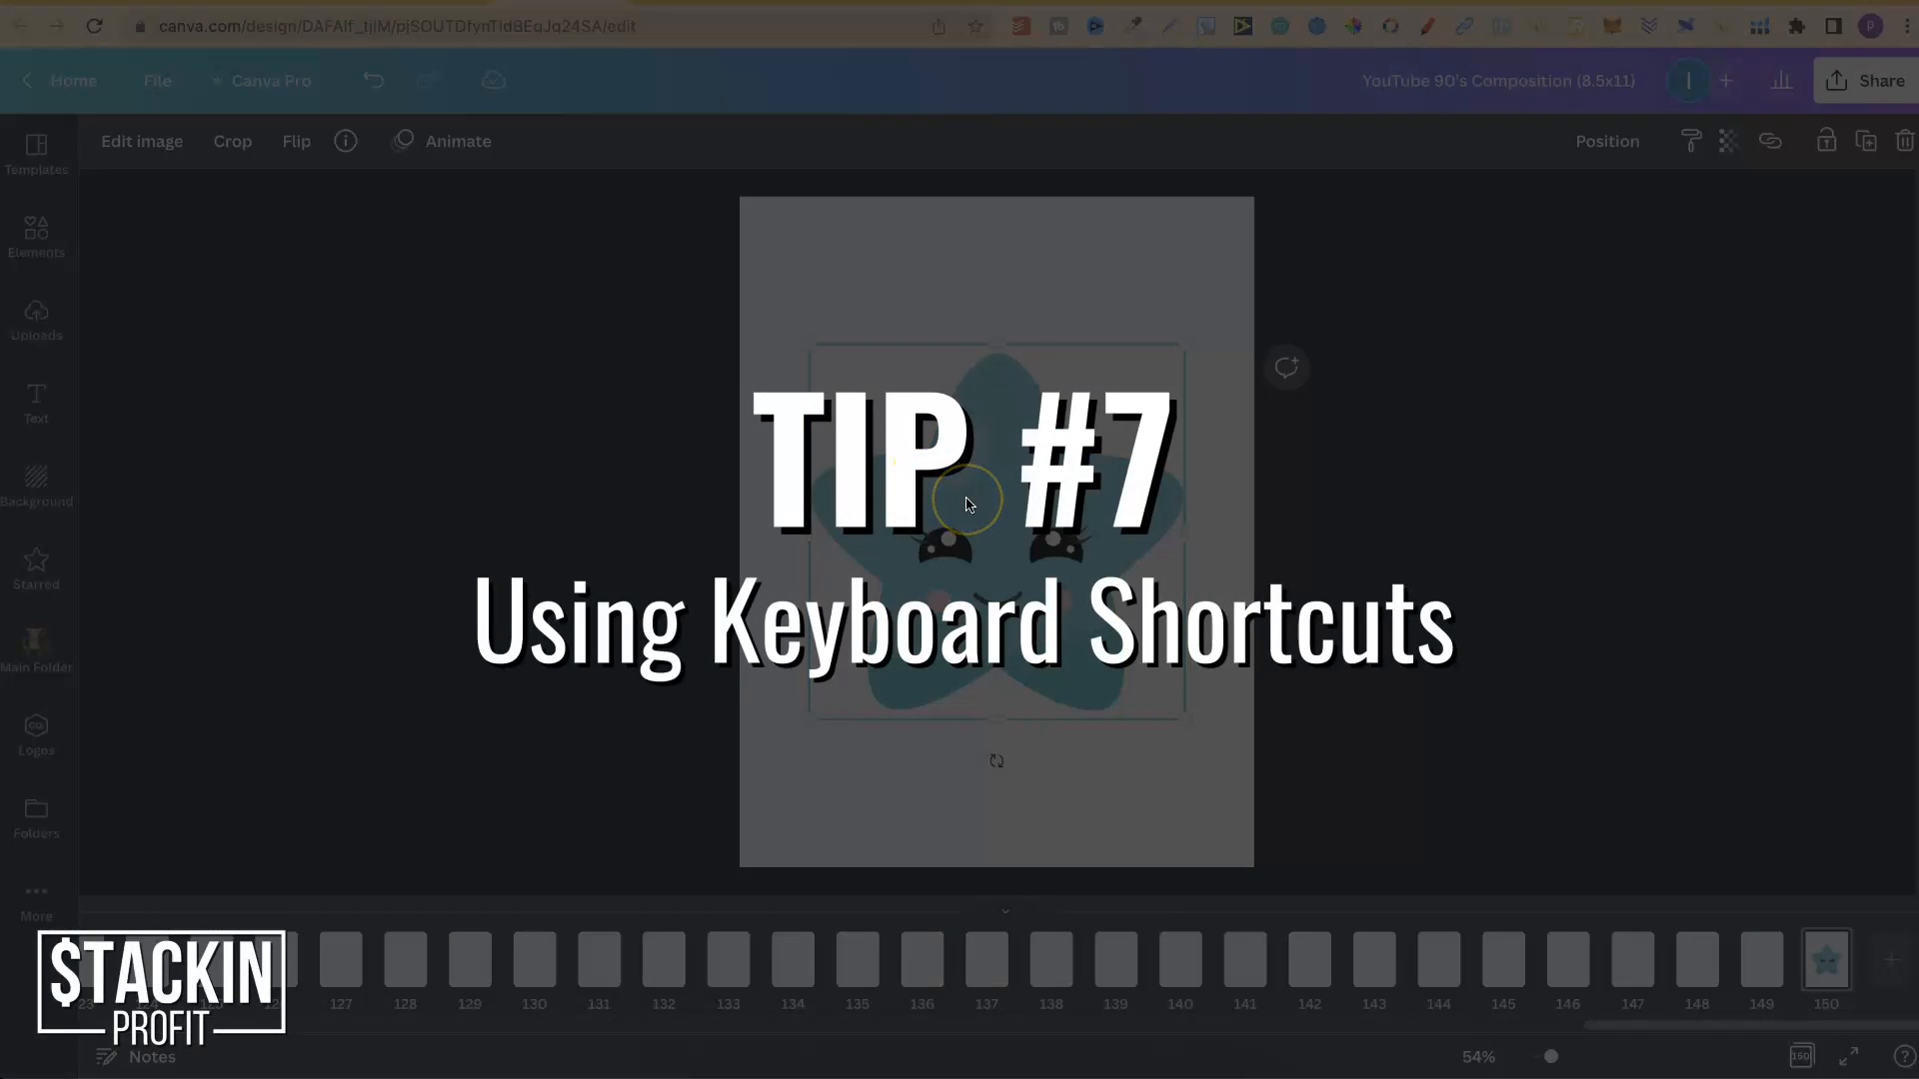
Replace the star image on page 150 with a short horizontal line at the page centre.
{"action": "key", "text": "Delete"}
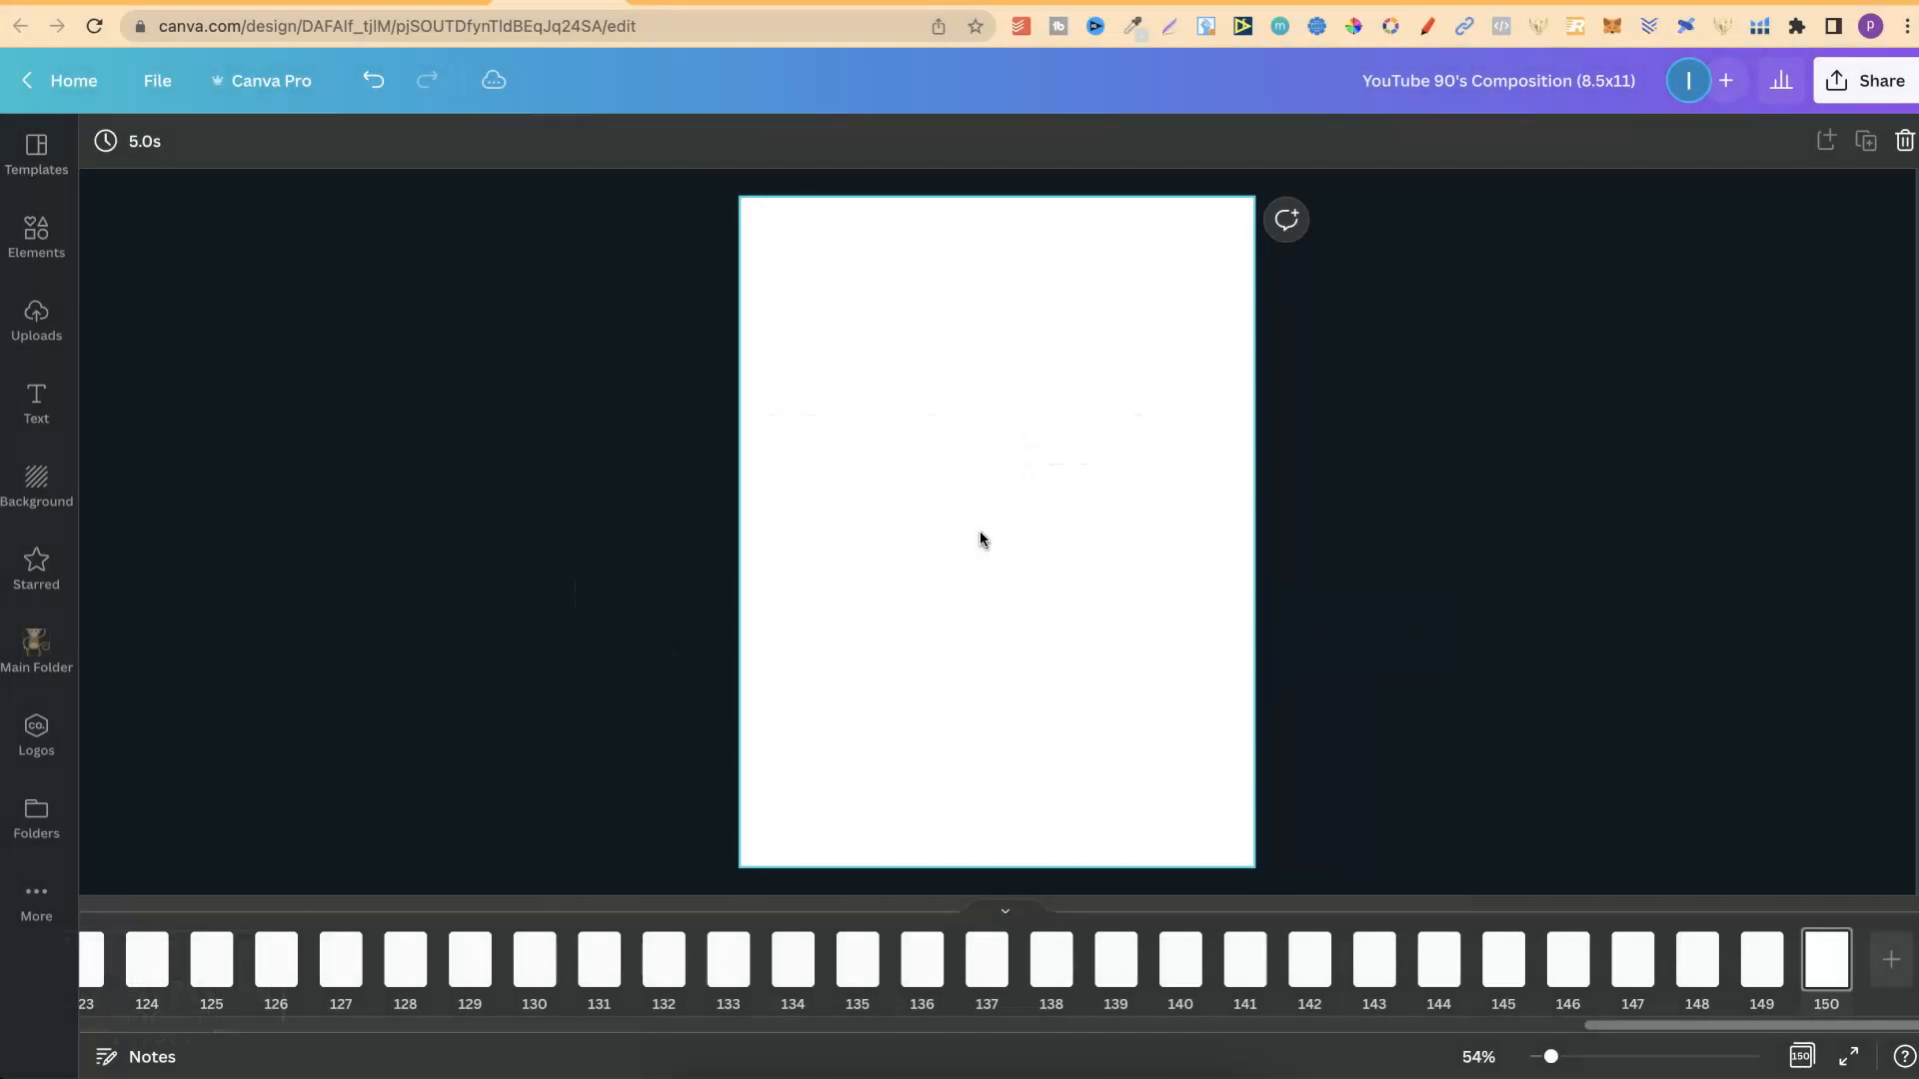
{"action": "left_click", "coordinate": [1375, 530]}
{"action": "left_click", "coordinate": [1034, 458]}
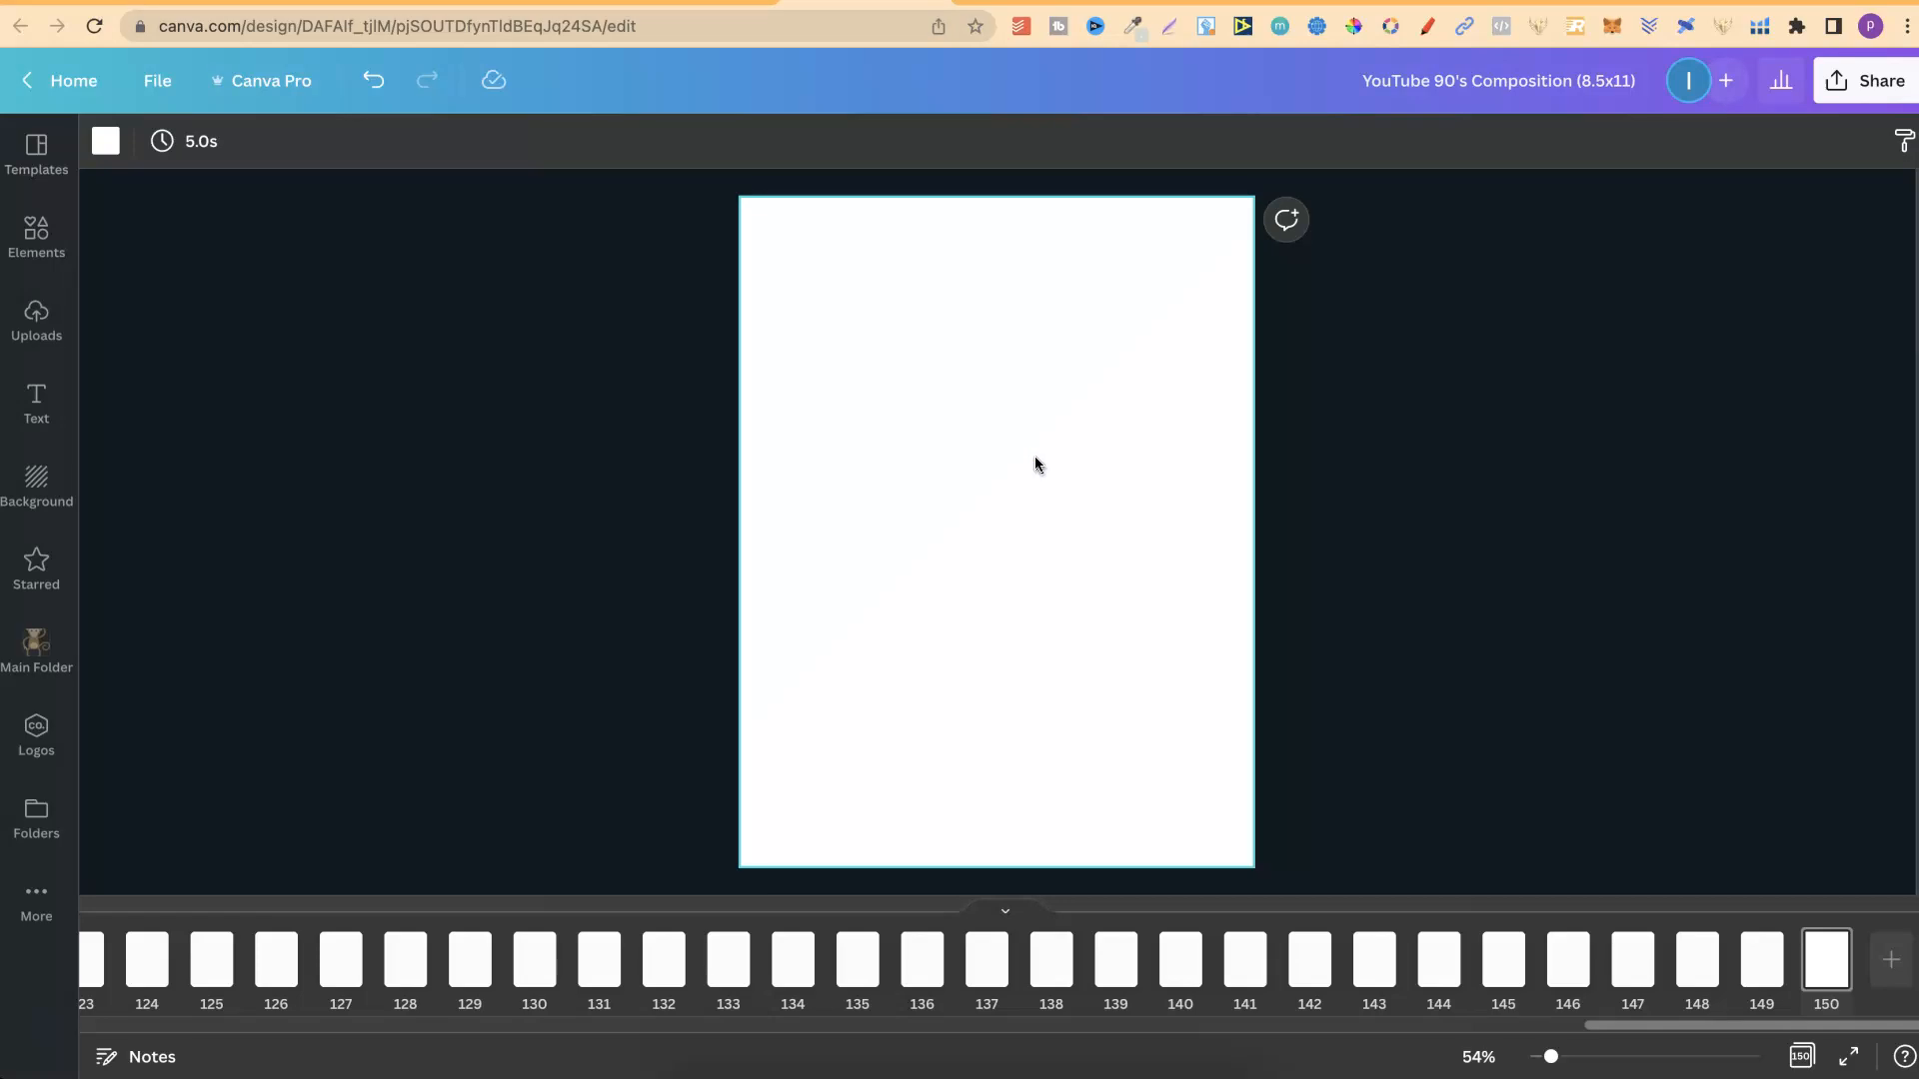
{"action": "key", "text": "l"}
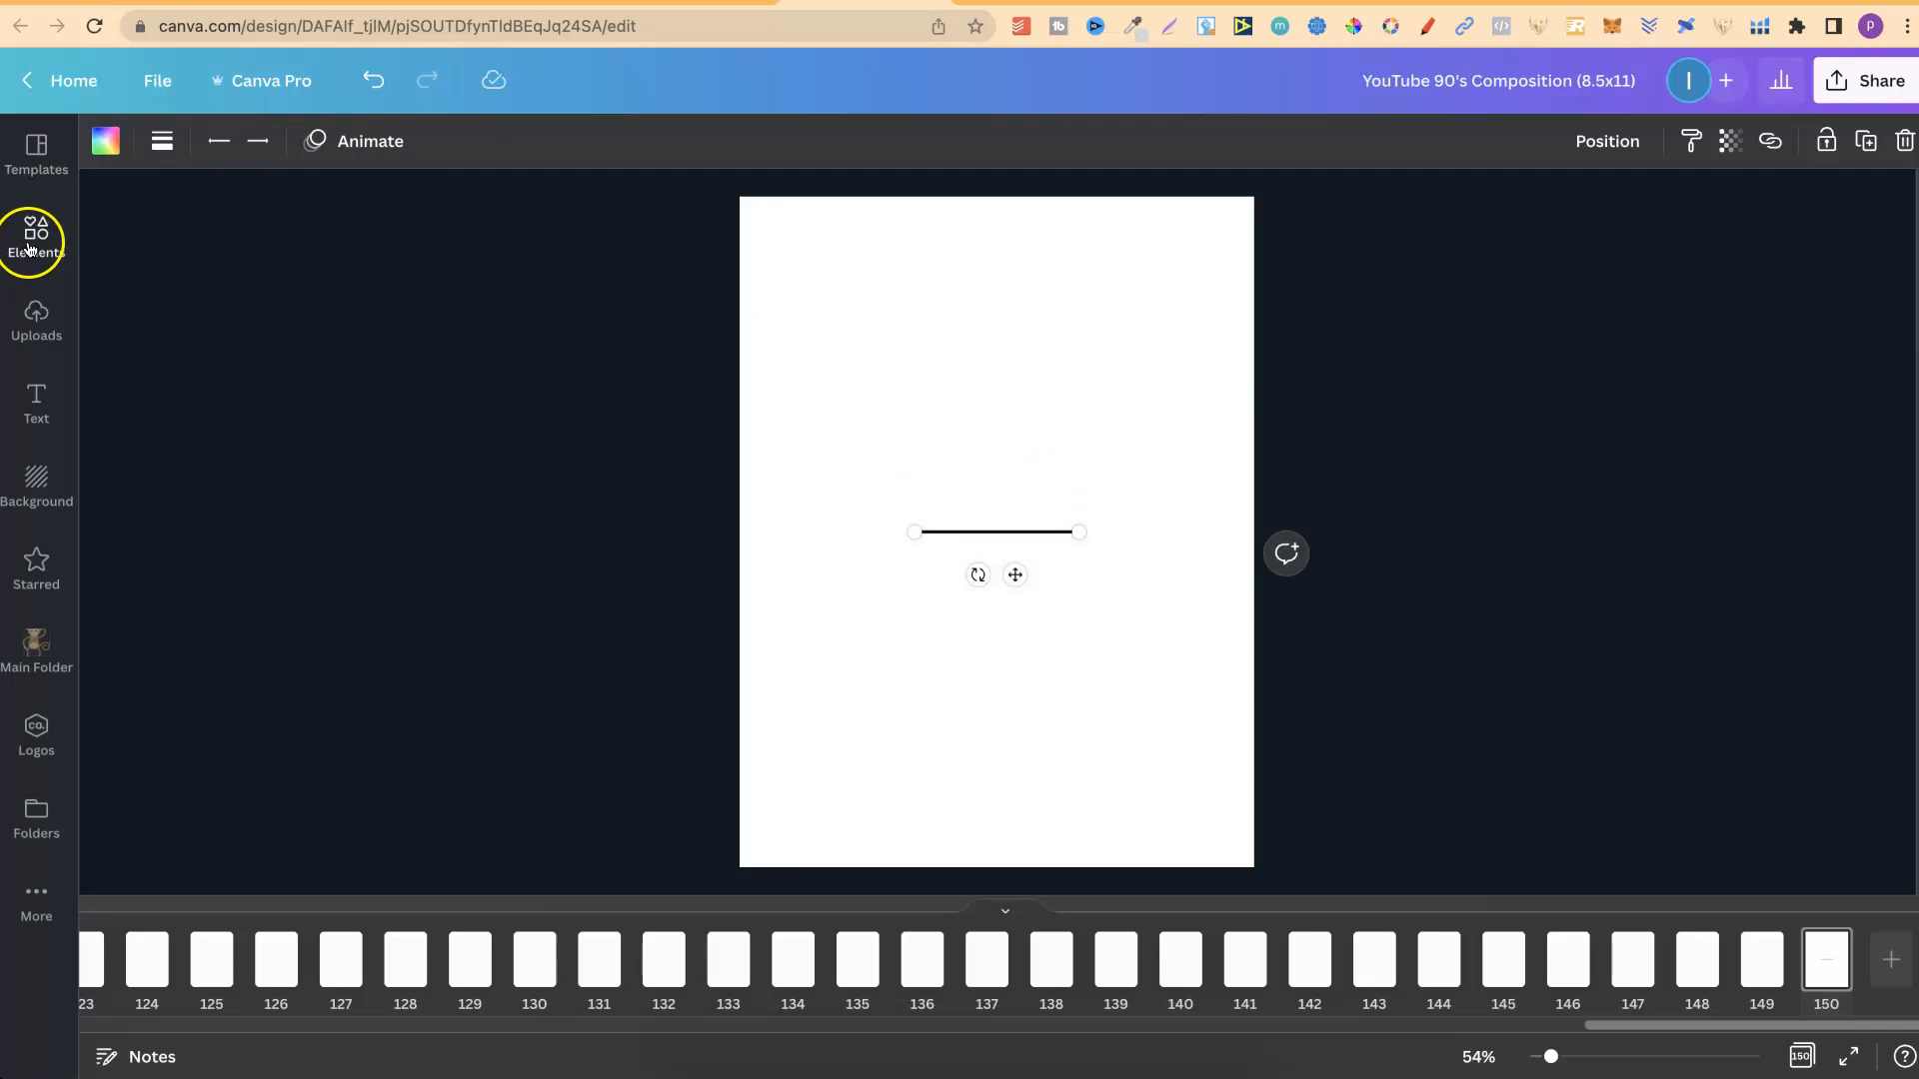
{"action": "left_click", "coordinate": [1107, 653]}
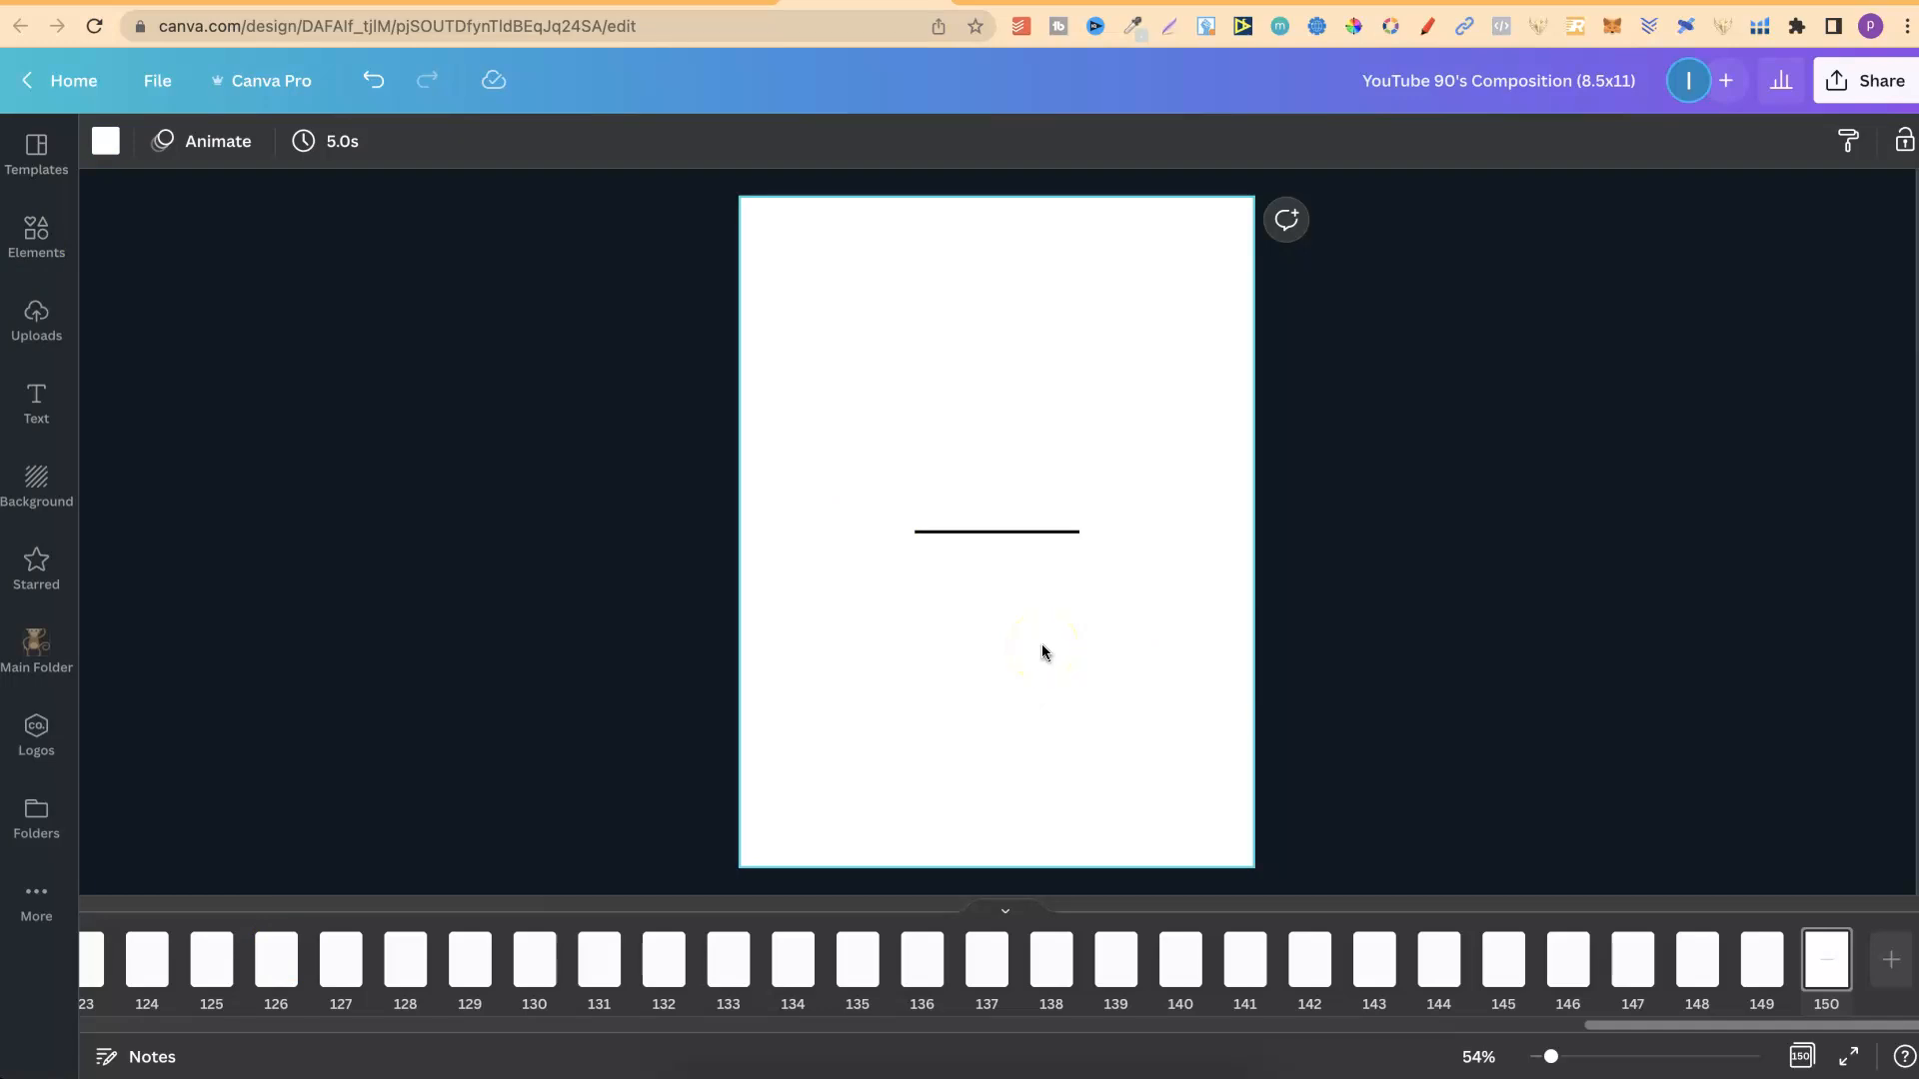
Try adding a rectangle and a circle to page 150, removing each shape again.
{"action": "left_click", "coordinate": [1098, 684]}
{"action": "key", "text": "r"}
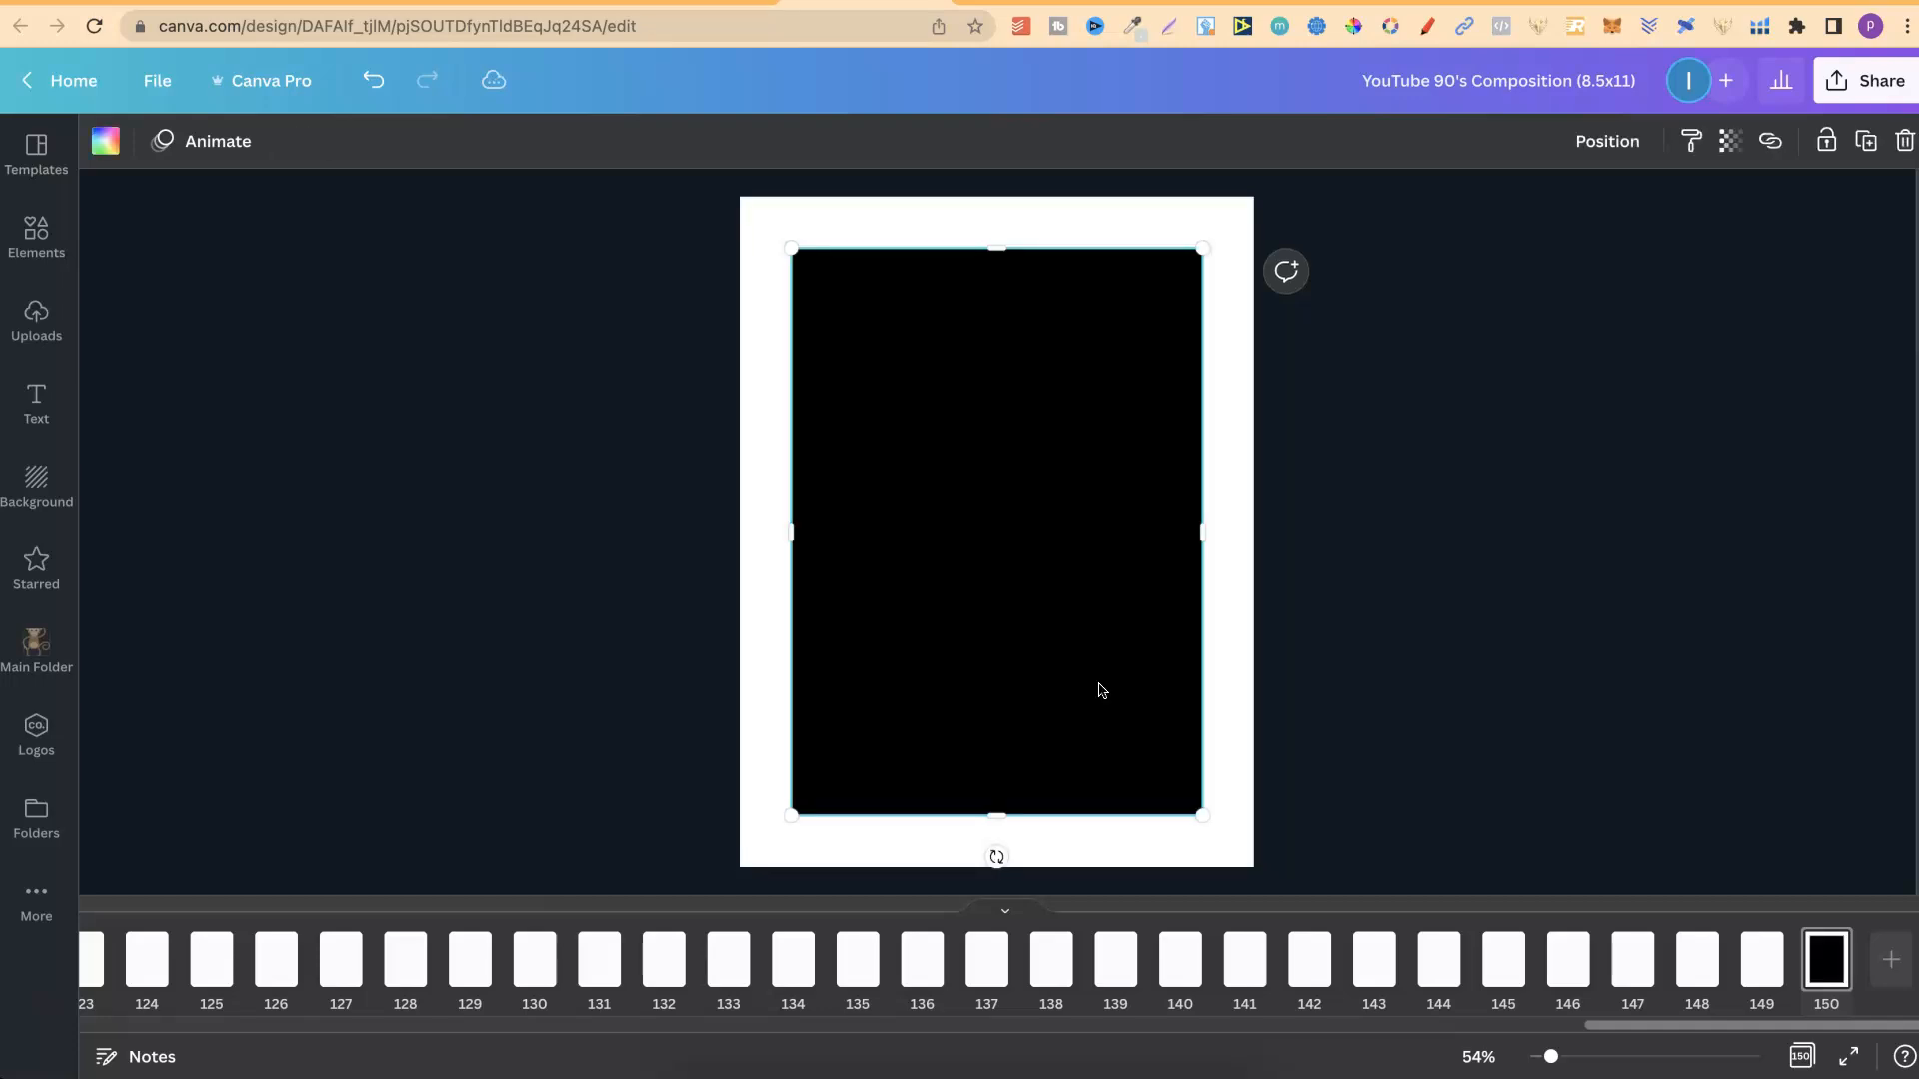
{"action": "key", "text": "Delete"}
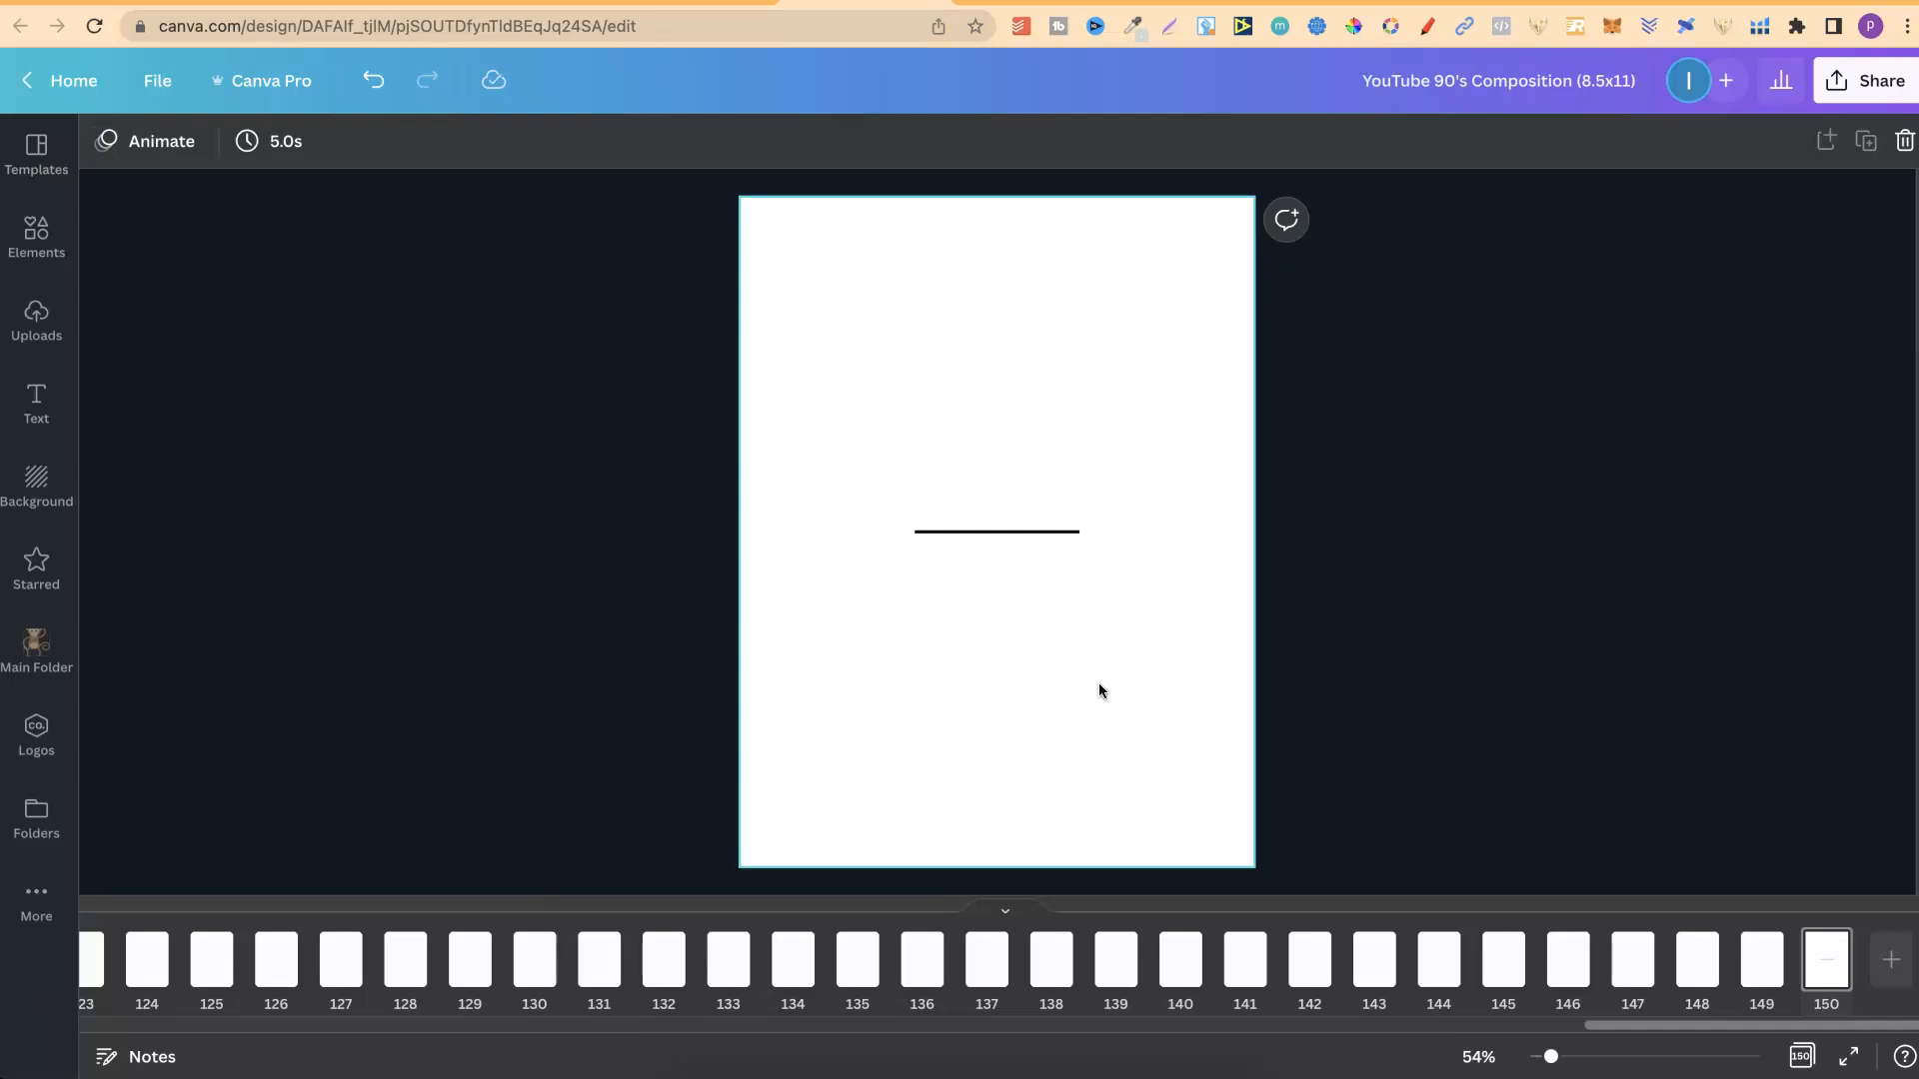
{"action": "key", "text": "c"}
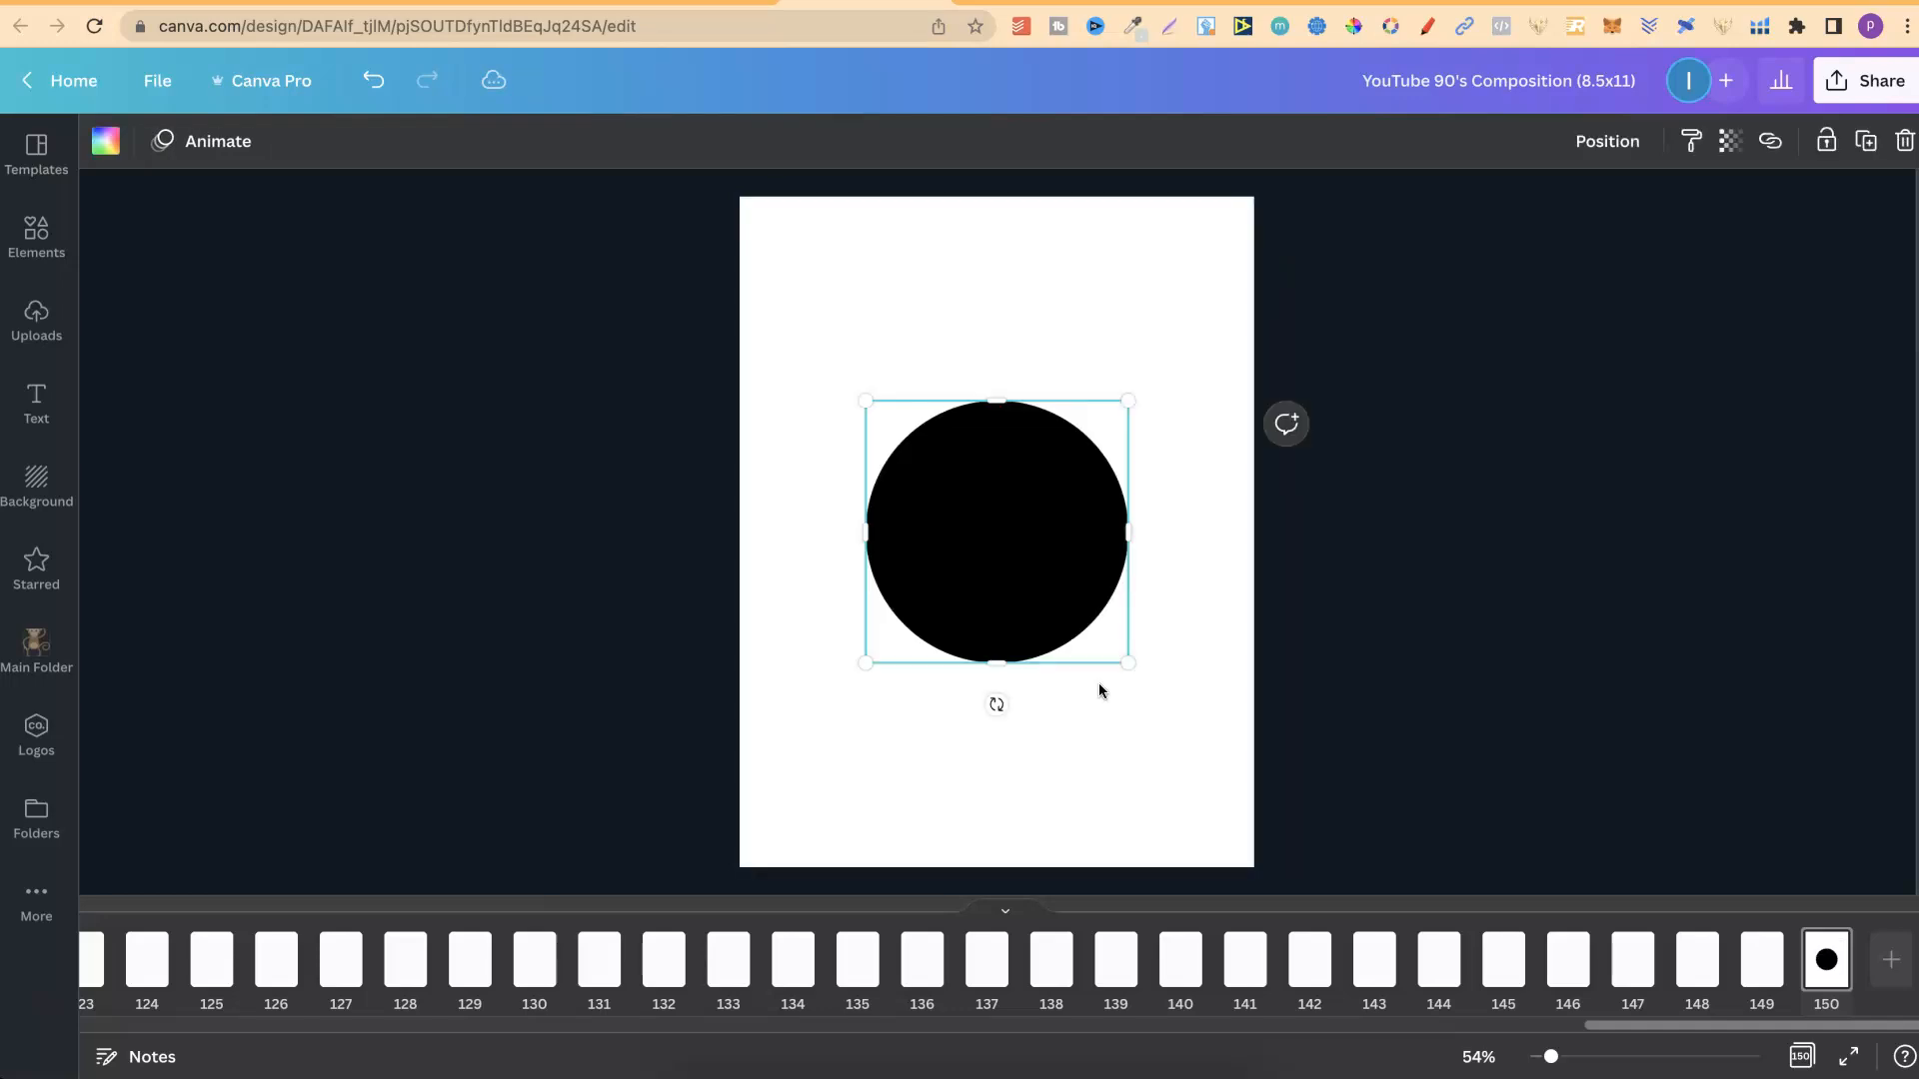
{"action": "key", "text": "Delete"}
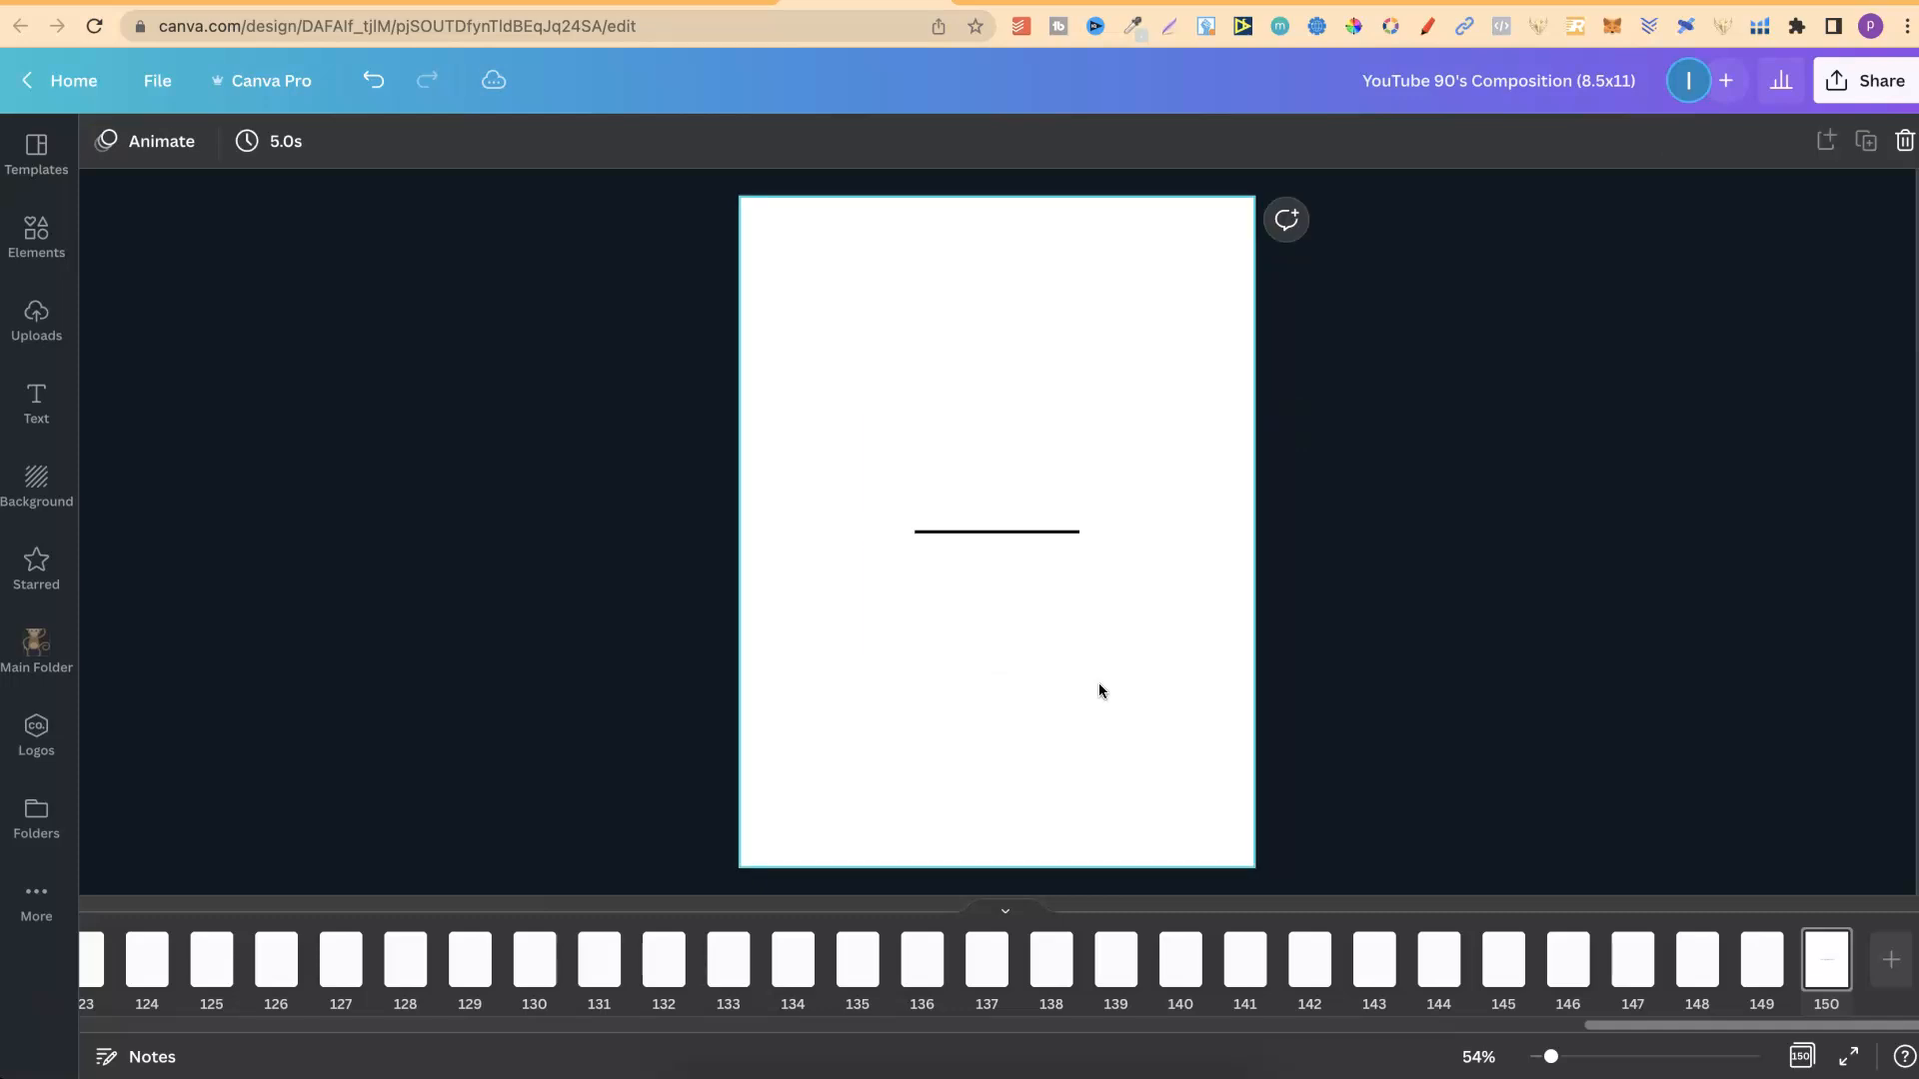
Add a text box to page 150, enlarge it to a font size of about 56.7, and place it above the line.
{"action": "key", "text": "t"}
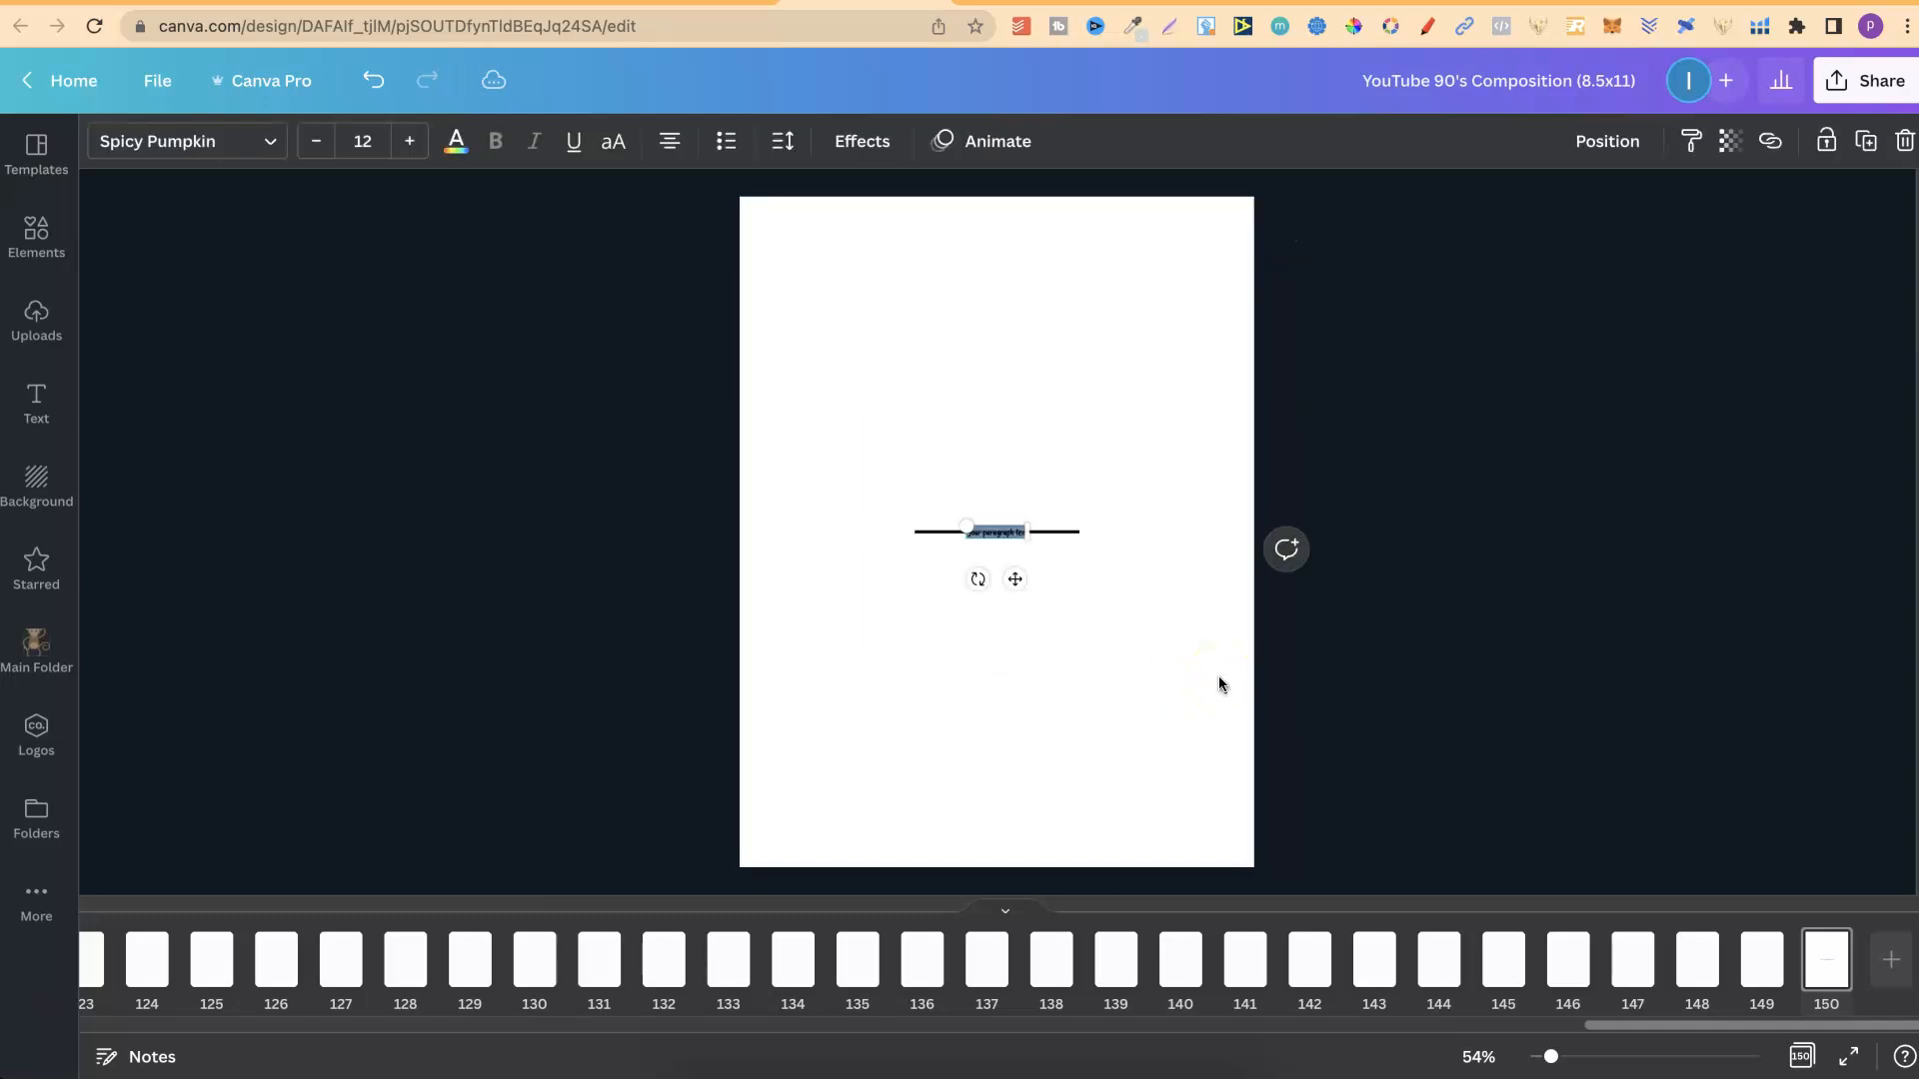
{"action": "left_click_drag", "start_coordinate": [966, 527], "coordinate": [757, 408]}
{"action": "left_click_drag", "start_coordinate": [919, 520], "coordinate": [1018, 347]}
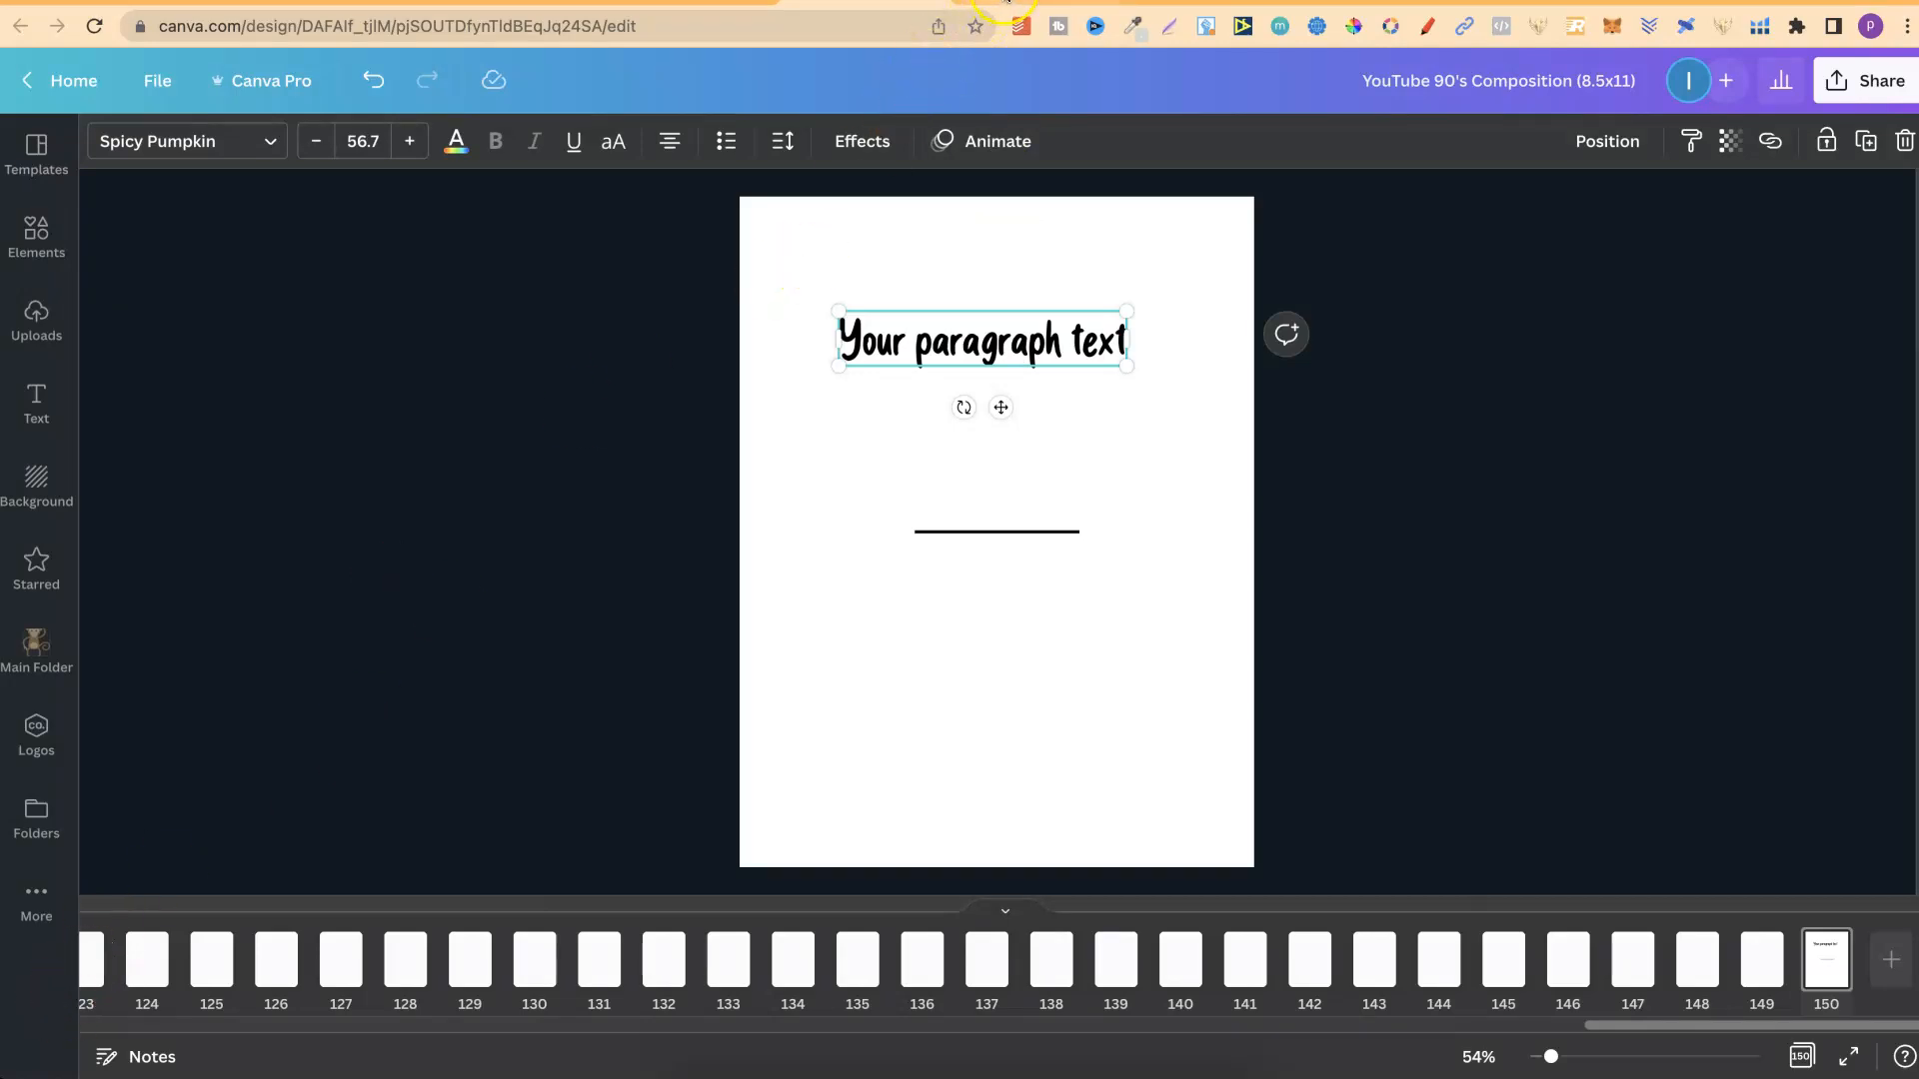
Switch to the productiveandfree.com article on Canva keyboard shortcuts and look through its numbered list of shortcuts.
{"action": "left_click", "coordinate": [1005, 3]}
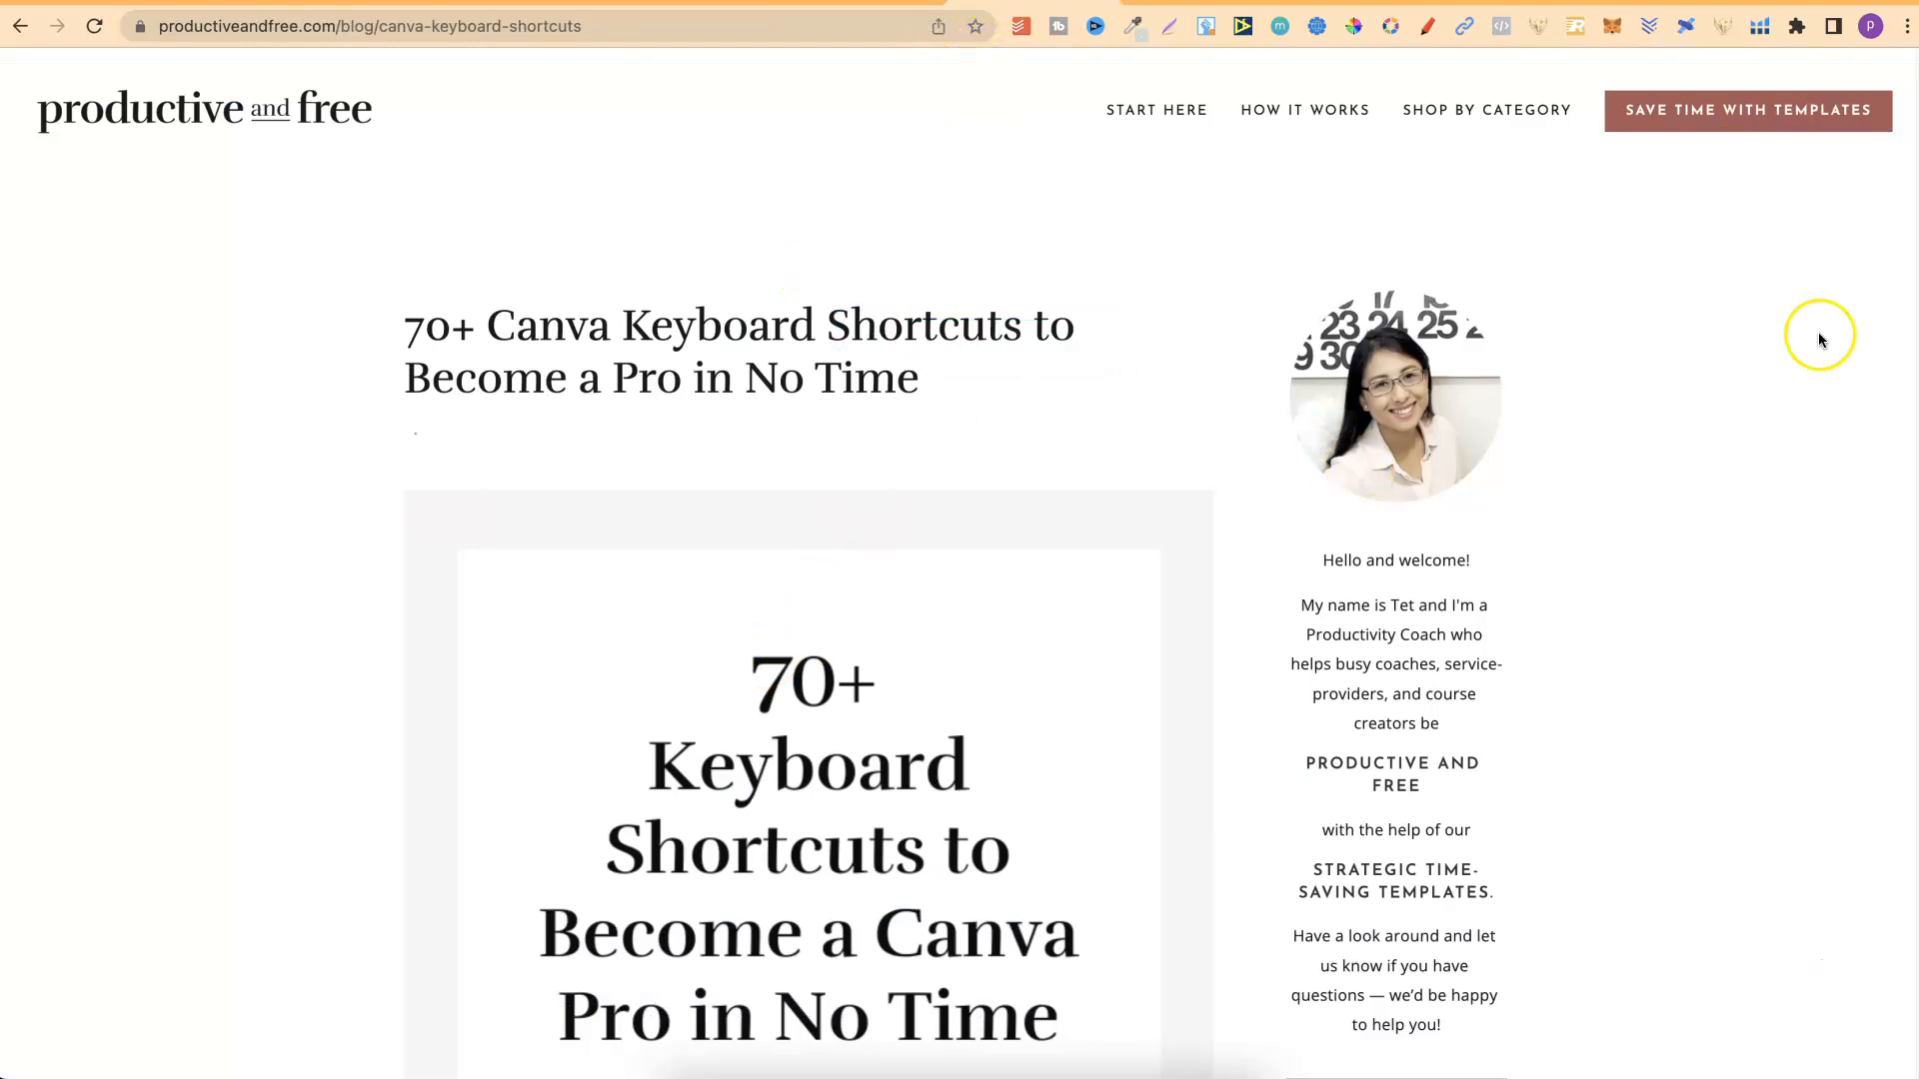
{"action": "scroll", "coordinate": [1914, 133], "scroll_direction": "down", "scroll_amount": 3}
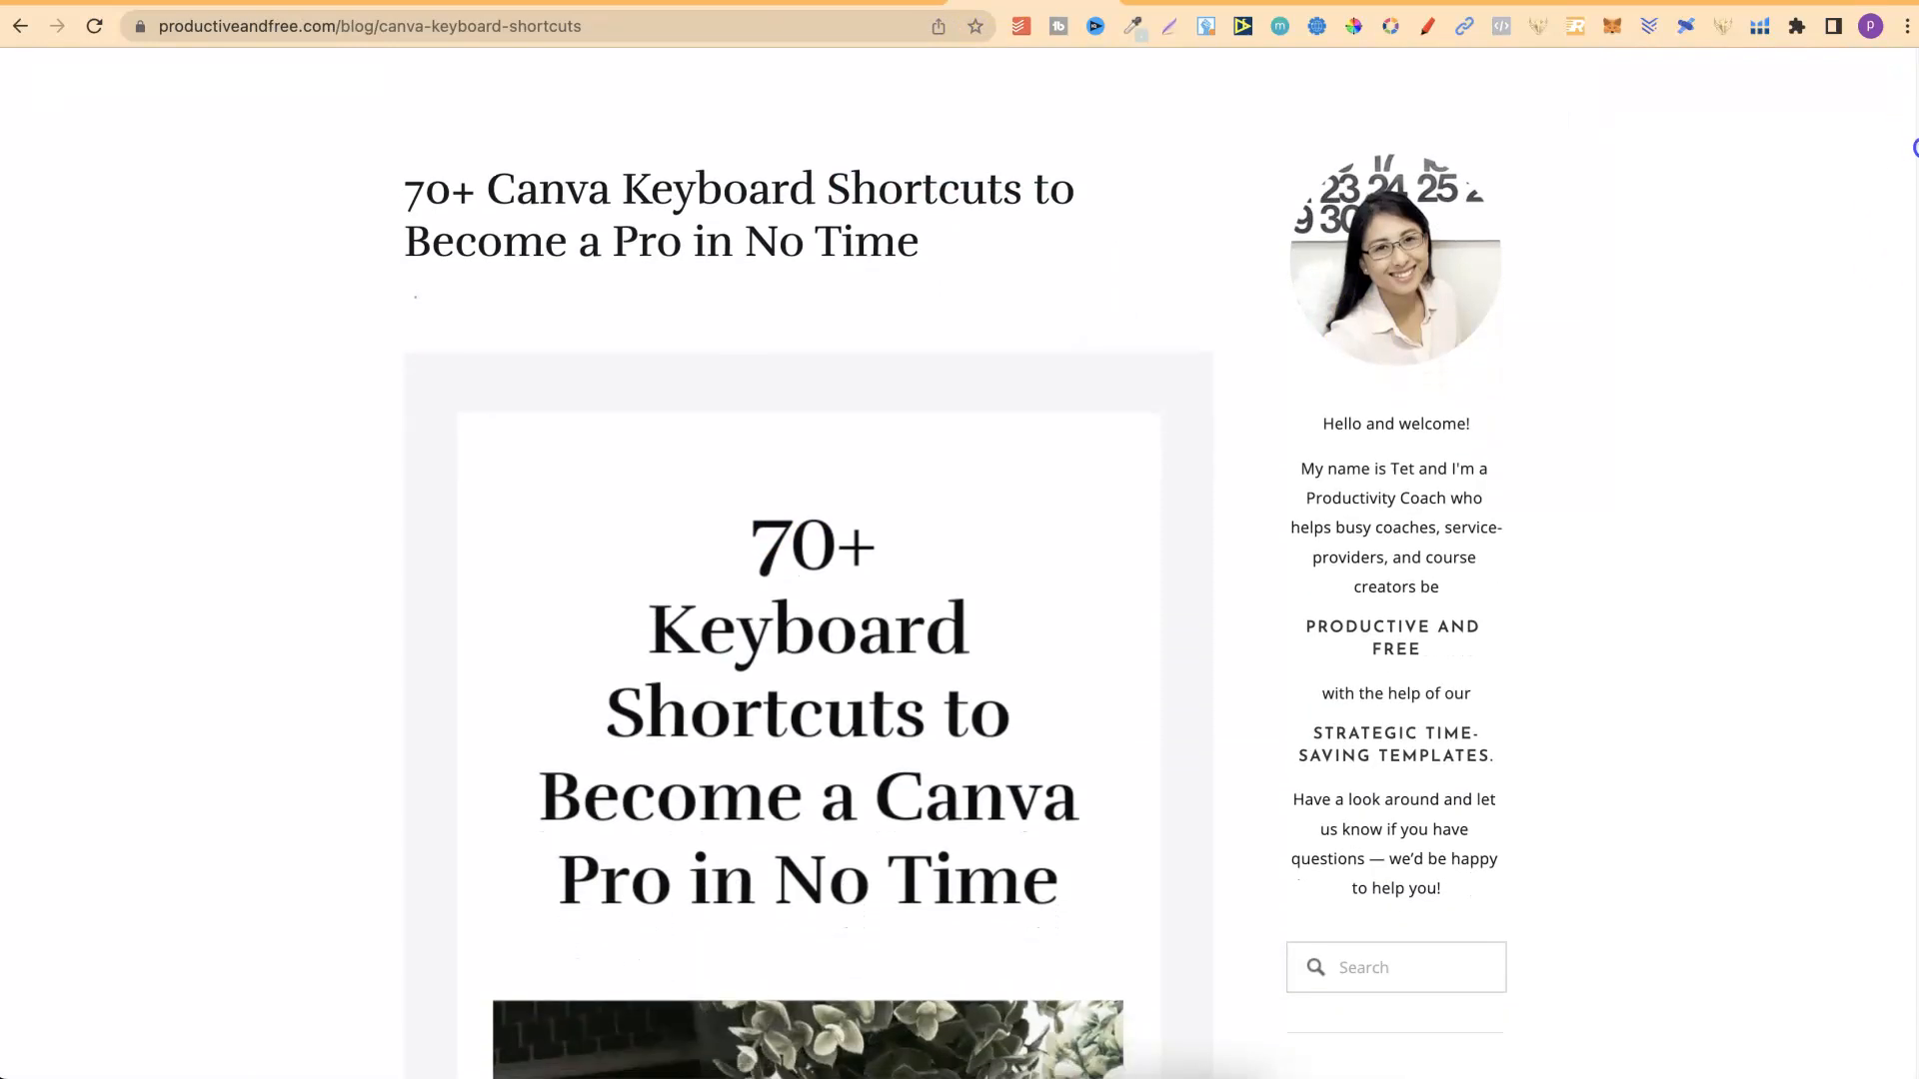
{"action": "left_click_drag", "start_coordinate": [1914, 148], "coordinate": [1914, 364]}
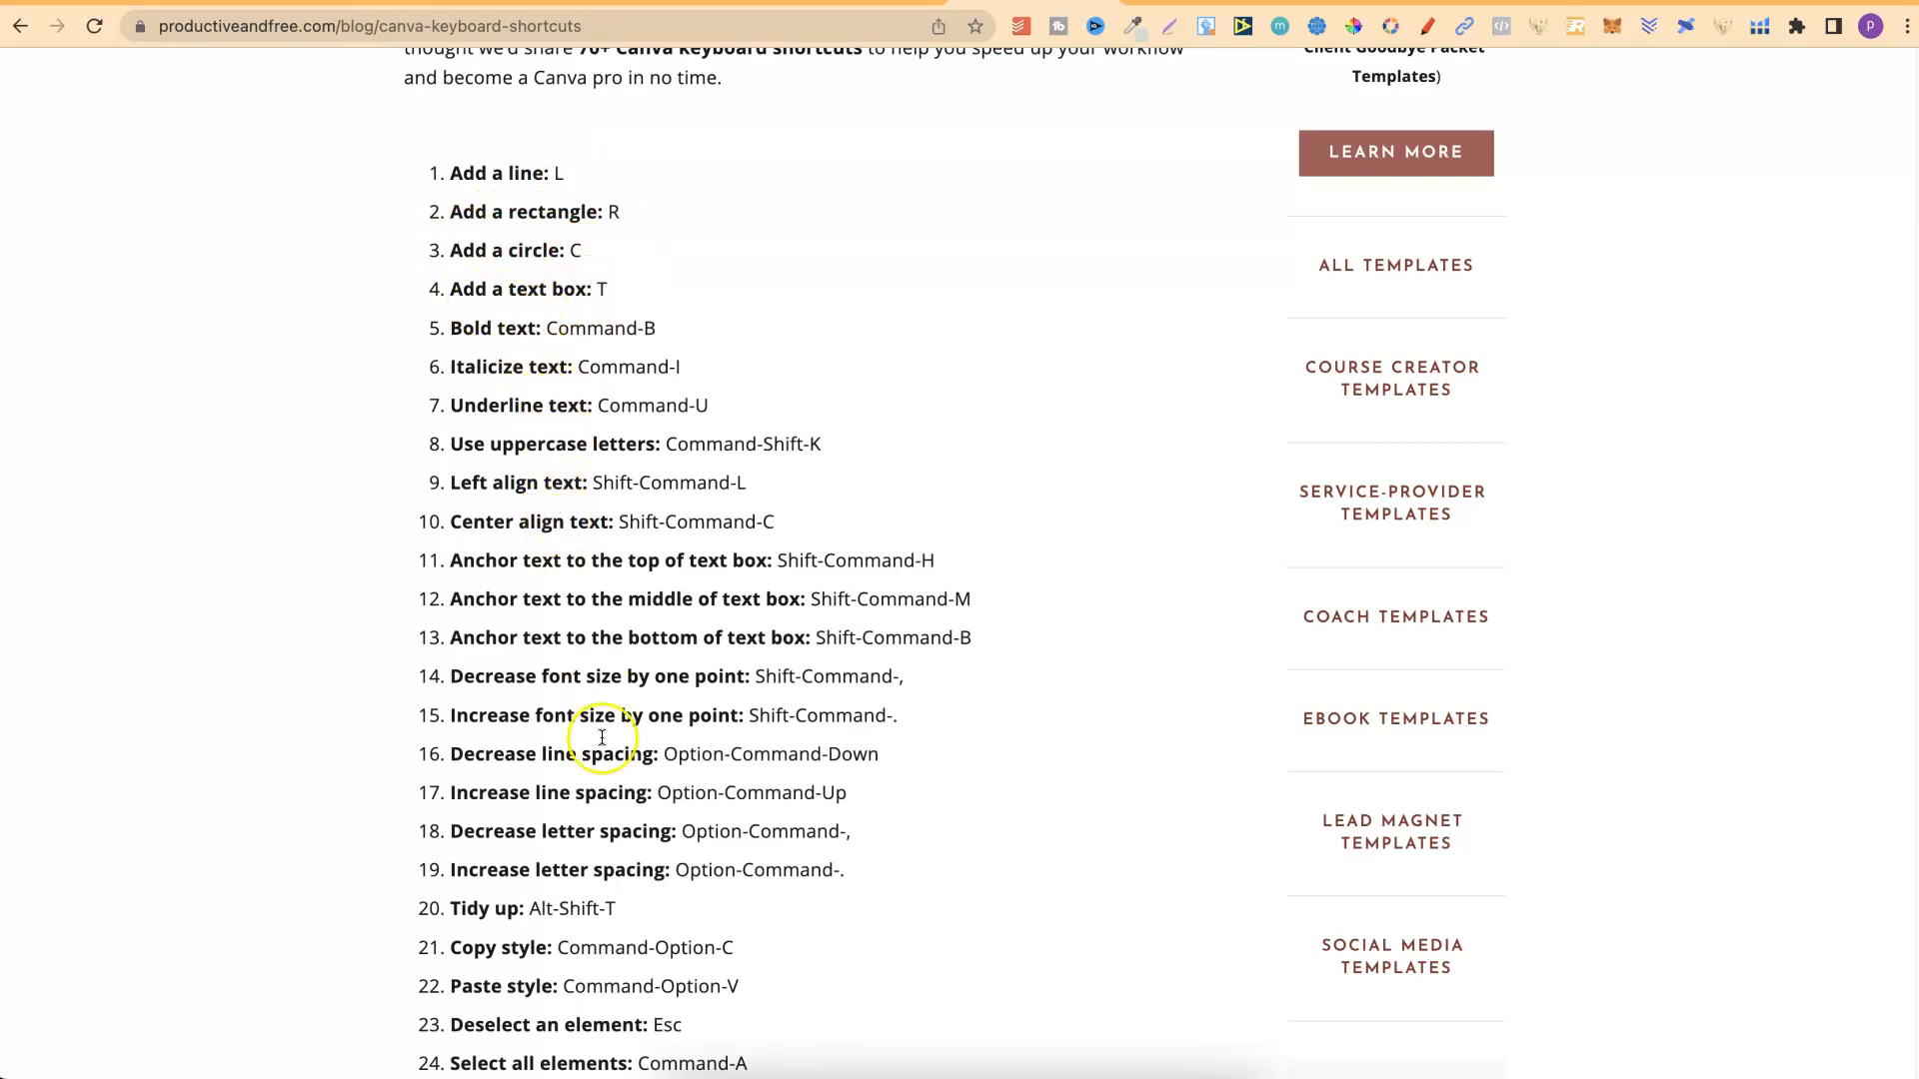
{"action": "left_click_drag", "start_coordinate": [1913, 346], "coordinate": [1912, 492]}
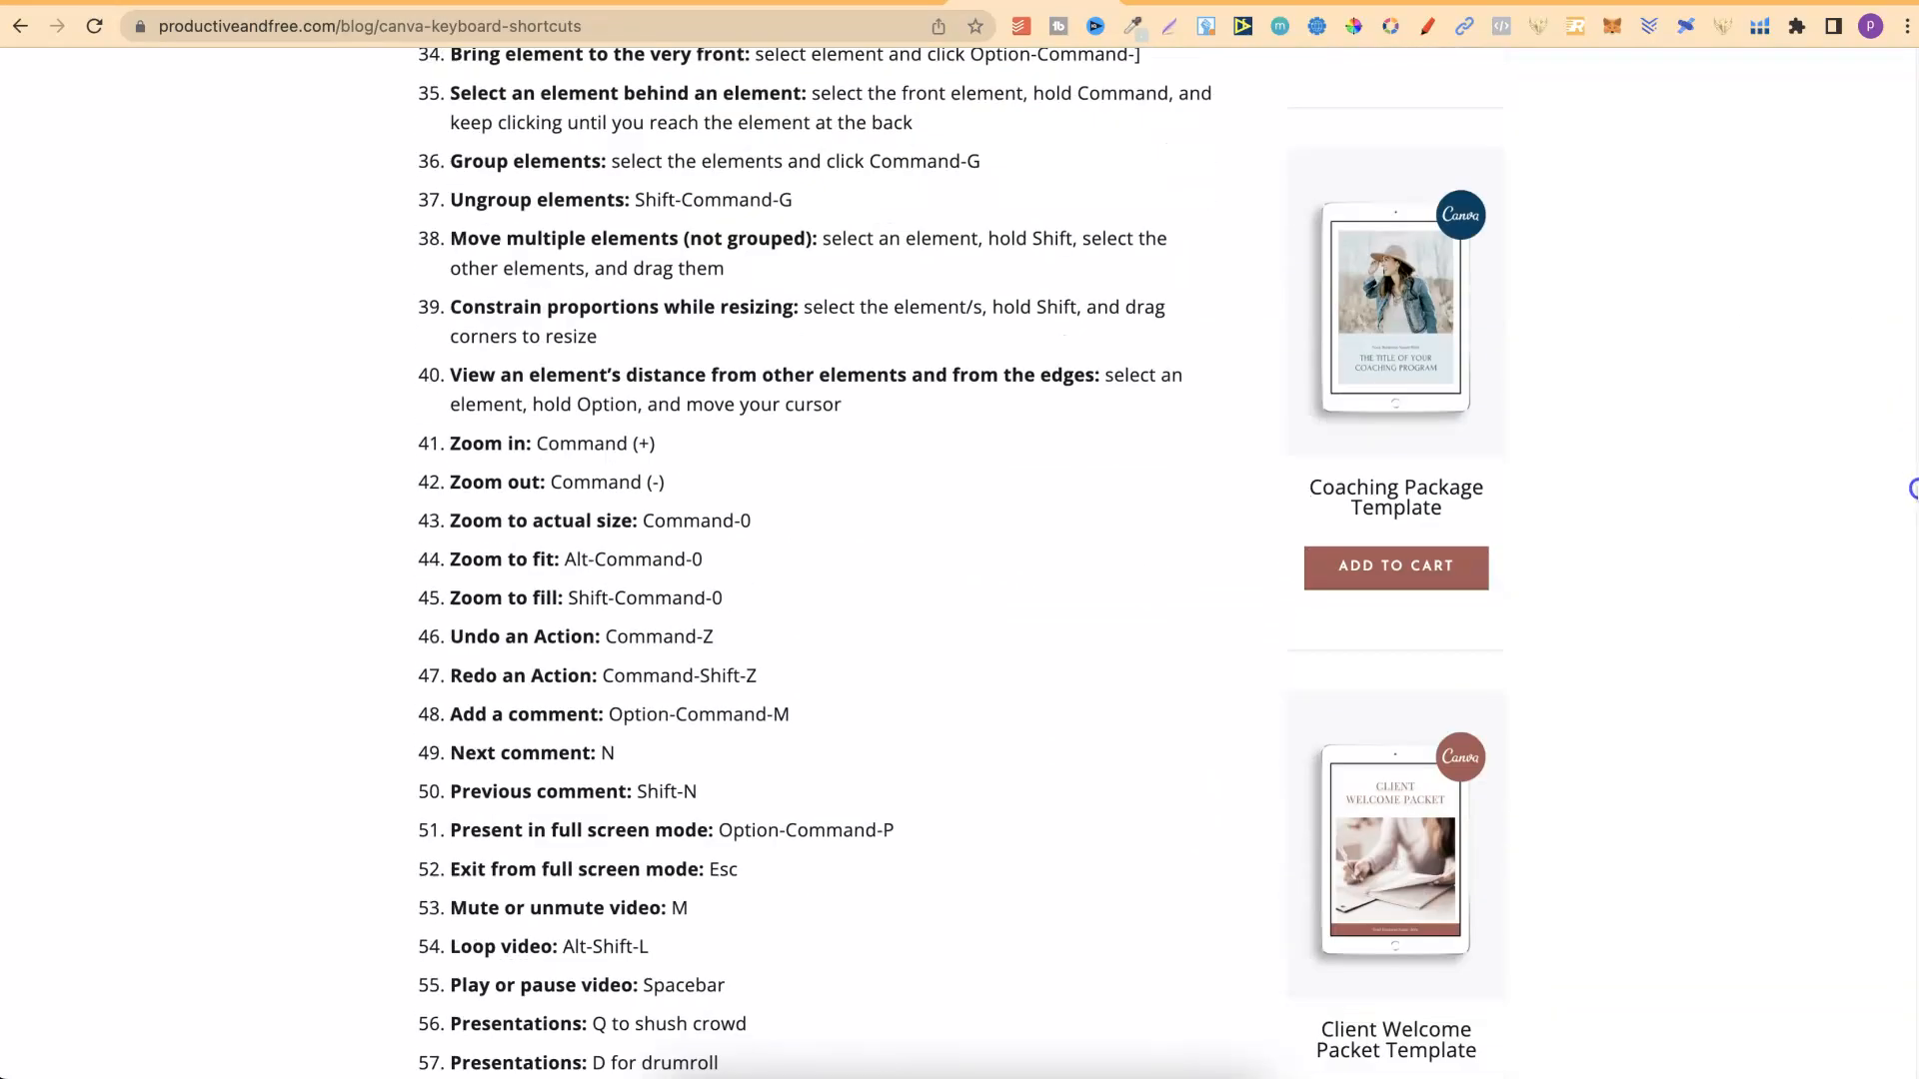
{"action": "scroll", "coordinate": [1914, 490], "scroll_direction": "down", "scroll_amount": 9}
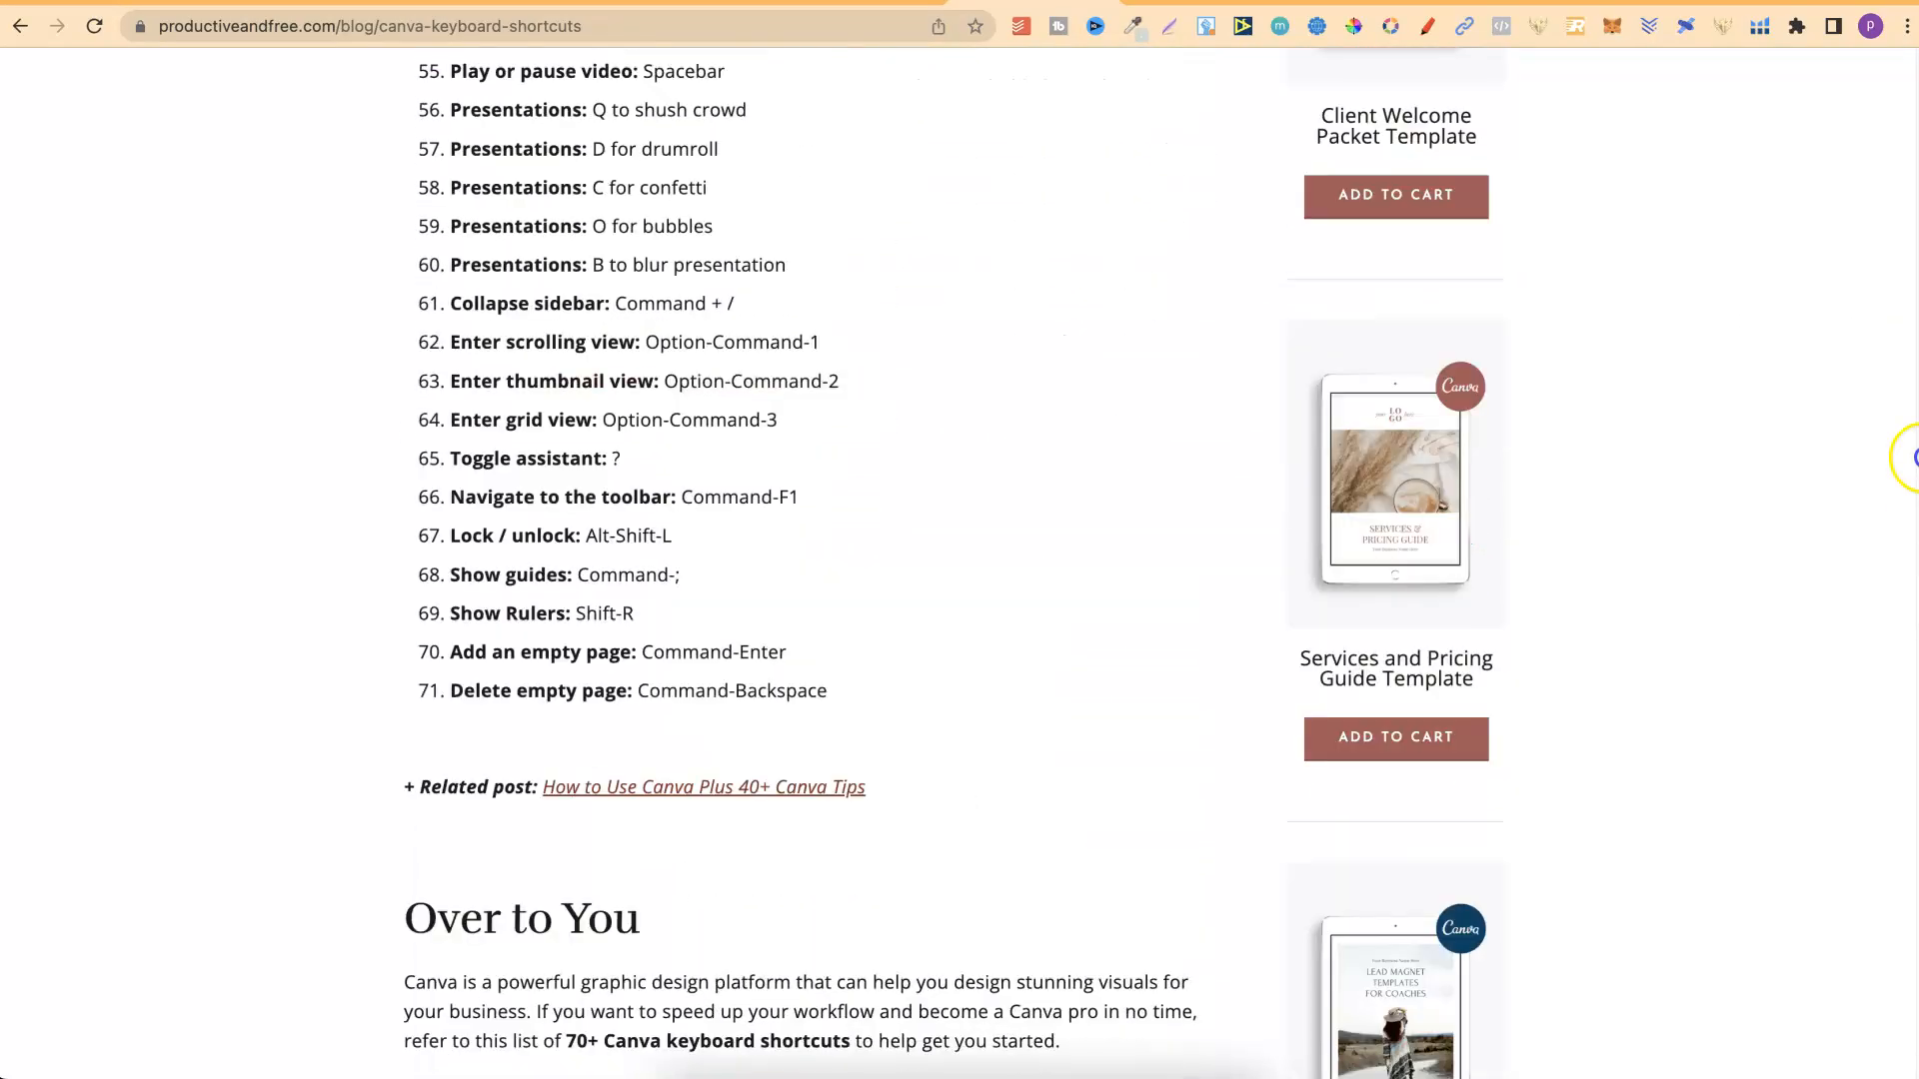
{"action": "left_click_drag", "start_coordinate": [1916, 457], "coordinate": [1917, 130]}
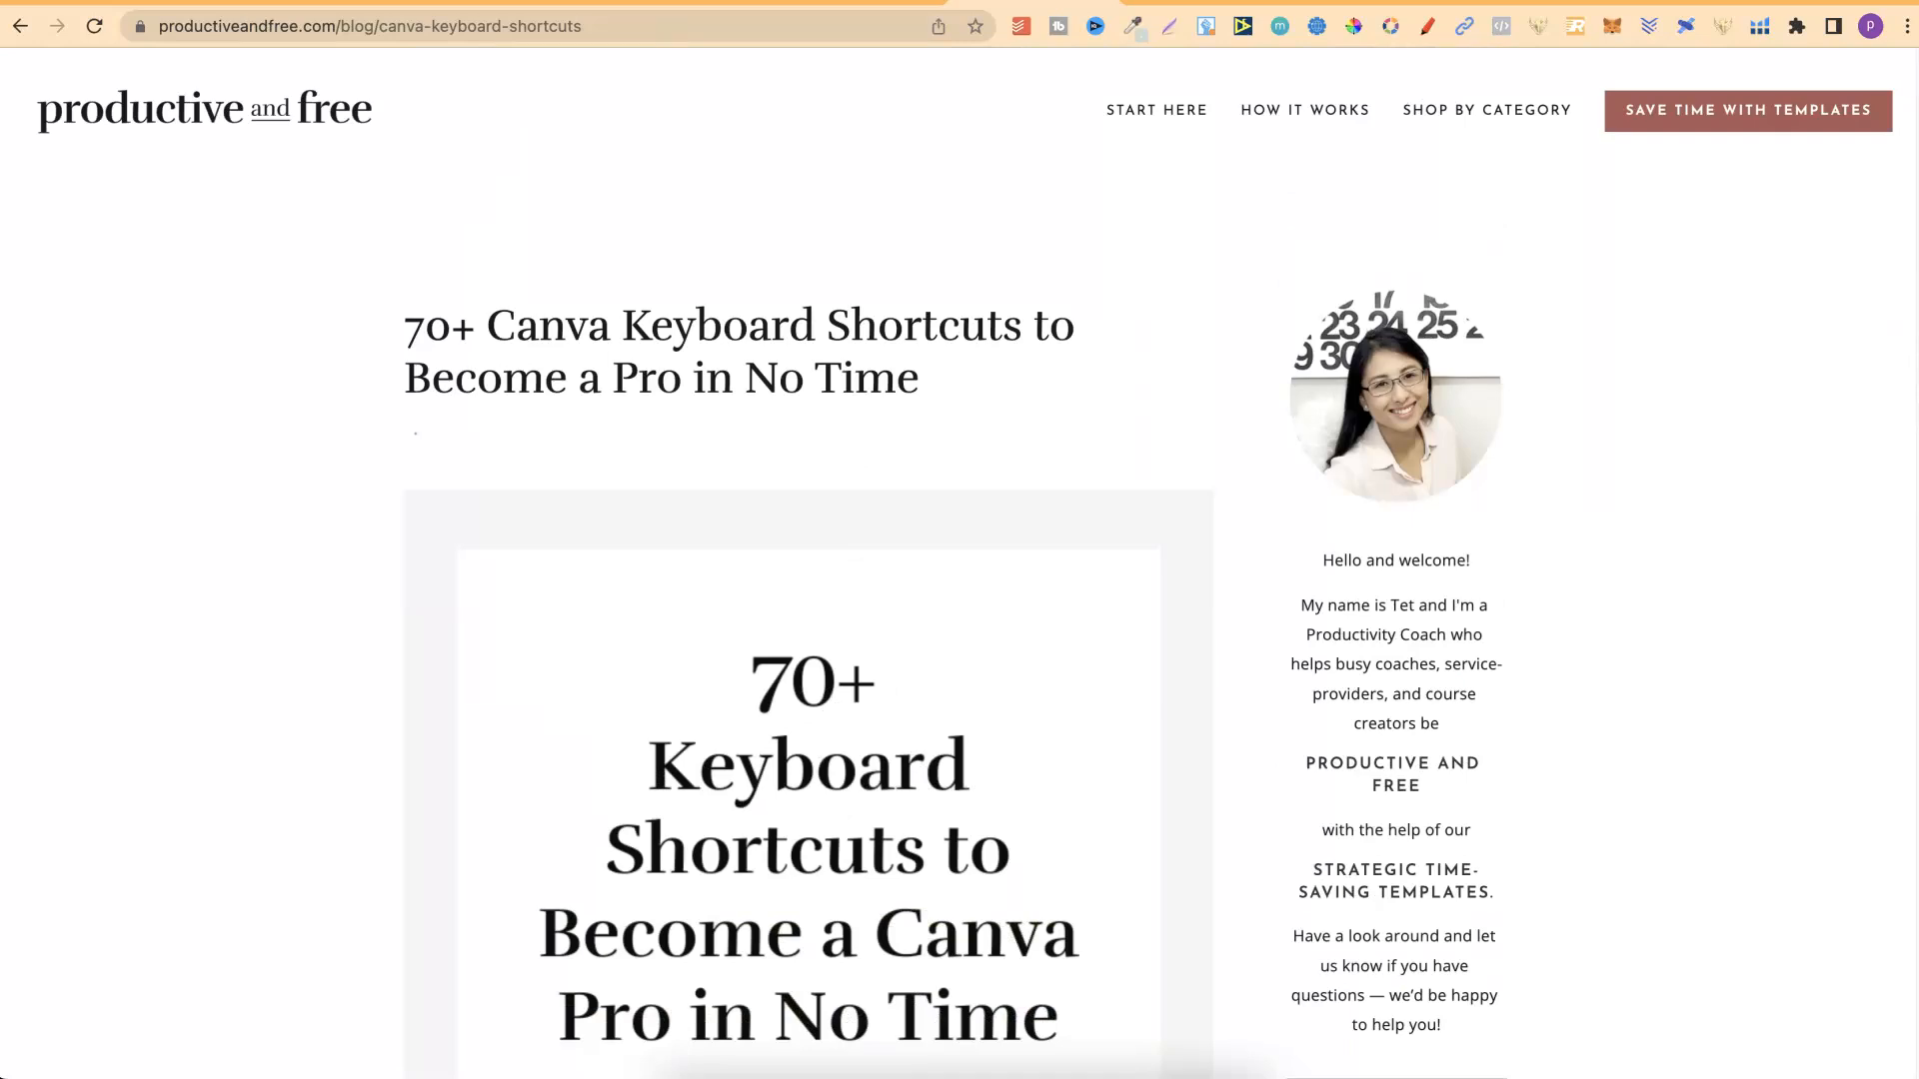
Return to the Canva composition design, delete the line from page 150, and move the paragraph text down toward the page centre.
{"action": "left_click", "coordinate": [884, 3]}
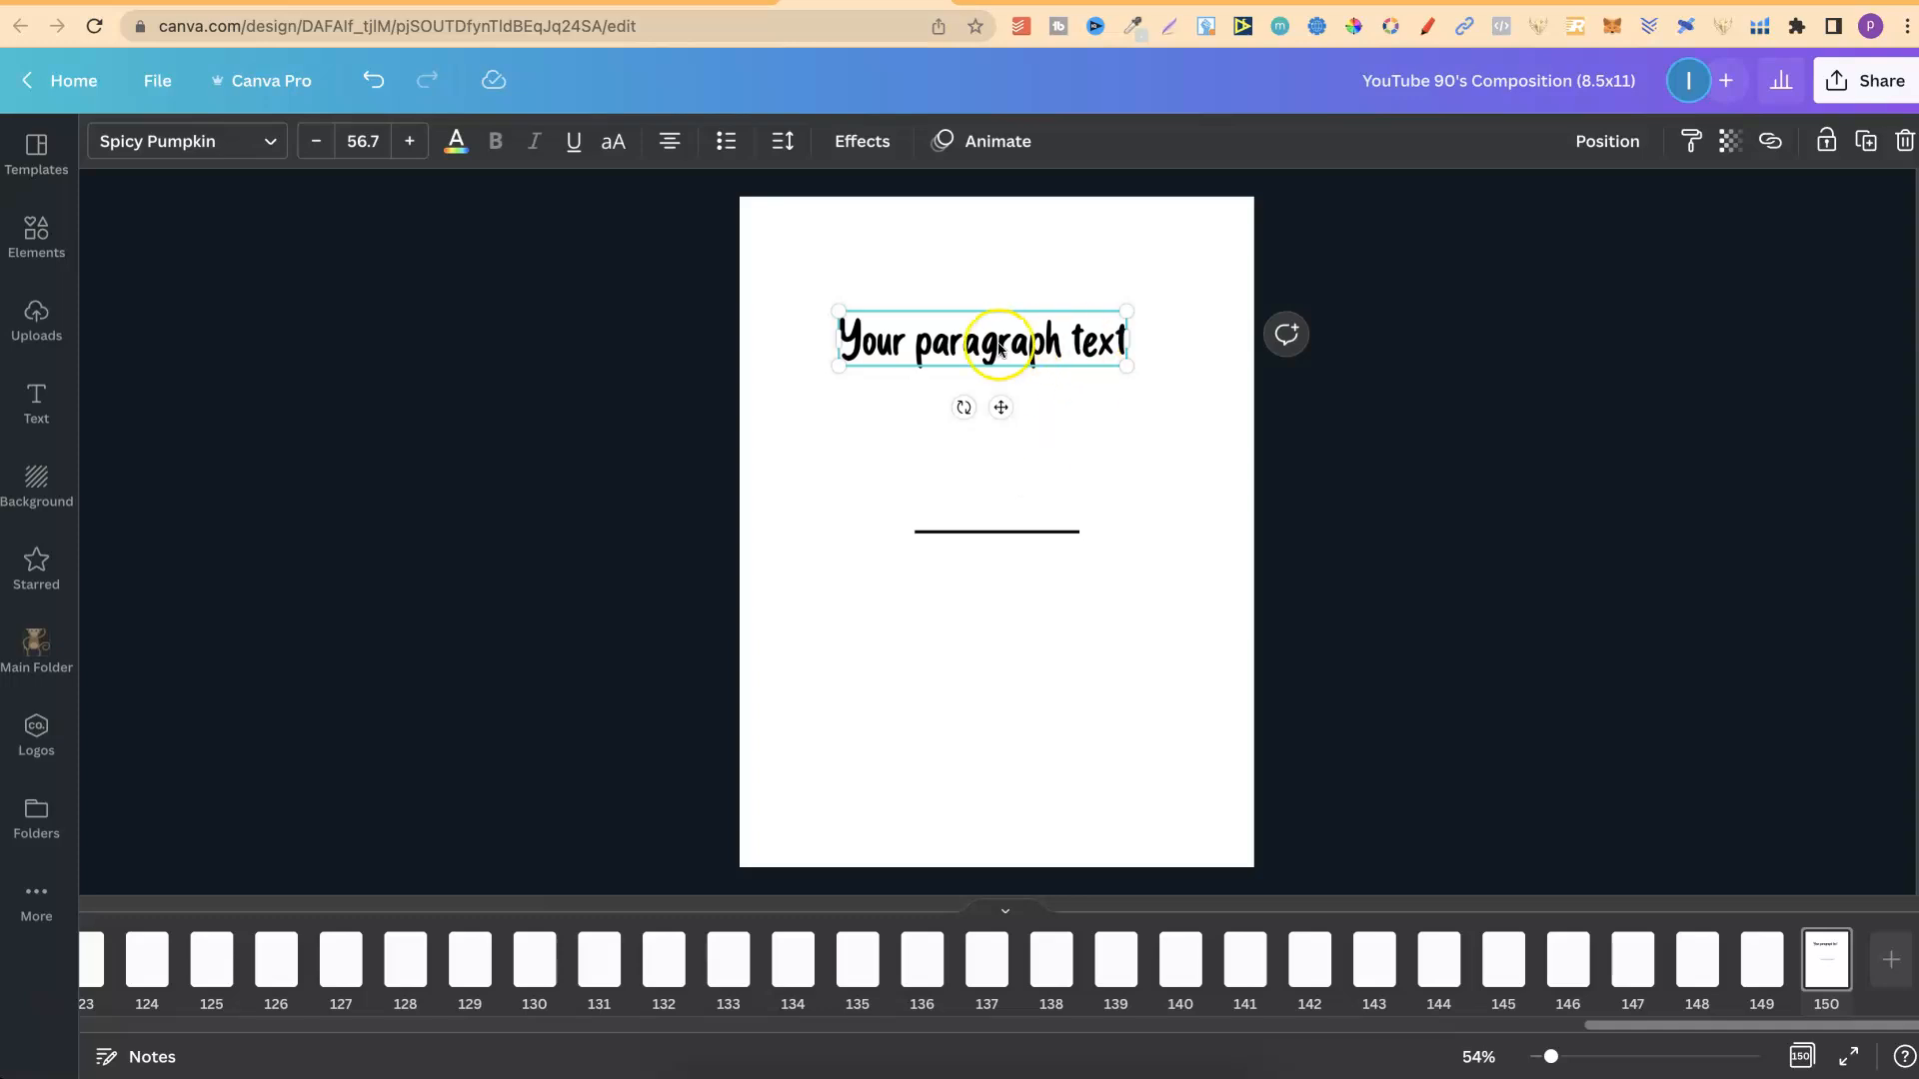
{"action": "left_click", "coordinate": [1029, 533]}
{"action": "key", "text": "Delete"}
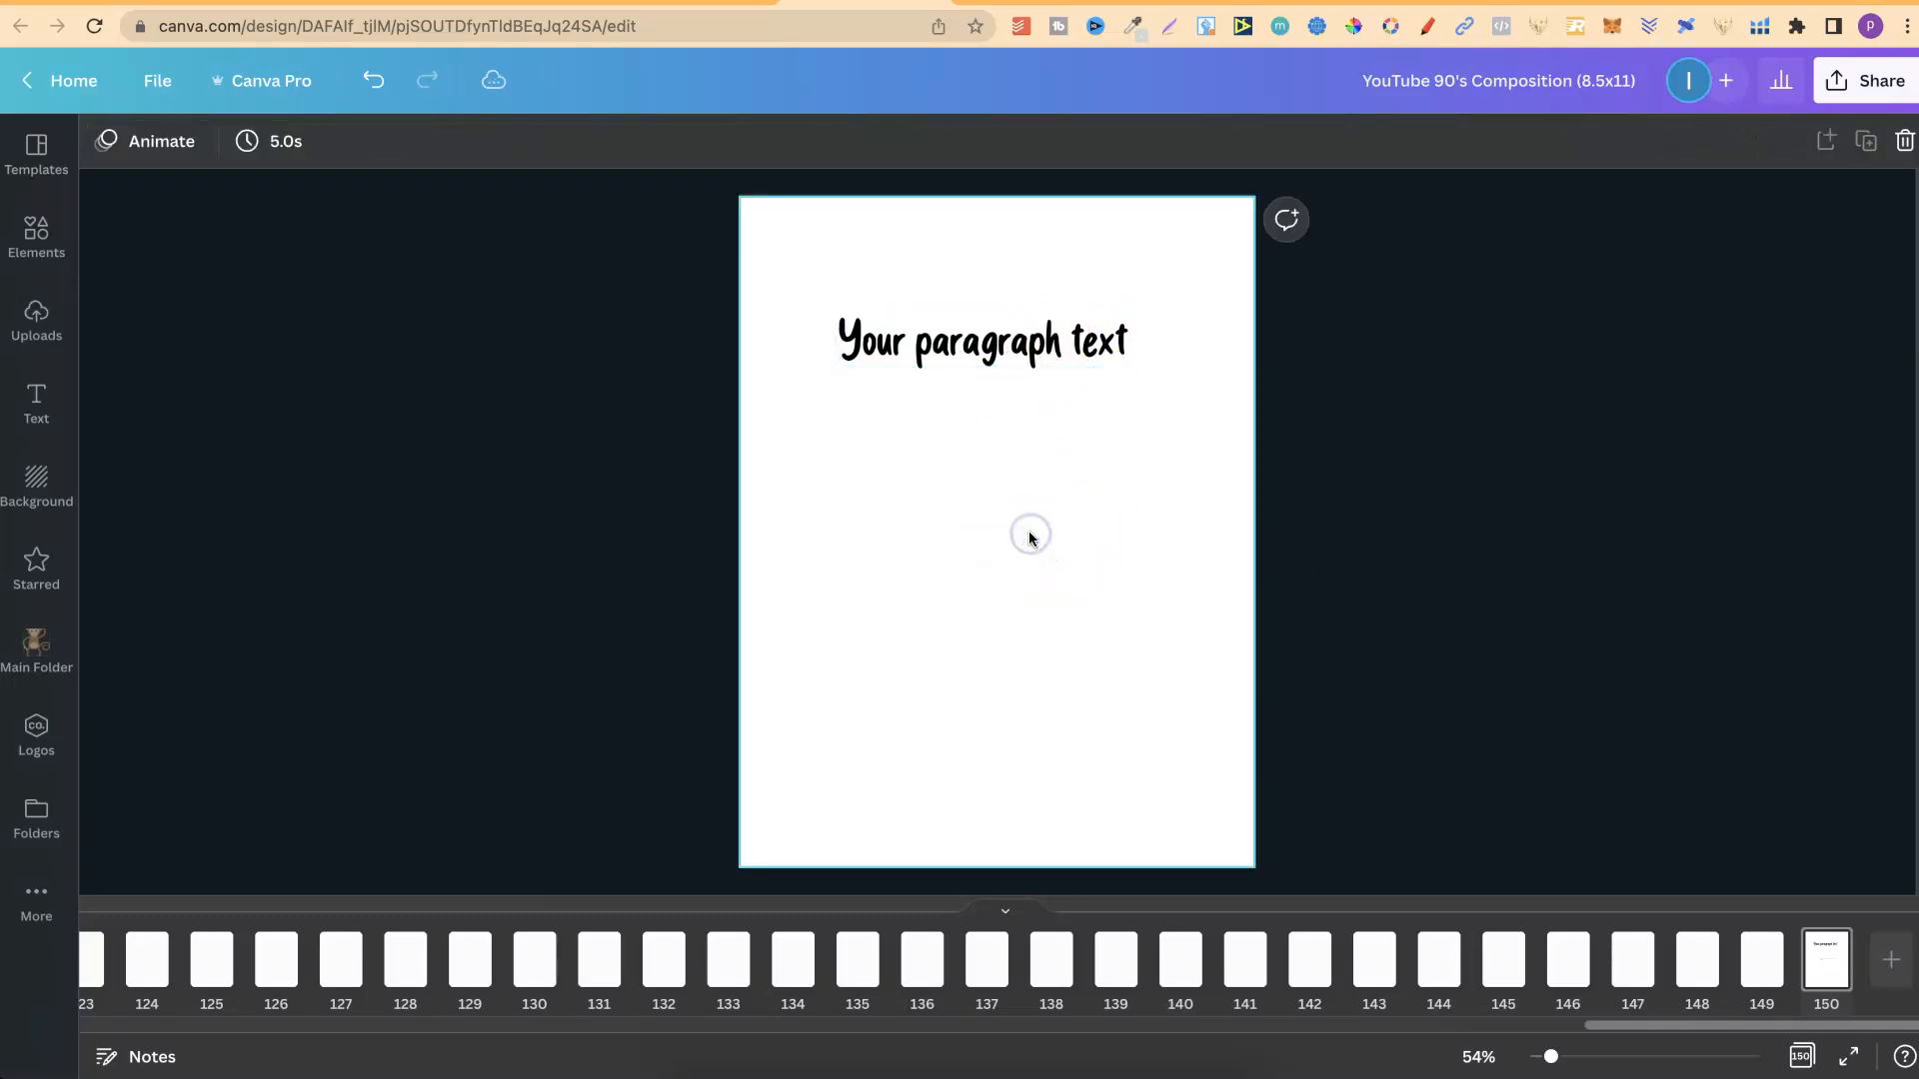
{"action": "left_click_drag", "start_coordinate": [1062, 326], "coordinate": [1086, 443]}
Change the paragraph text's font to Ask Why Regular and adjust the width of its text box.
{"action": "left_click", "coordinate": [182, 143]}
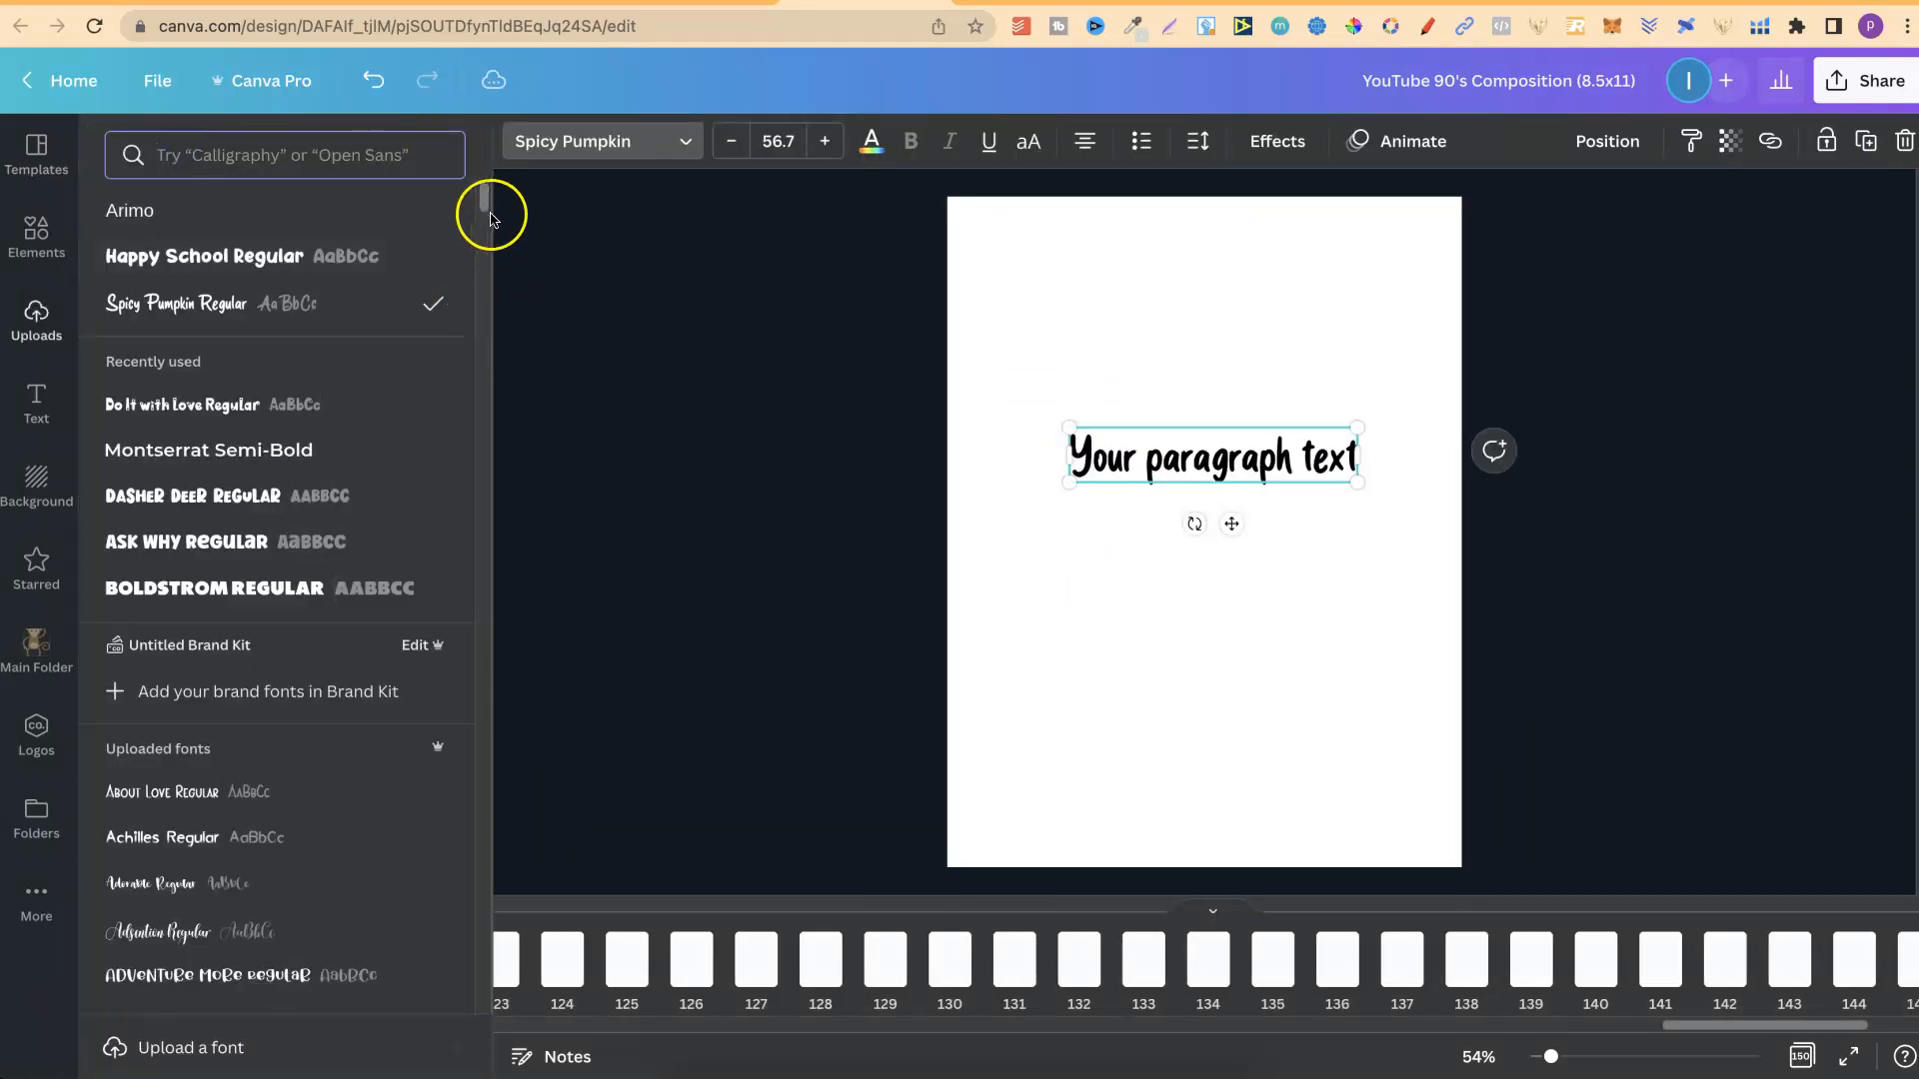
{"action": "left_click_drag", "start_coordinate": [483, 197], "coordinate": [482, 194]}
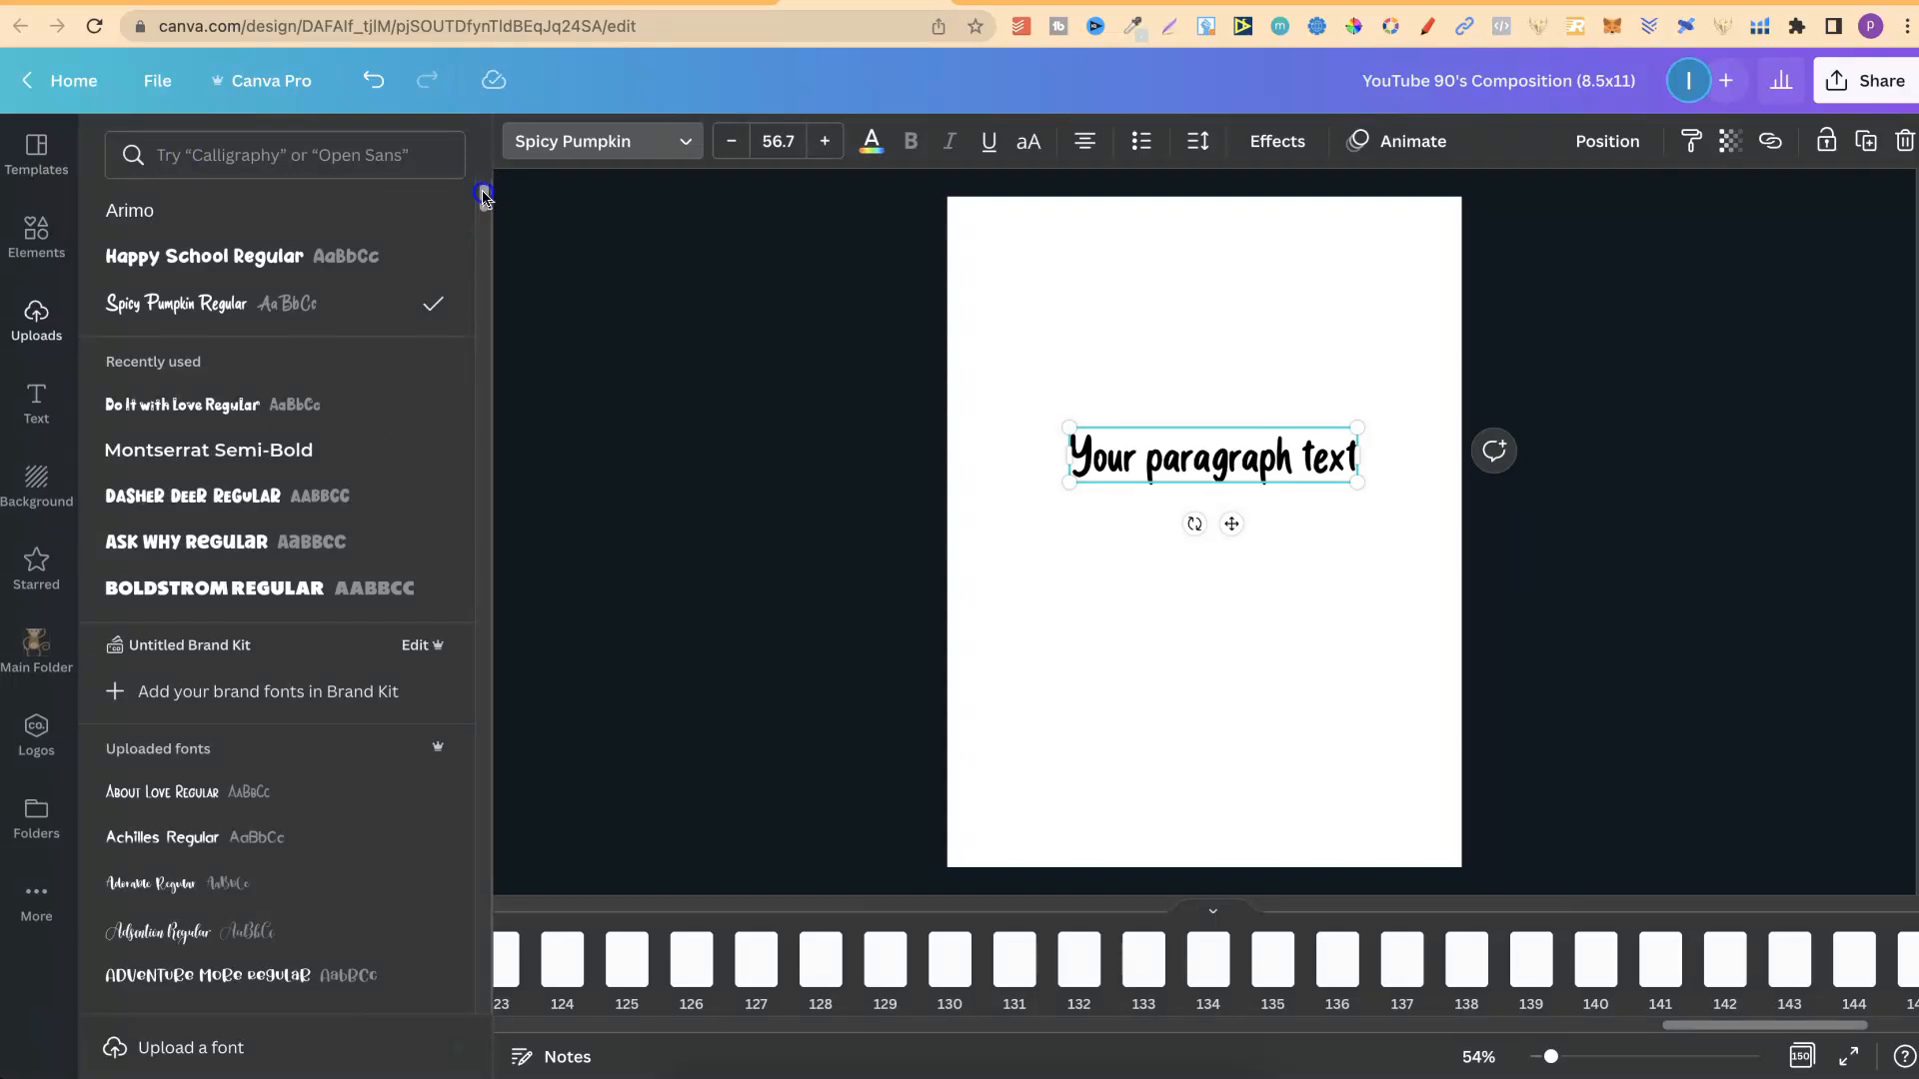
{"action": "left_click", "coordinate": [238, 552]}
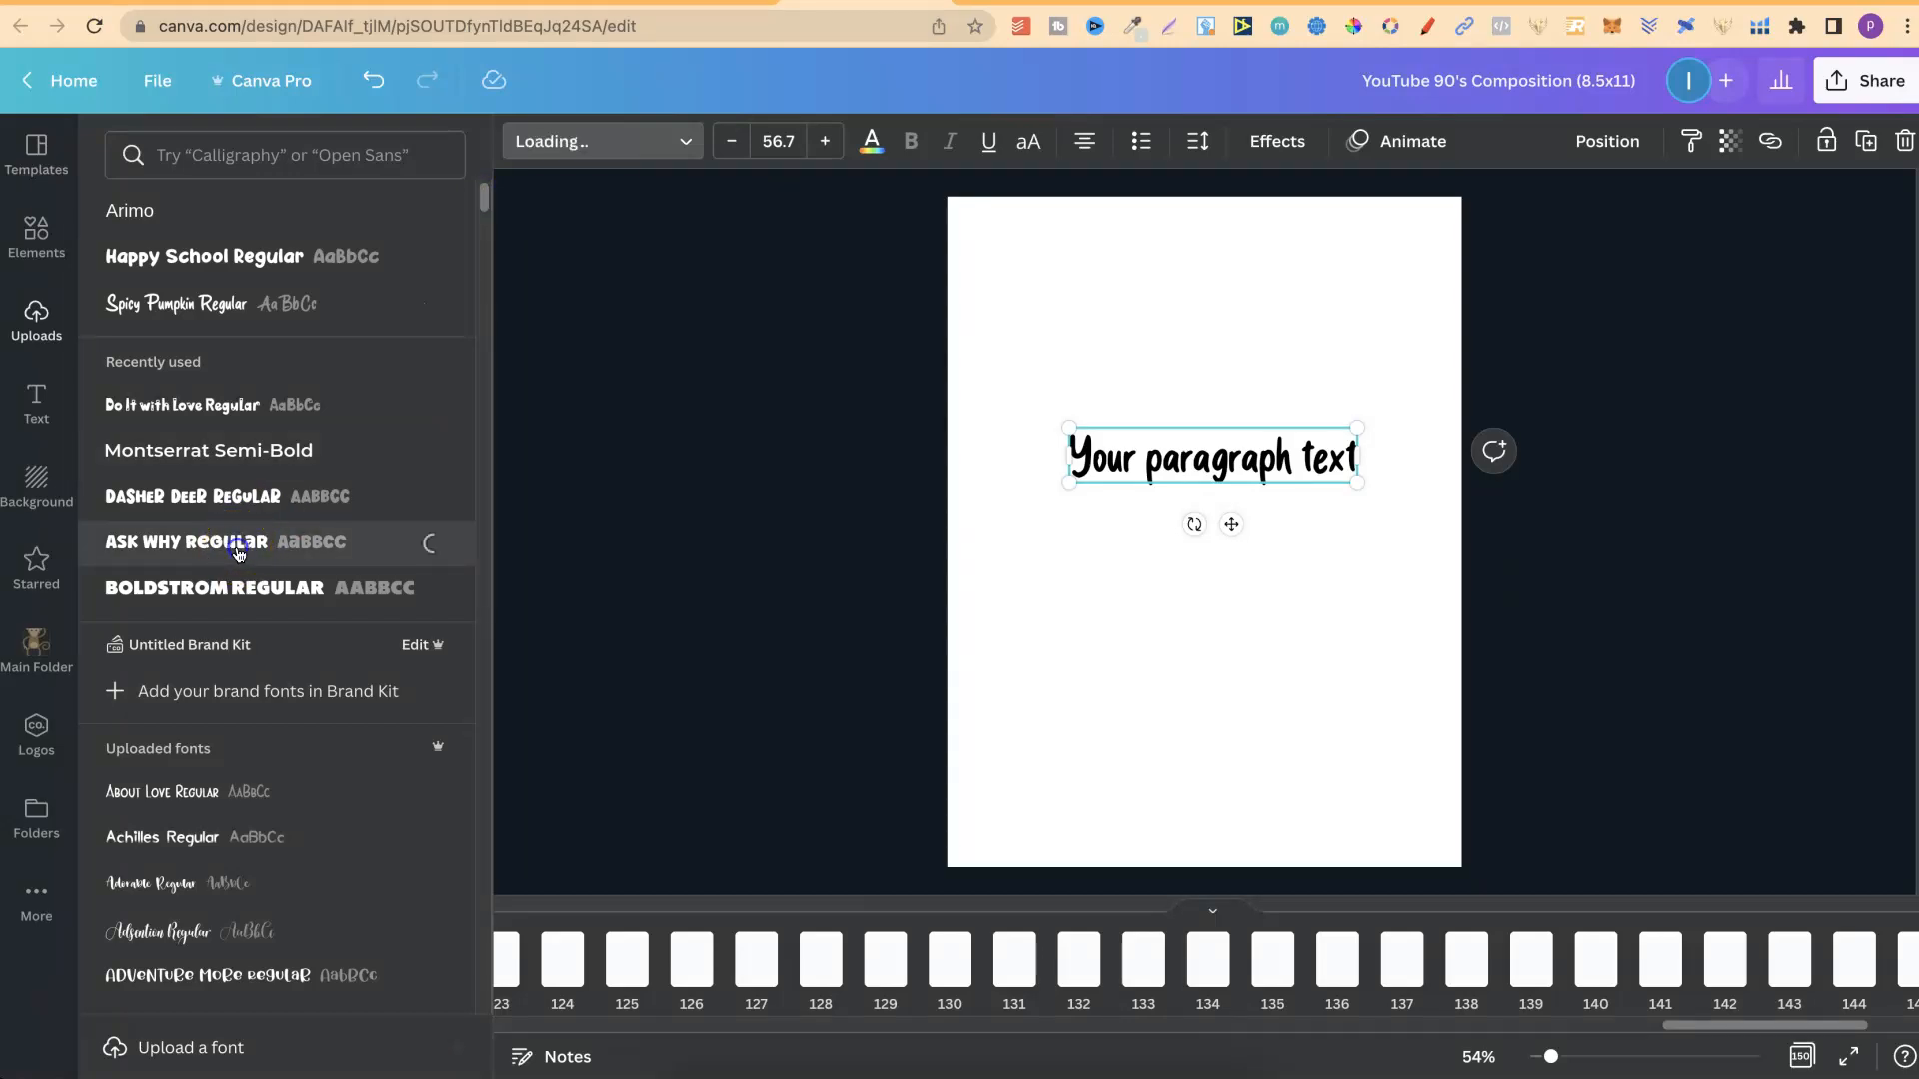
{"action": "left_click_drag", "start_coordinate": [1470, 482], "coordinate": [1414, 481]}
Delete the word "Your" from the text box so that it reads "paragraph text".
{"action": "left_click", "coordinate": [1189, 511]}
{"action": "left_click", "coordinate": [1051, 460]}
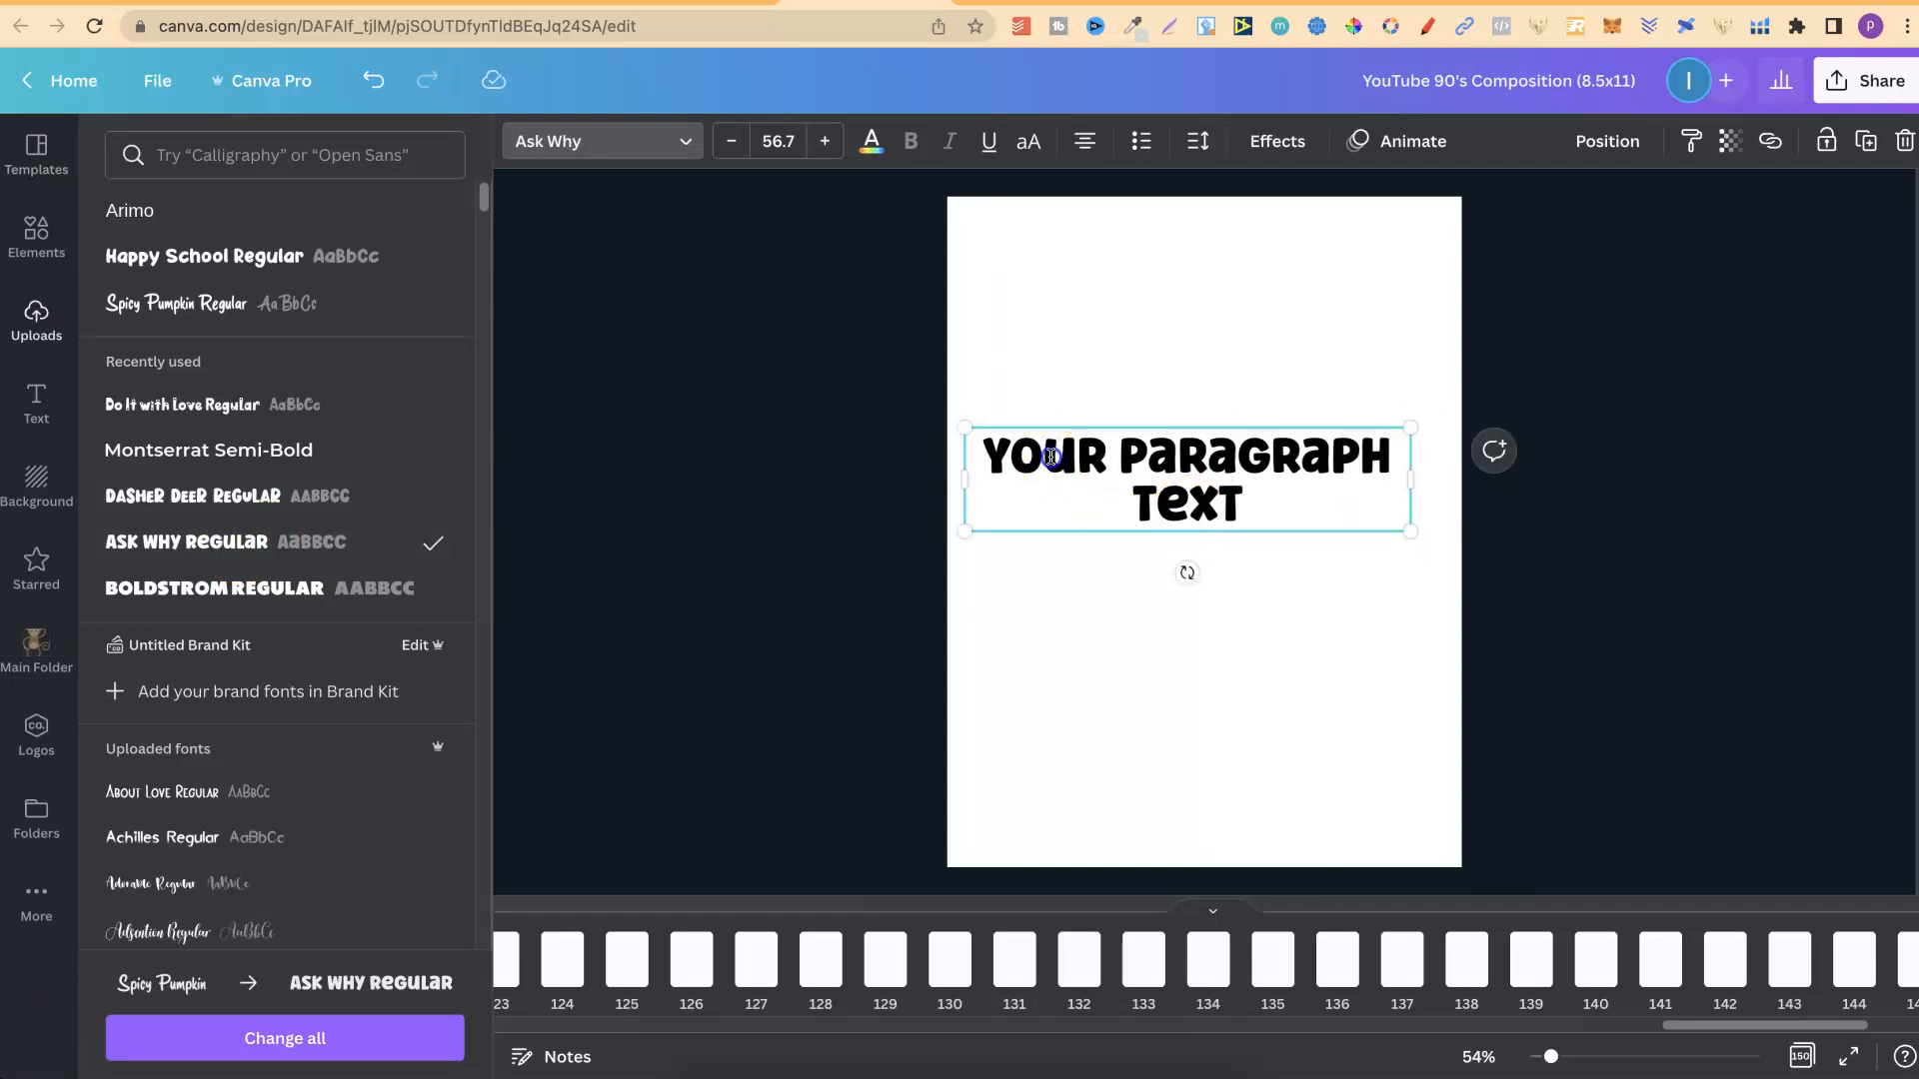
{"action": "left_click", "coordinate": [1051, 456]}
{"action": "double_click", "coordinate": [1062, 454]}
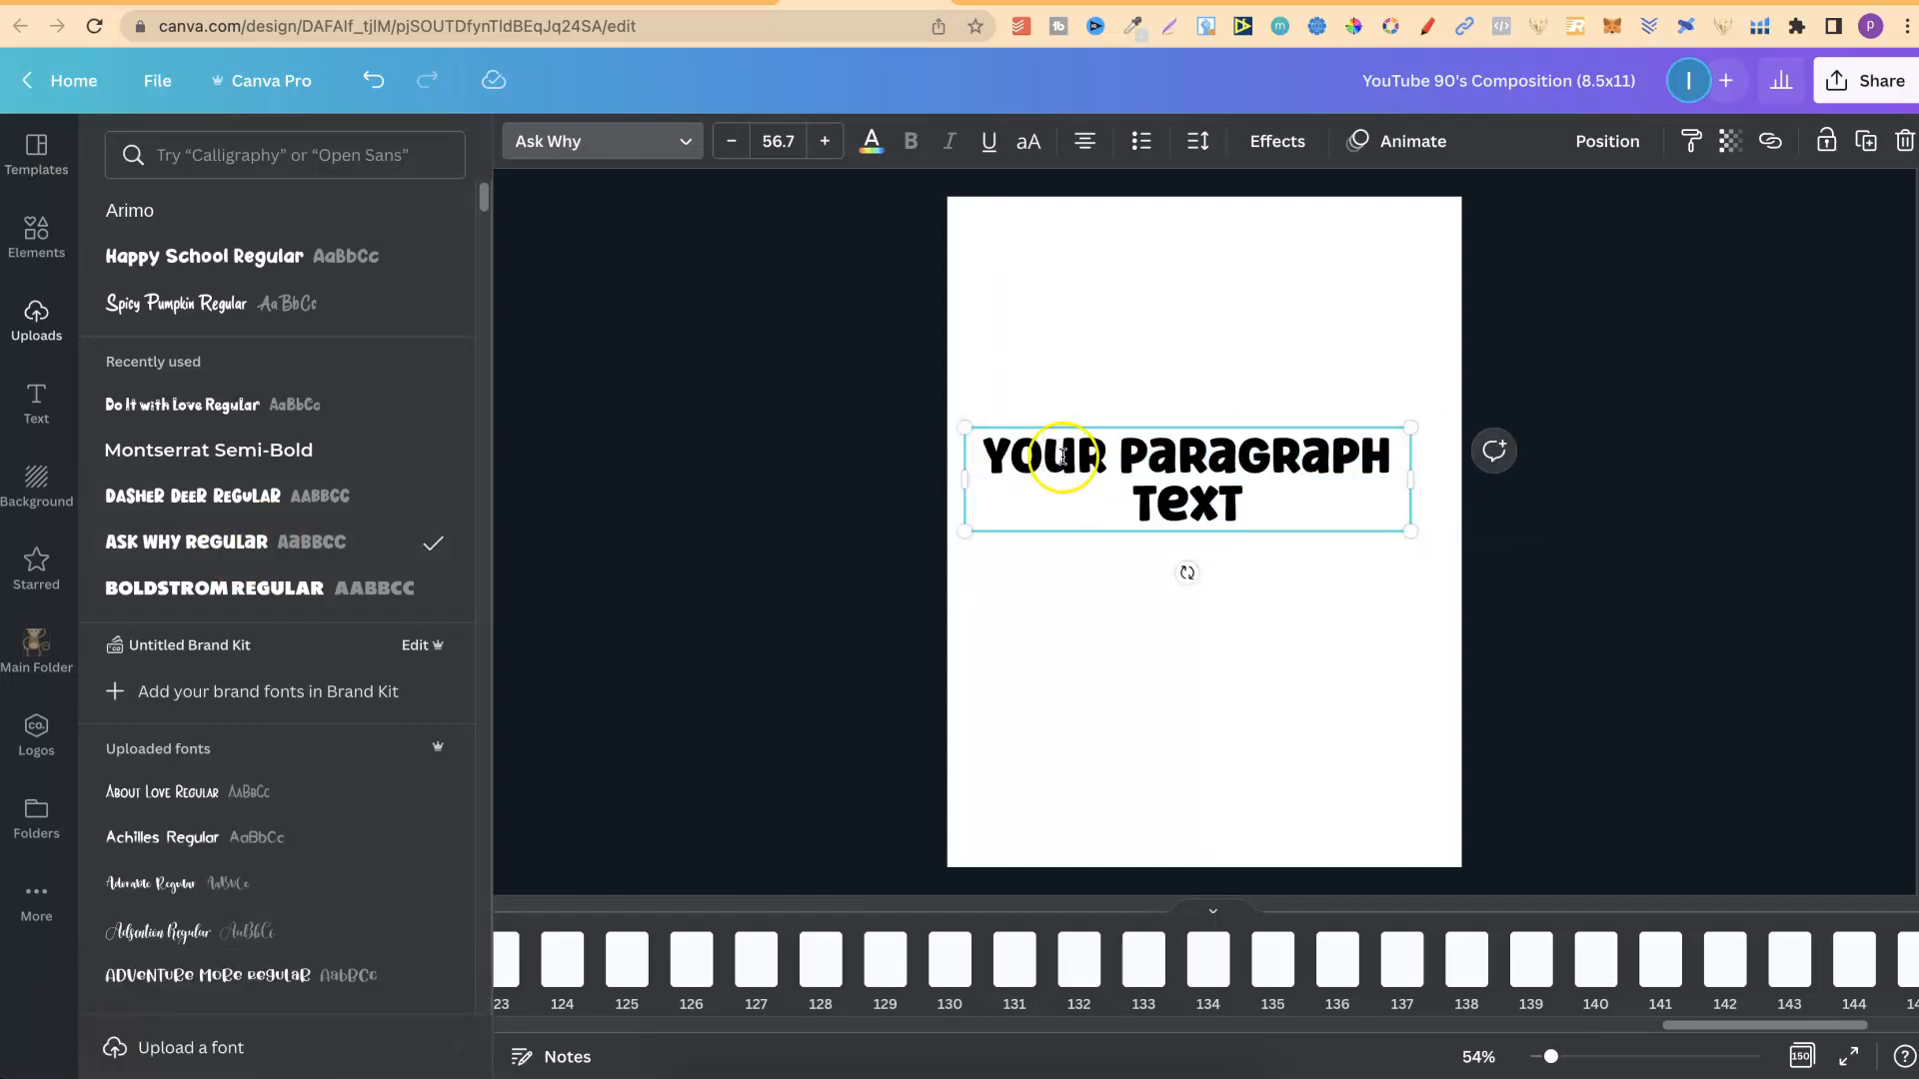
{"action": "key", "text": "BackSpace"}
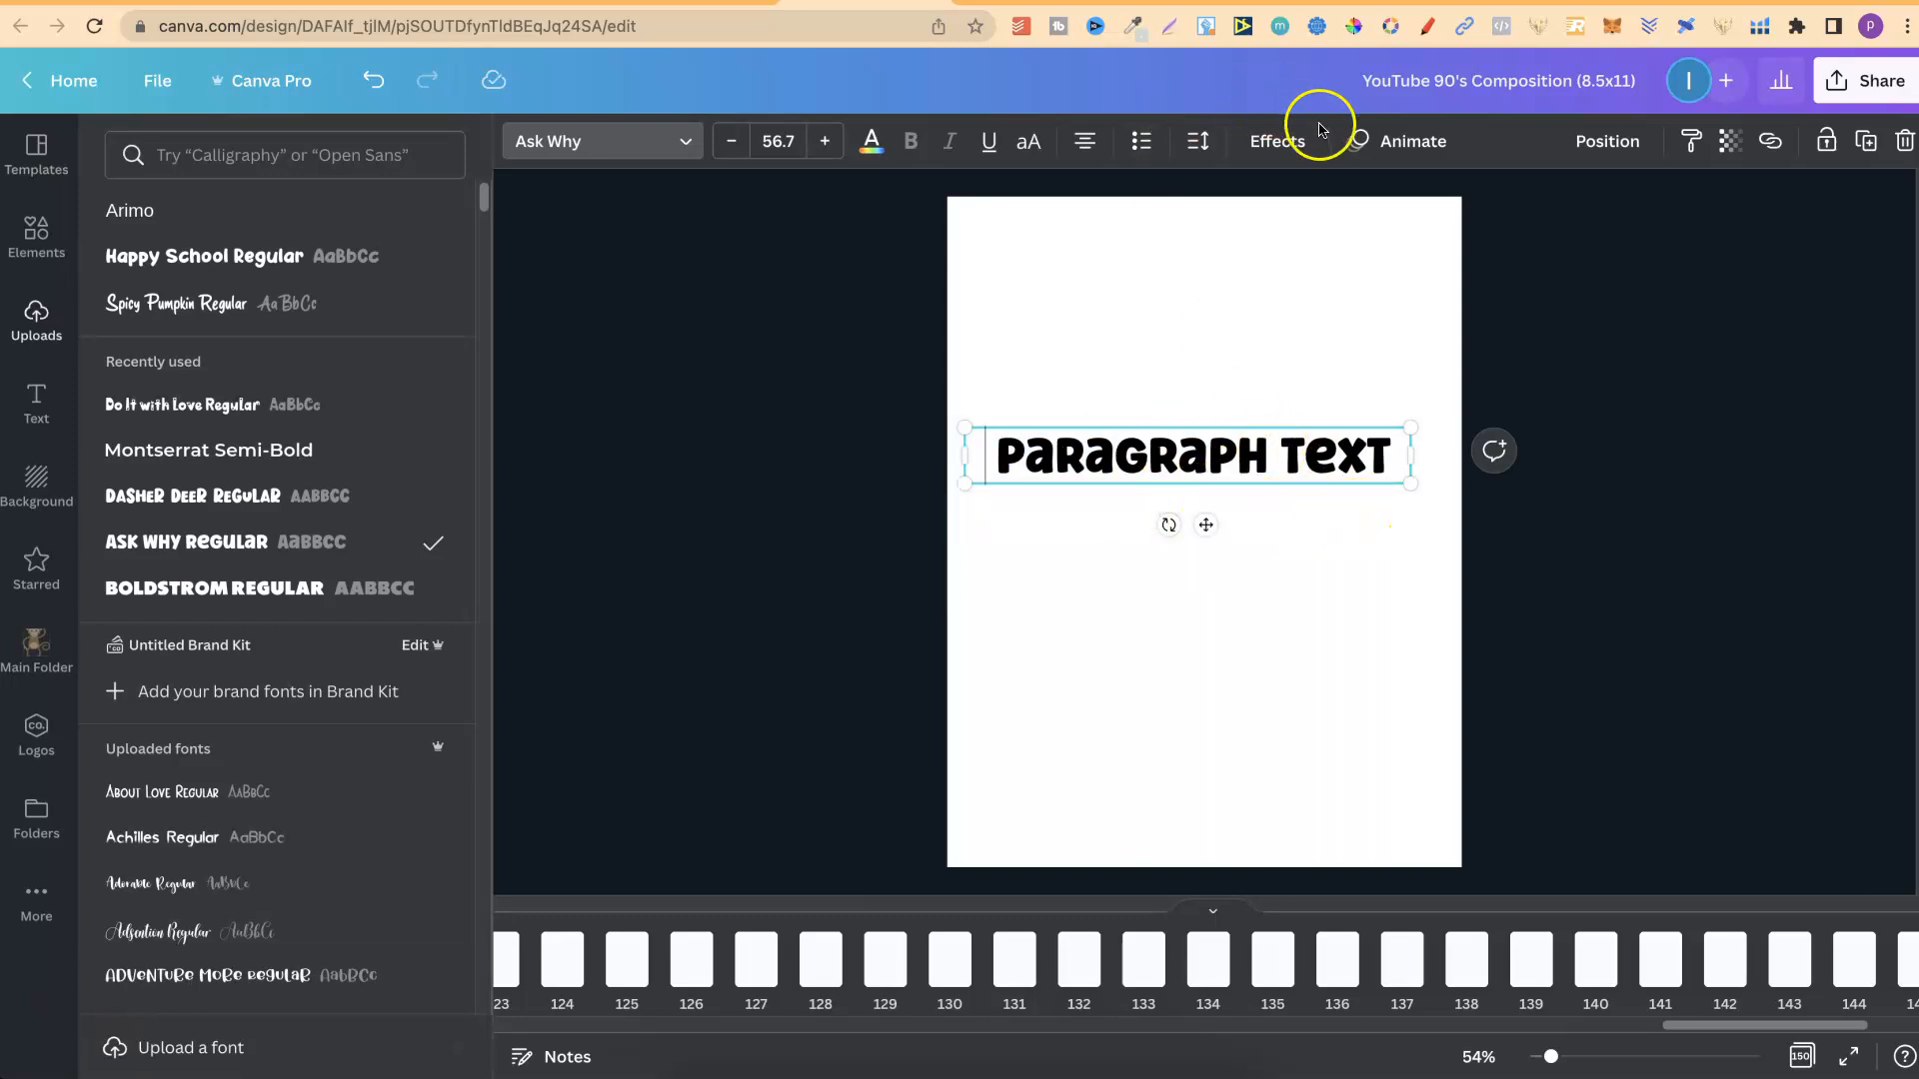
Try the Shadow, Lift, Hollow, Splice, Echo, Glitch and Neon effects on the paragraph text, and apply the Background effect.
{"action": "left_click", "coordinate": [1277, 142]}
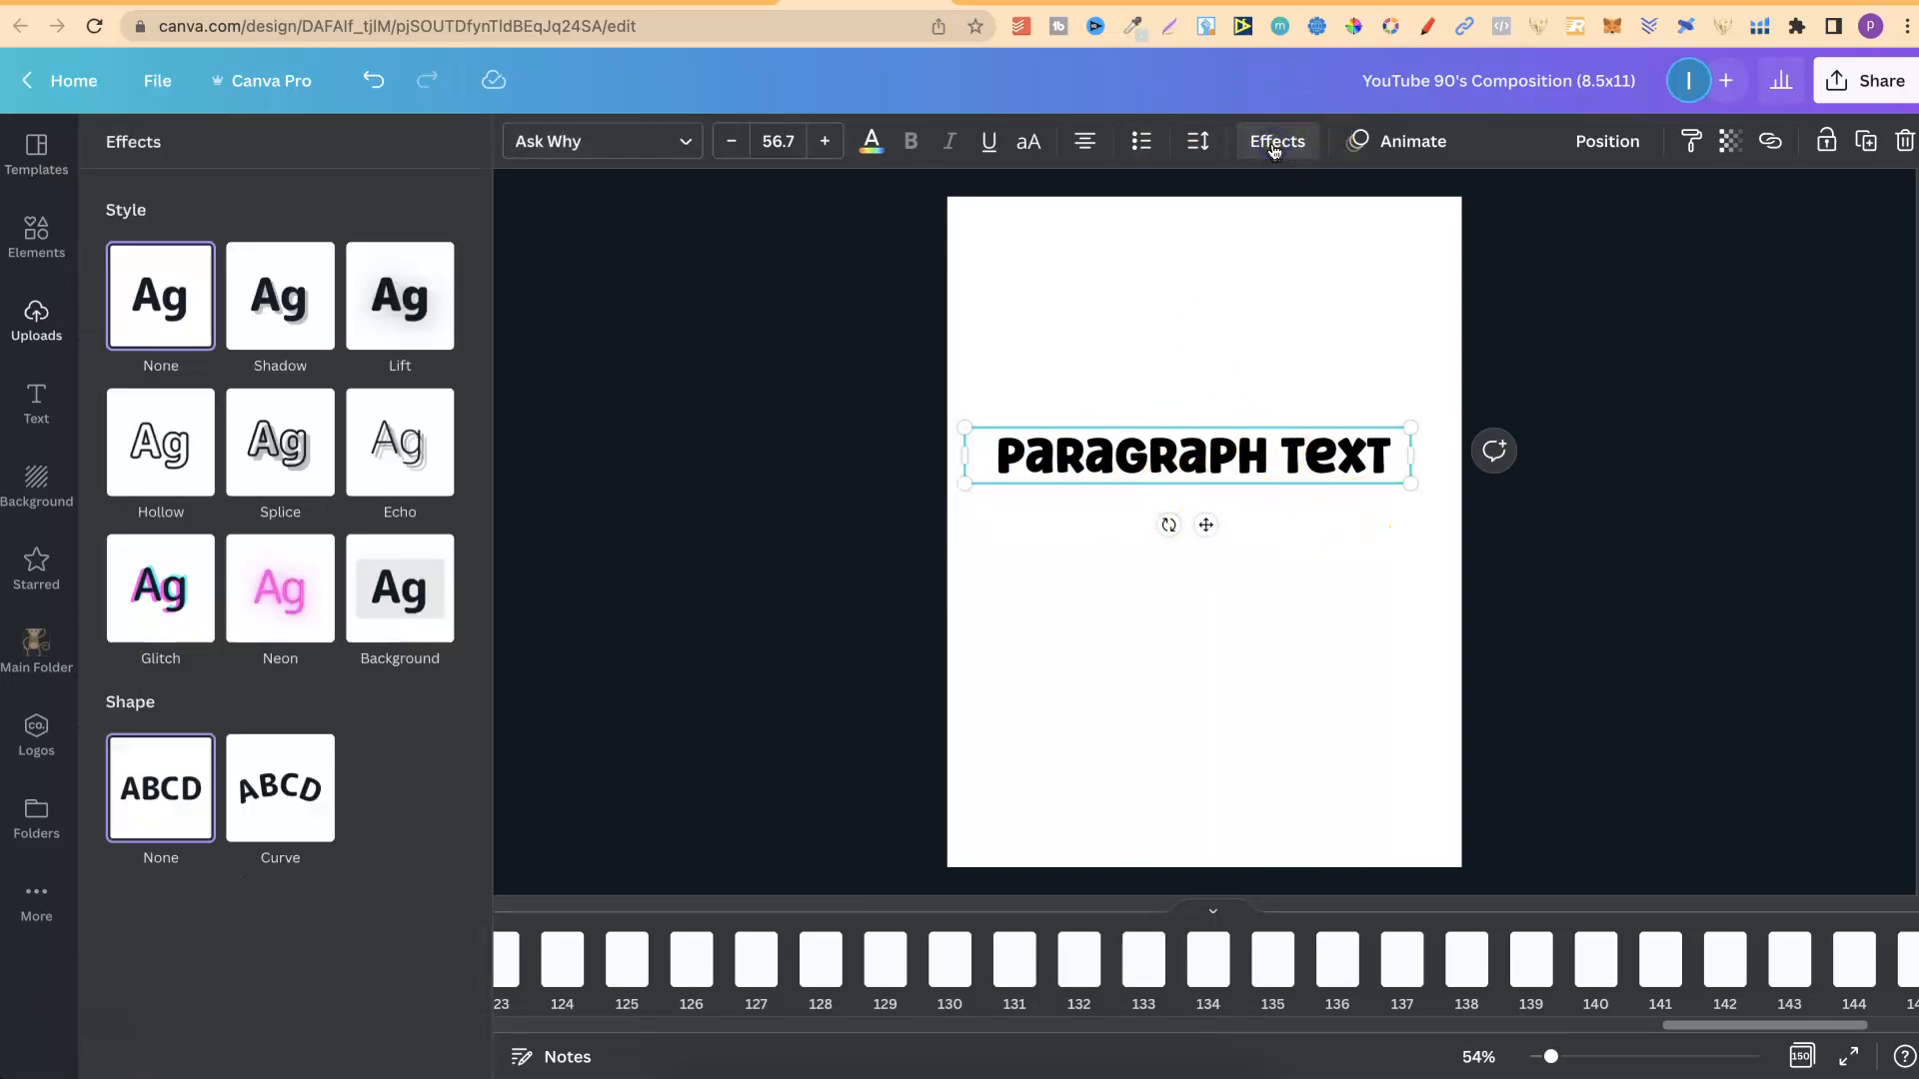
{"action": "left_click", "coordinate": [296, 344]}
{"action": "left_click", "coordinate": [399, 291]}
{"action": "left_click", "coordinate": [205, 490]}
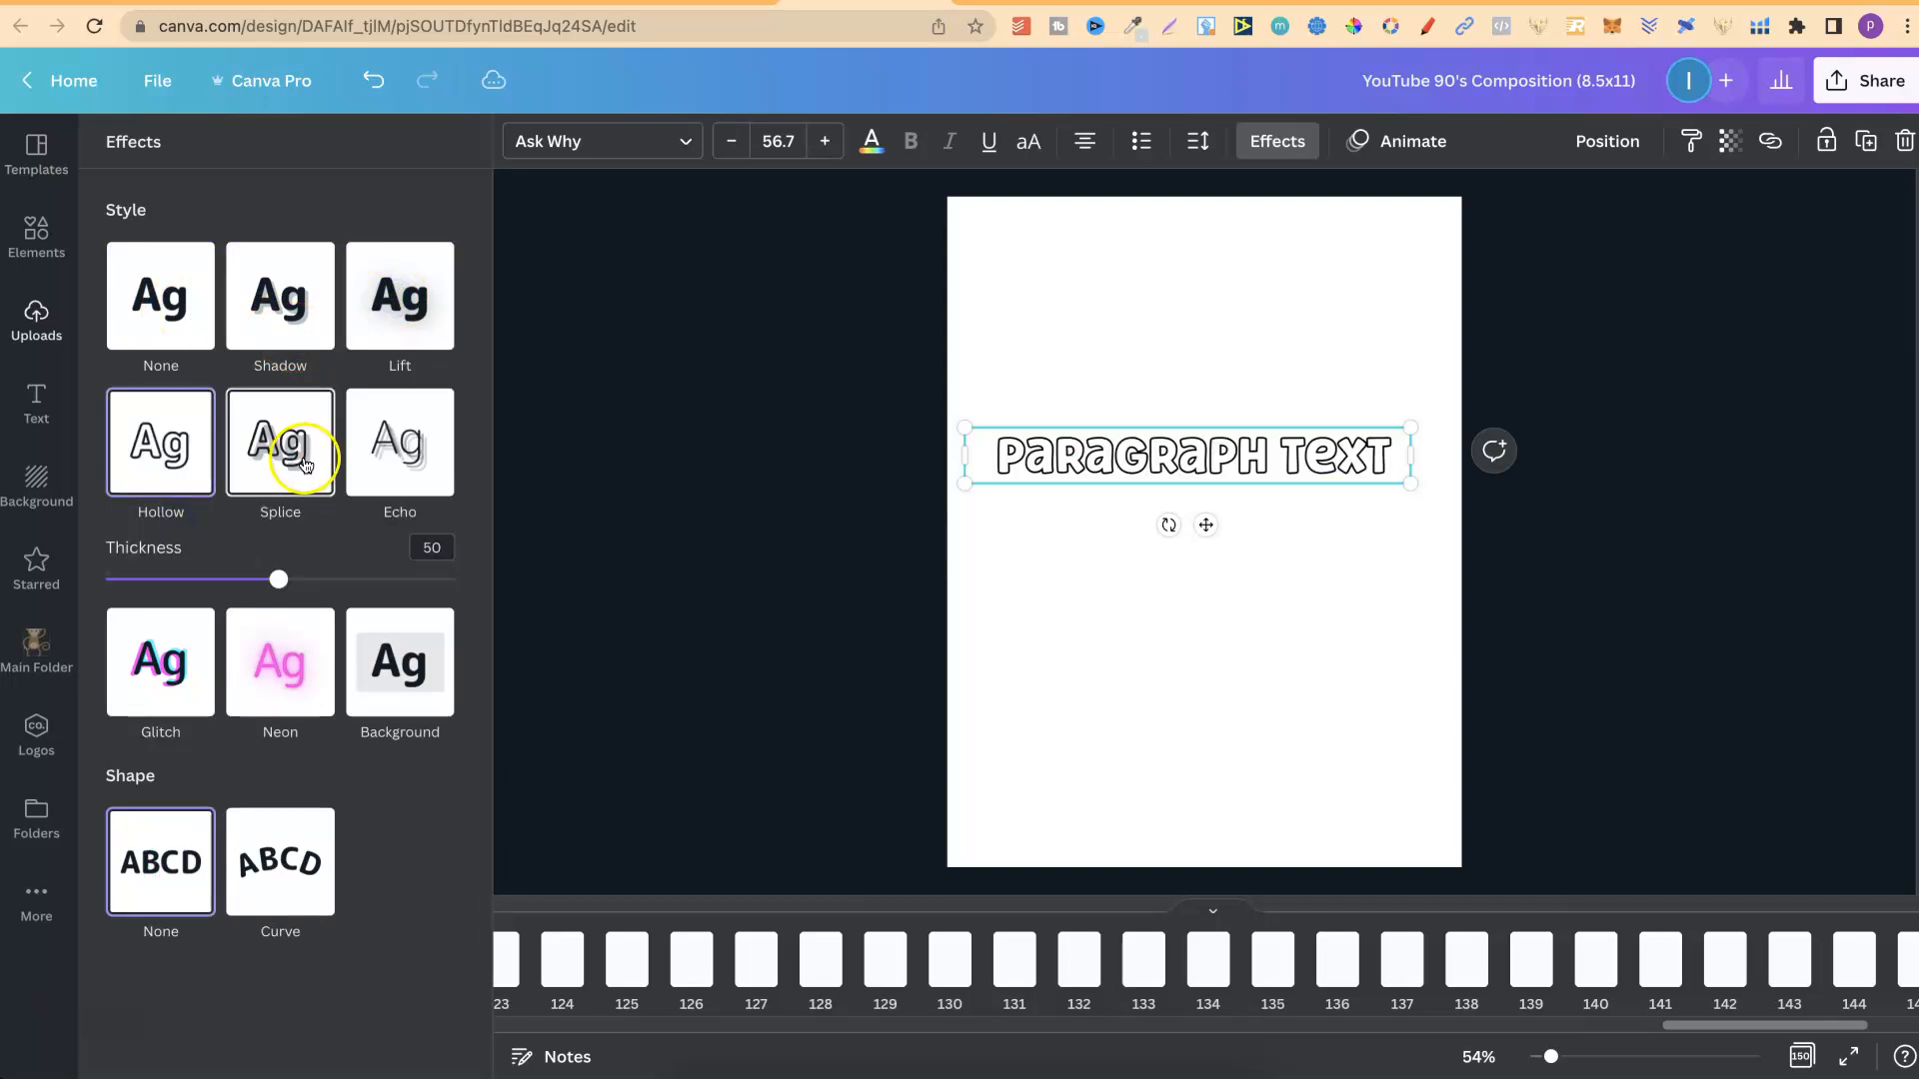
{"action": "left_click", "coordinate": [302, 462]}
{"action": "left_click", "coordinate": [398, 445]}
{"action": "left_click", "coordinate": [136, 820]}
{"action": "left_click", "coordinate": [282, 626]}
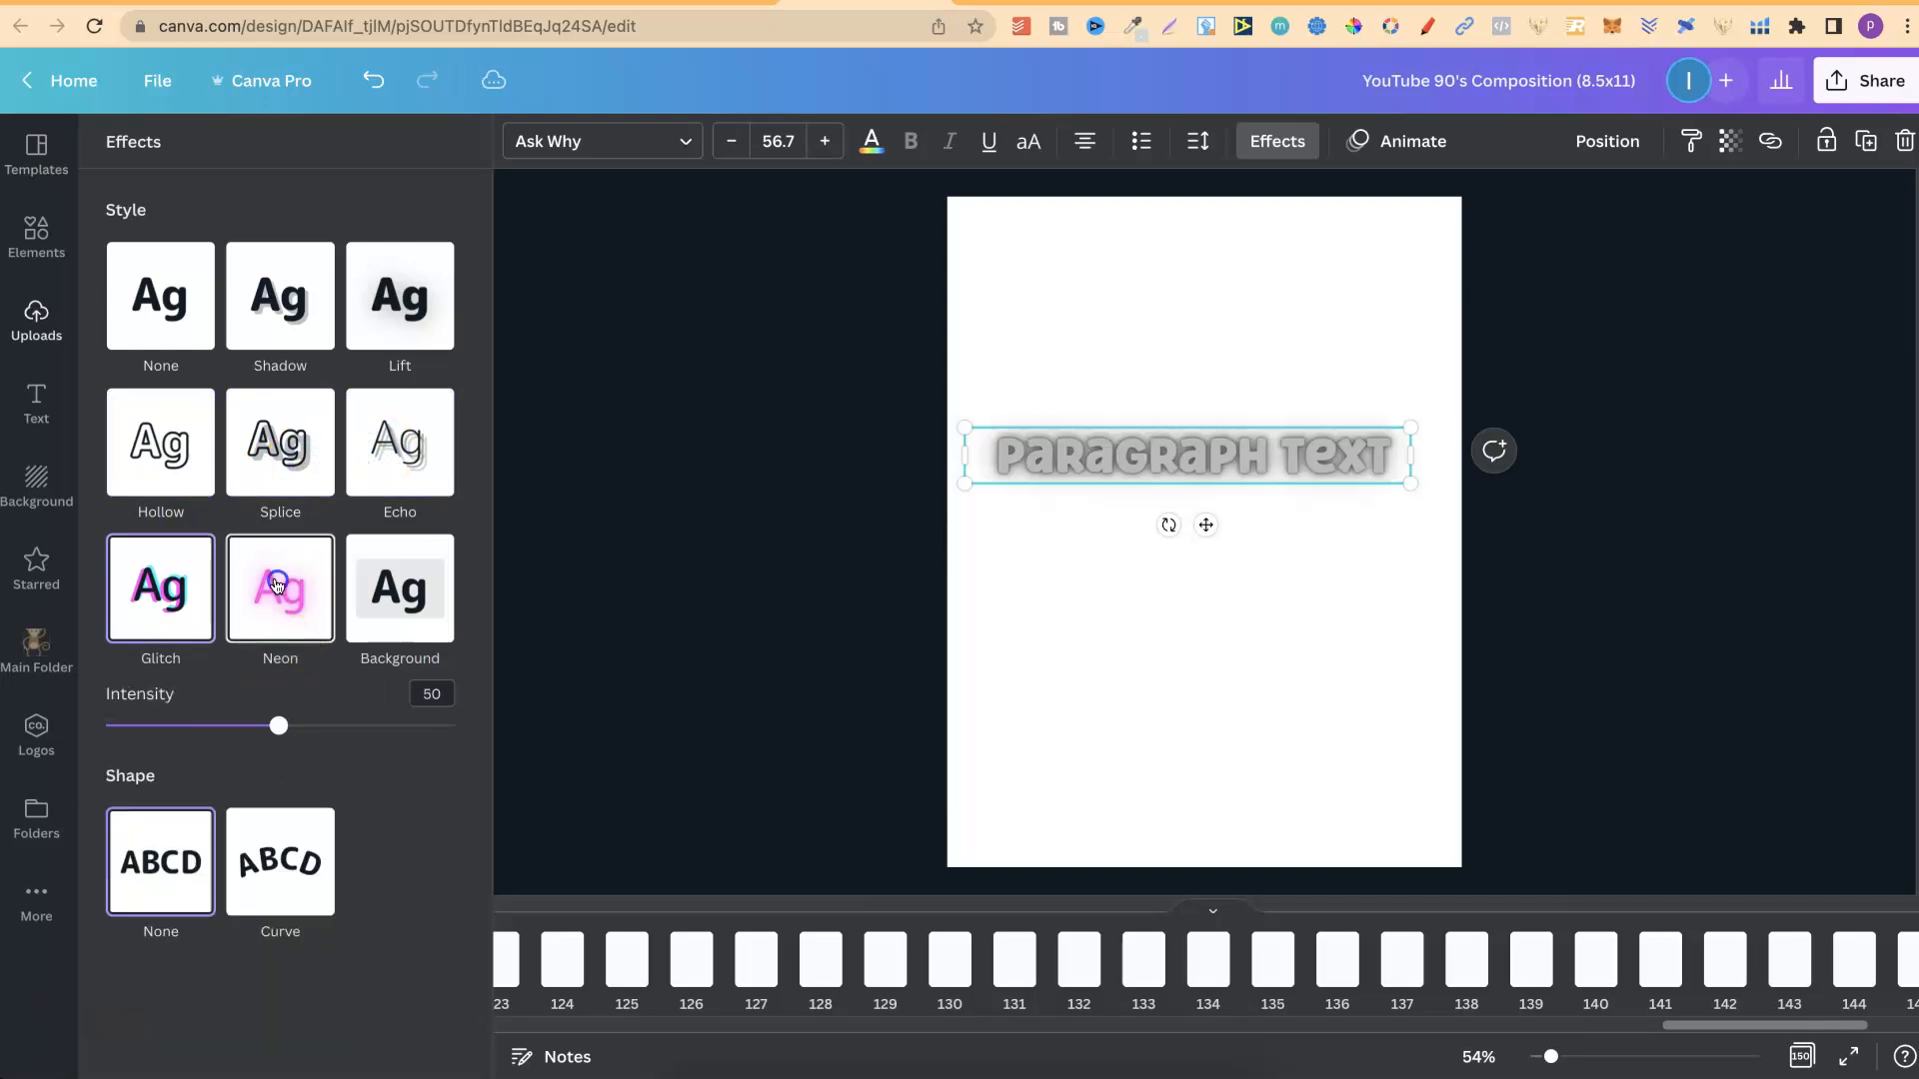
{"action": "left_click", "coordinate": [352, 588]}
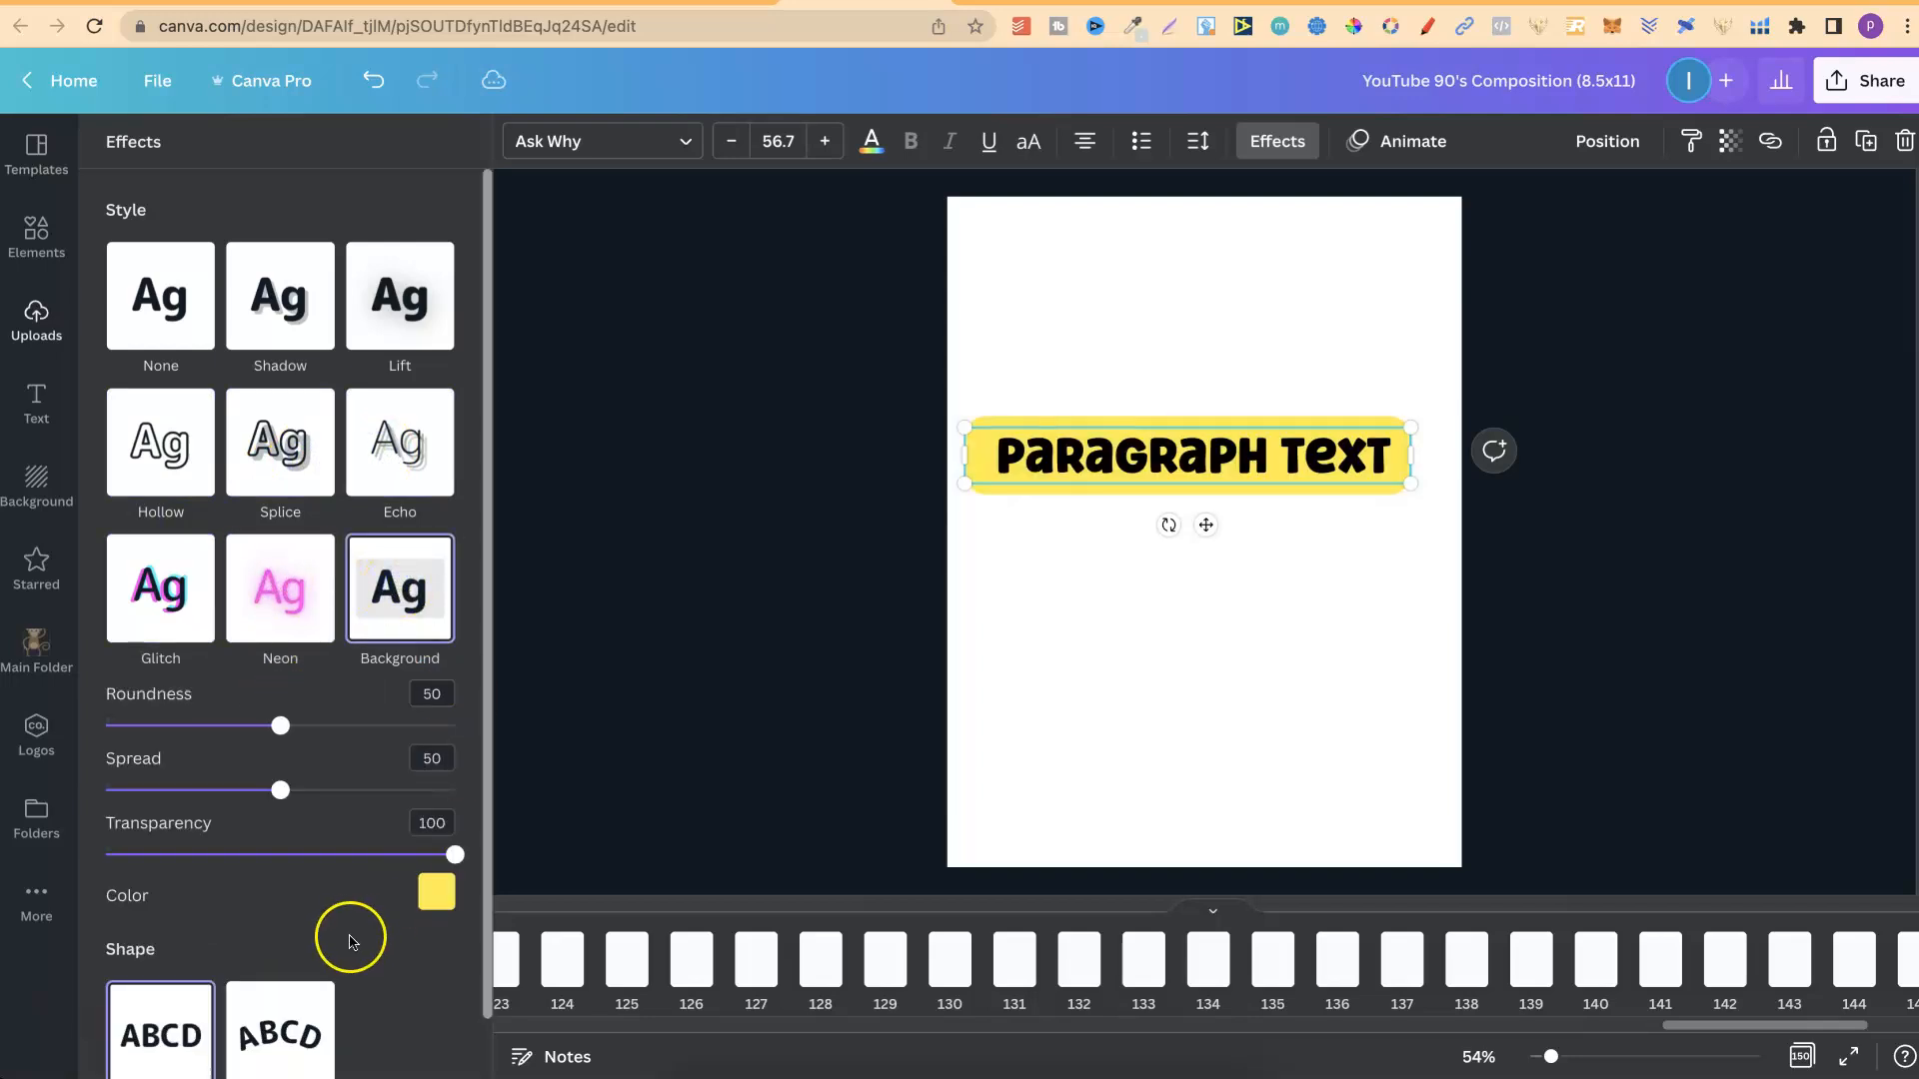
{"action": "scroll", "coordinate": [475, 864], "scroll_direction": "down", "scroll_amount": 1}
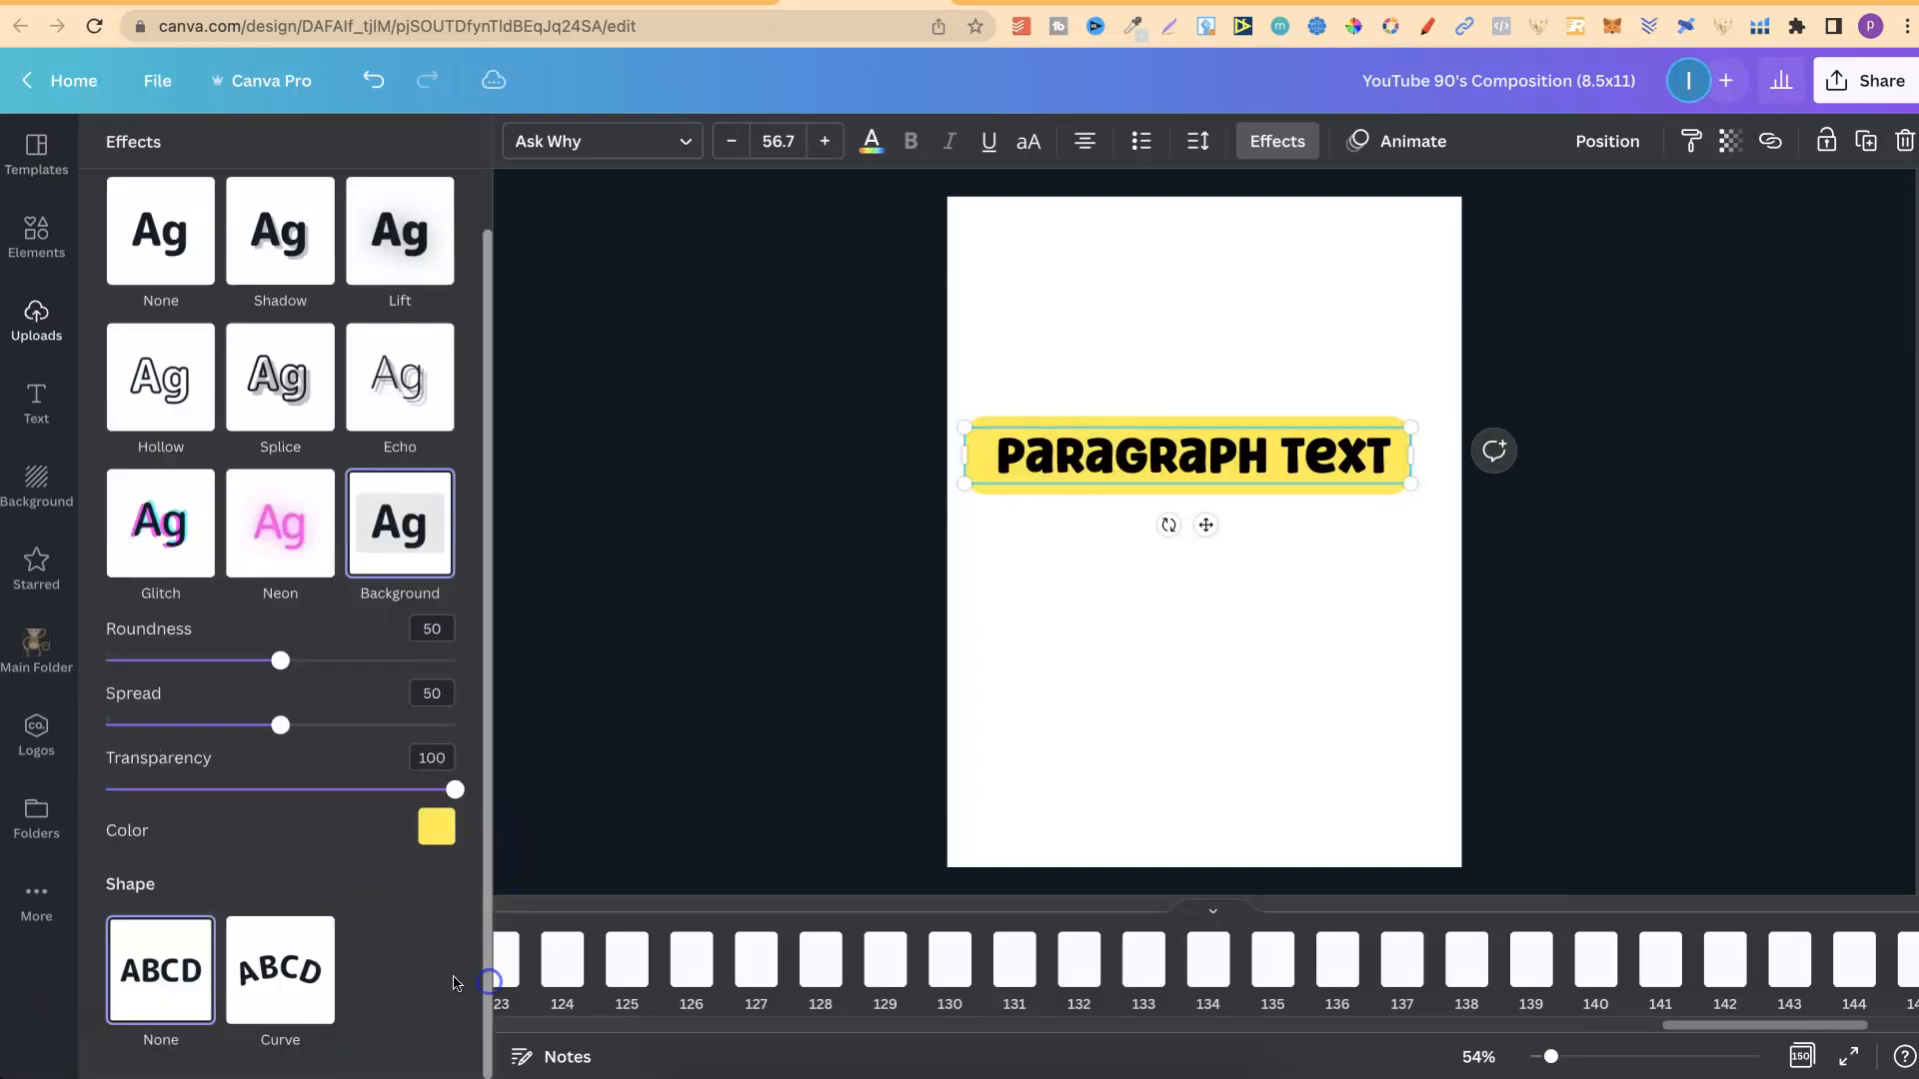
Apply the Splice effect to the paragraph text with direction 0, offset 0 and a white effect color.
{"action": "left_click", "coordinate": [312, 970]}
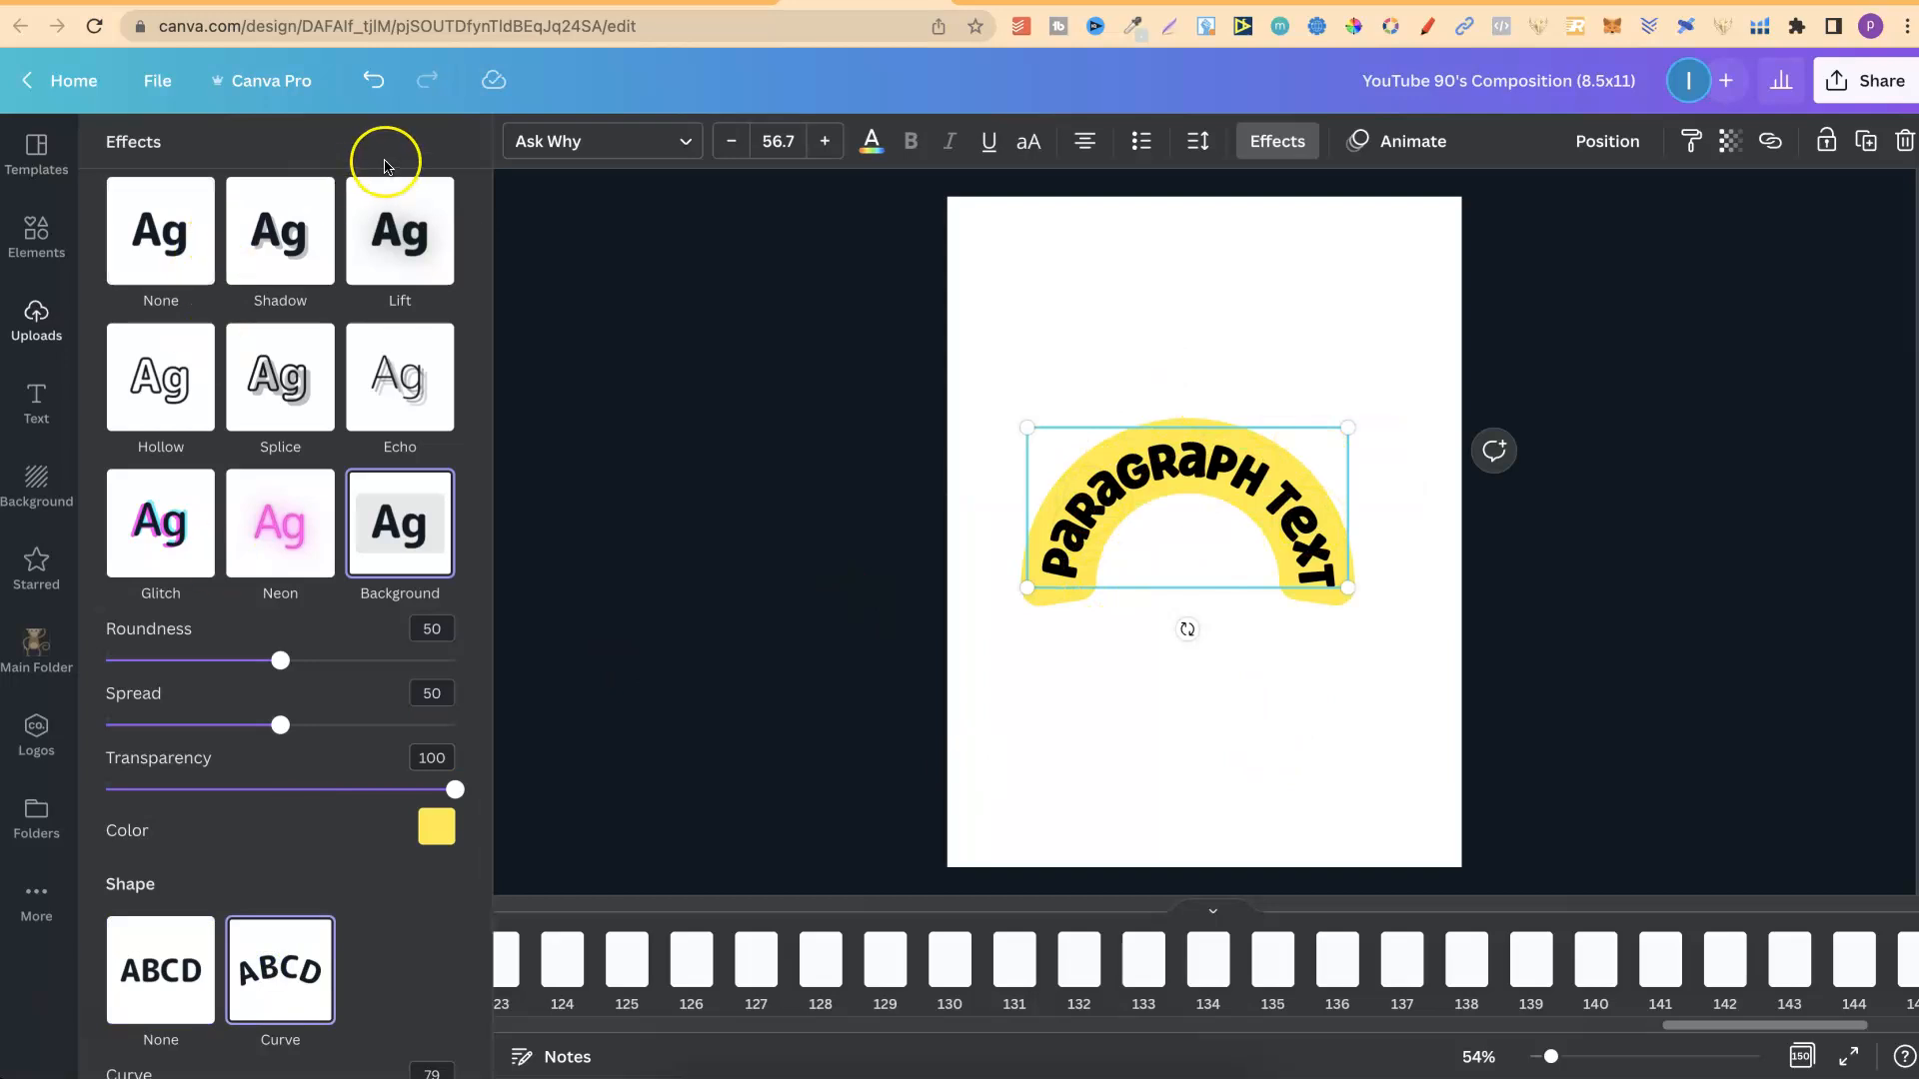
{"action": "left_click", "coordinate": [374, 99]}
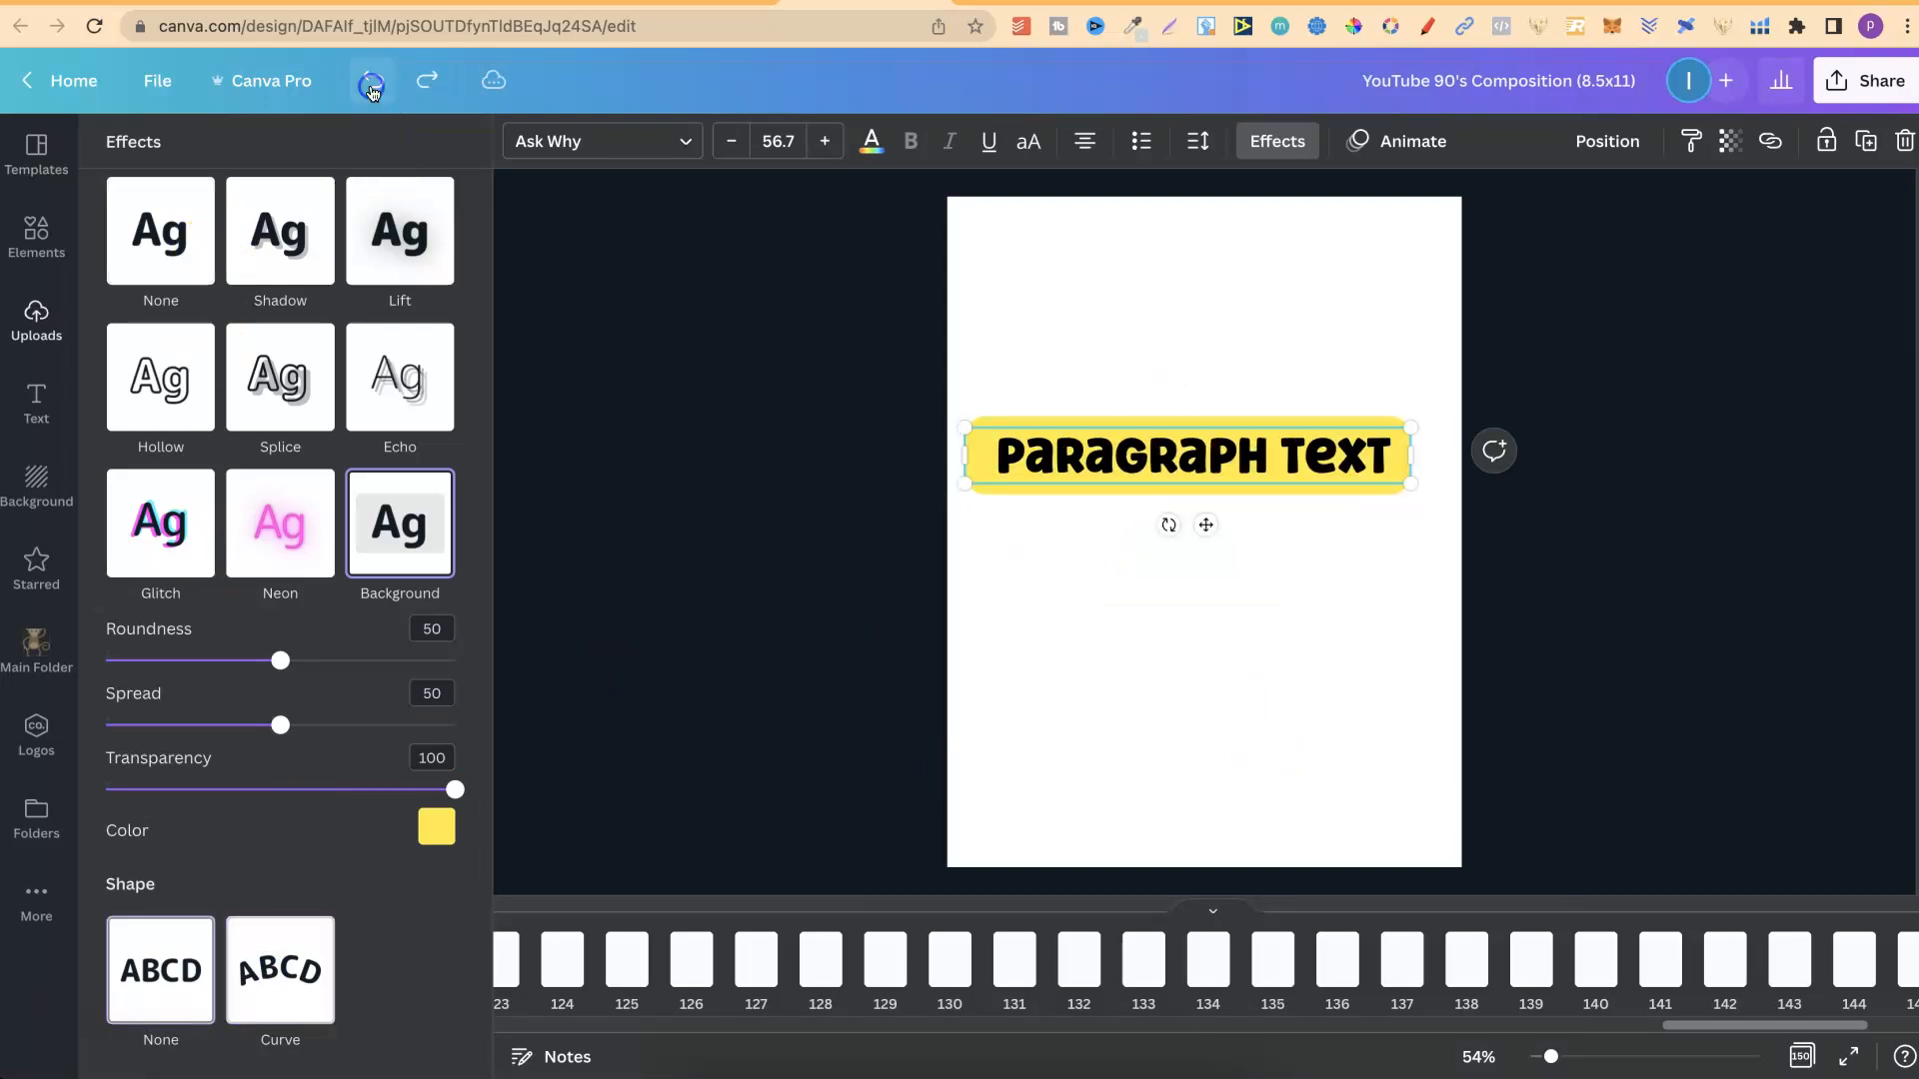
{"action": "left_click", "coordinate": [289, 394]}
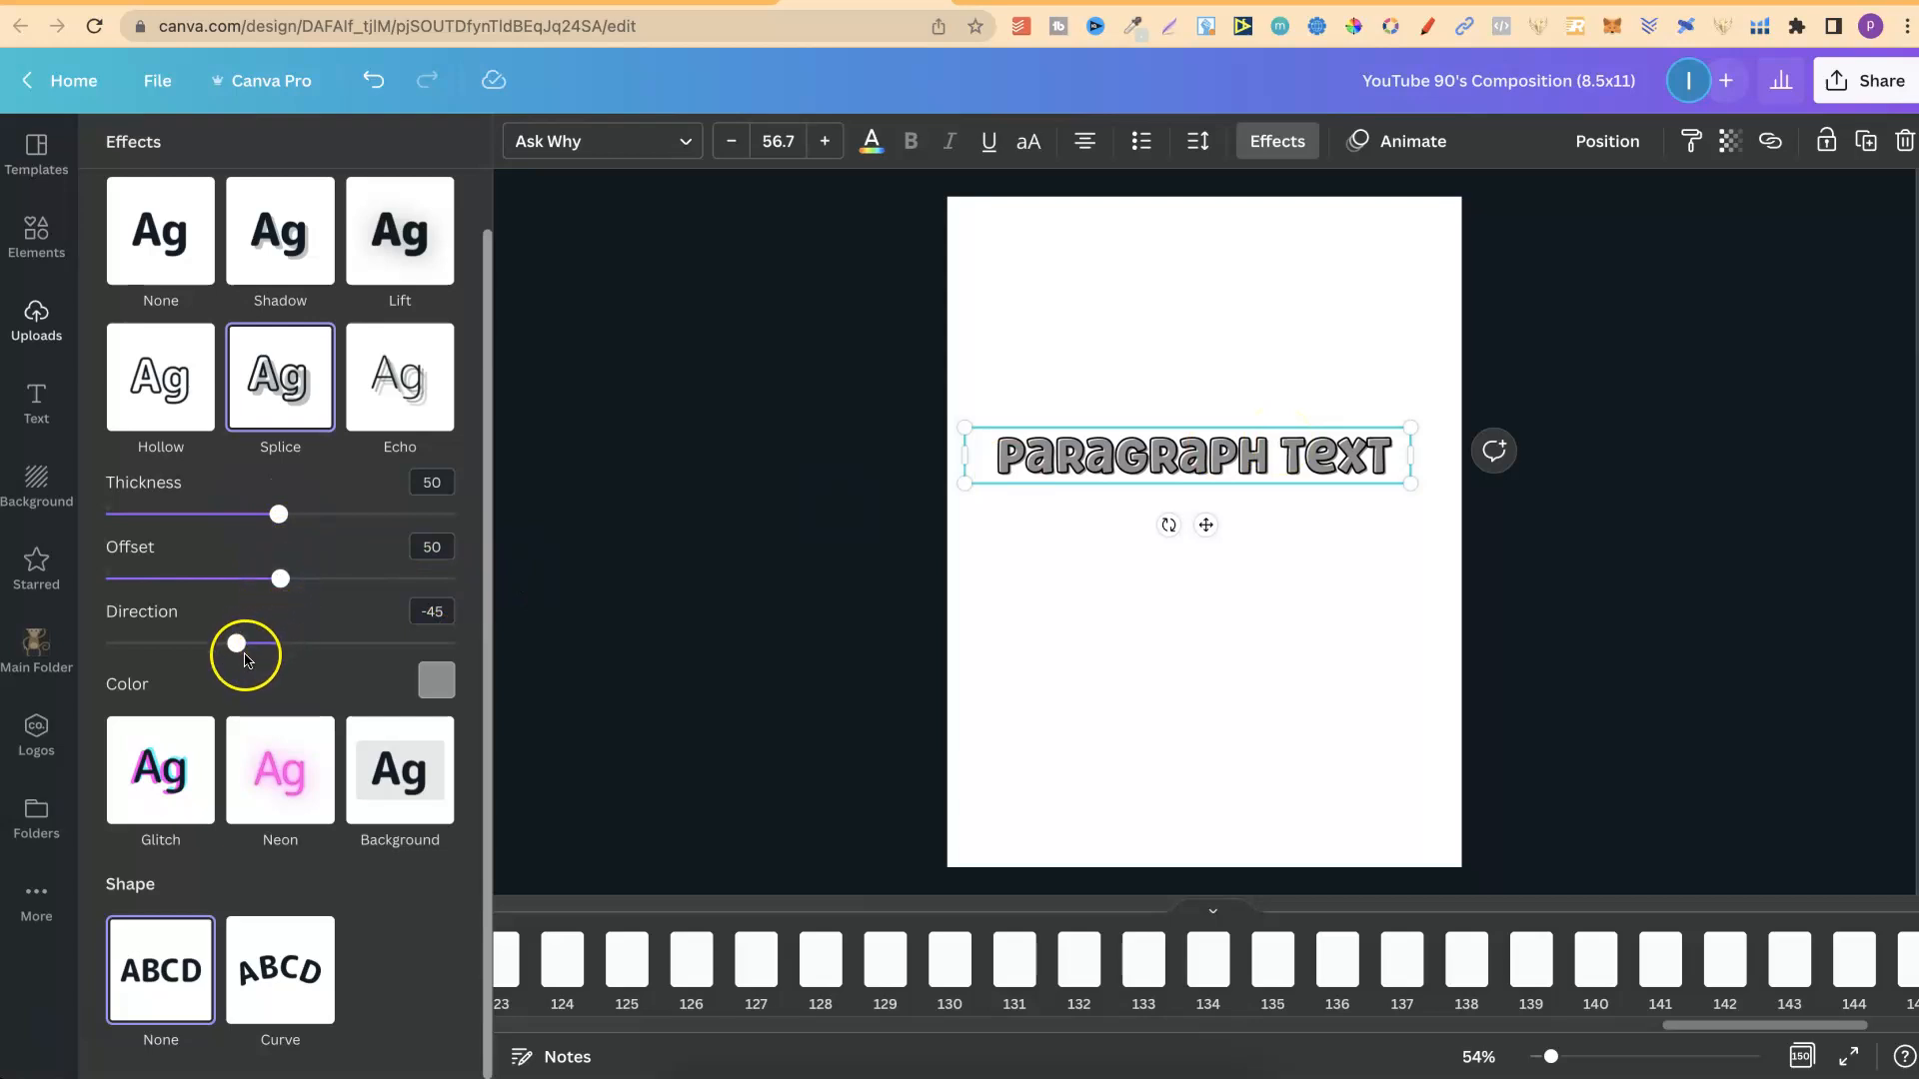
{"action": "left_click_drag", "start_coordinate": [237, 648], "coordinate": [281, 651]}
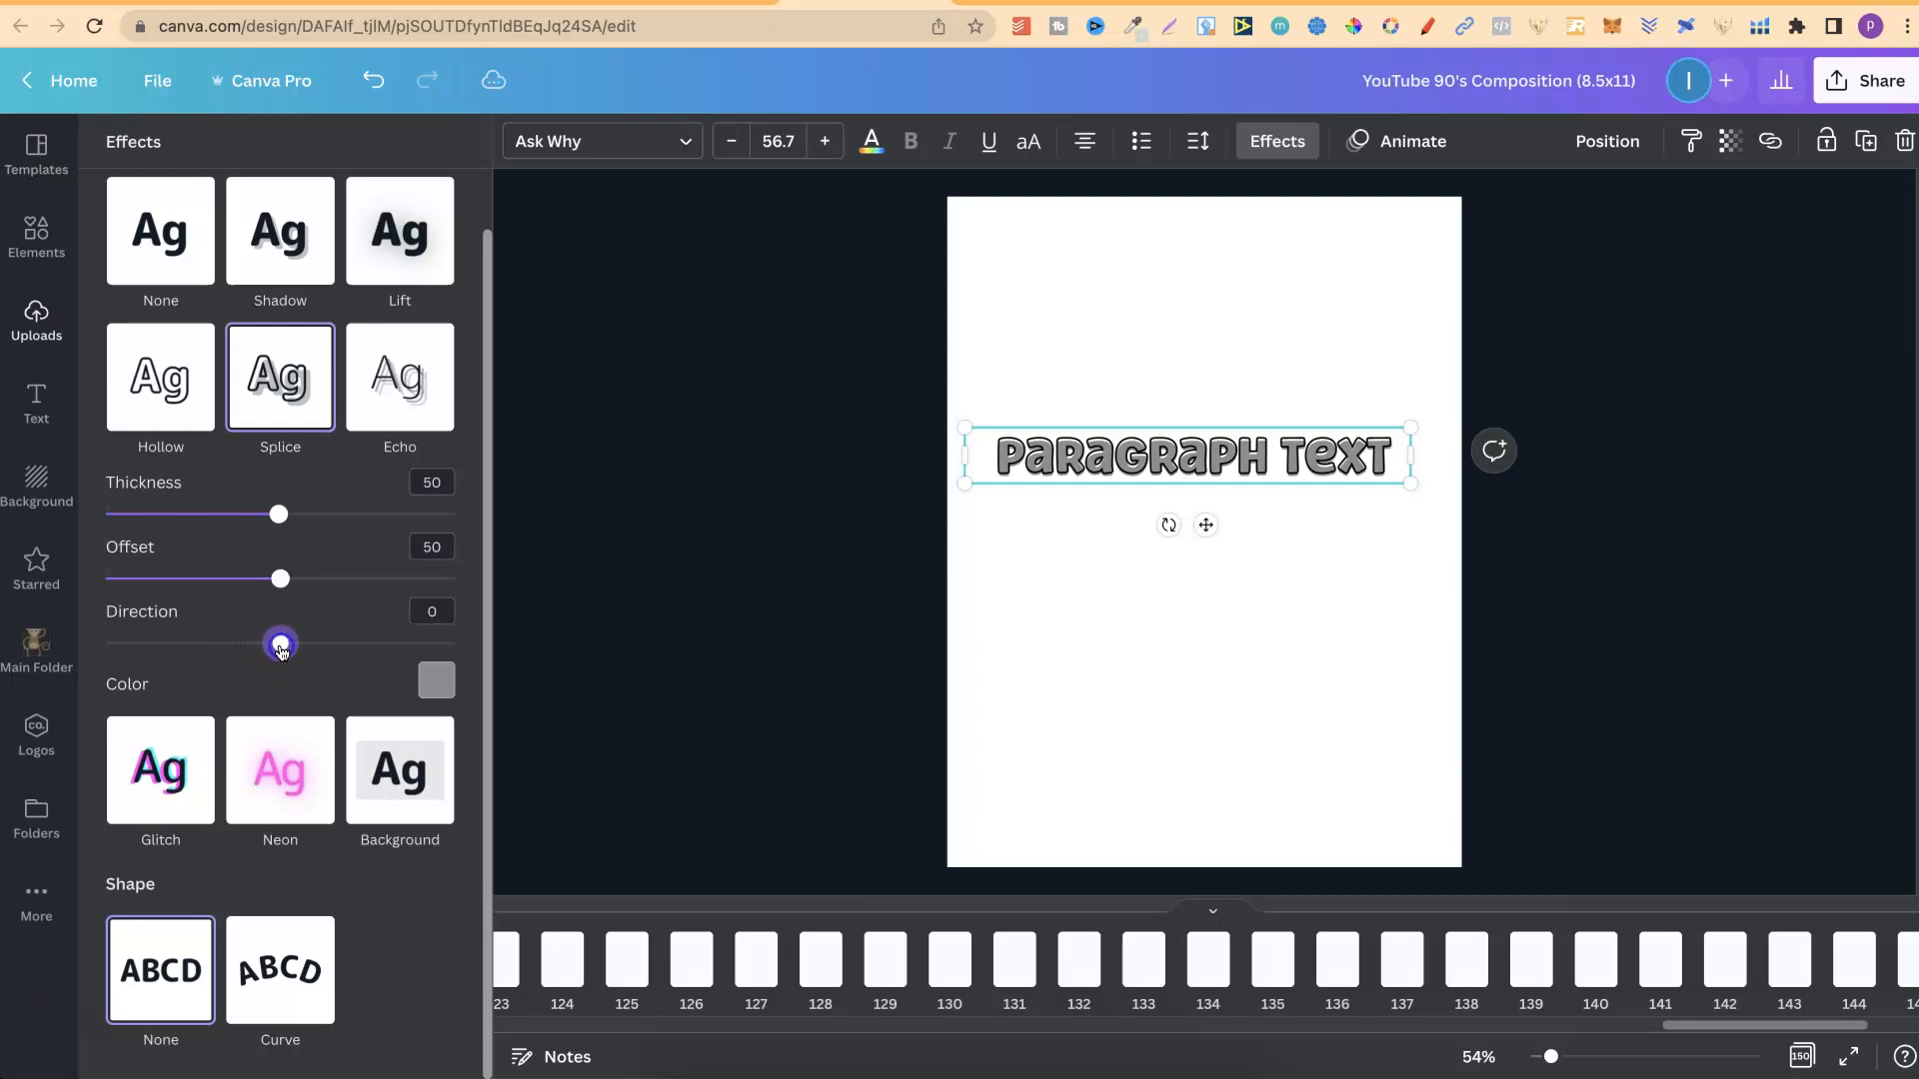
{"action": "left_click_drag", "start_coordinate": [280, 578], "coordinate": [86, 580]}
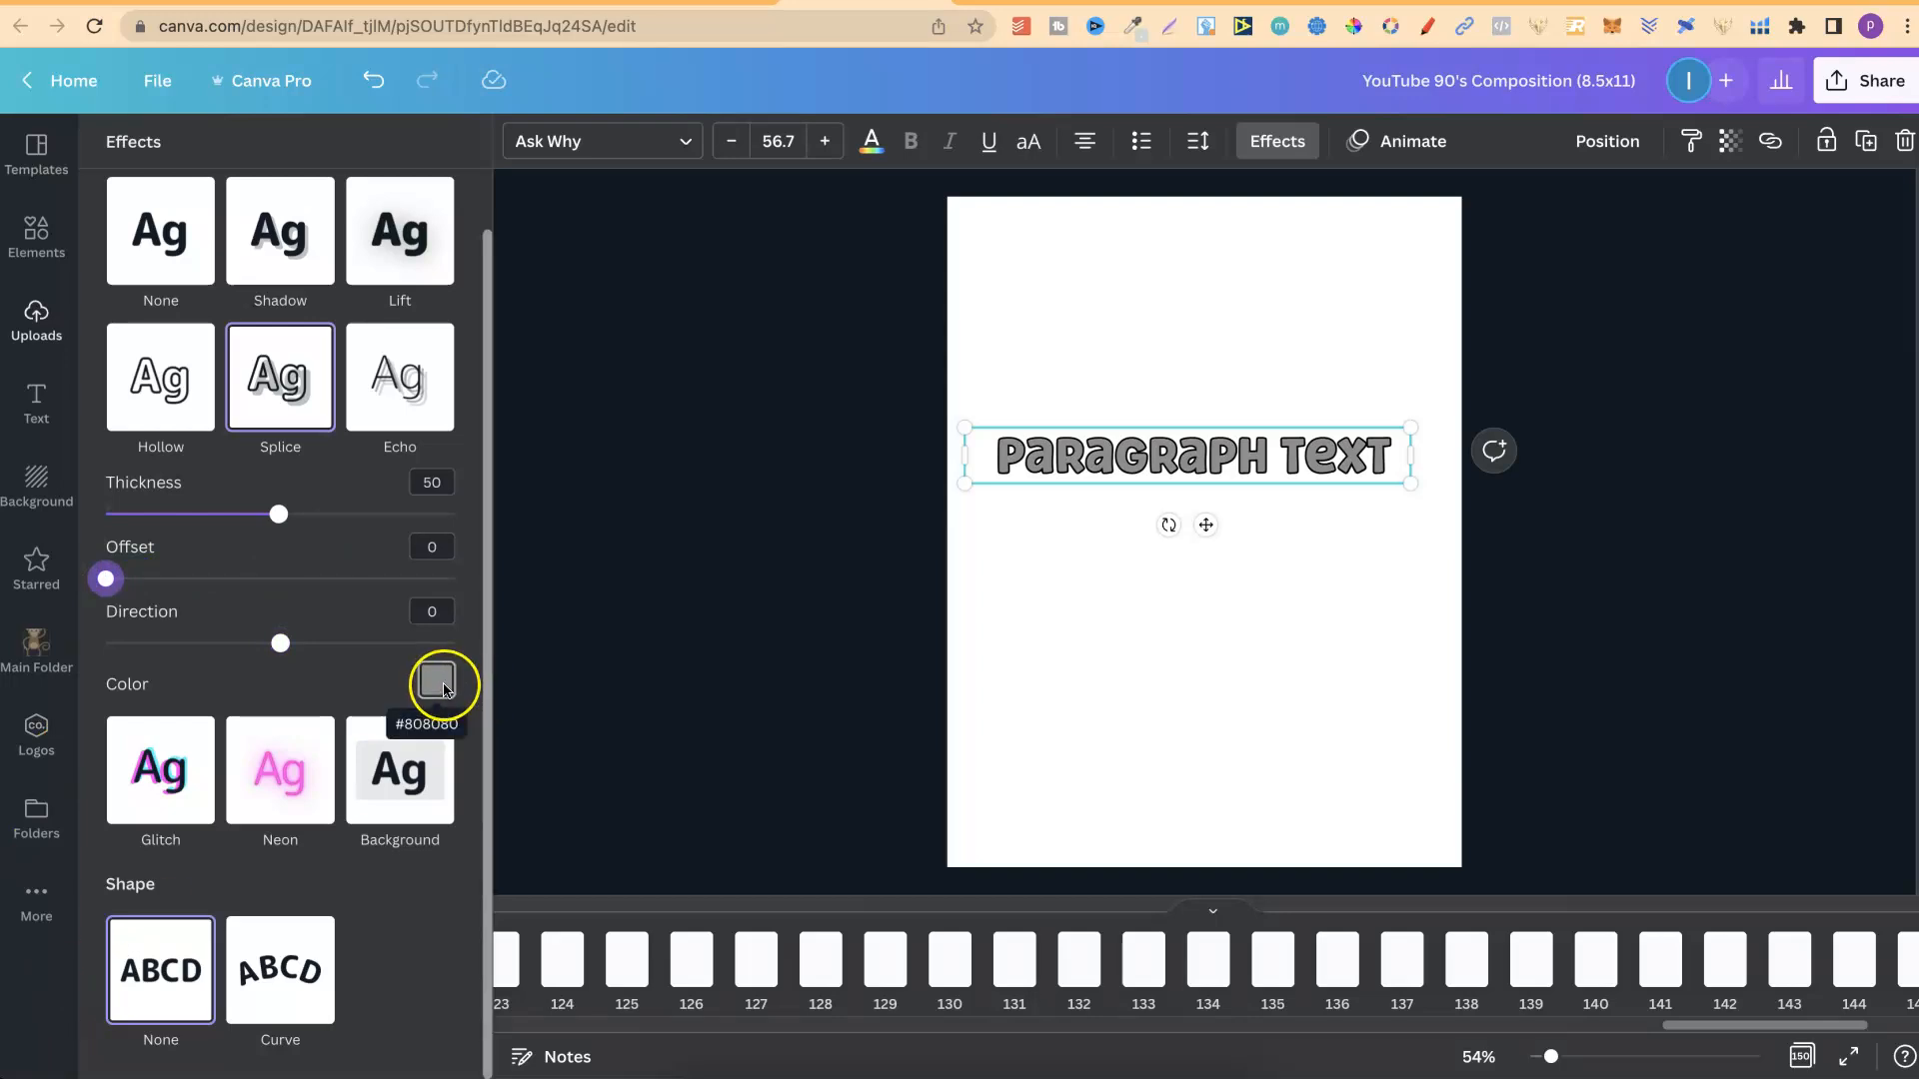
{"action": "left_click", "coordinate": [436, 683]}
{"action": "left_click", "coordinate": [411, 459]}
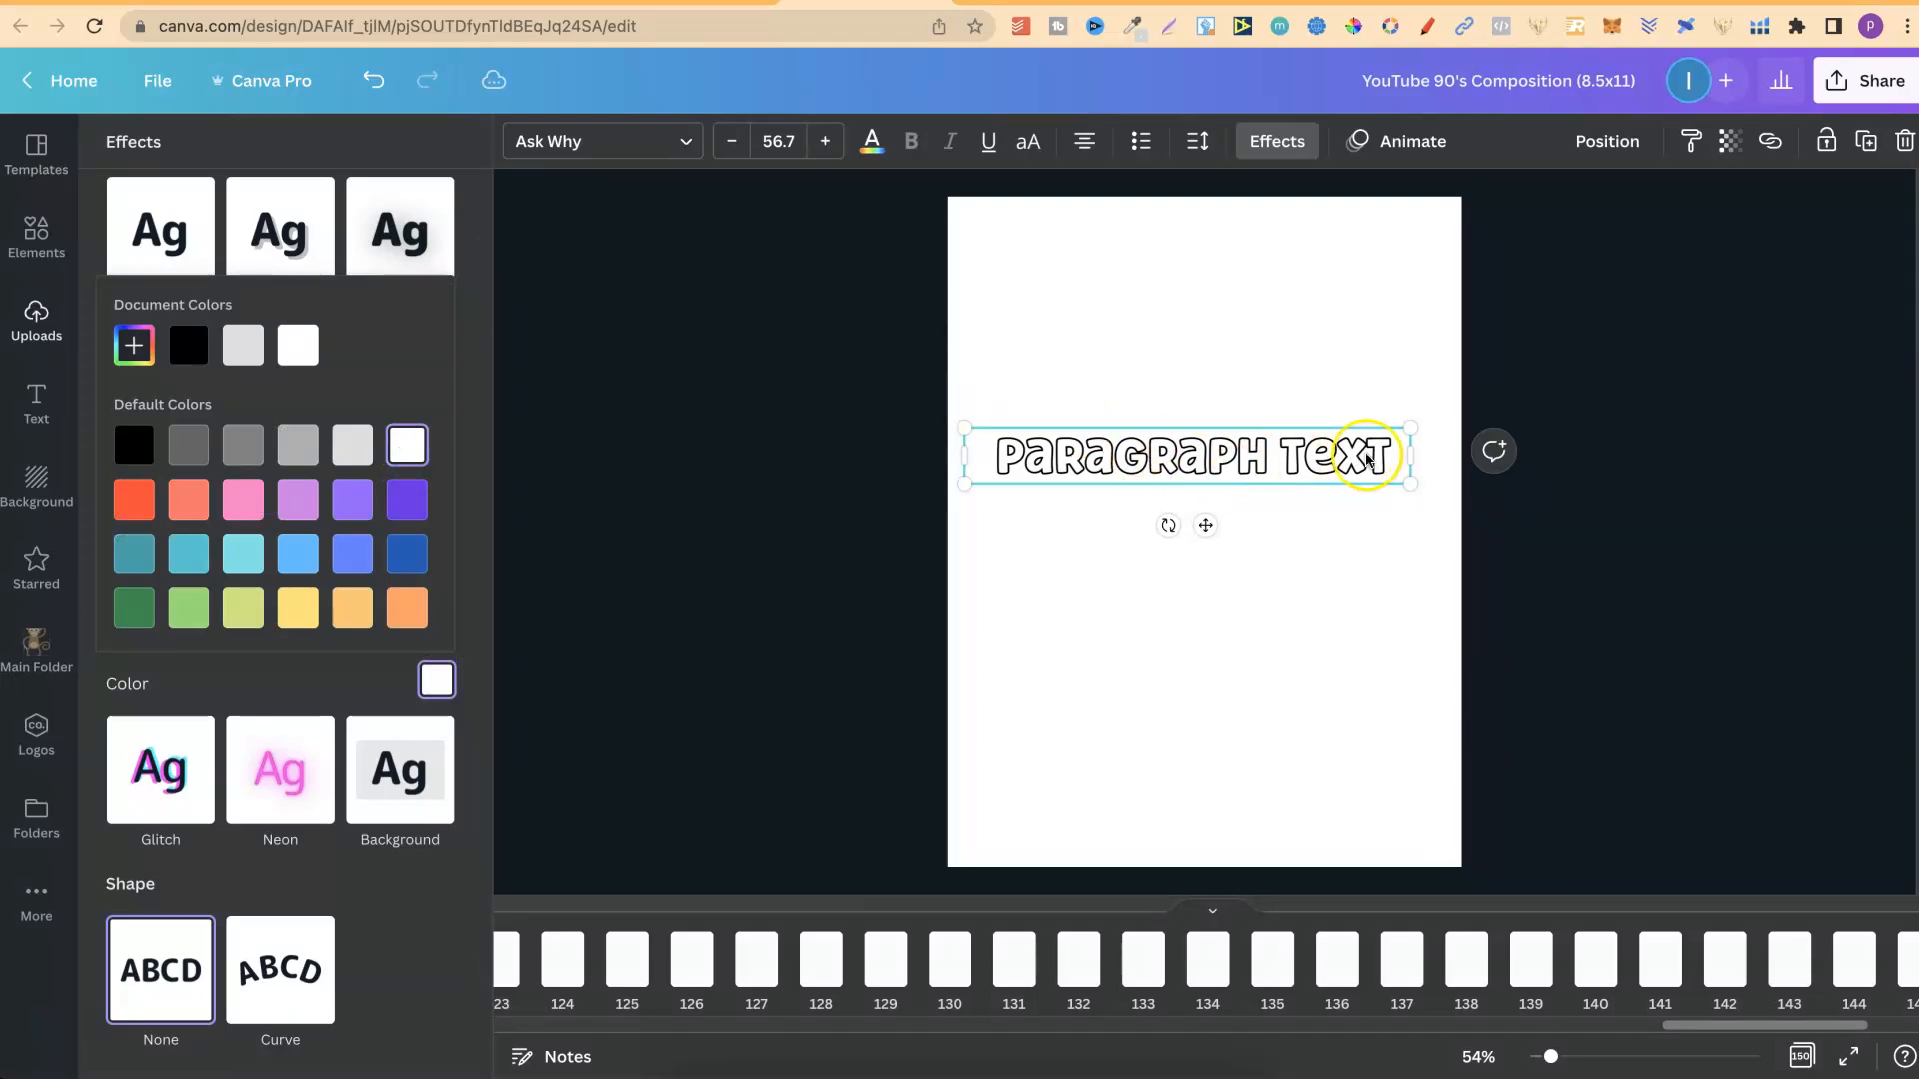
Wrap the paragraph text onto two lines, enlarge it and position it near the top of the page.
{"action": "left_click_drag", "start_coordinate": [1410, 460], "coordinate": [1306, 455]}
{"action": "left_click_drag", "start_coordinate": [1305, 532], "coordinate": [1579, 682]}
{"action": "left_click_drag", "start_coordinate": [1162, 521], "coordinate": [1067, 335]}
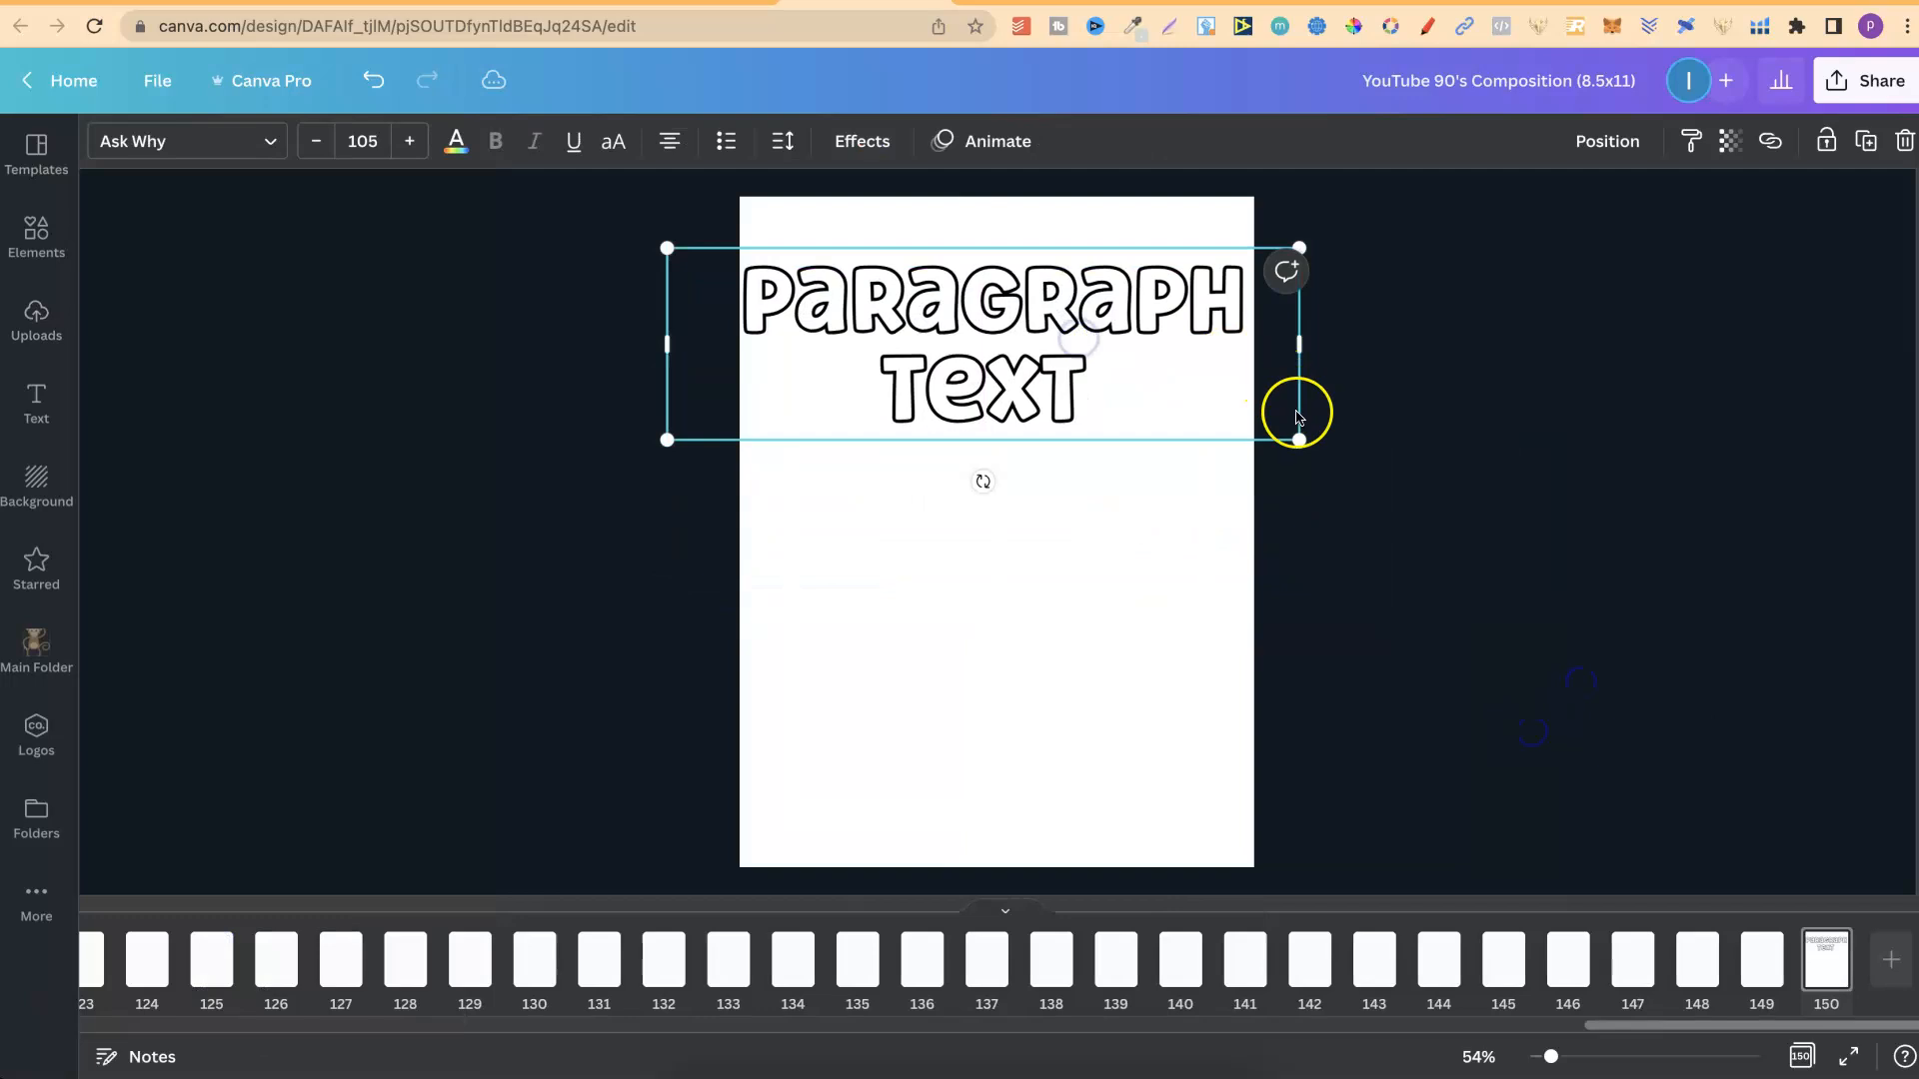
{"action": "left_click_drag", "start_coordinate": [1293, 436], "coordinate": [1237, 407]}
{"action": "left_click", "coordinate": [1403, 453]}
{"action": "left_click_drag", "start_coordinate": [1031, 336], "coordinate": [1078, 325]}
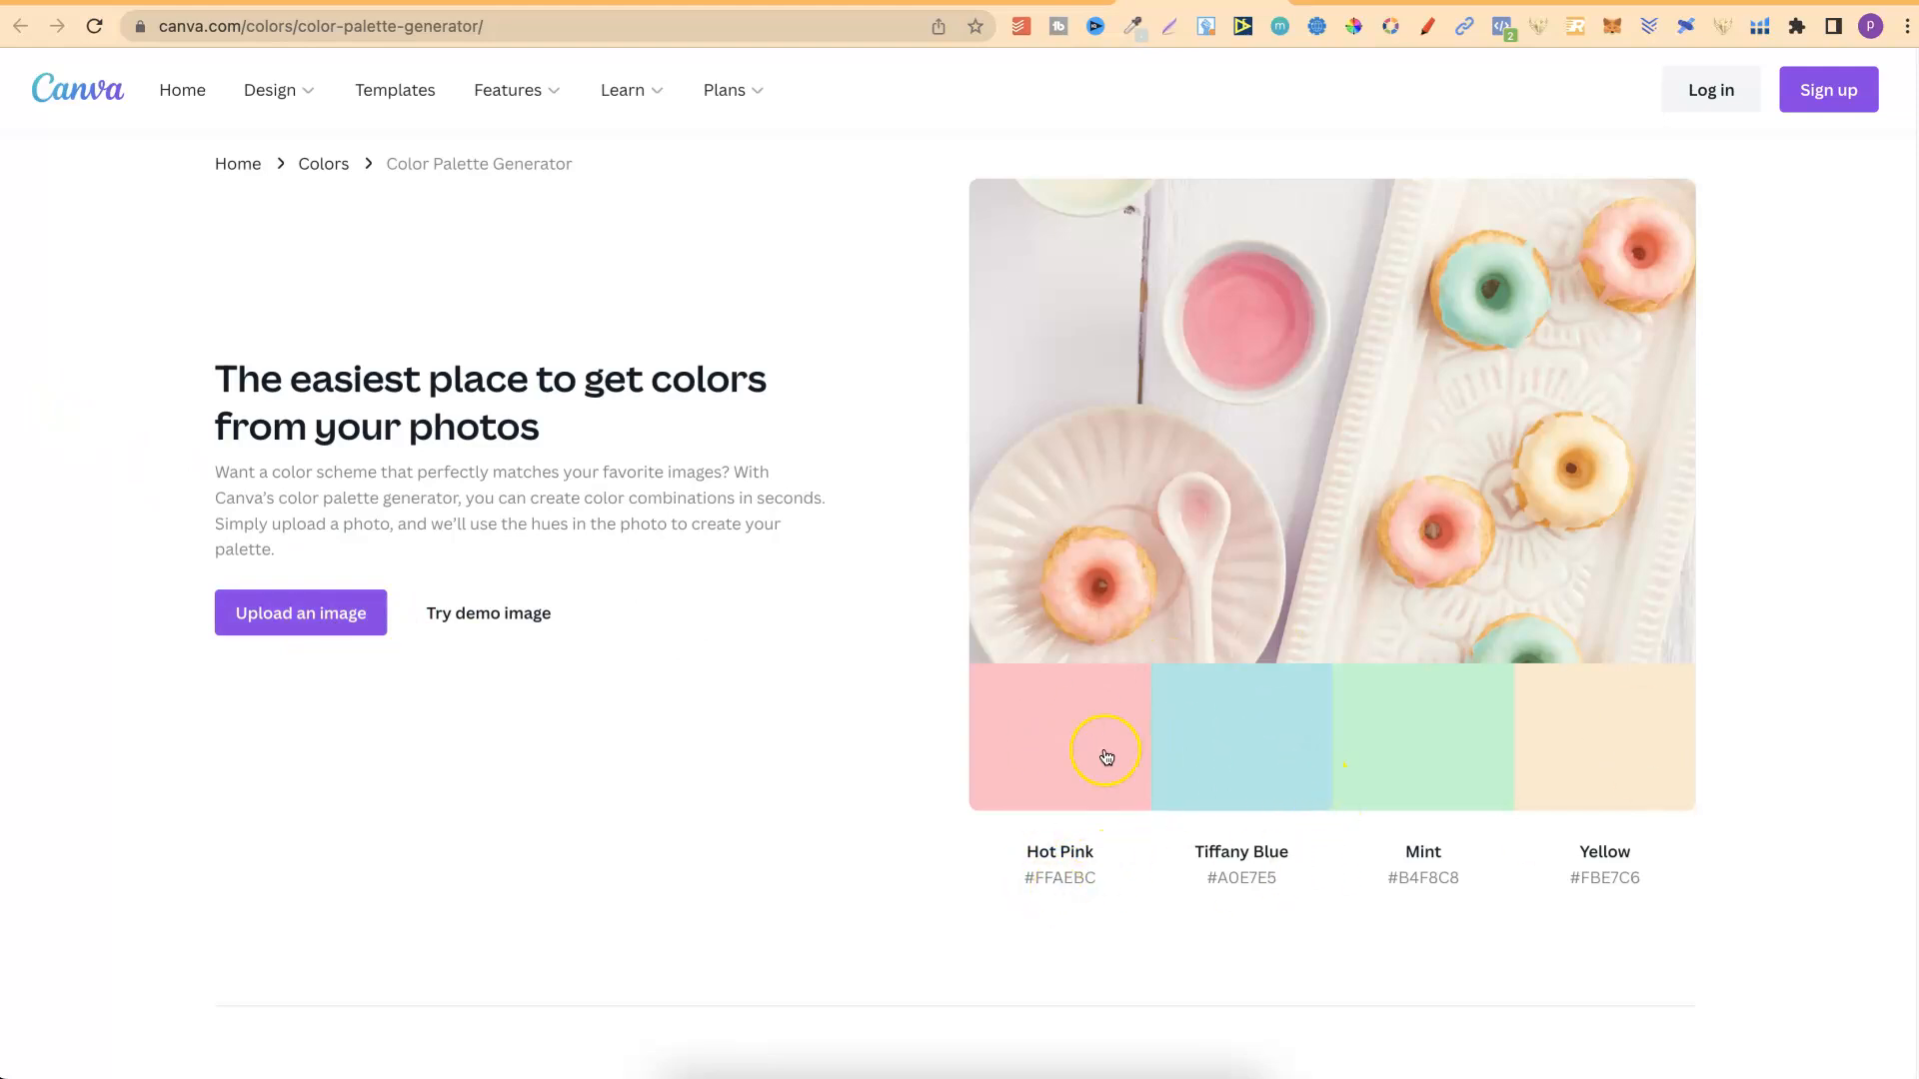
Open the color combinations resource from the Color Palette Generator page and browse the listed palettes.
{"action": "scroll", "coordinate": [1911, 328], "scroll_direction": "down", "scroll_amount": 9}
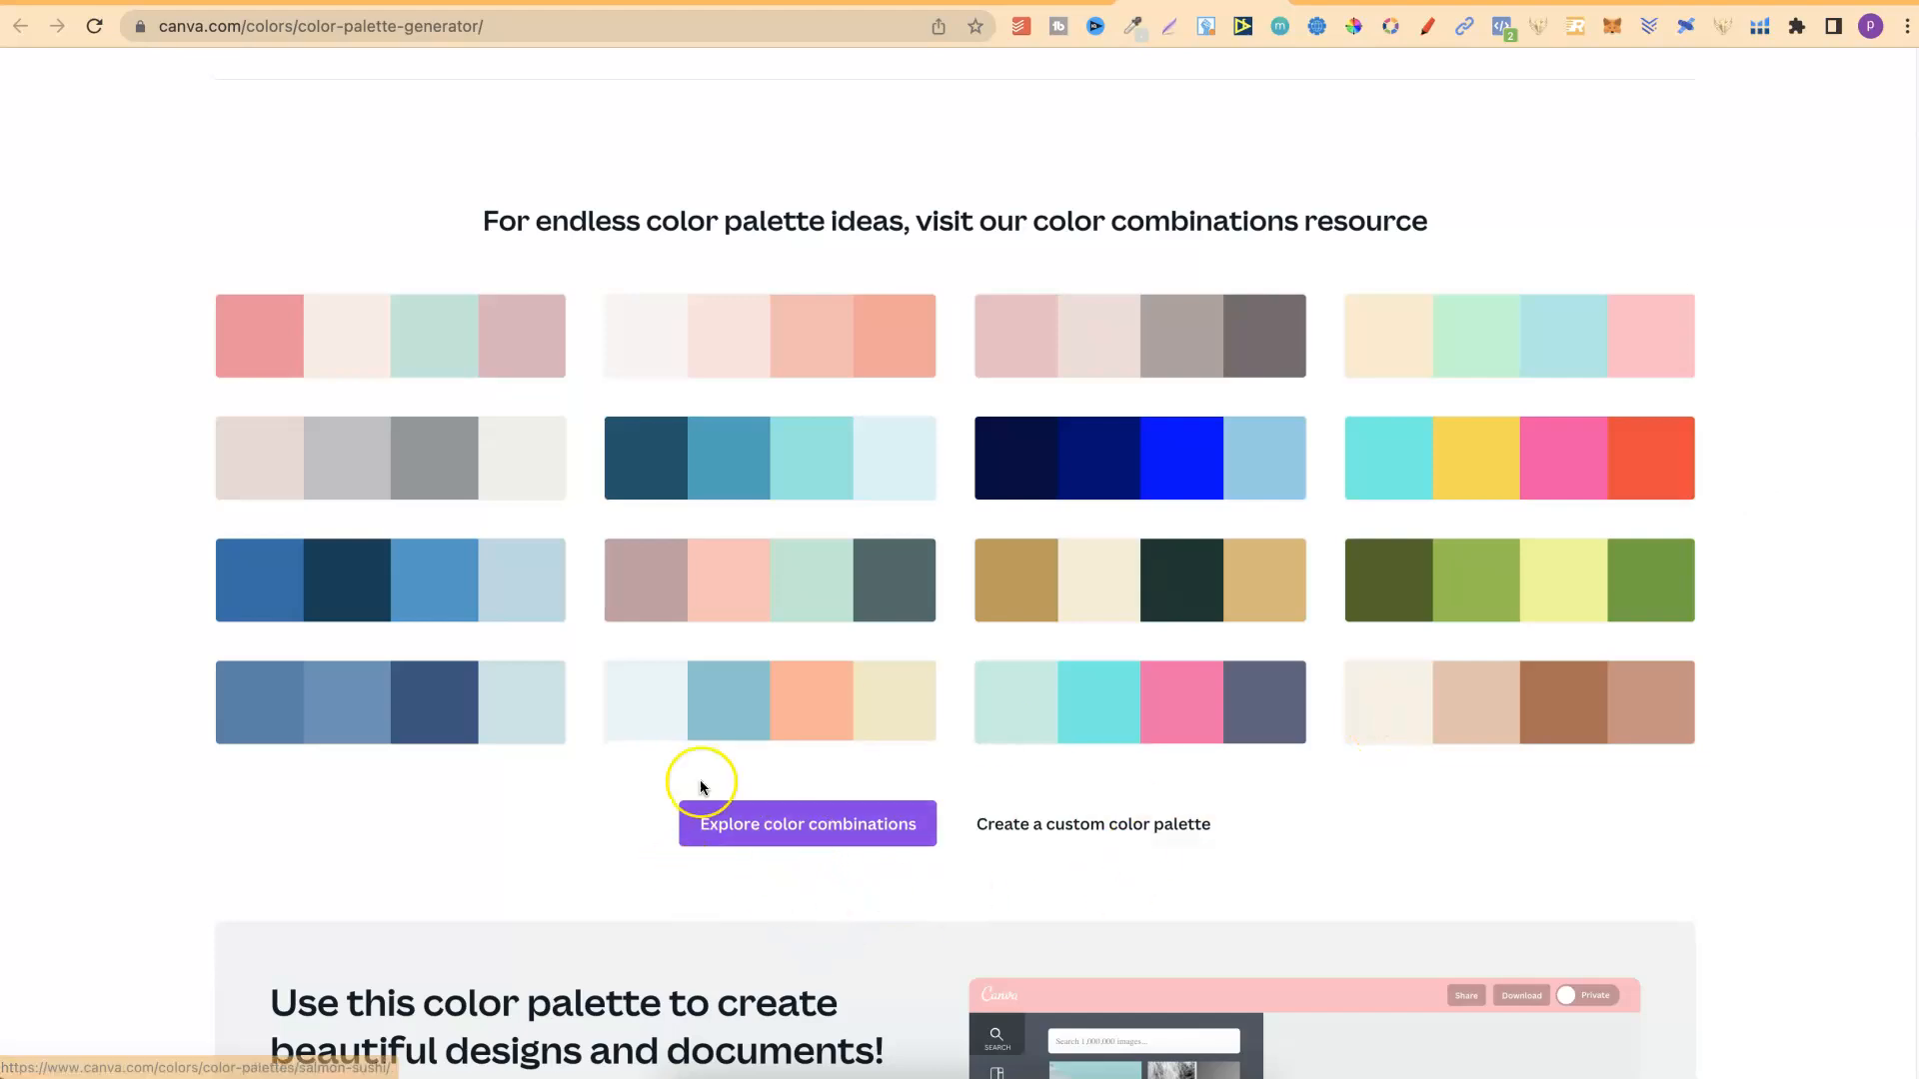
{"action": "left_click", "coordinate": [795, 832]}
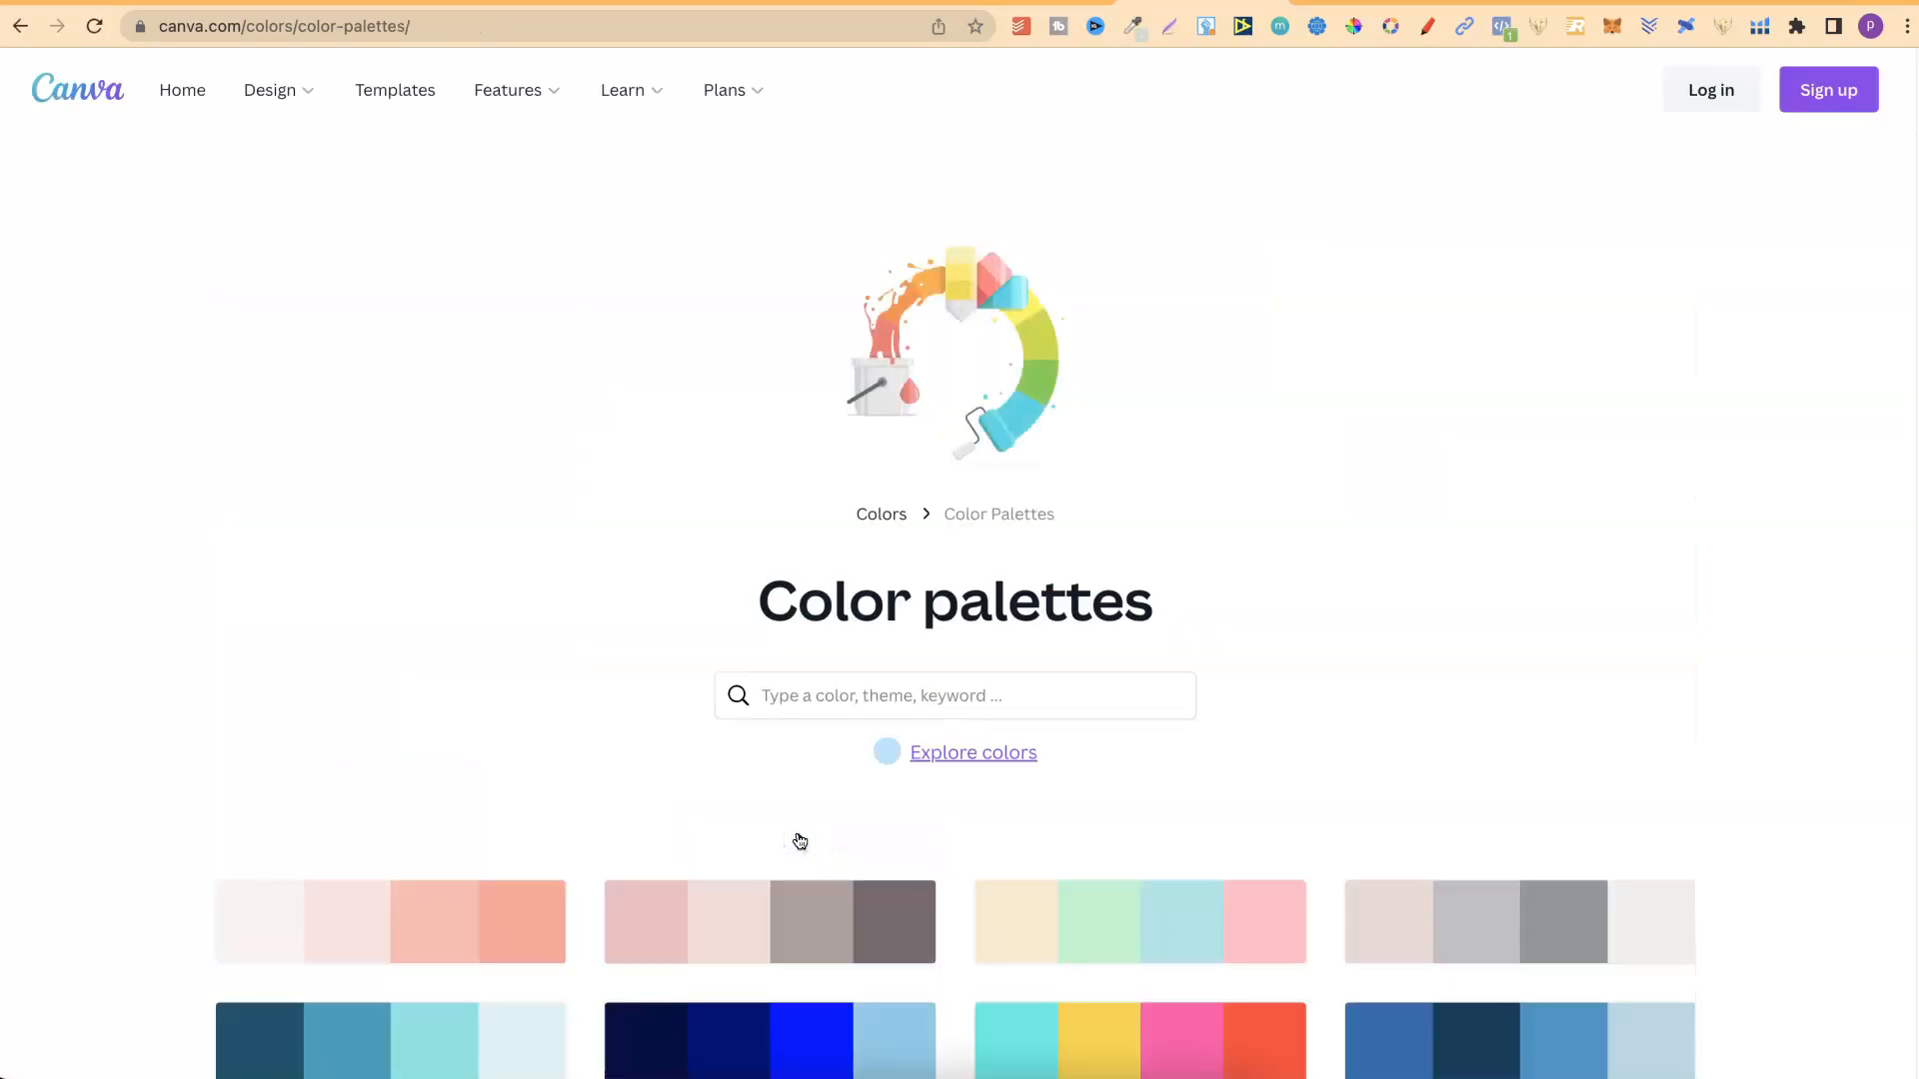
{"action": "scroll", "coordinate": [1911, 100], "scroll_direction": "down", "scroll_amount": 5}
{"action": "scroll", "coordinate": [1911, 100], "scroll_direction": "up", "scroll_amount": 5}
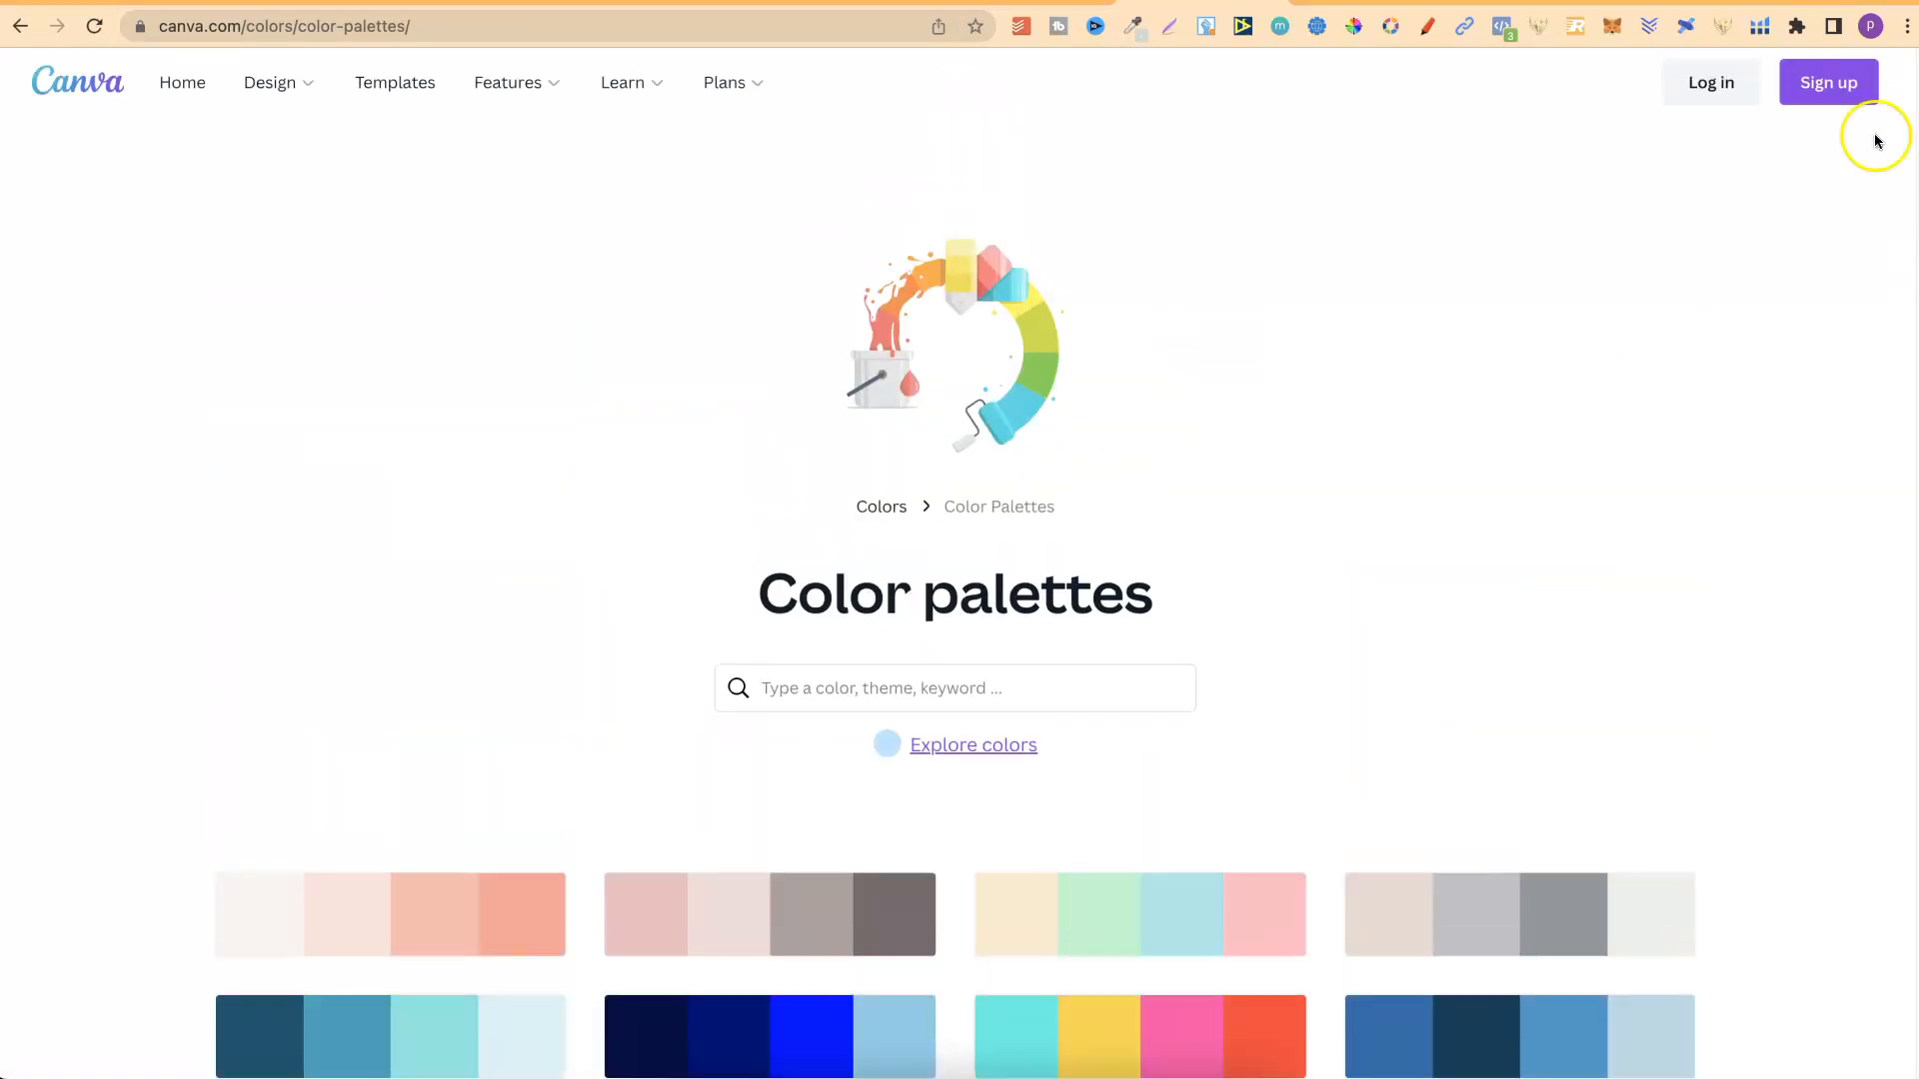
Search the color palettes for "tree", dismiss the suggestions and look through the palettes on the page.
{"action": "left_click", "coordinate": [908, 685]}
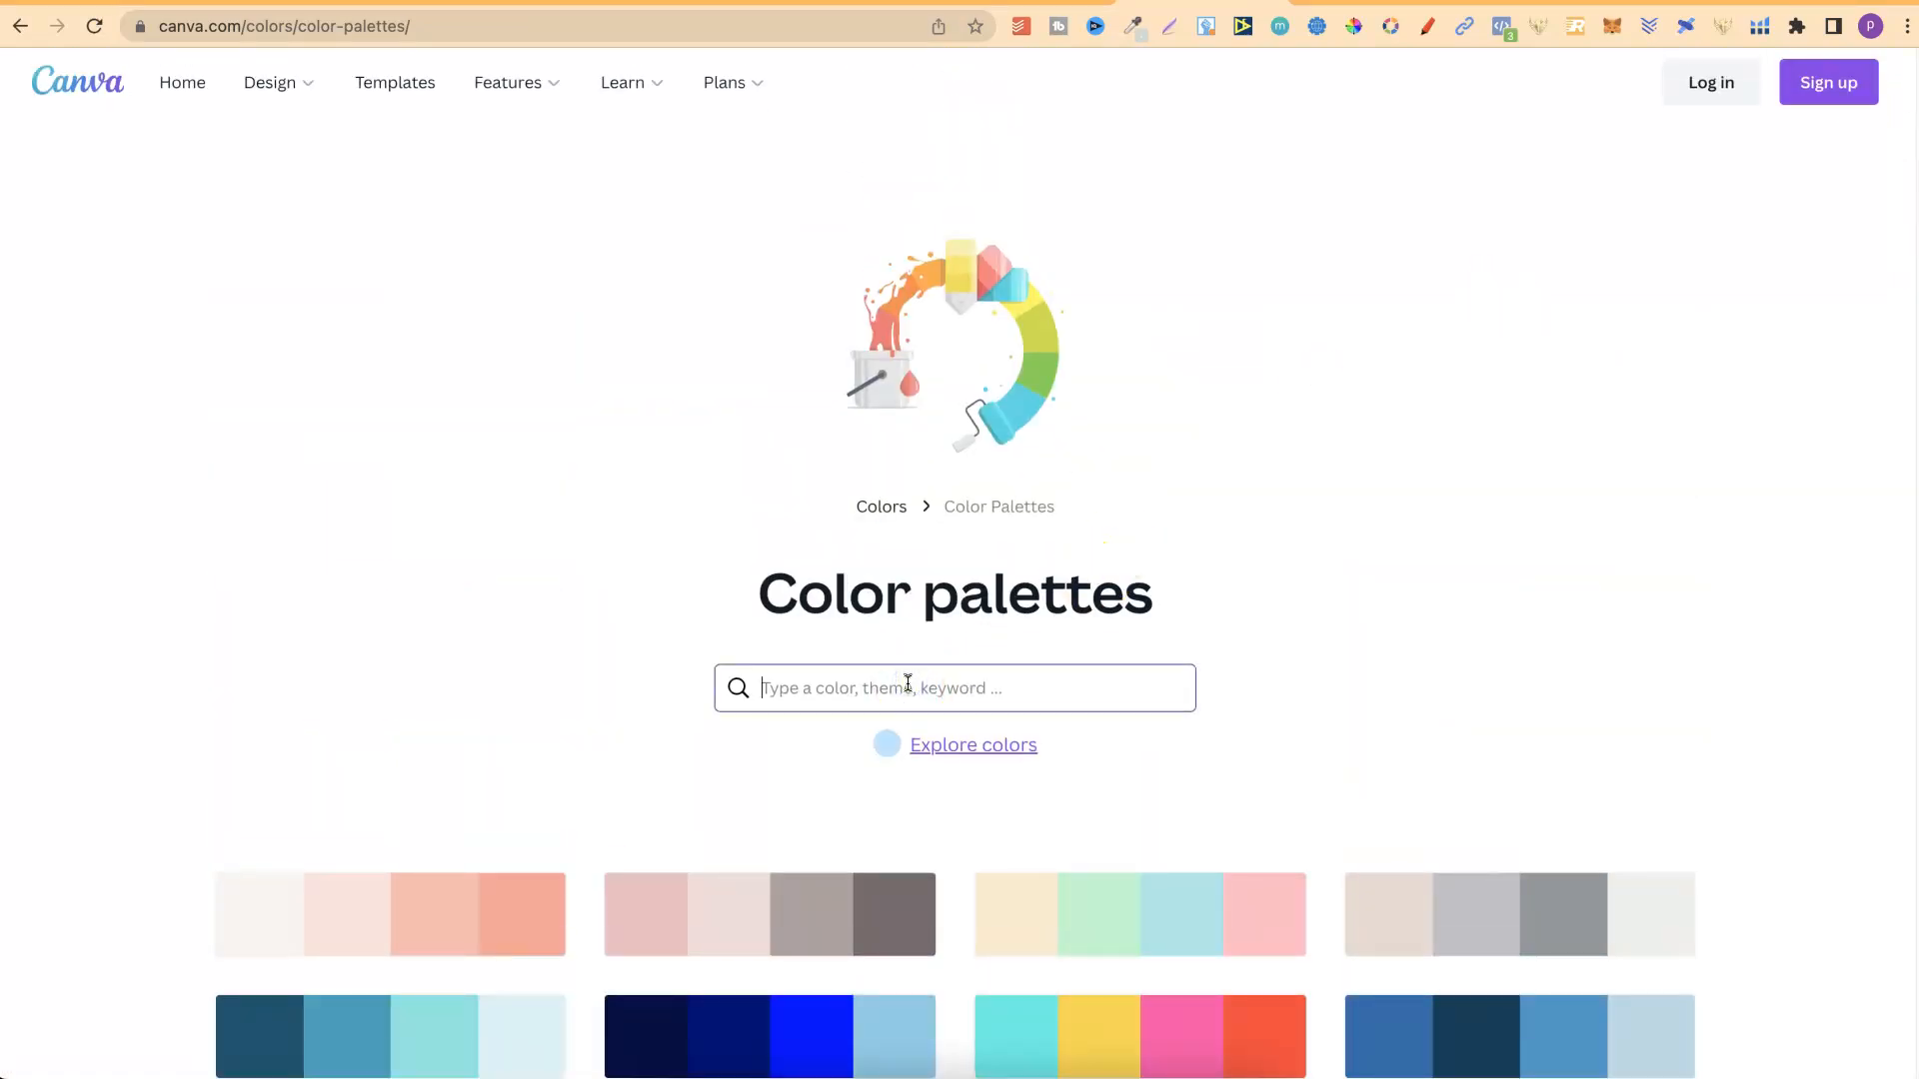
{"action": "type", "text": "tree"}
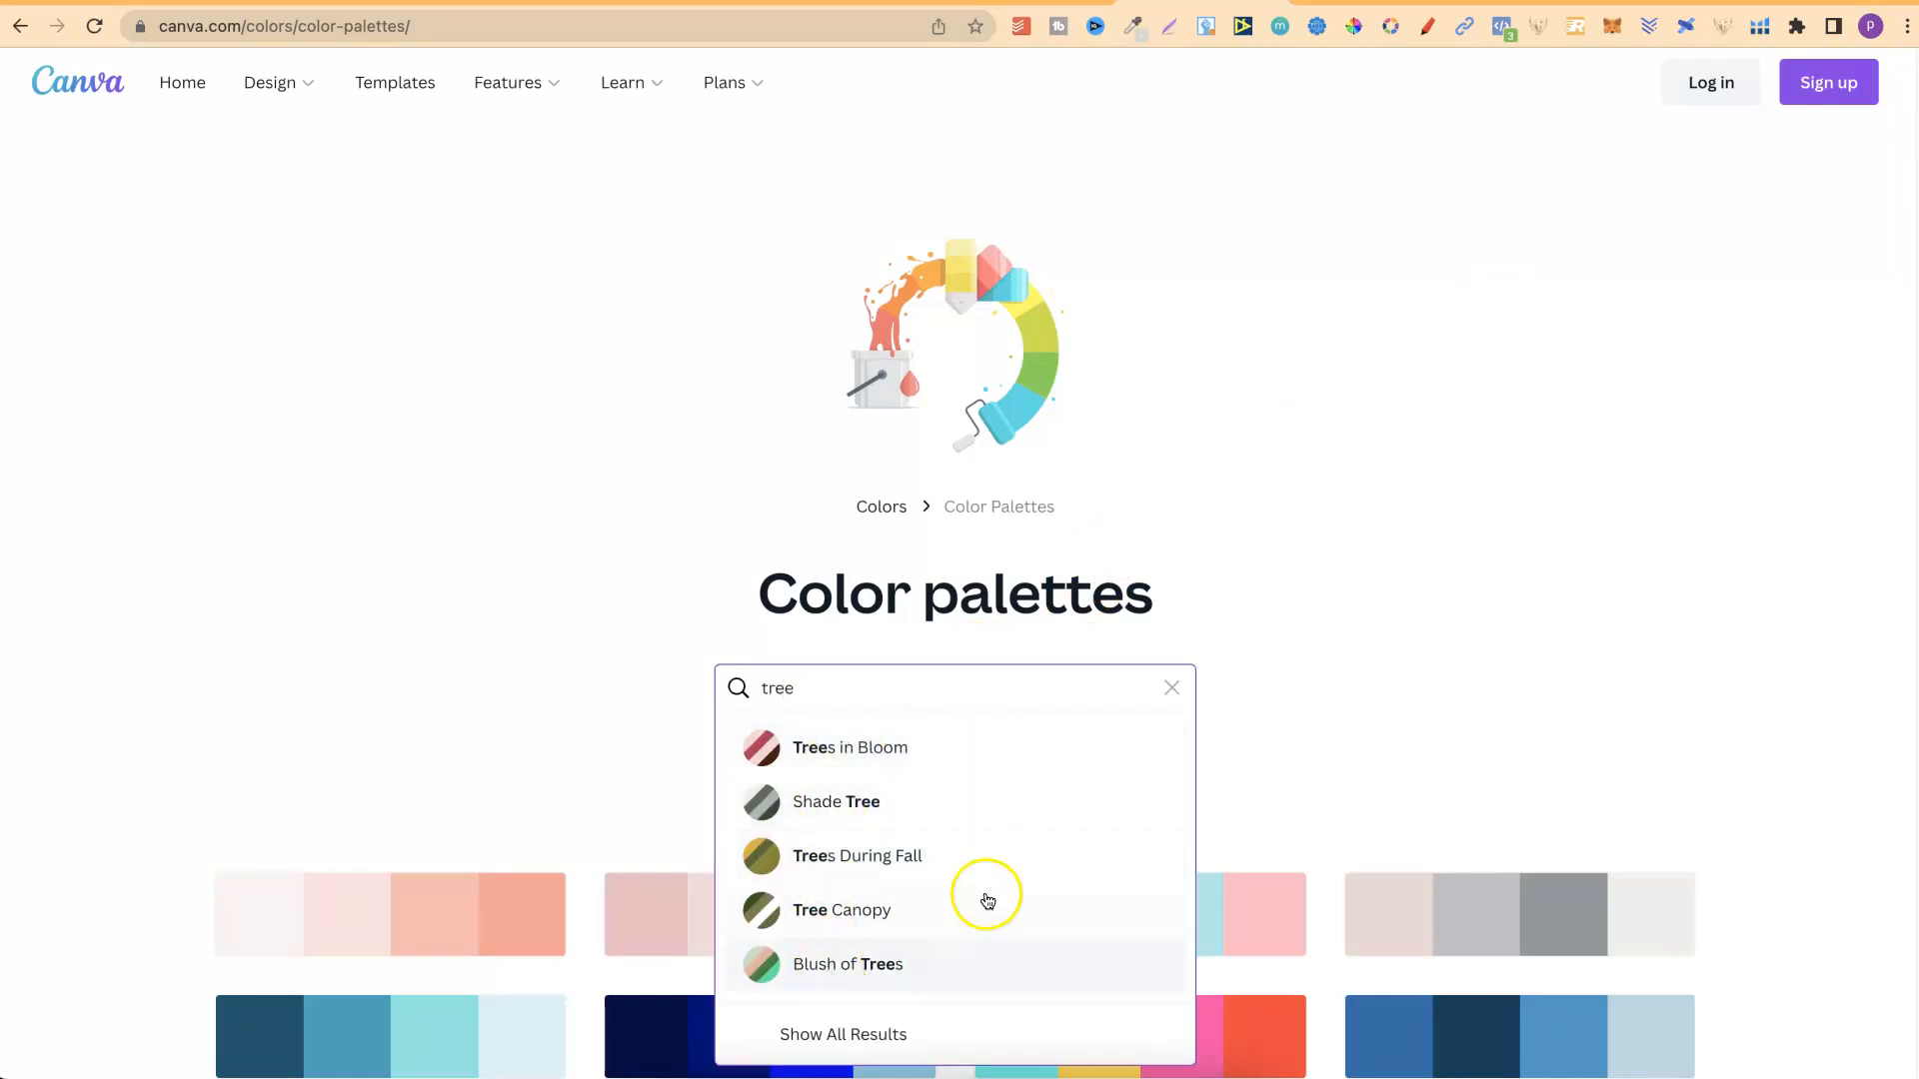
{"action": "left_click", "coordinate": [1362, 662]}
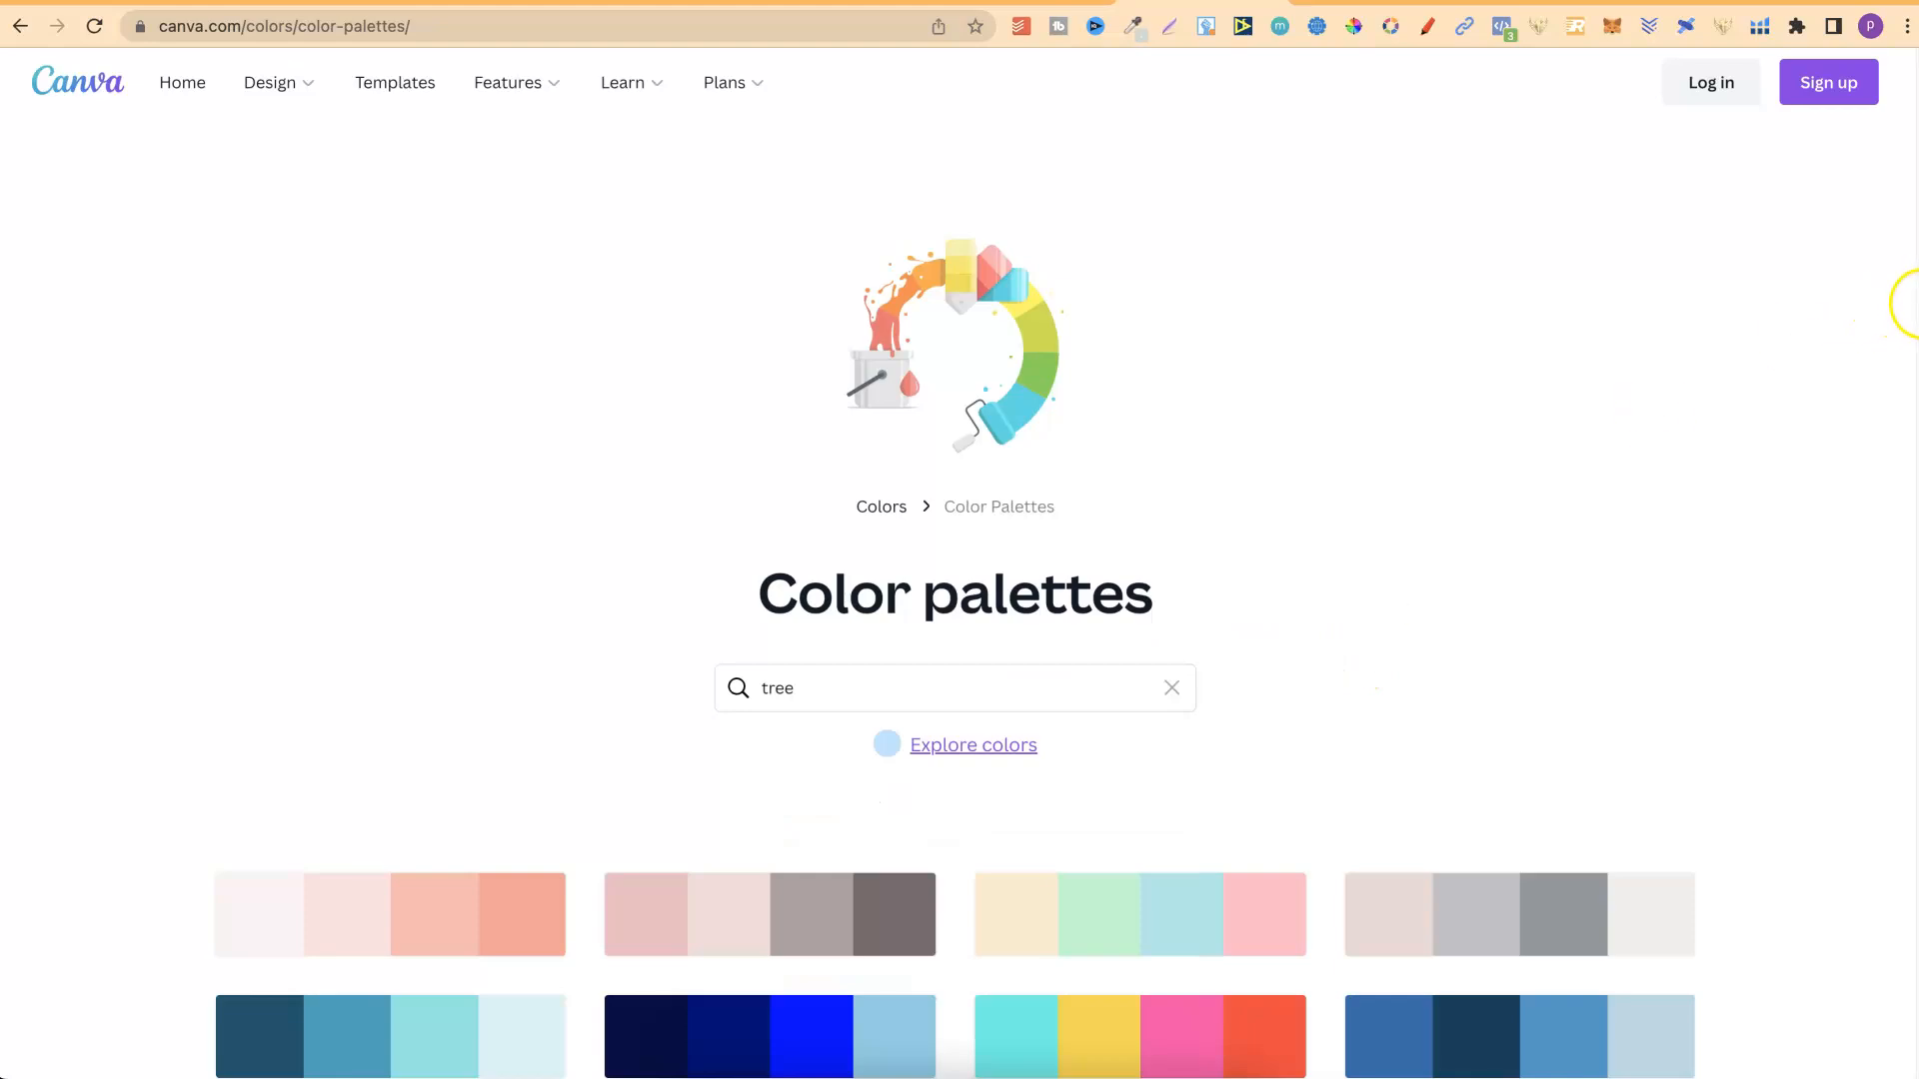
{"action": "scroll", "coordinate": [1914, 340], "scroll_direction": "down", "scroll_amount": 2}
{"action": "scroll", "coordinate": [1914, 358], "scroll_direction": "down", "scroll_amount": 5}
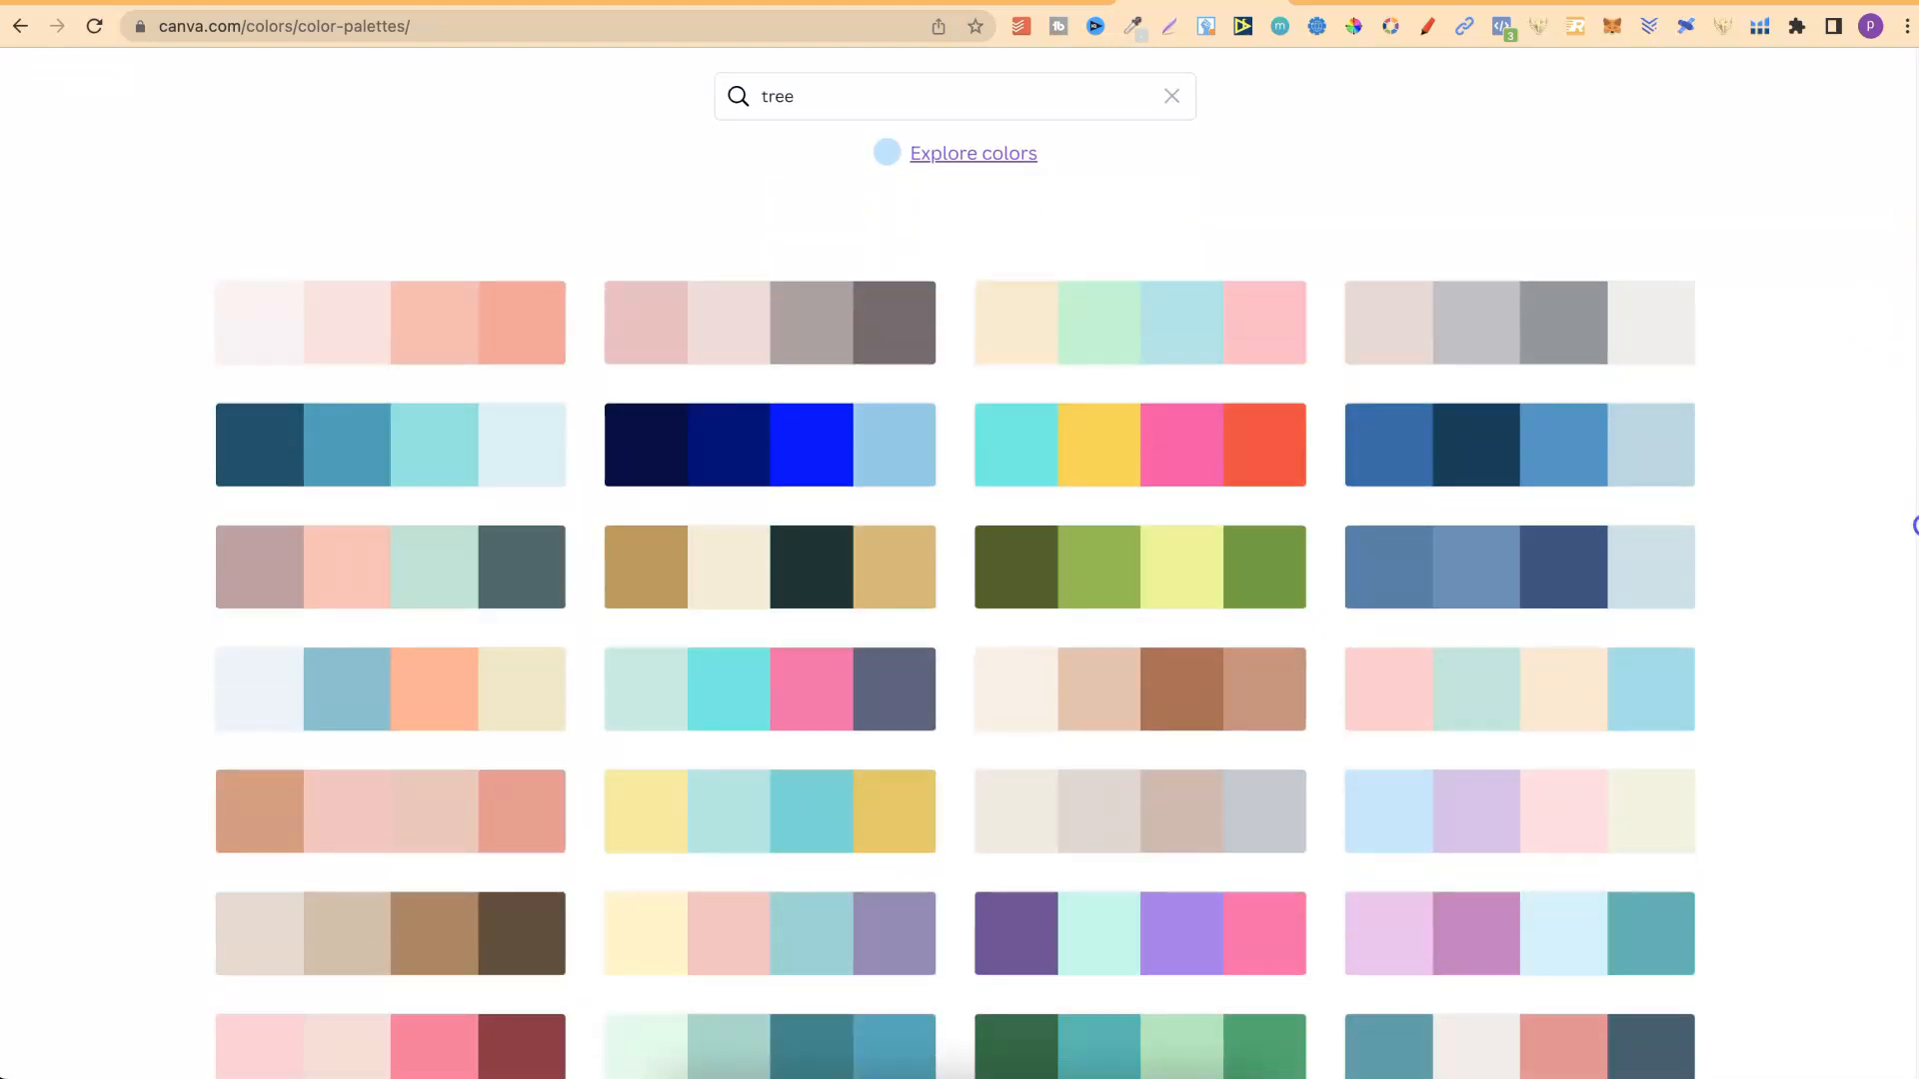
{"action": "scroll", "coordinate": [1914, 525], "scroll_direction": "down", "scroll_amount": 5}
{"action": "scroll", "coordinate": [1914, 398], "scroll_direction": "up", "scroll_amount": 8}
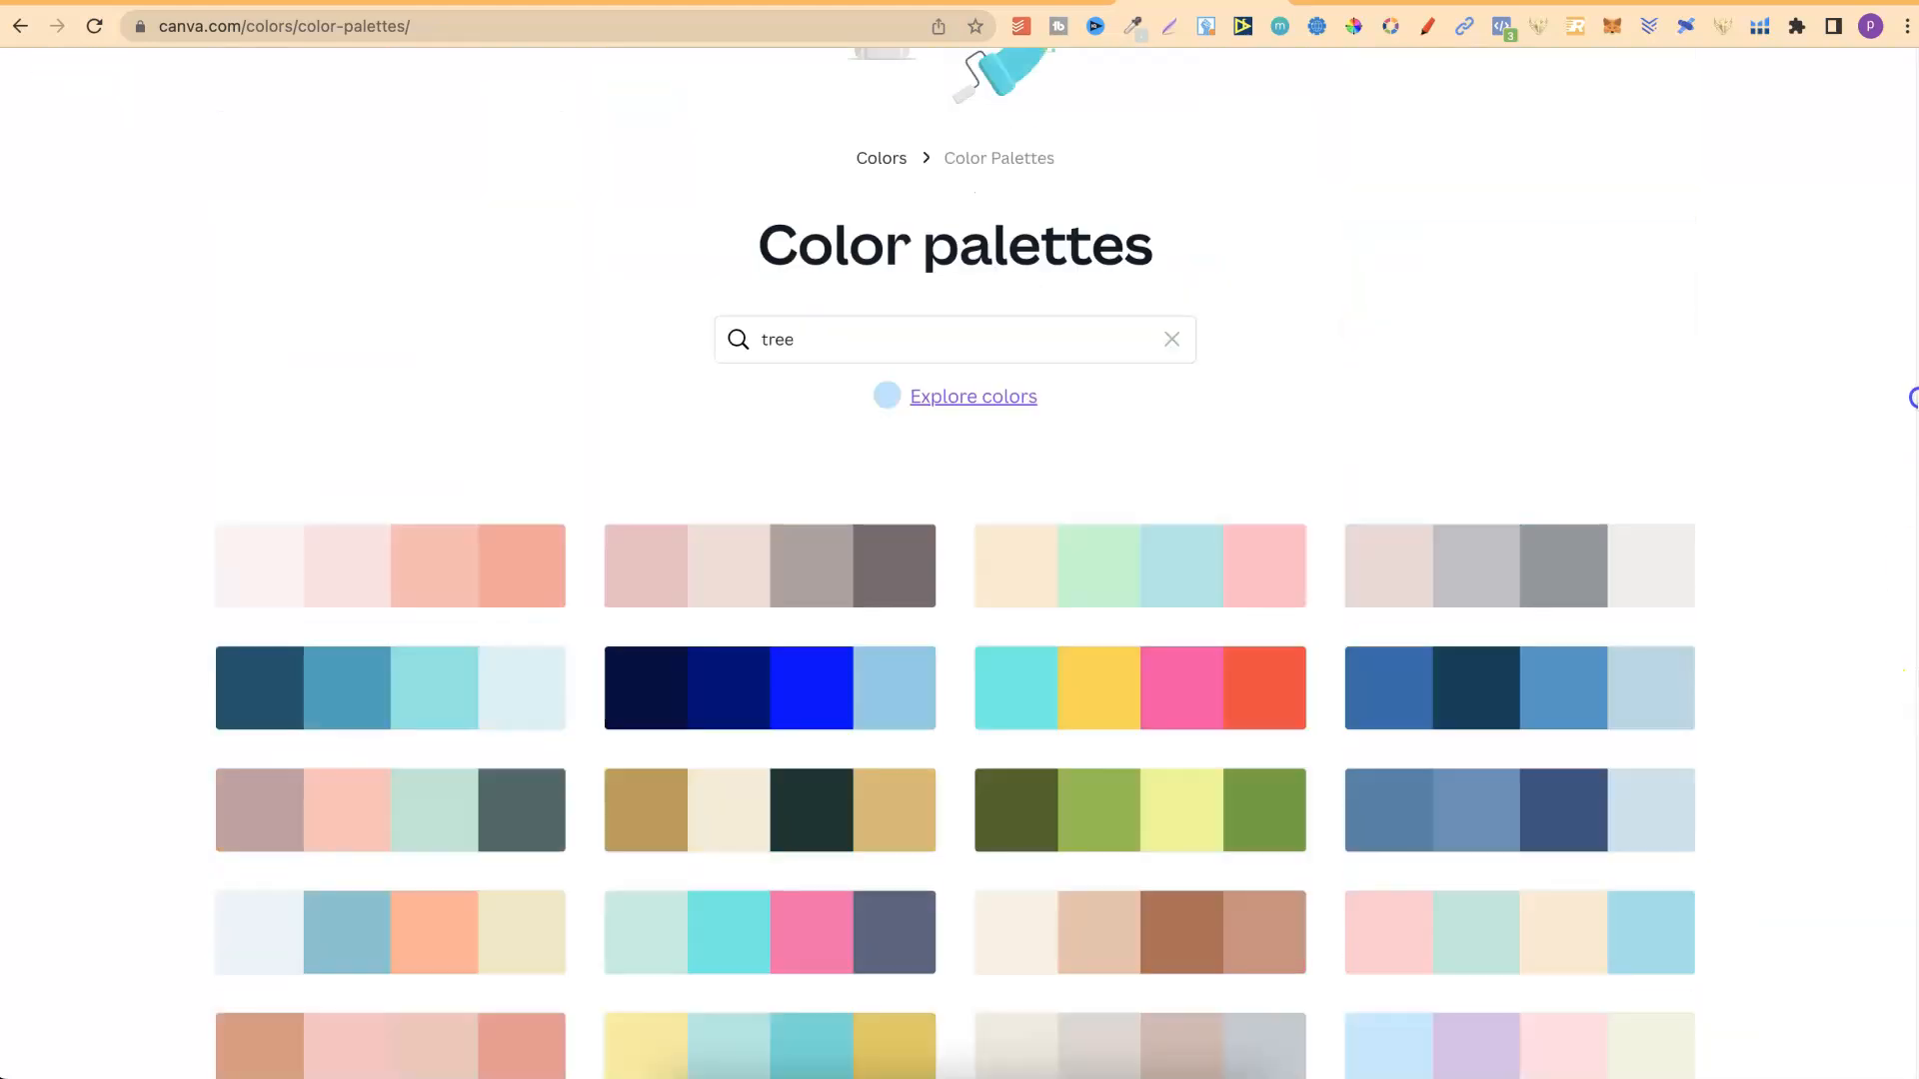
{"action": "scroll", "coordinate": [1911, 310], "scroll_direction": "up", "scroll_amount": 4}
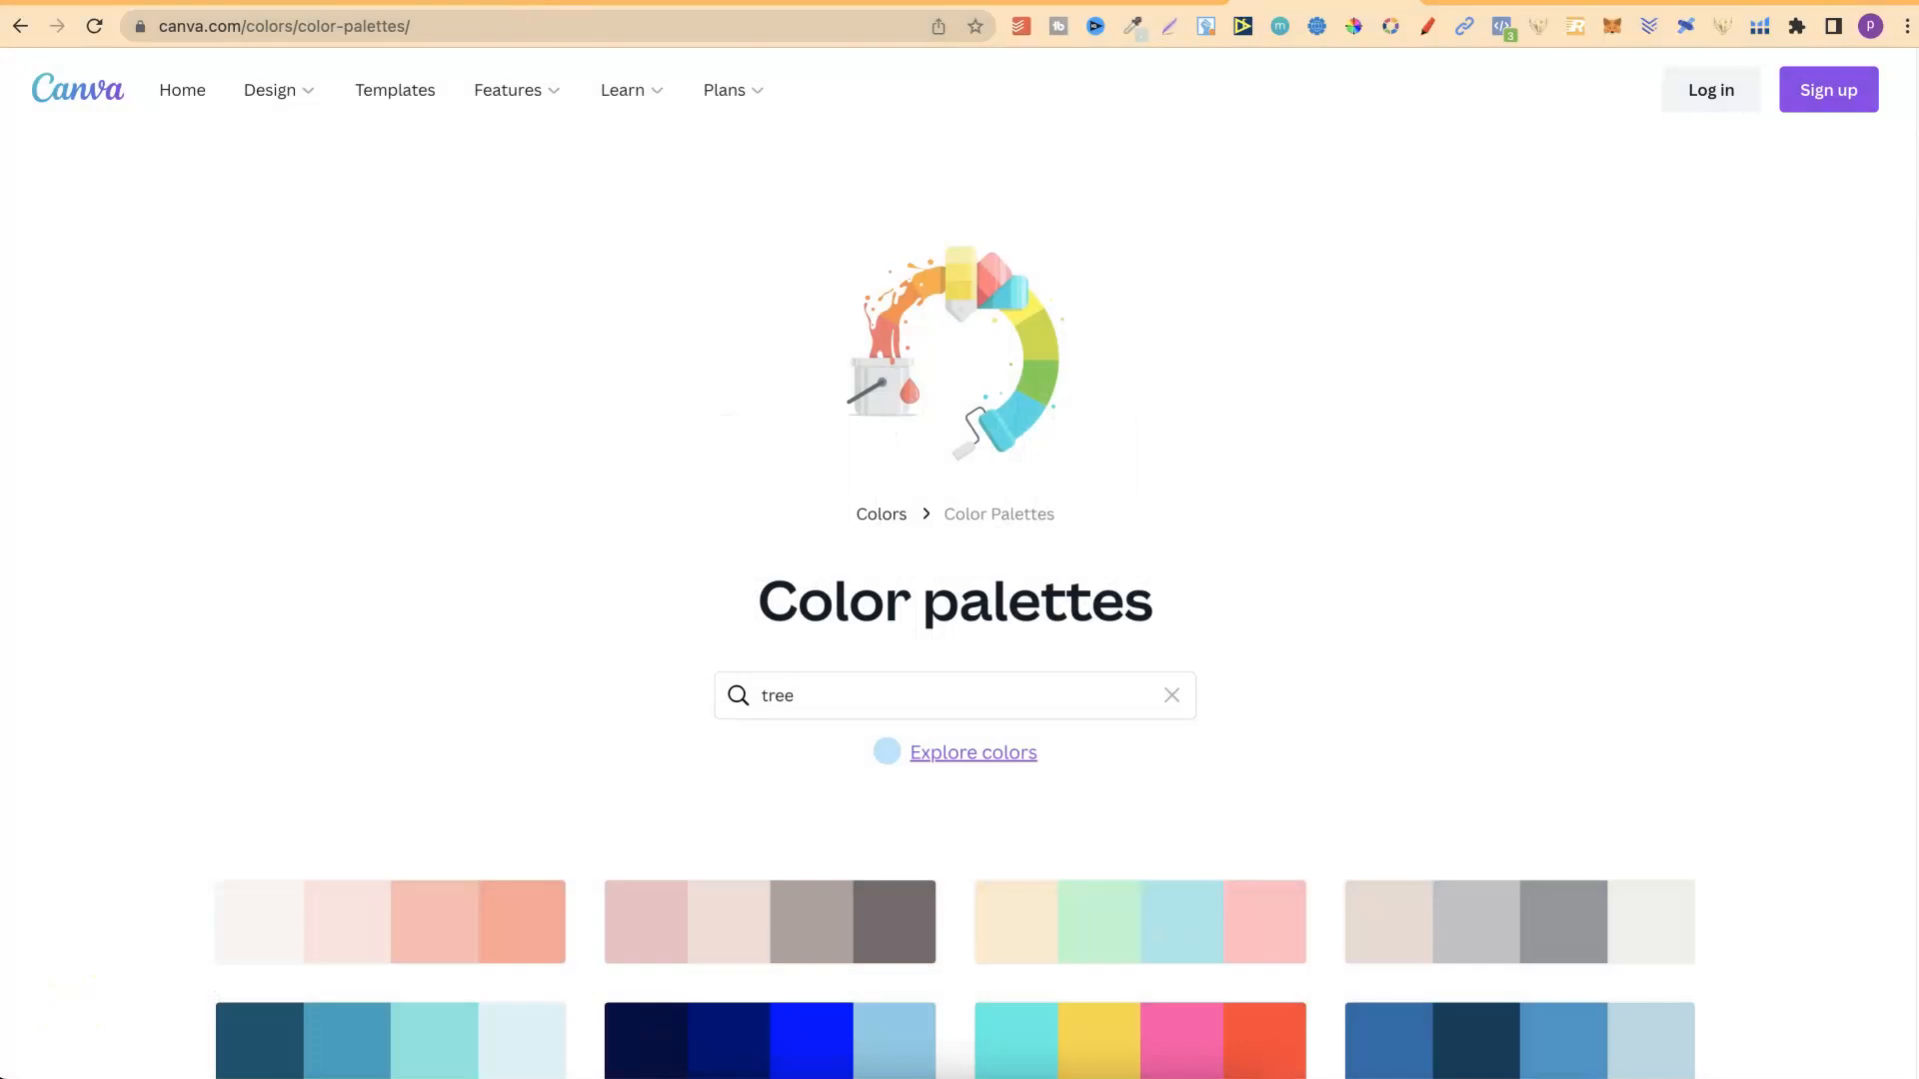
View the Creative Fabrica pages for the Weekly Meal Planner and Budget Planner KDP interiors and return to the Canva home page.
{"action": "left_click", "coordinate": [554, 2]}
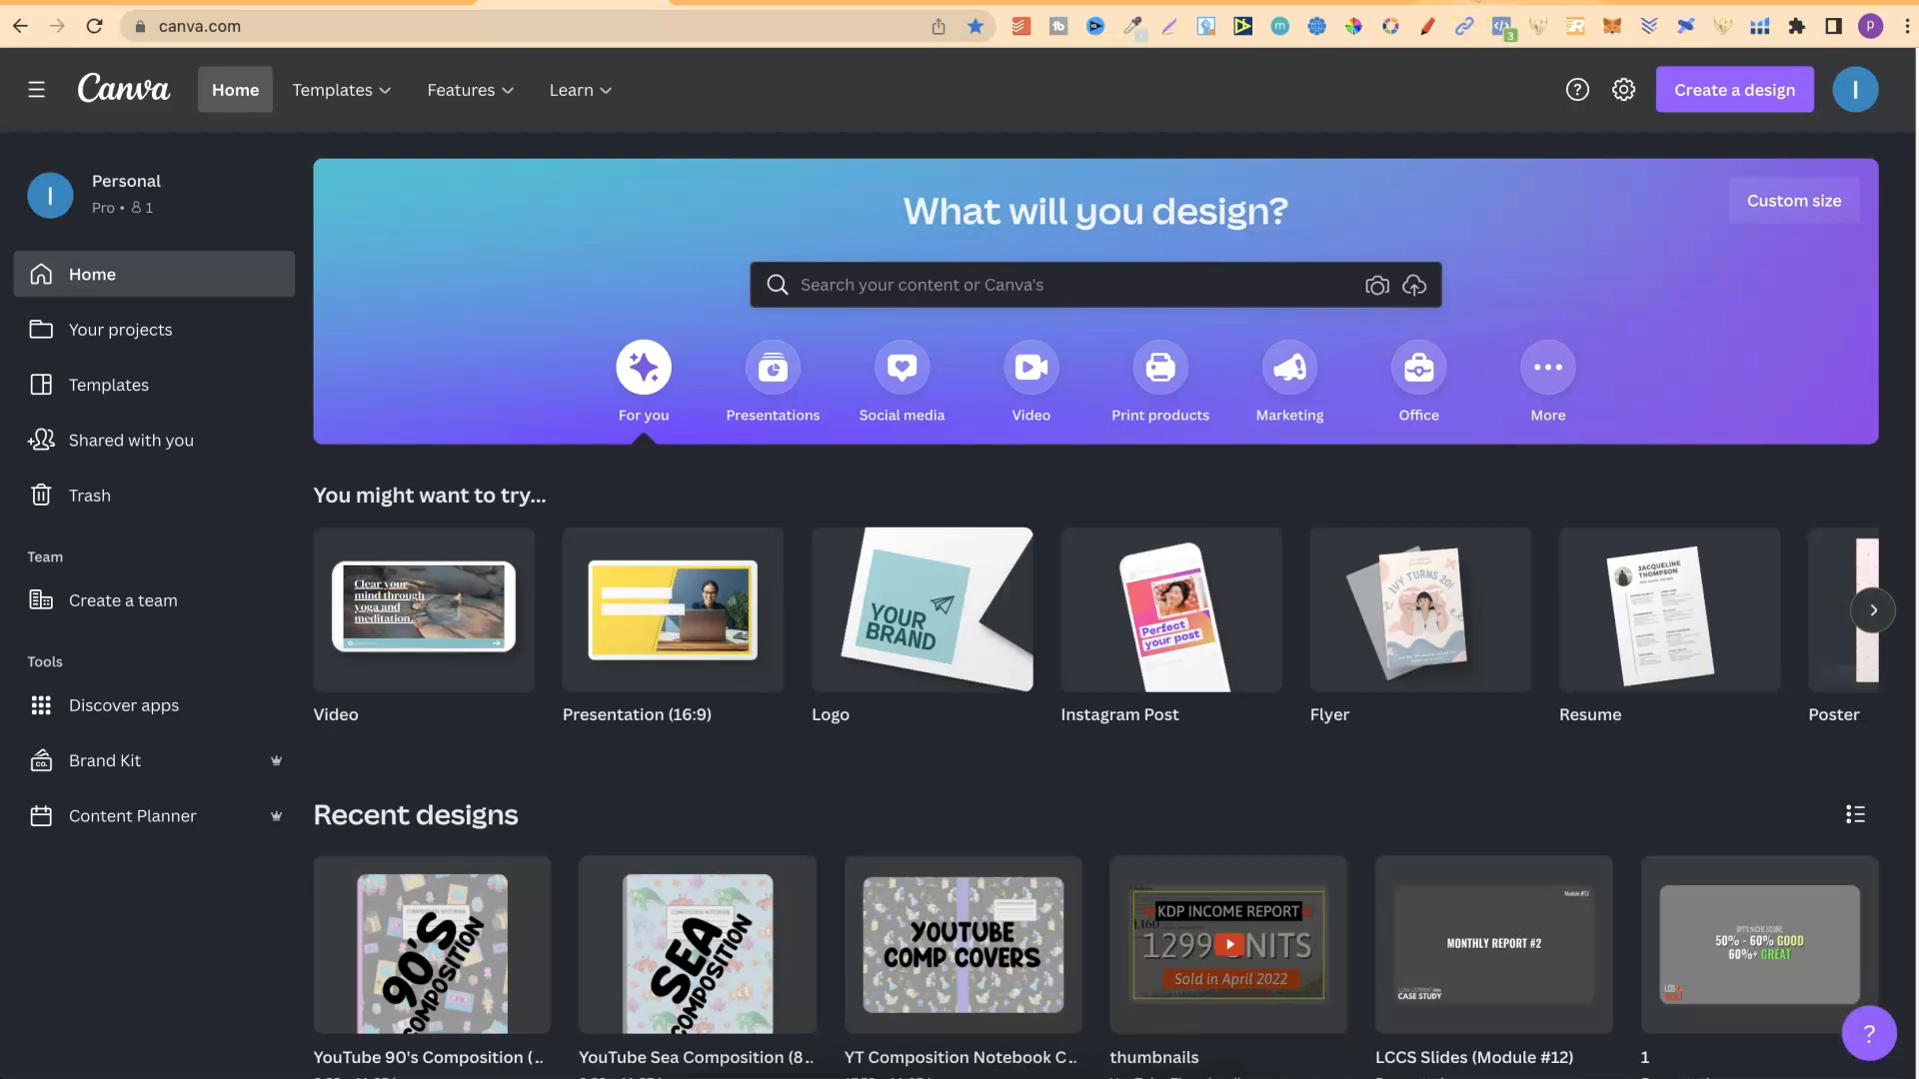
{"action": "left_click", "coordinate": [1476, 2]}
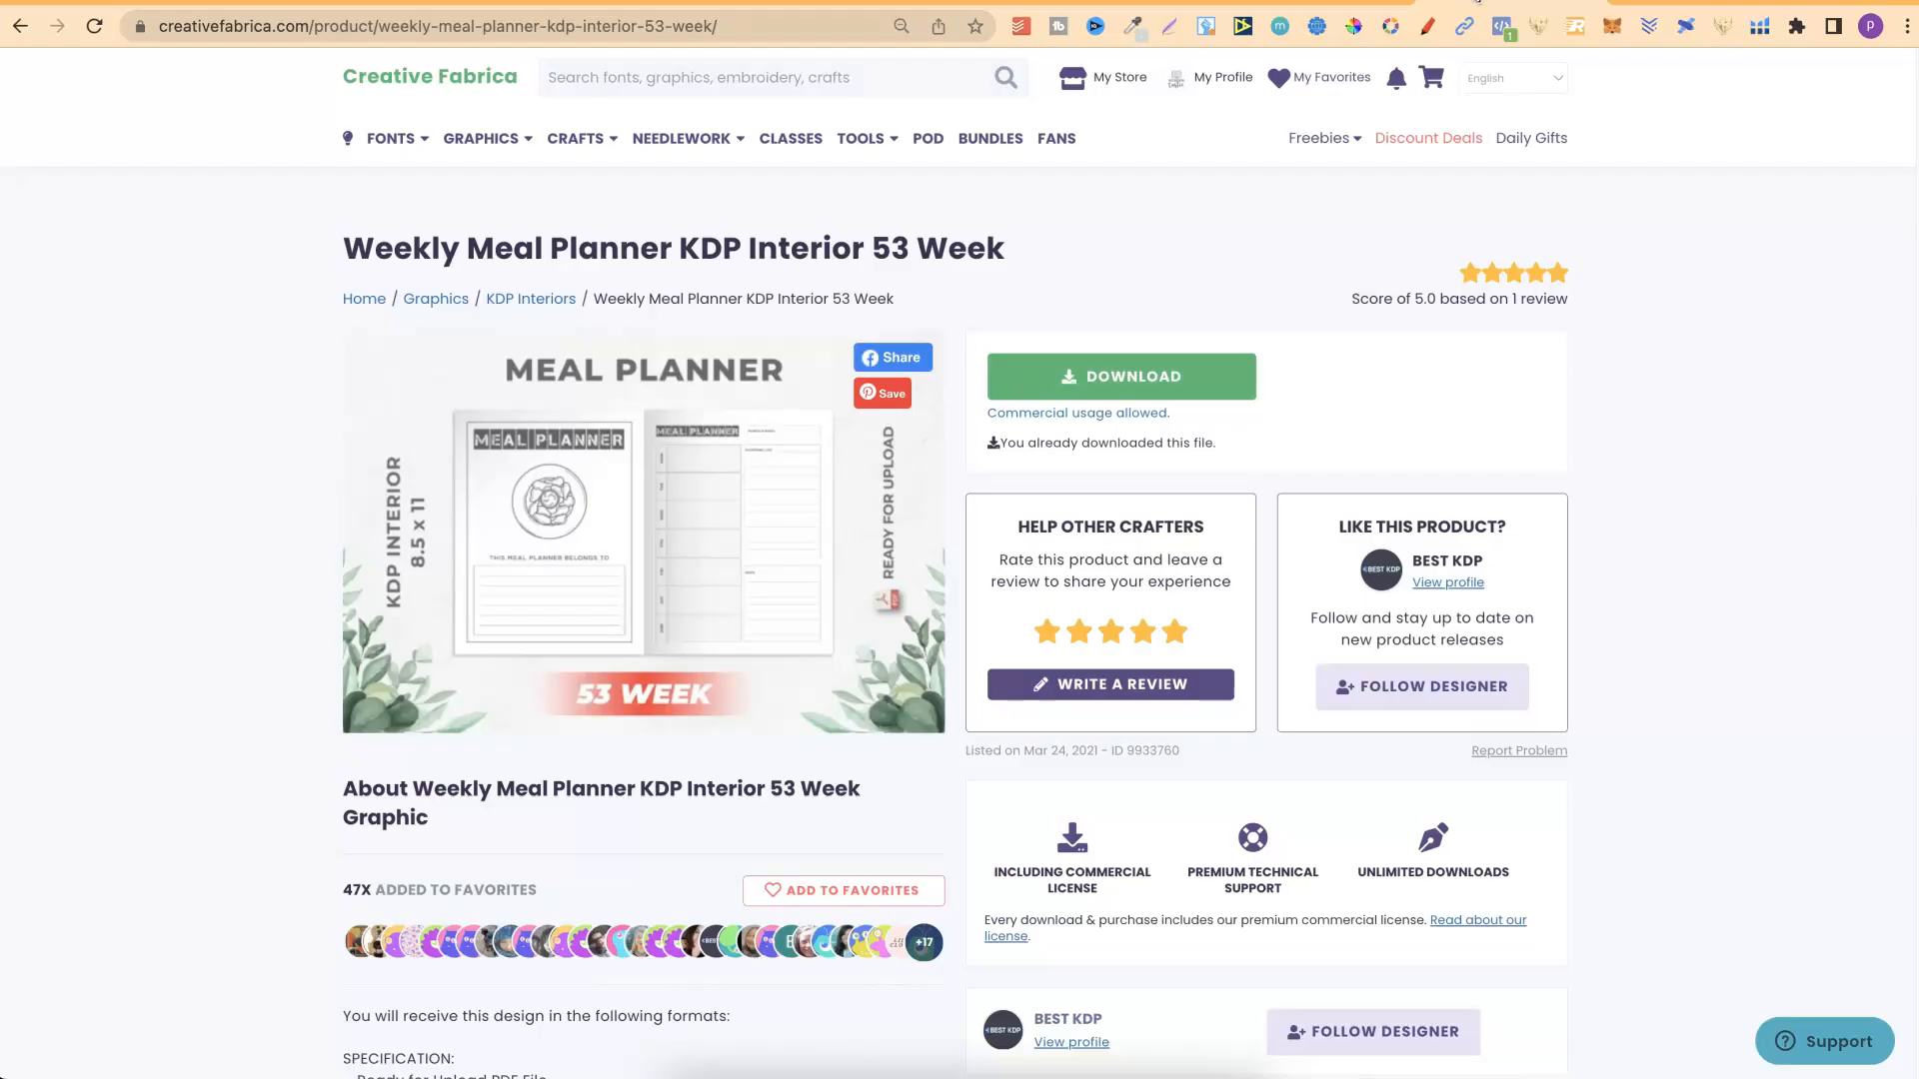
{"action": "left_click", "coordinate": [1690, 2]}
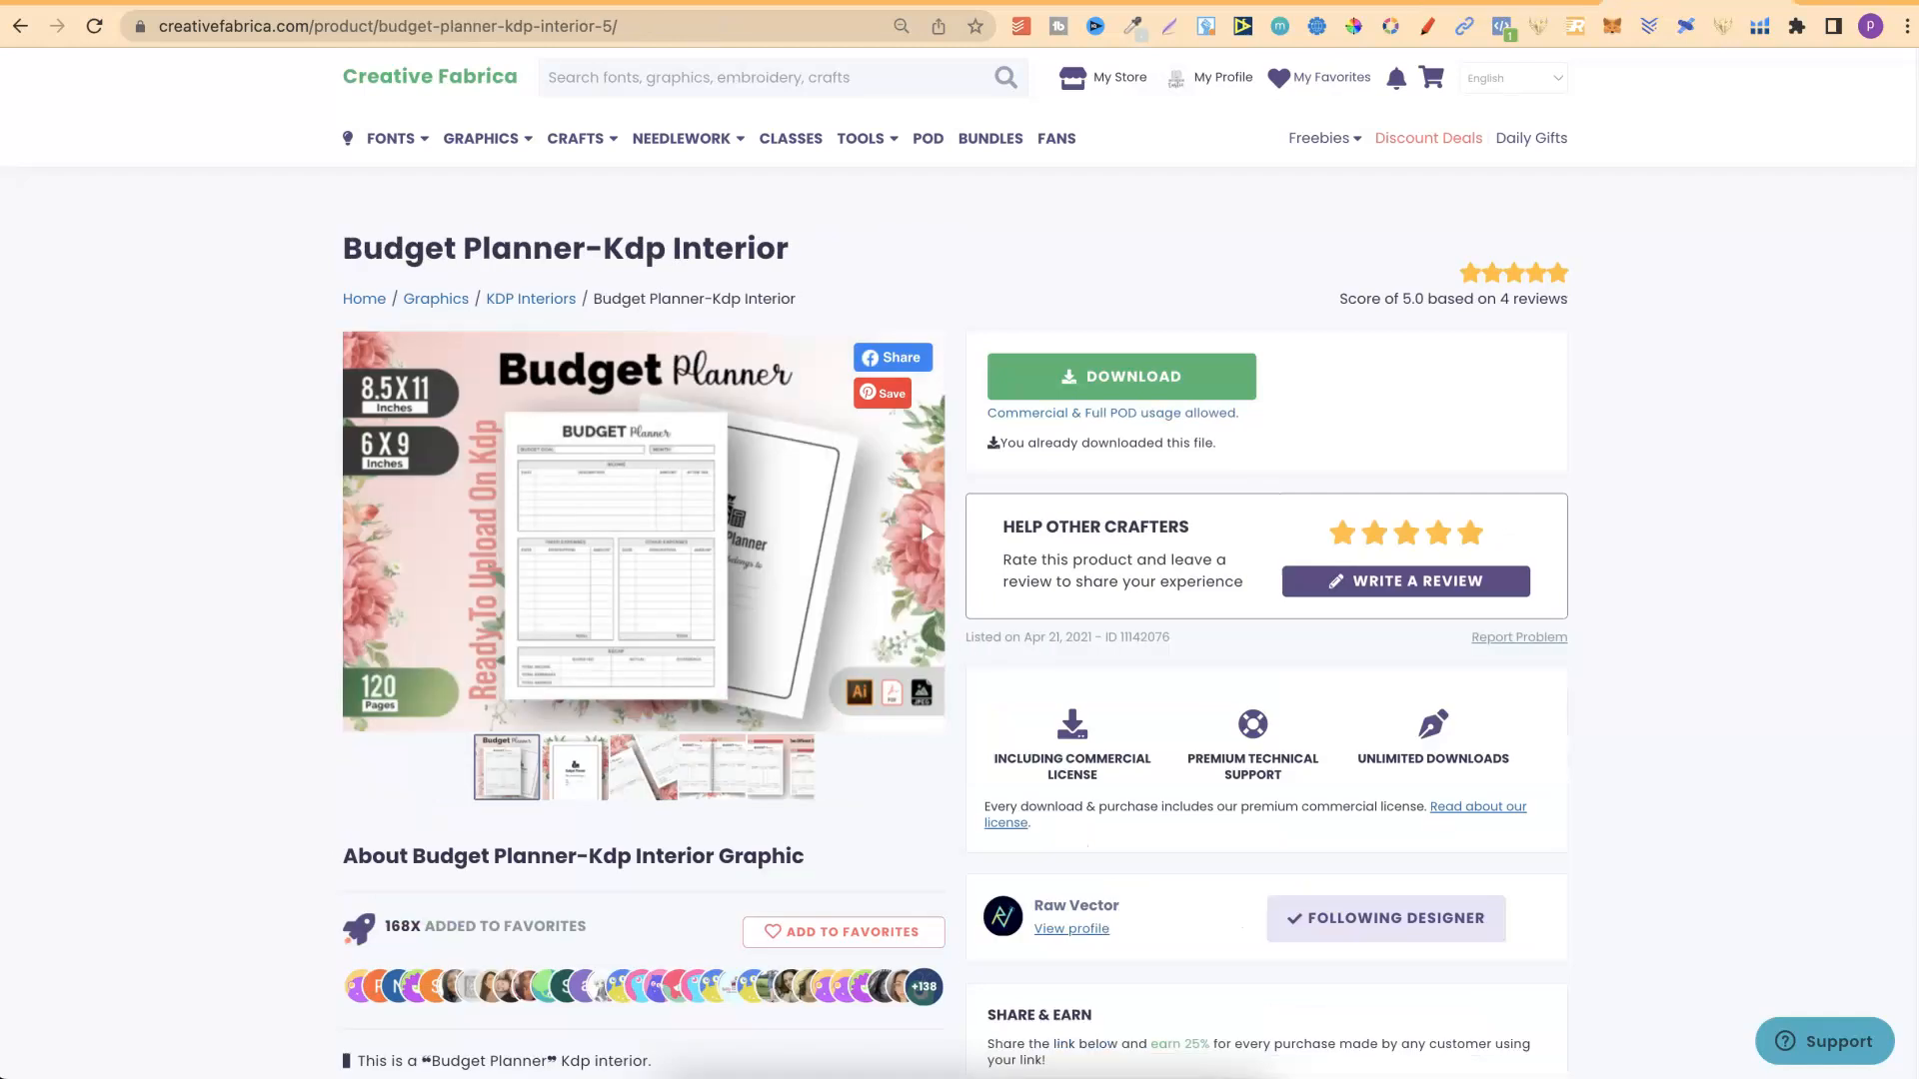
{"action": "left_click", "coordinate": [1539, 2]}
{"action": "left_click", "coordinate": [573, 3]}
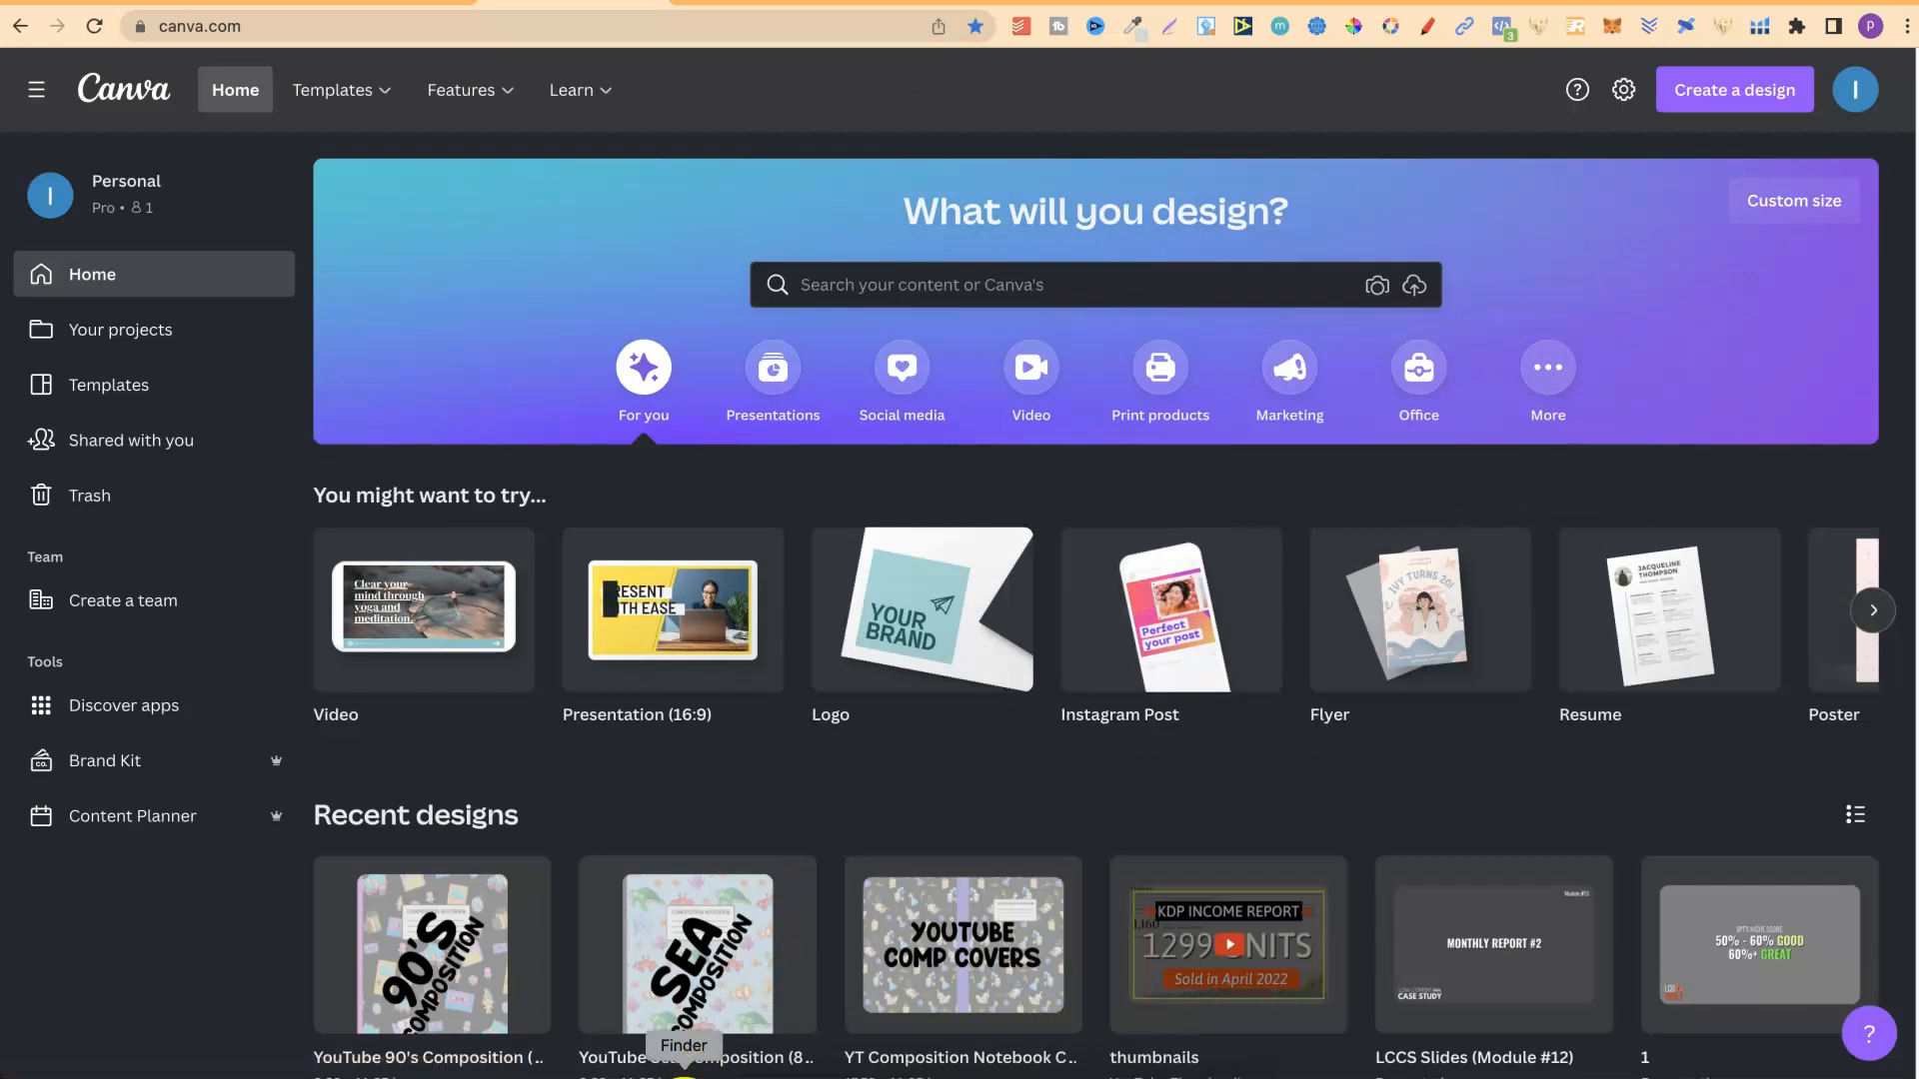
In the Finder Downloads folder, extract Weekly-Meal-Planner-KDP-Interior-9933760.zip and open the extracted folder.
{"action": "left_click", "coordinate": [683, 1078]}
{"action": "left_click", "coordinate": [1177, 849]}
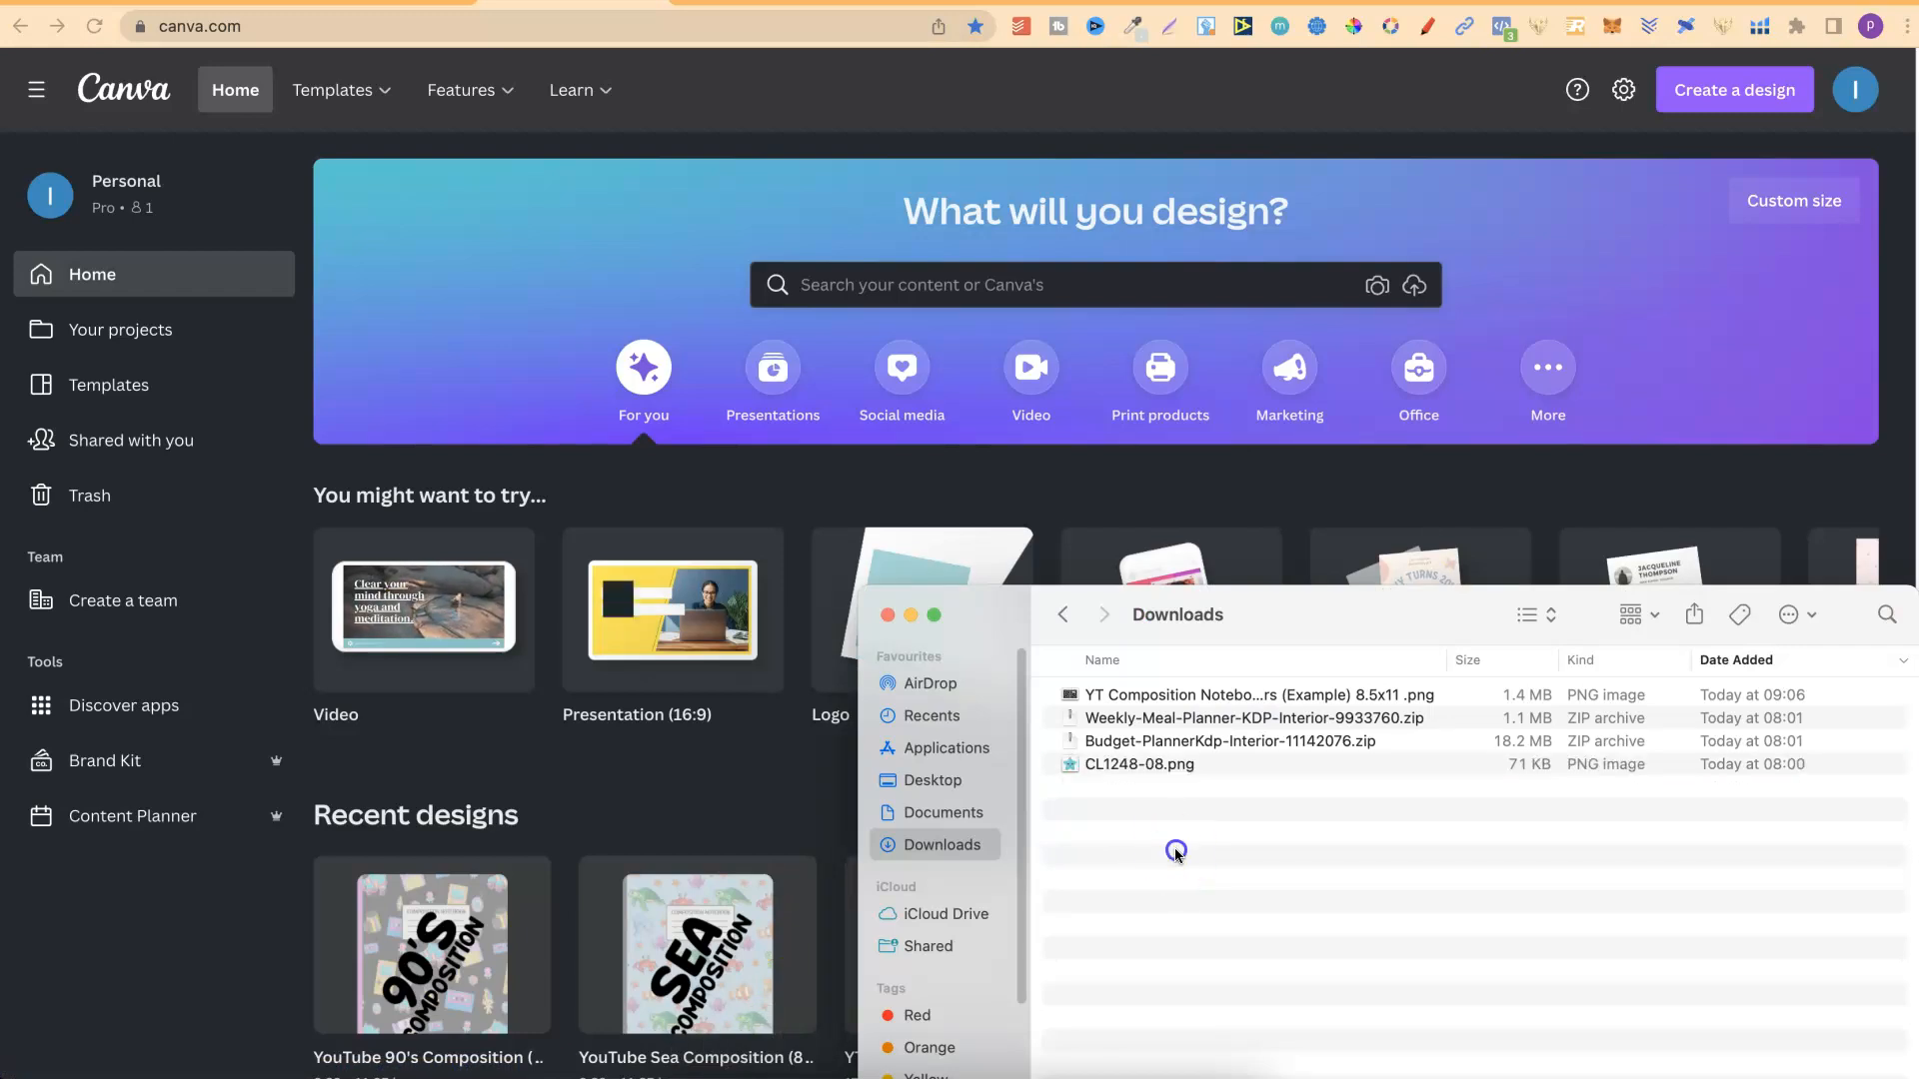
{"action": "left_click", "coordinate": [1194, 720]}
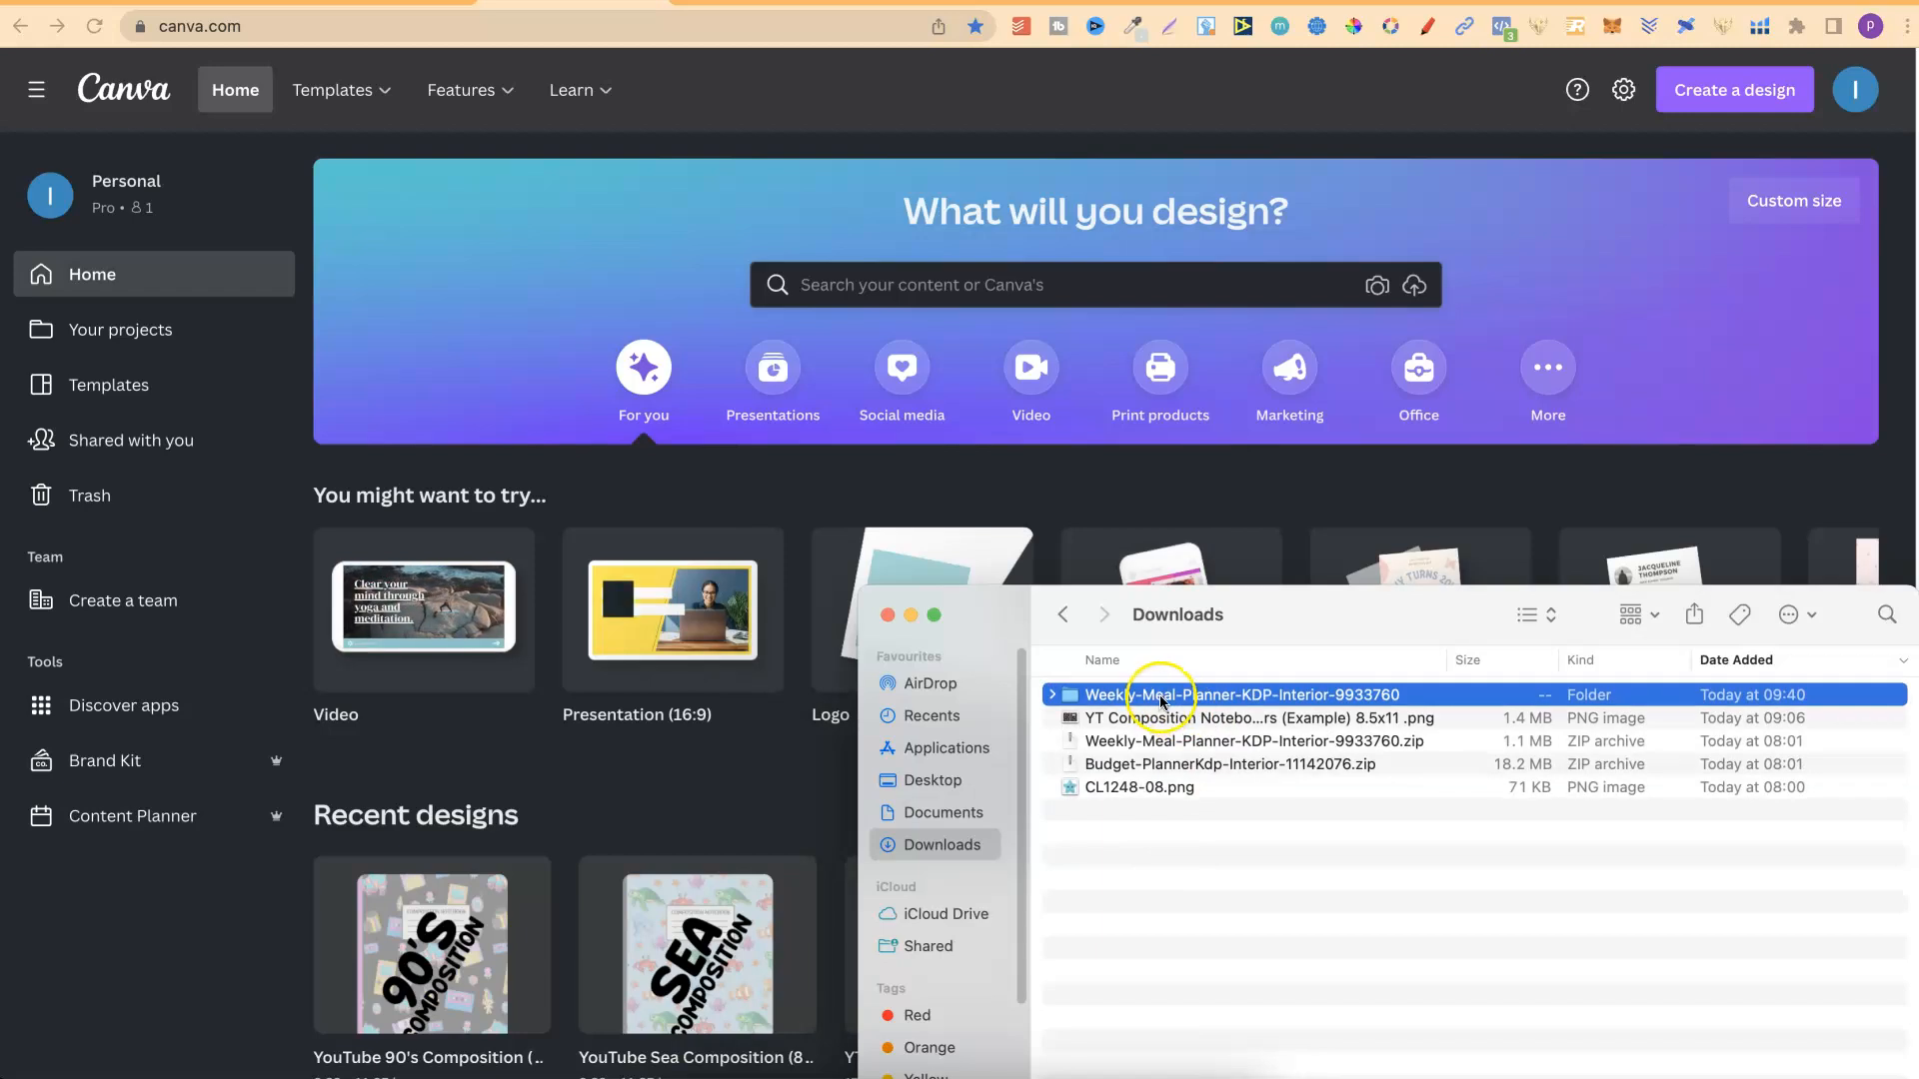
{"action": "double_click", "coordinate": [1164, 697]}
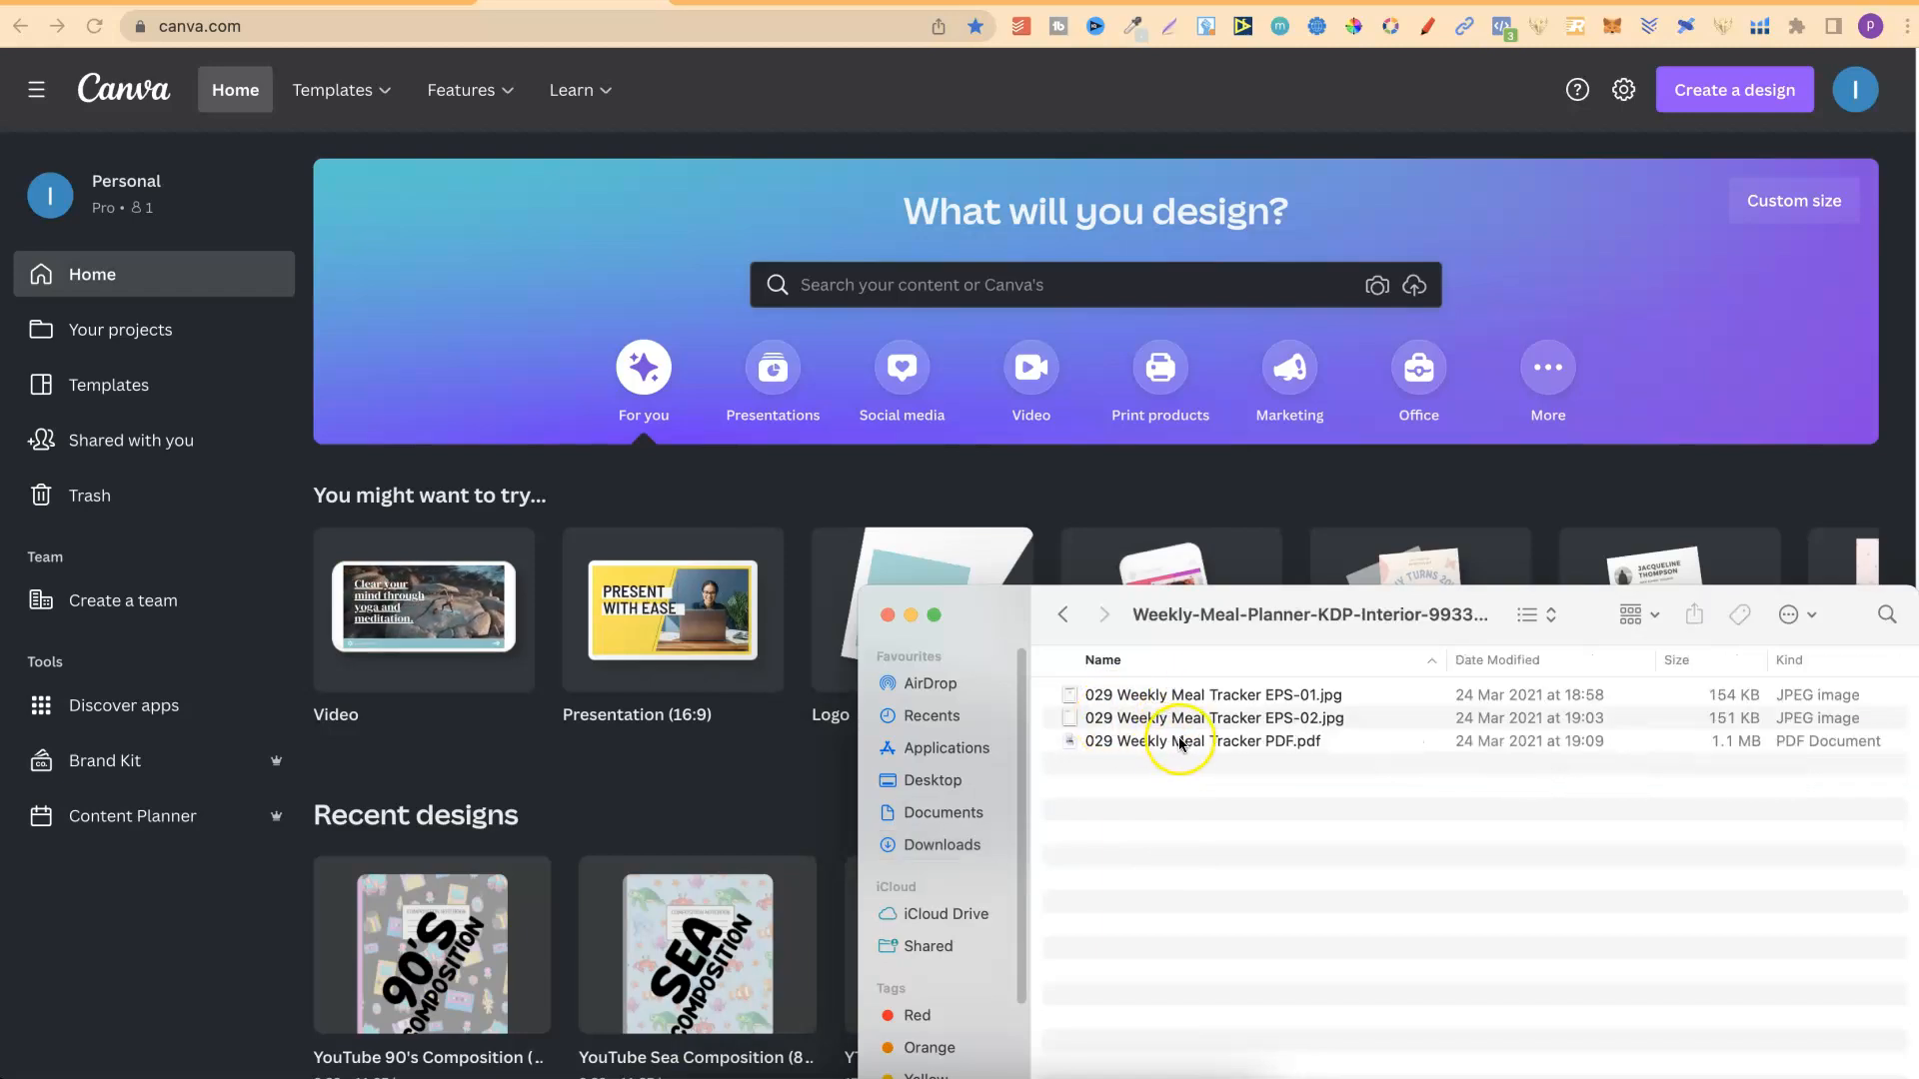
Upload 029 Weekly Meal Tracker PDF.pdf from the extracted folder to Canva.
{"action": "left_click", "coordinate": [1180, 743]}
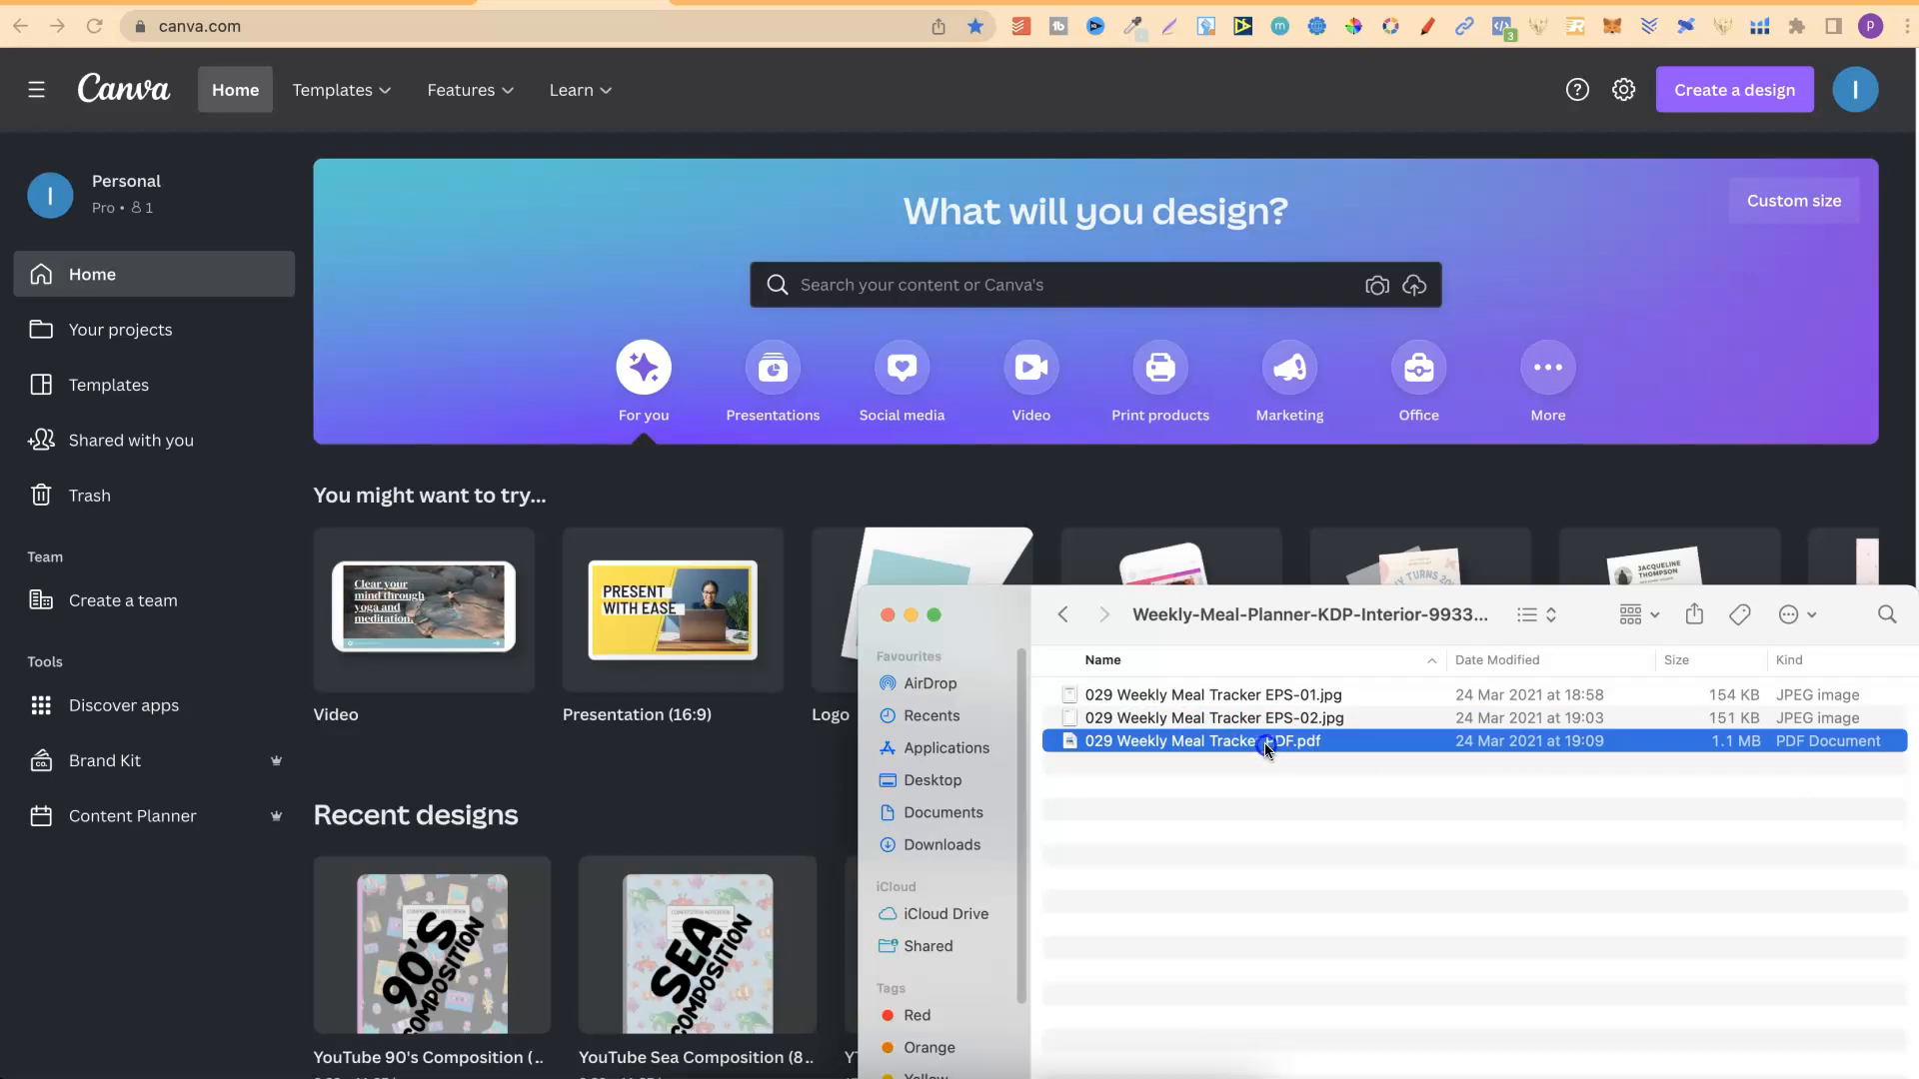
{"action": "left_click", "coordinate": [1212, 741]}
{"action": "left_click_drag", "start_coordinate": [1142, 741], "coordinate": [1015, 792]}
{"action": "left_click", "coordinate": [1230, 853]}
{"action": "left_click_drag", "start_coordinate": [1127, 740], "coordinate": [598, 757]}
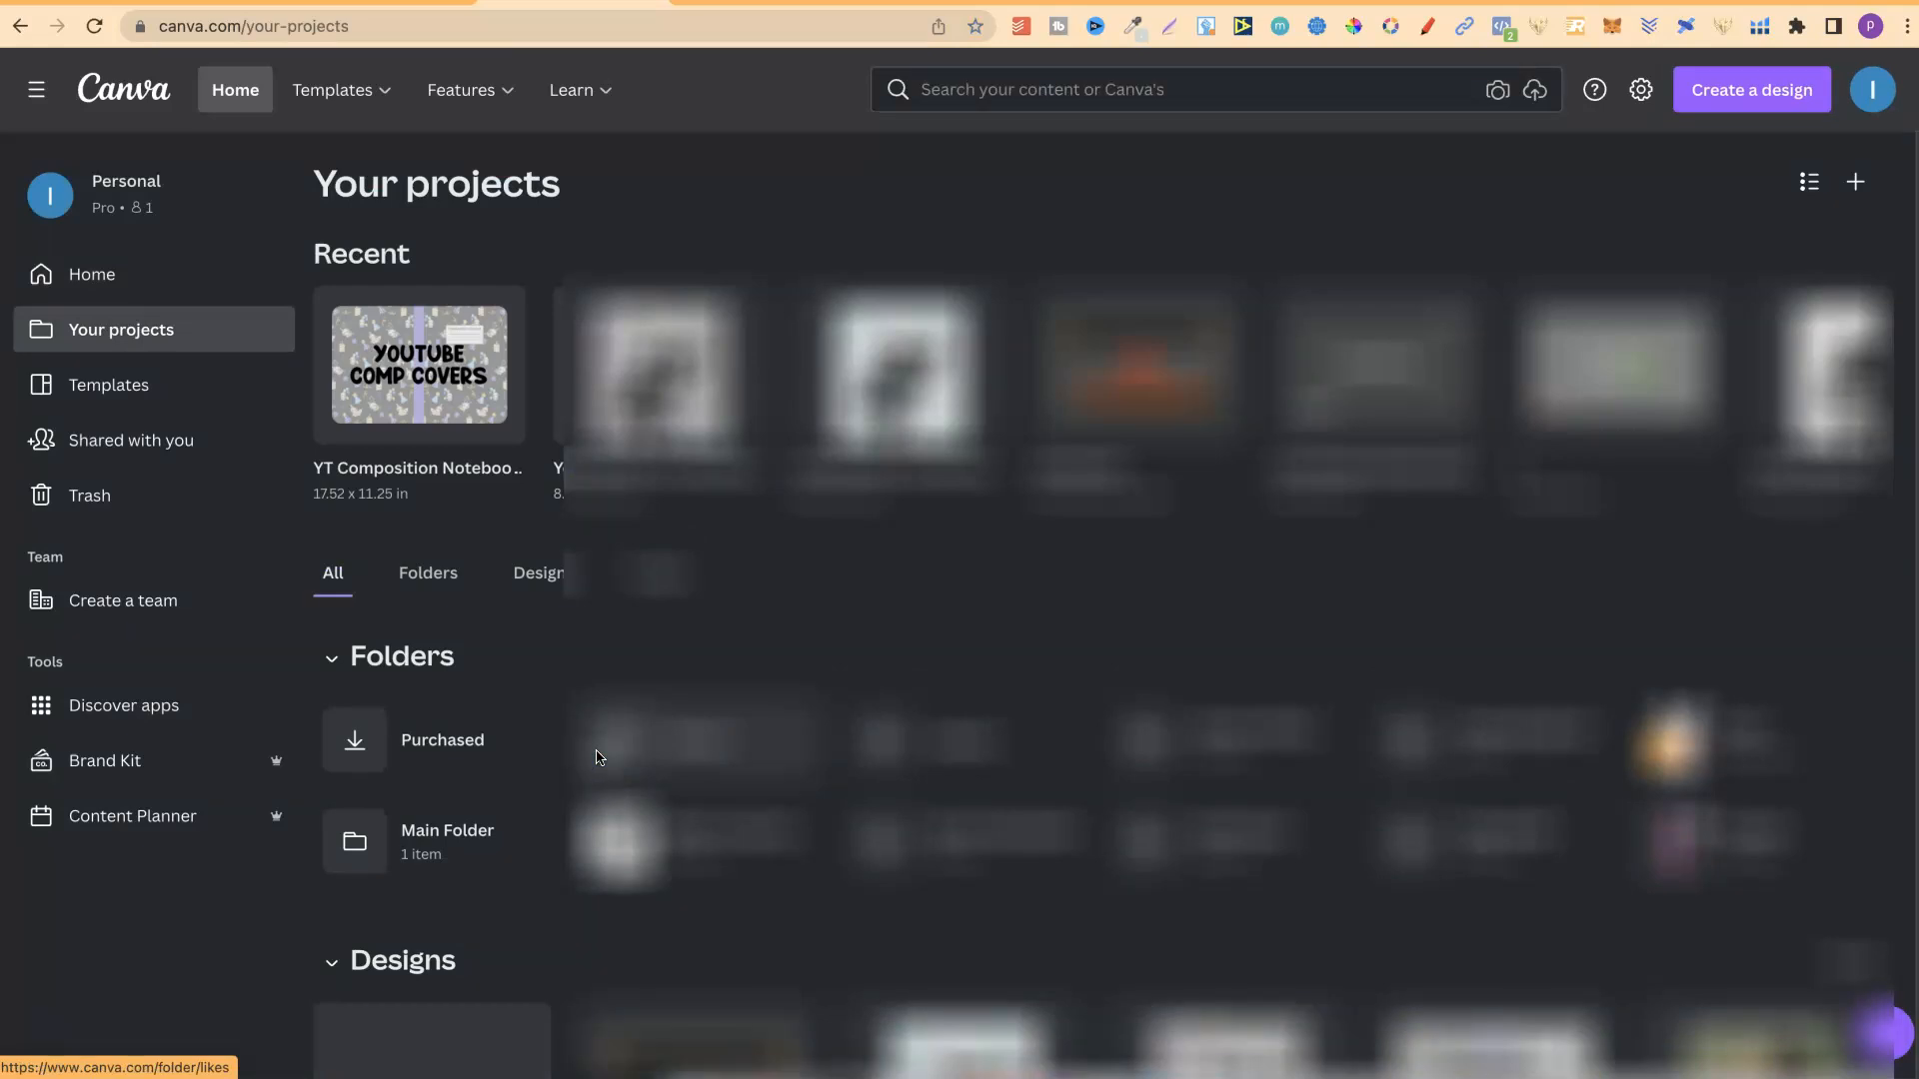
Return to Downloads in Finder, extract Budget-PlannerKdp-Interior-11142076.zip and open the extracted folder.
{"action": "left_click", "coordinate": [688, 1076]}
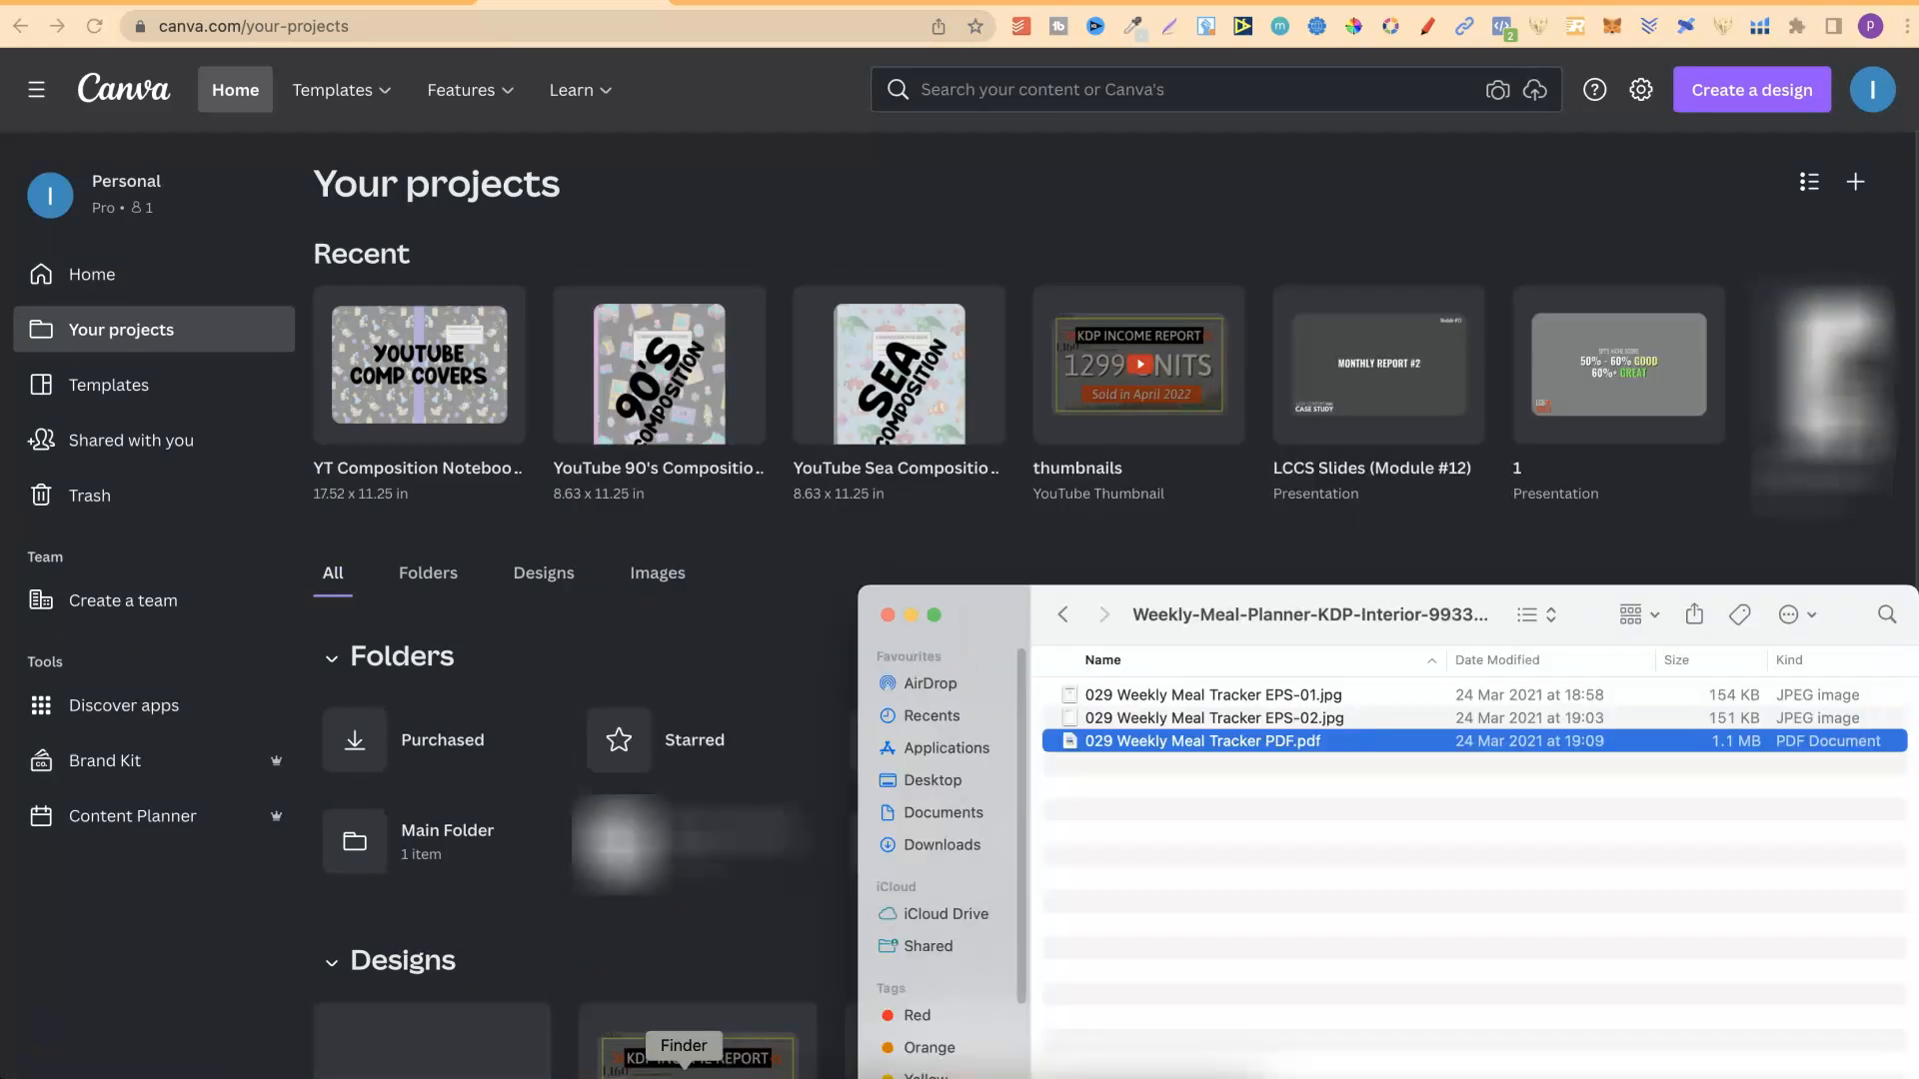
{"action": "left_click", "coordinate": [1062, 616]}
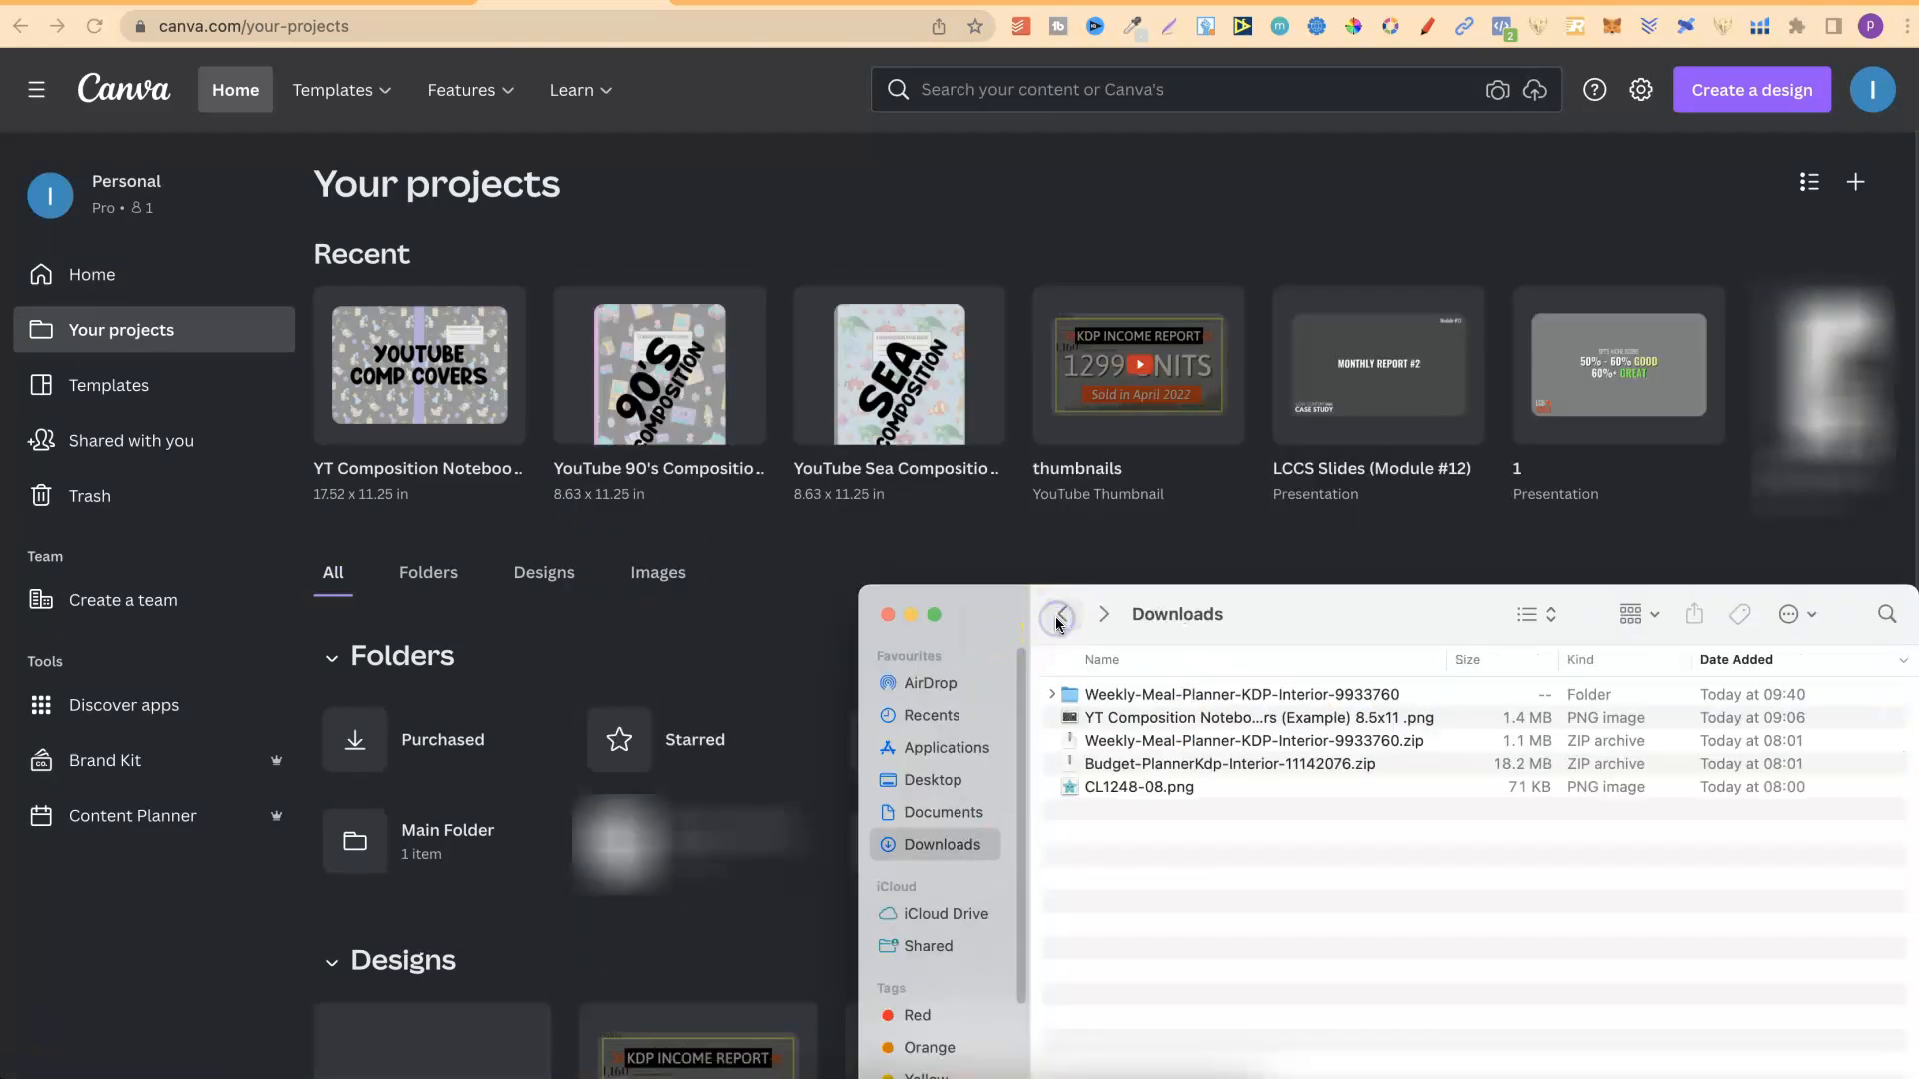
{"action": "left_click", "coordinate": [1167, 766]}
{"action": "double_click", "coordinate": [1166, 766]}
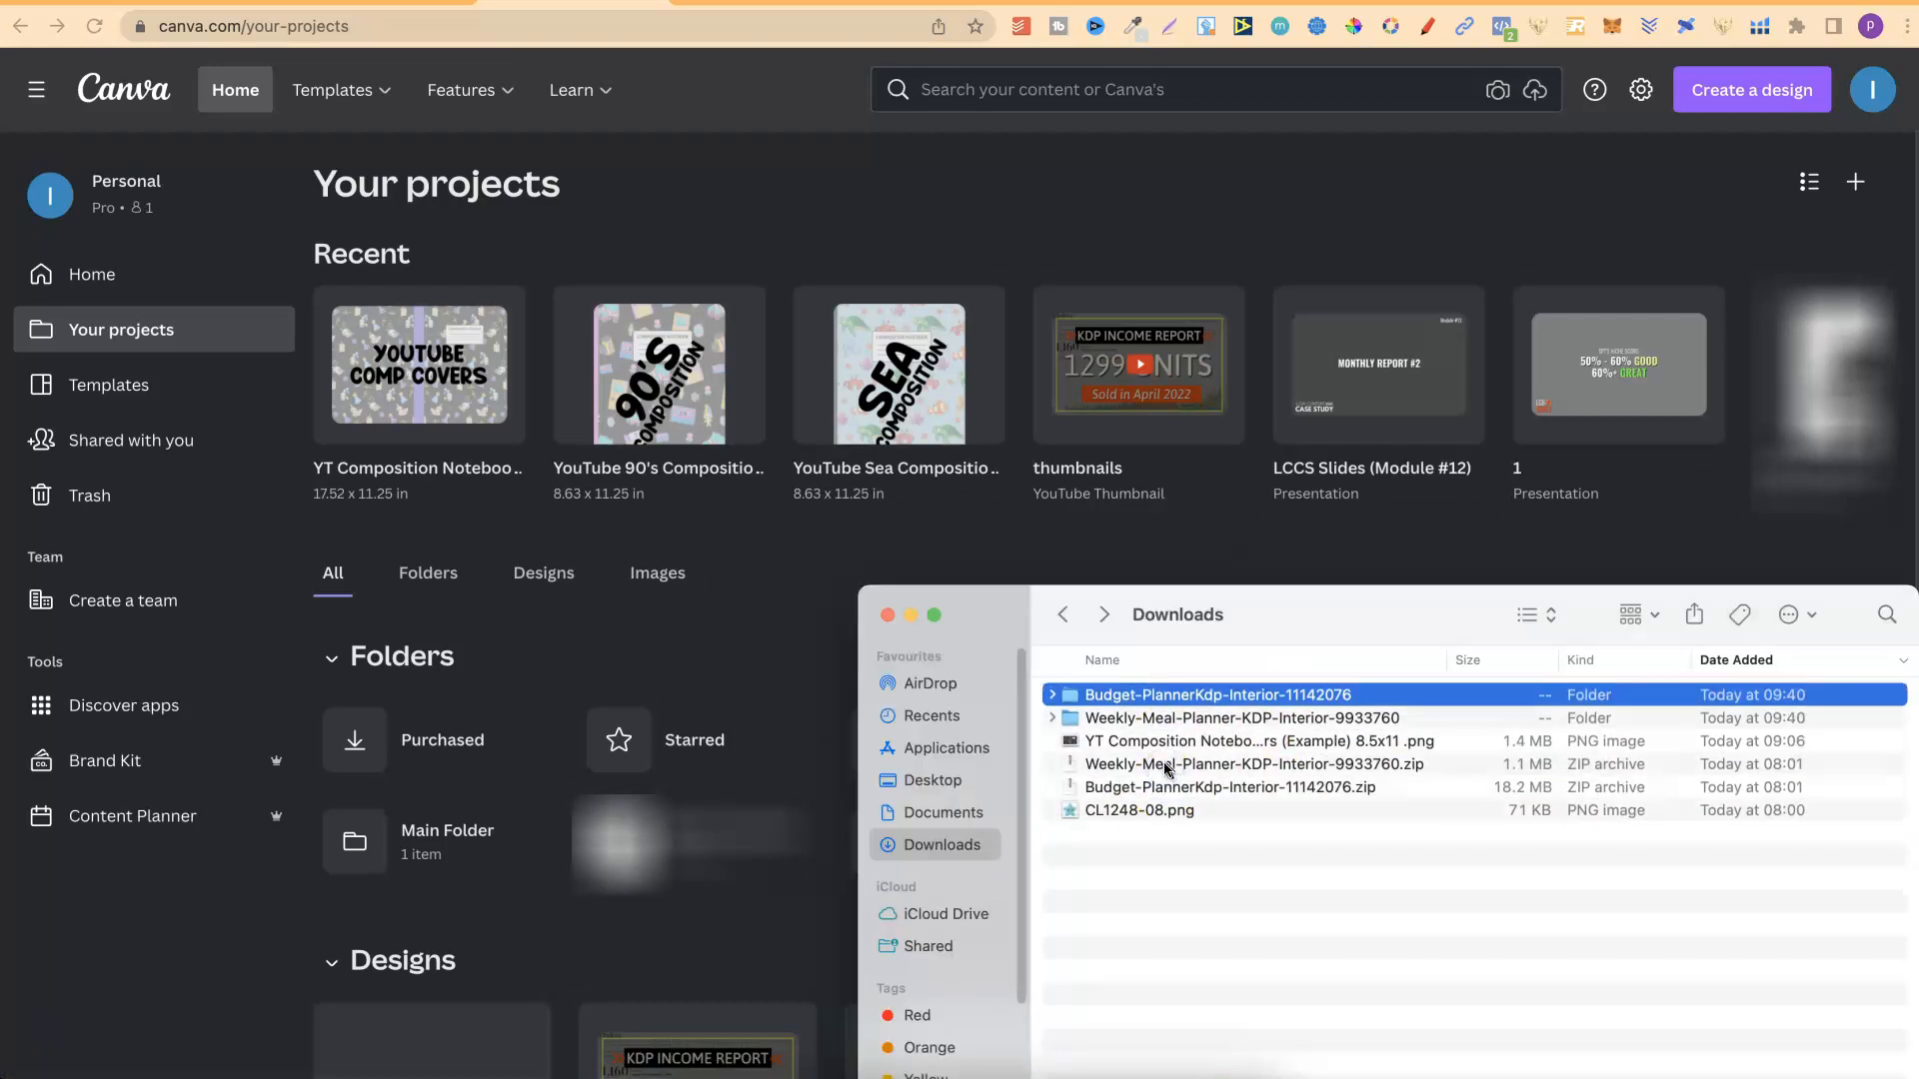
{"action": "double_click", "coordinate": [1178, 697]}
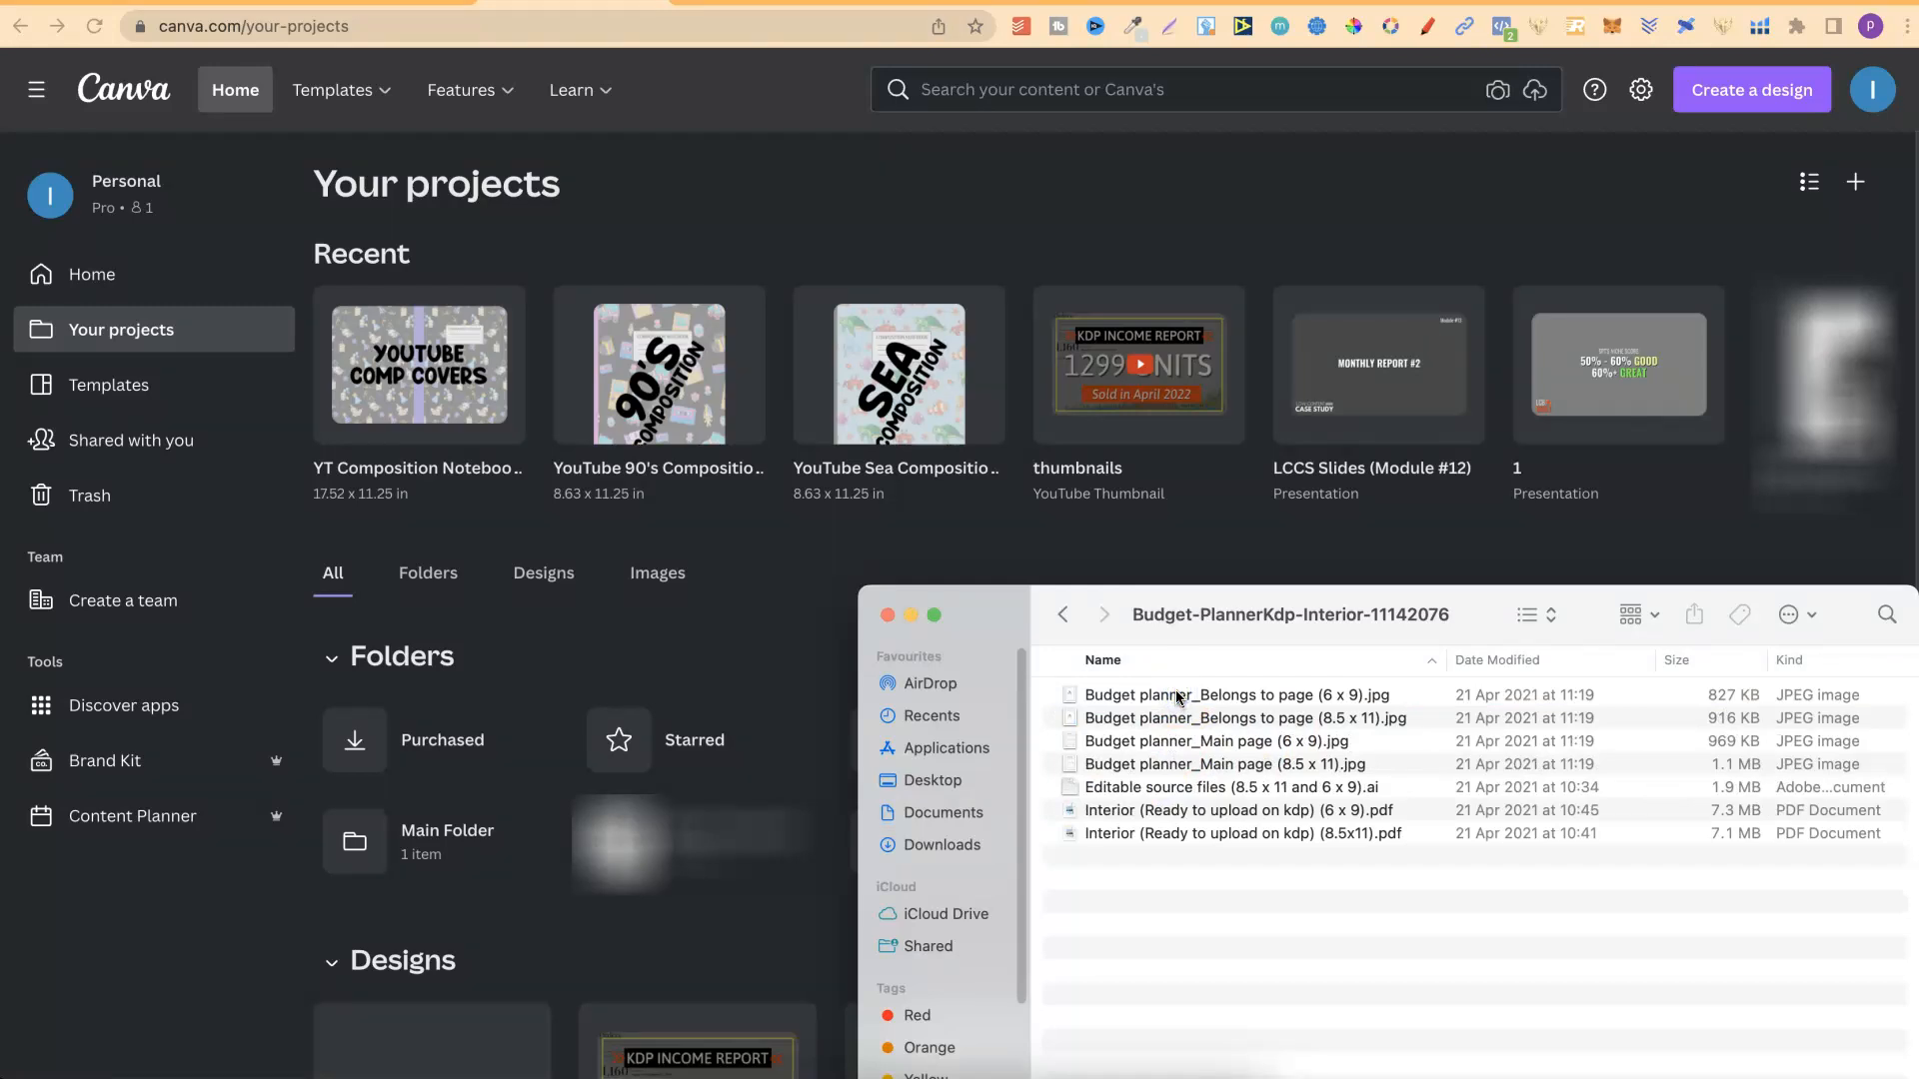
Upload Interior (Ready to upload on kdp) (8.5x11).pdf from the budget planner folder to Your projects in Canva.
{"action": "left_click", "coordinate": [1318, 836]}
{"action": "left_click_drag", "start_coordinate": [1386, 835], "coordinate": [611, 730]}
{"action": "left_click", "coordinate": [1191, 905]}
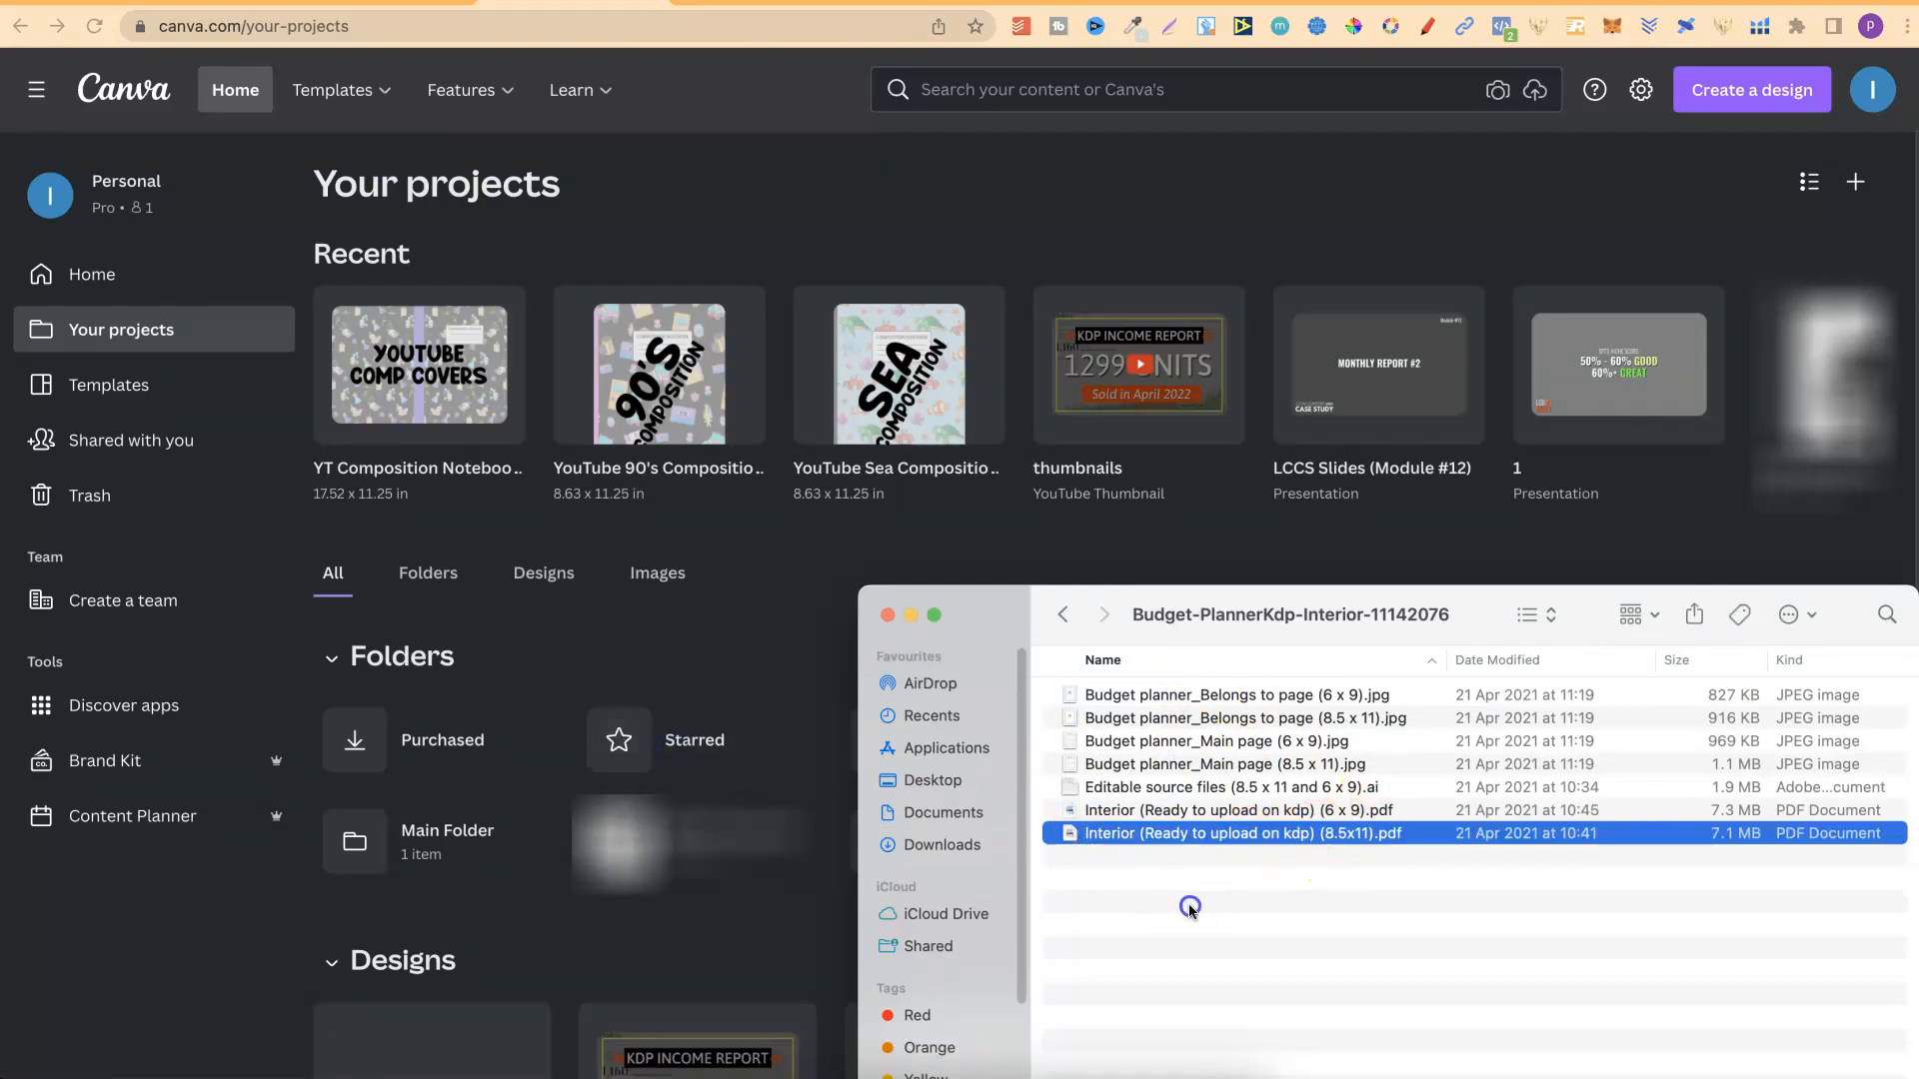
{"action": "left_click", "coordinate": [1177, 843]}
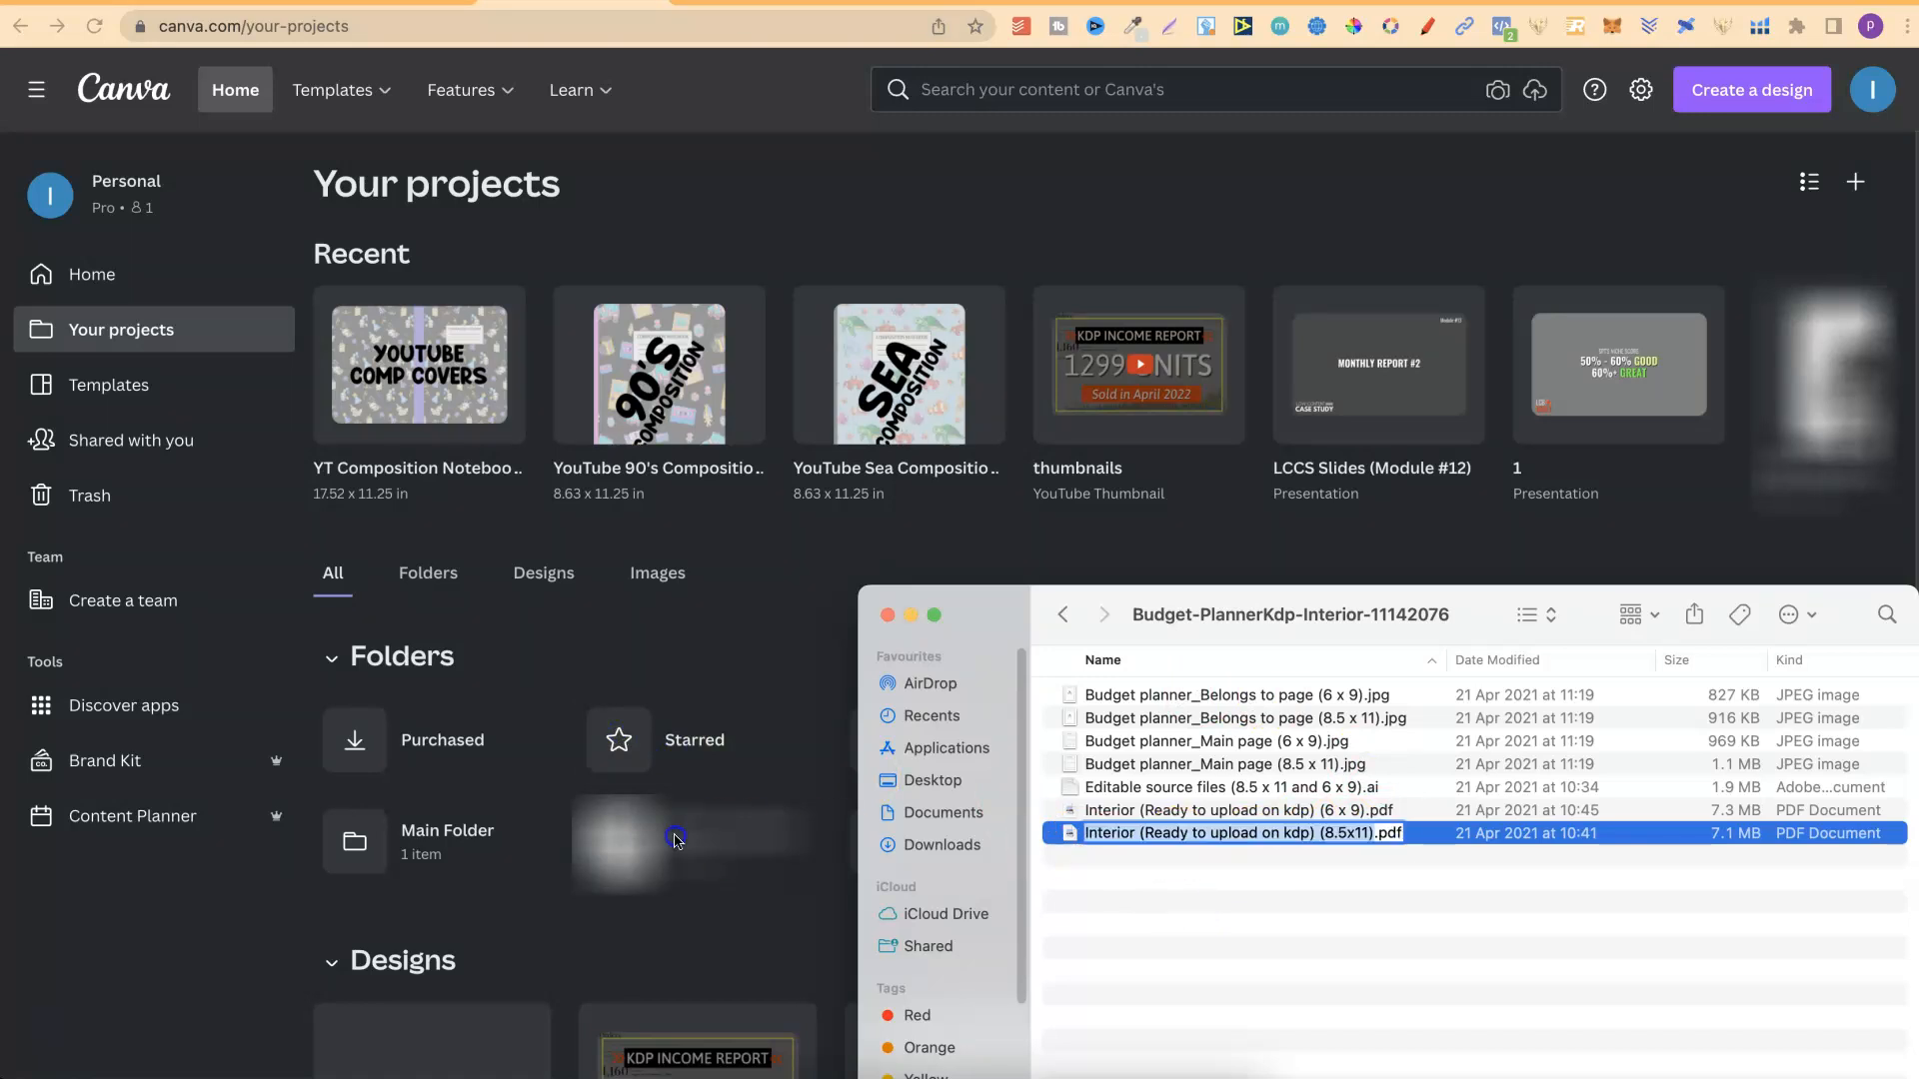
{"action": "left_click", "coordinate": [1248, 939]}
{"action": "left_click", "coordinate": [1248, 940]}
{"action": "left_click_drag", "start_coordinate": [1239, 842], "coordinate": [579, 770]}
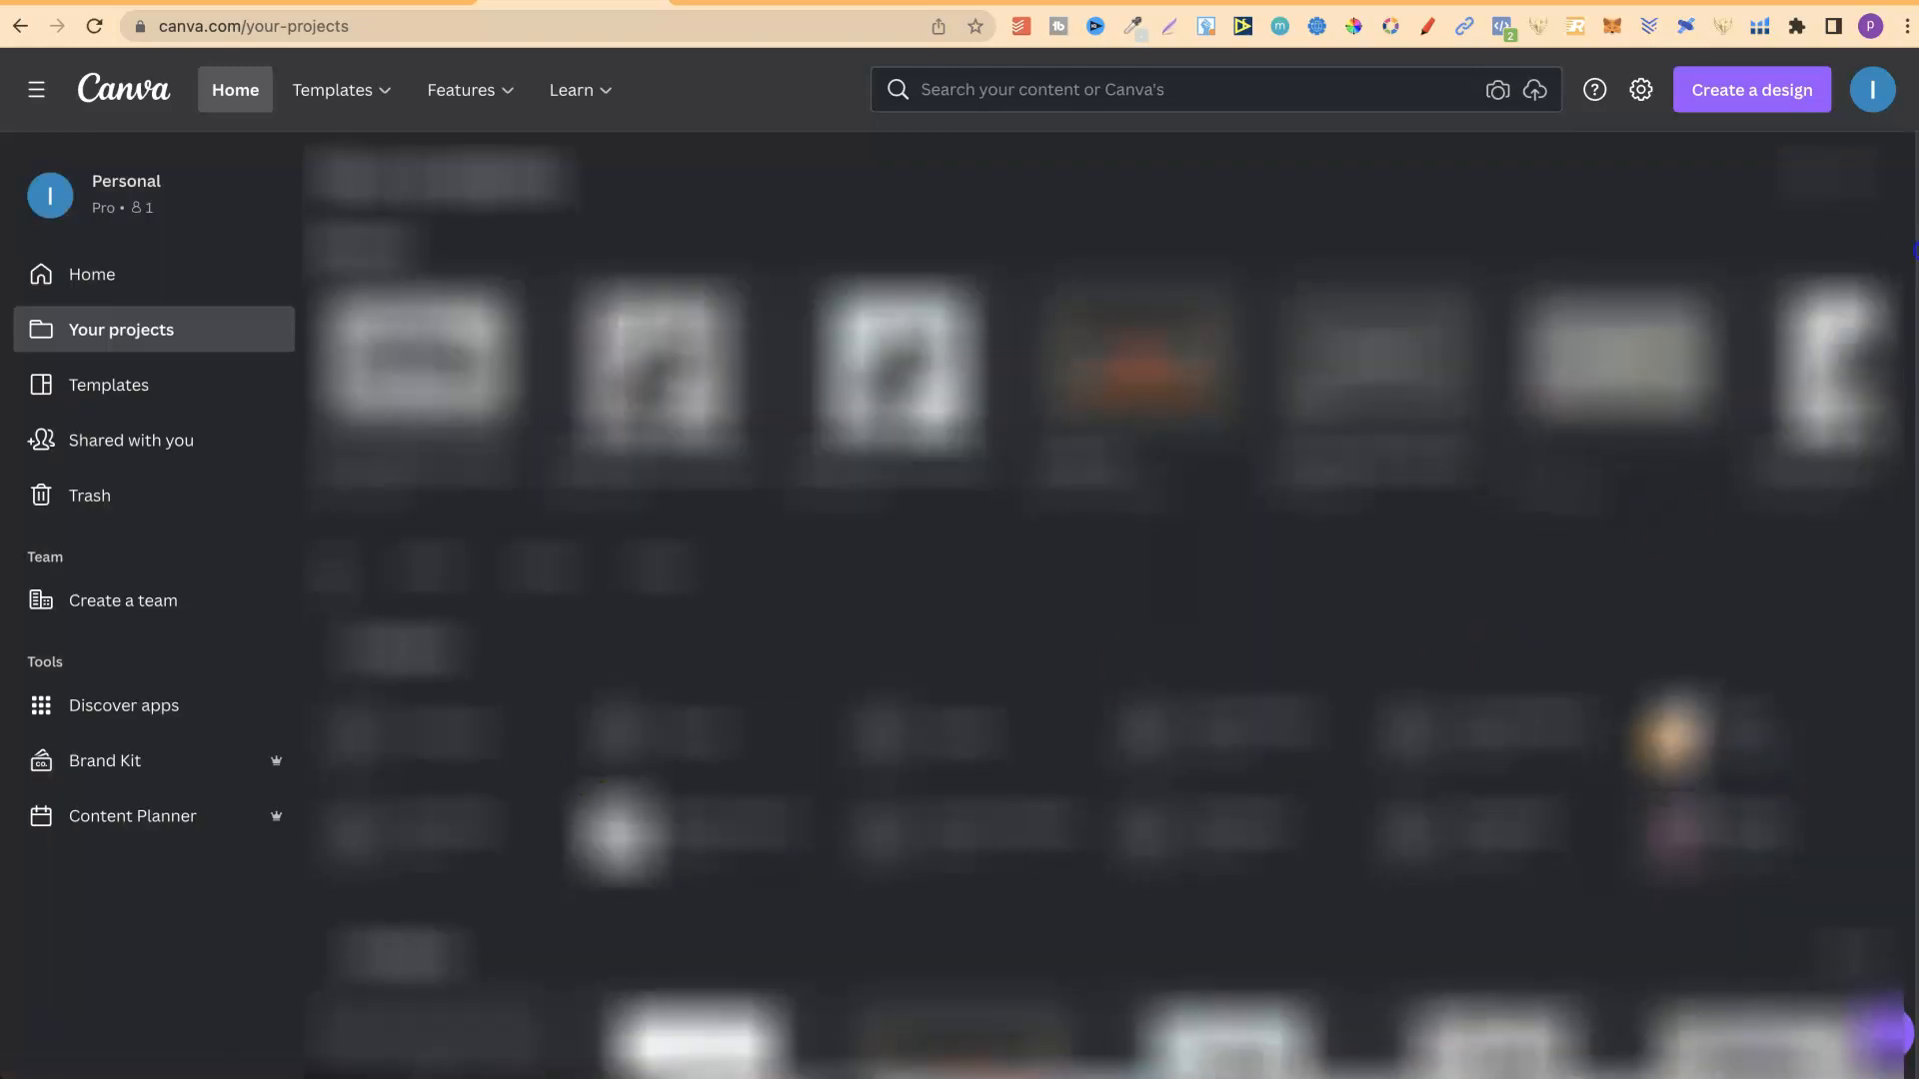
Open the imported 029 Weekly Meal Tracker PDF design and return to Your projects.
{"action": "scroll", "coordinate": [585, 703], "scroll_direction": "down", "scroll_amount": 3}
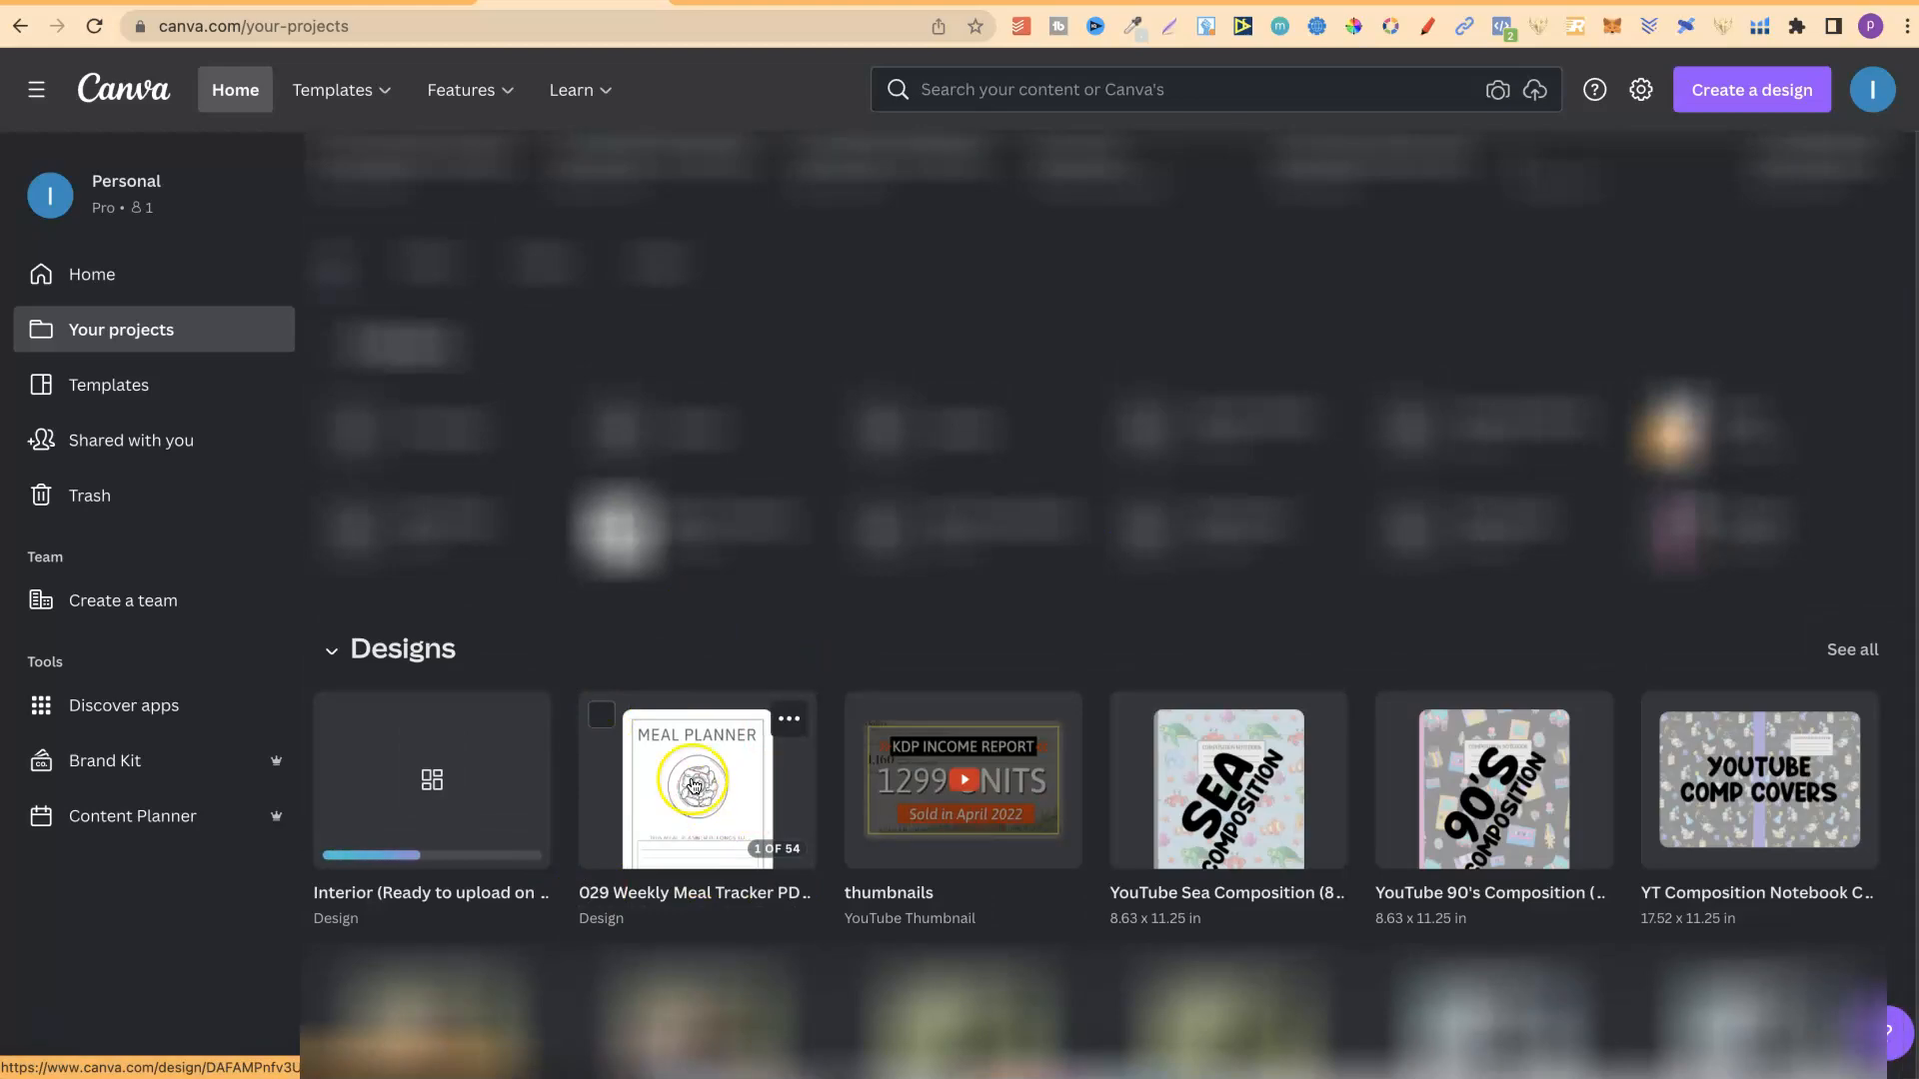
{"action": "left_click", "coordinate": [755, 792]}
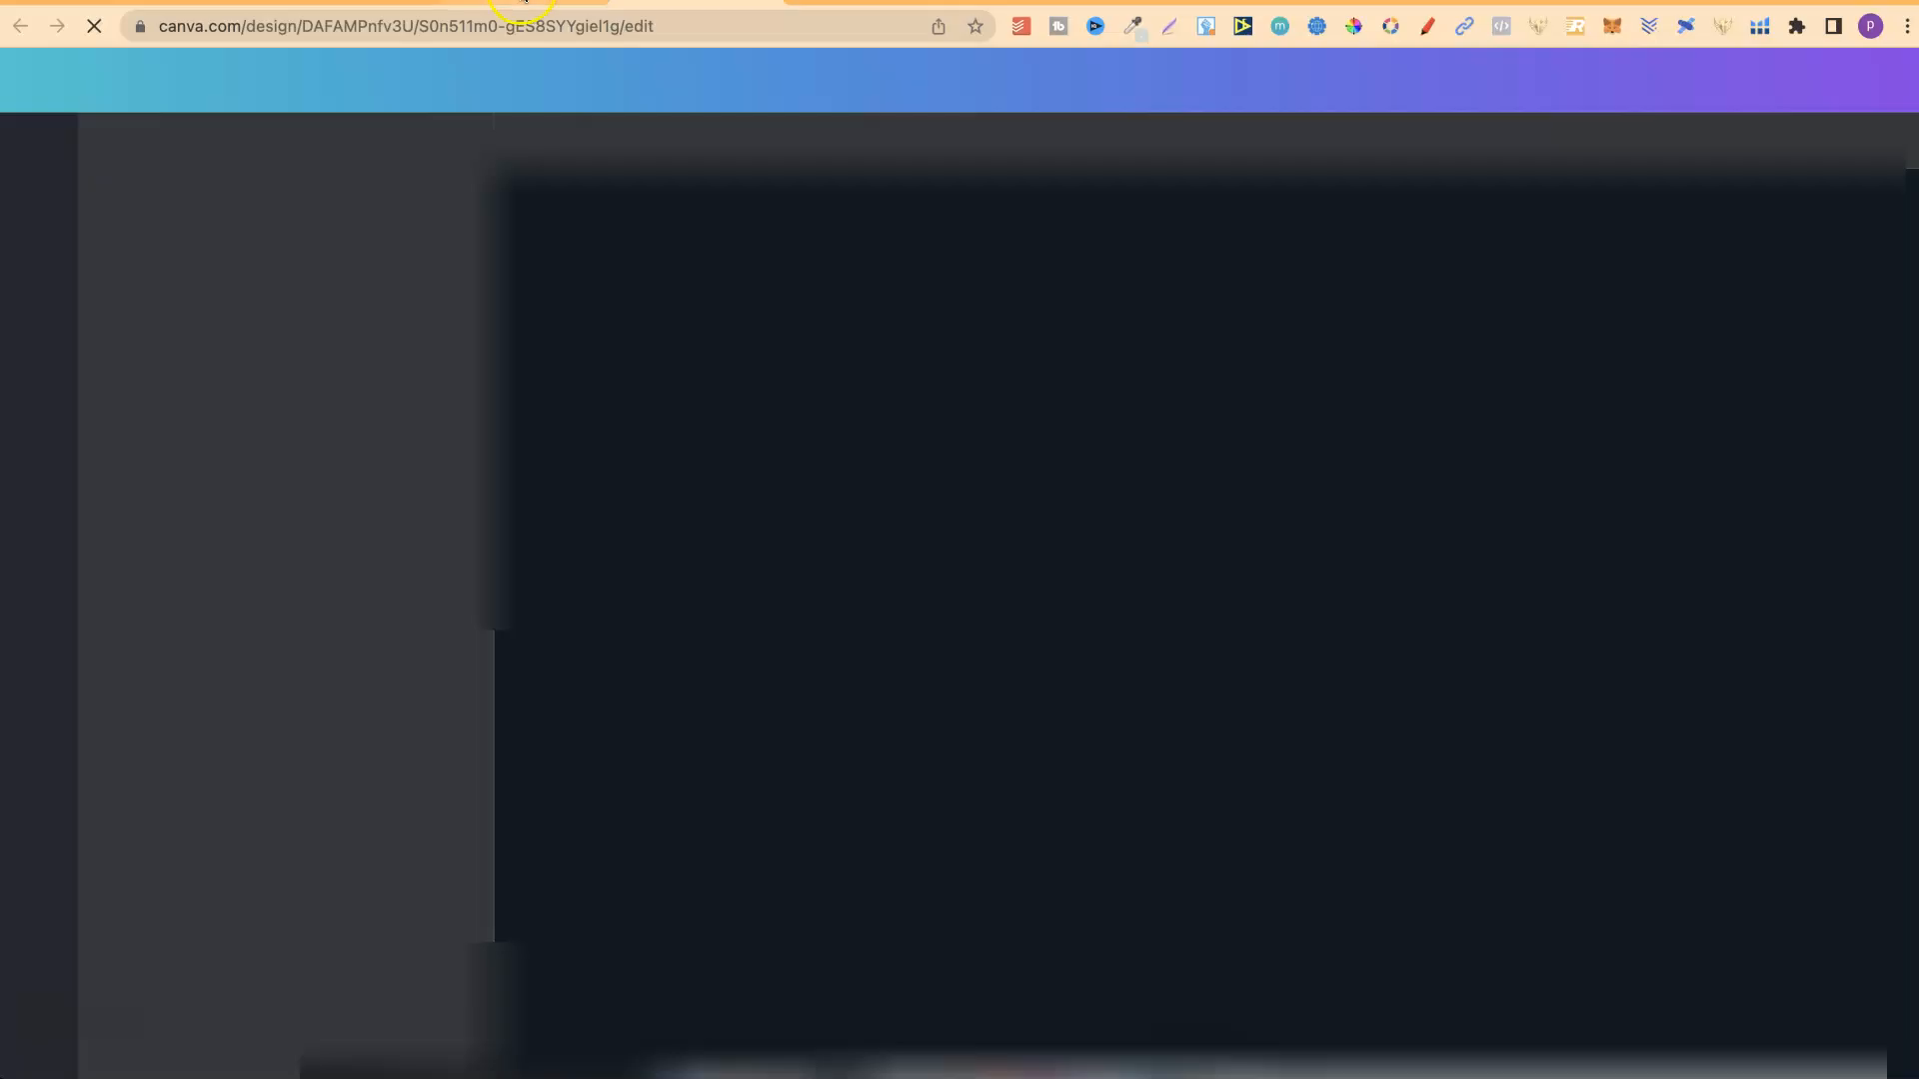
{"action": "left_click", "coordinate": [525, 3]}
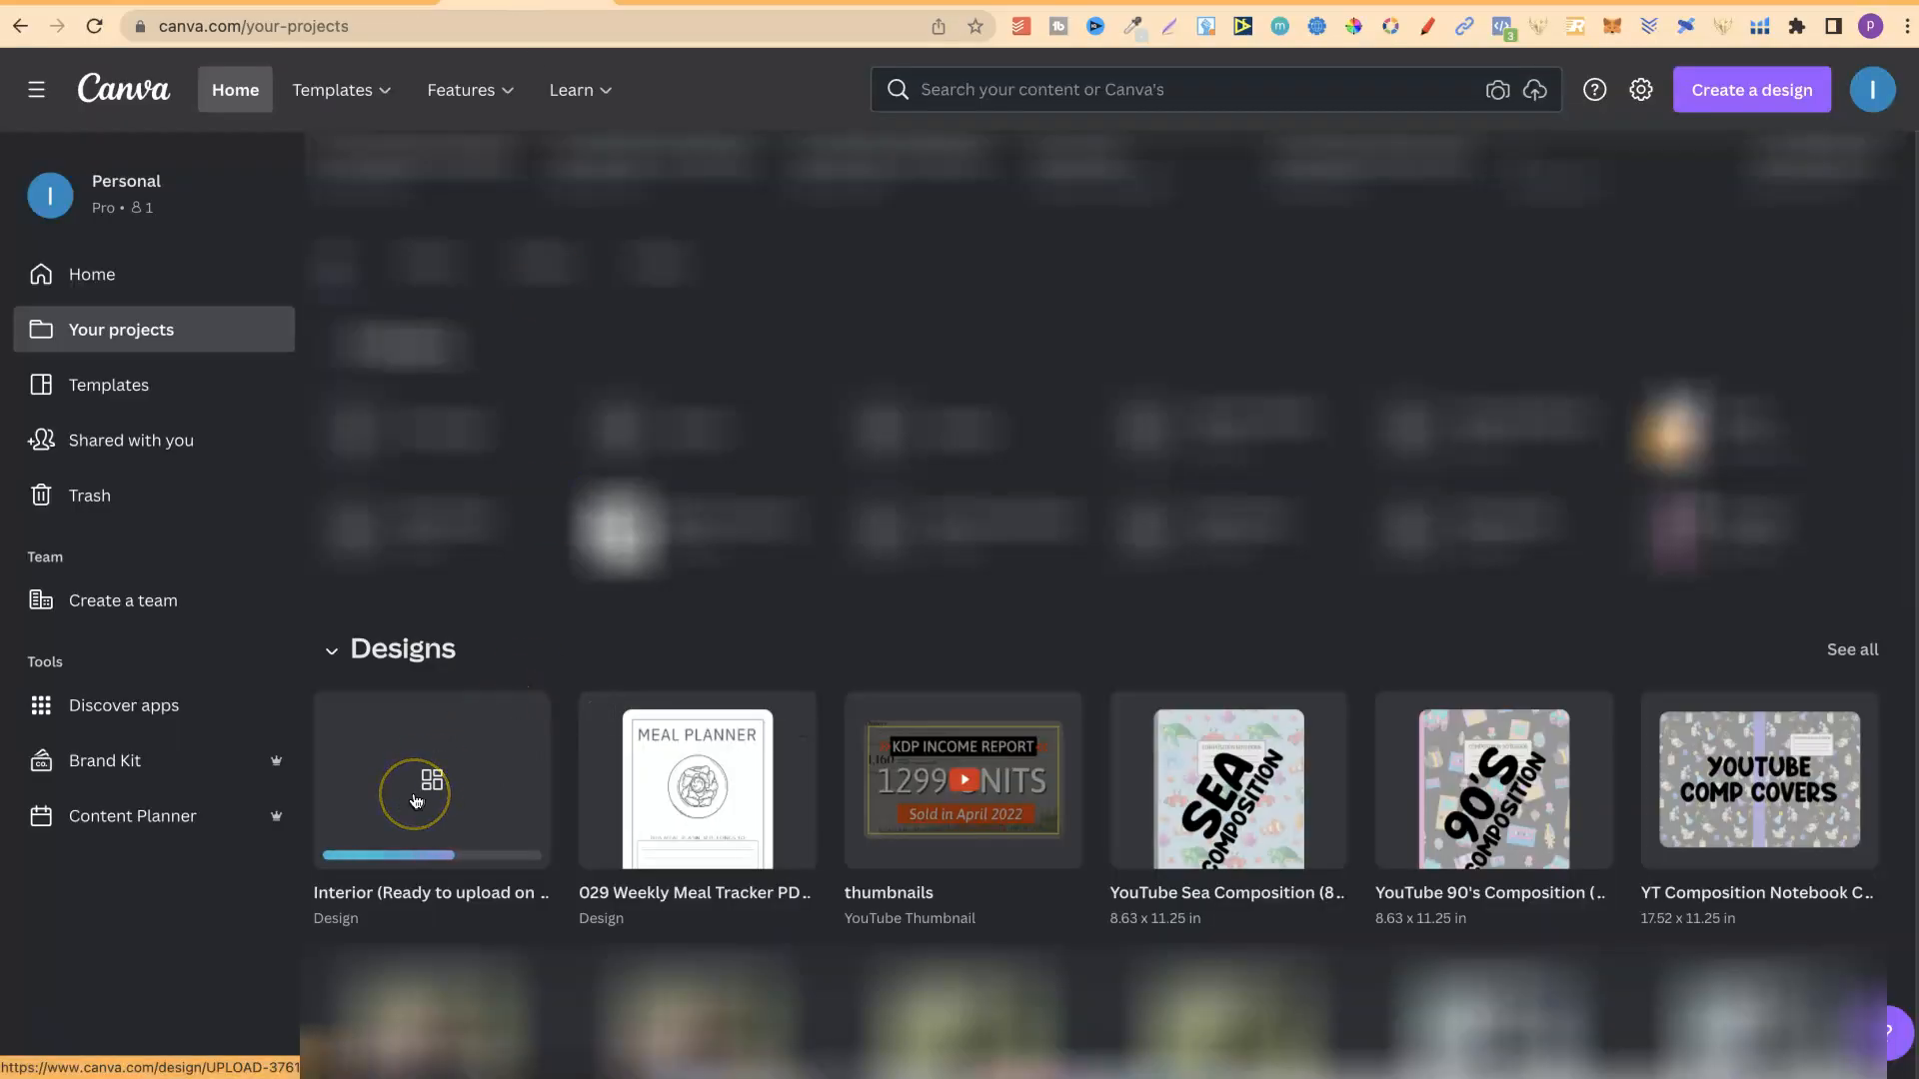
Open the imported Interior (Ready to upload on kdp) (8.5x11).pdf design and move the Budget Planner artwork on page 1 slightly down.
{"action": "left_click", "coordinate": [447, 795]}
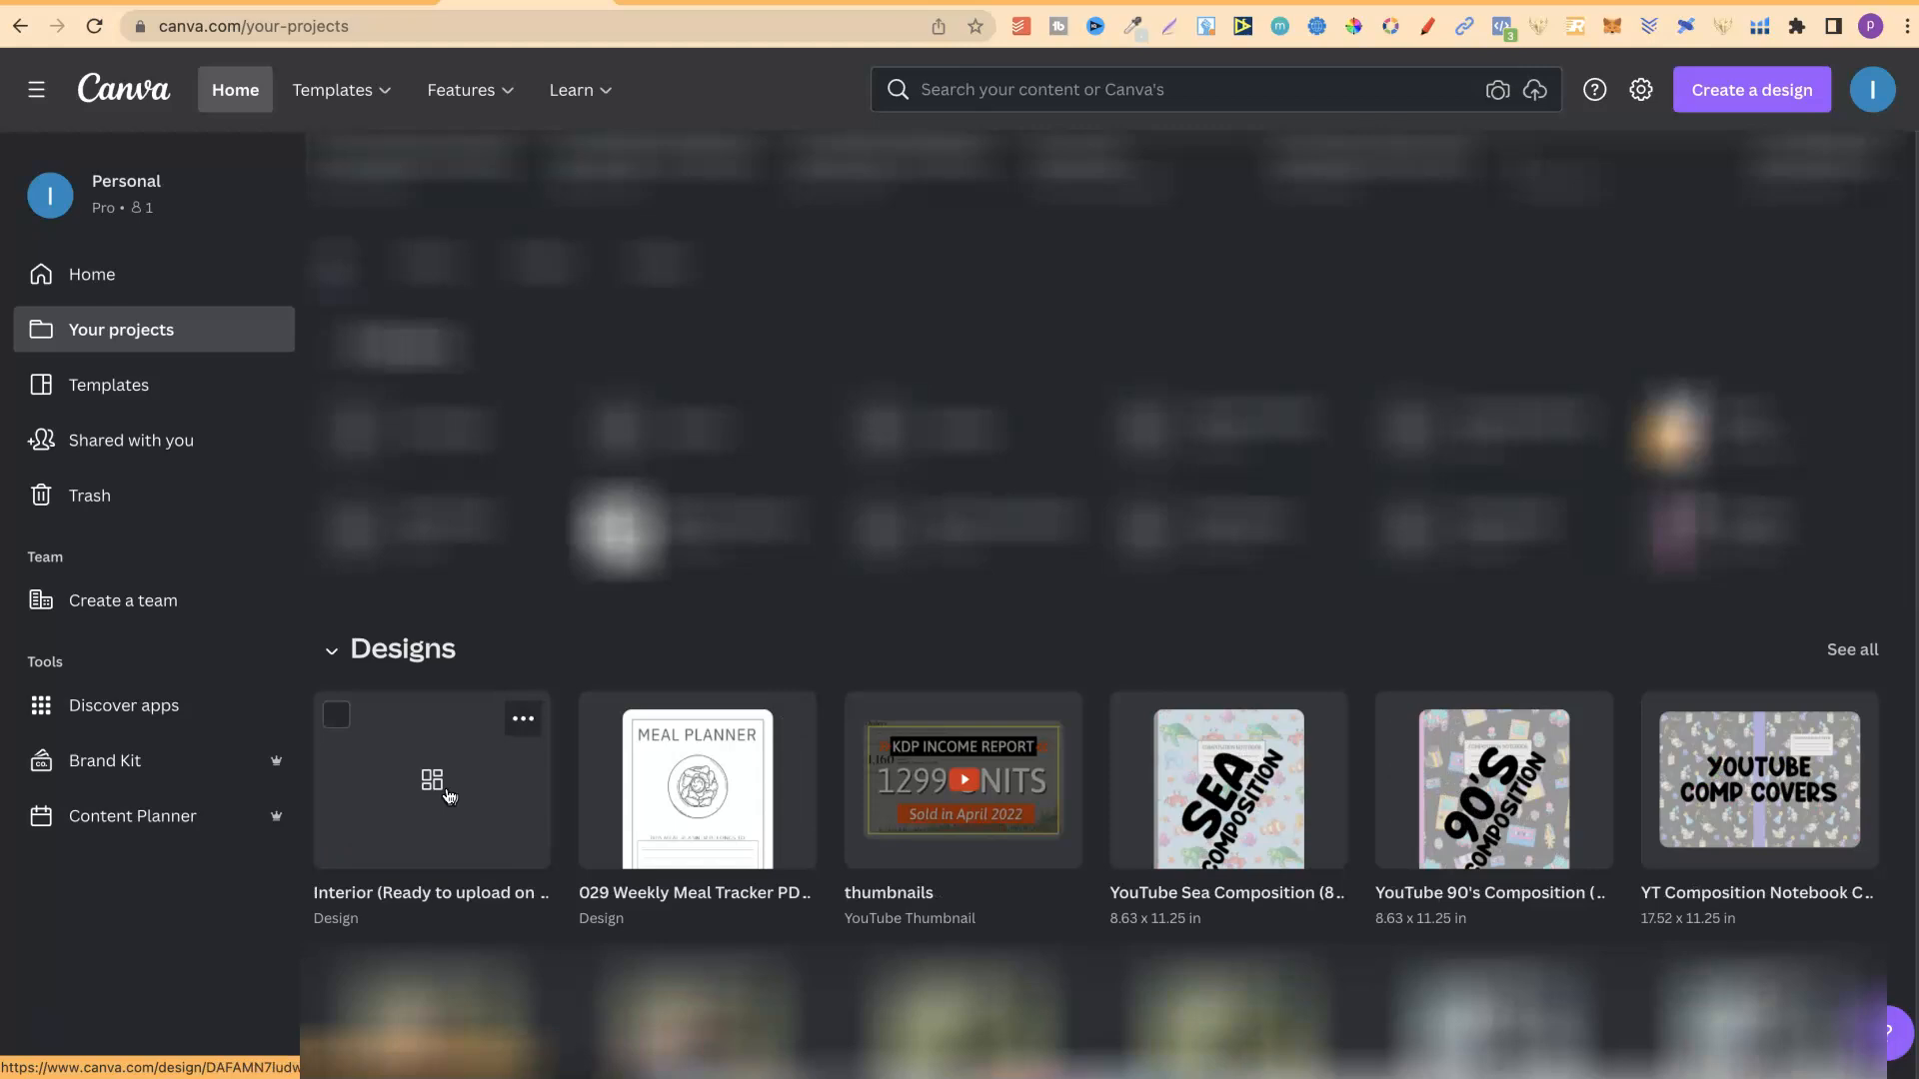
{"action": "left_click", "coordinate": [448, 796]}
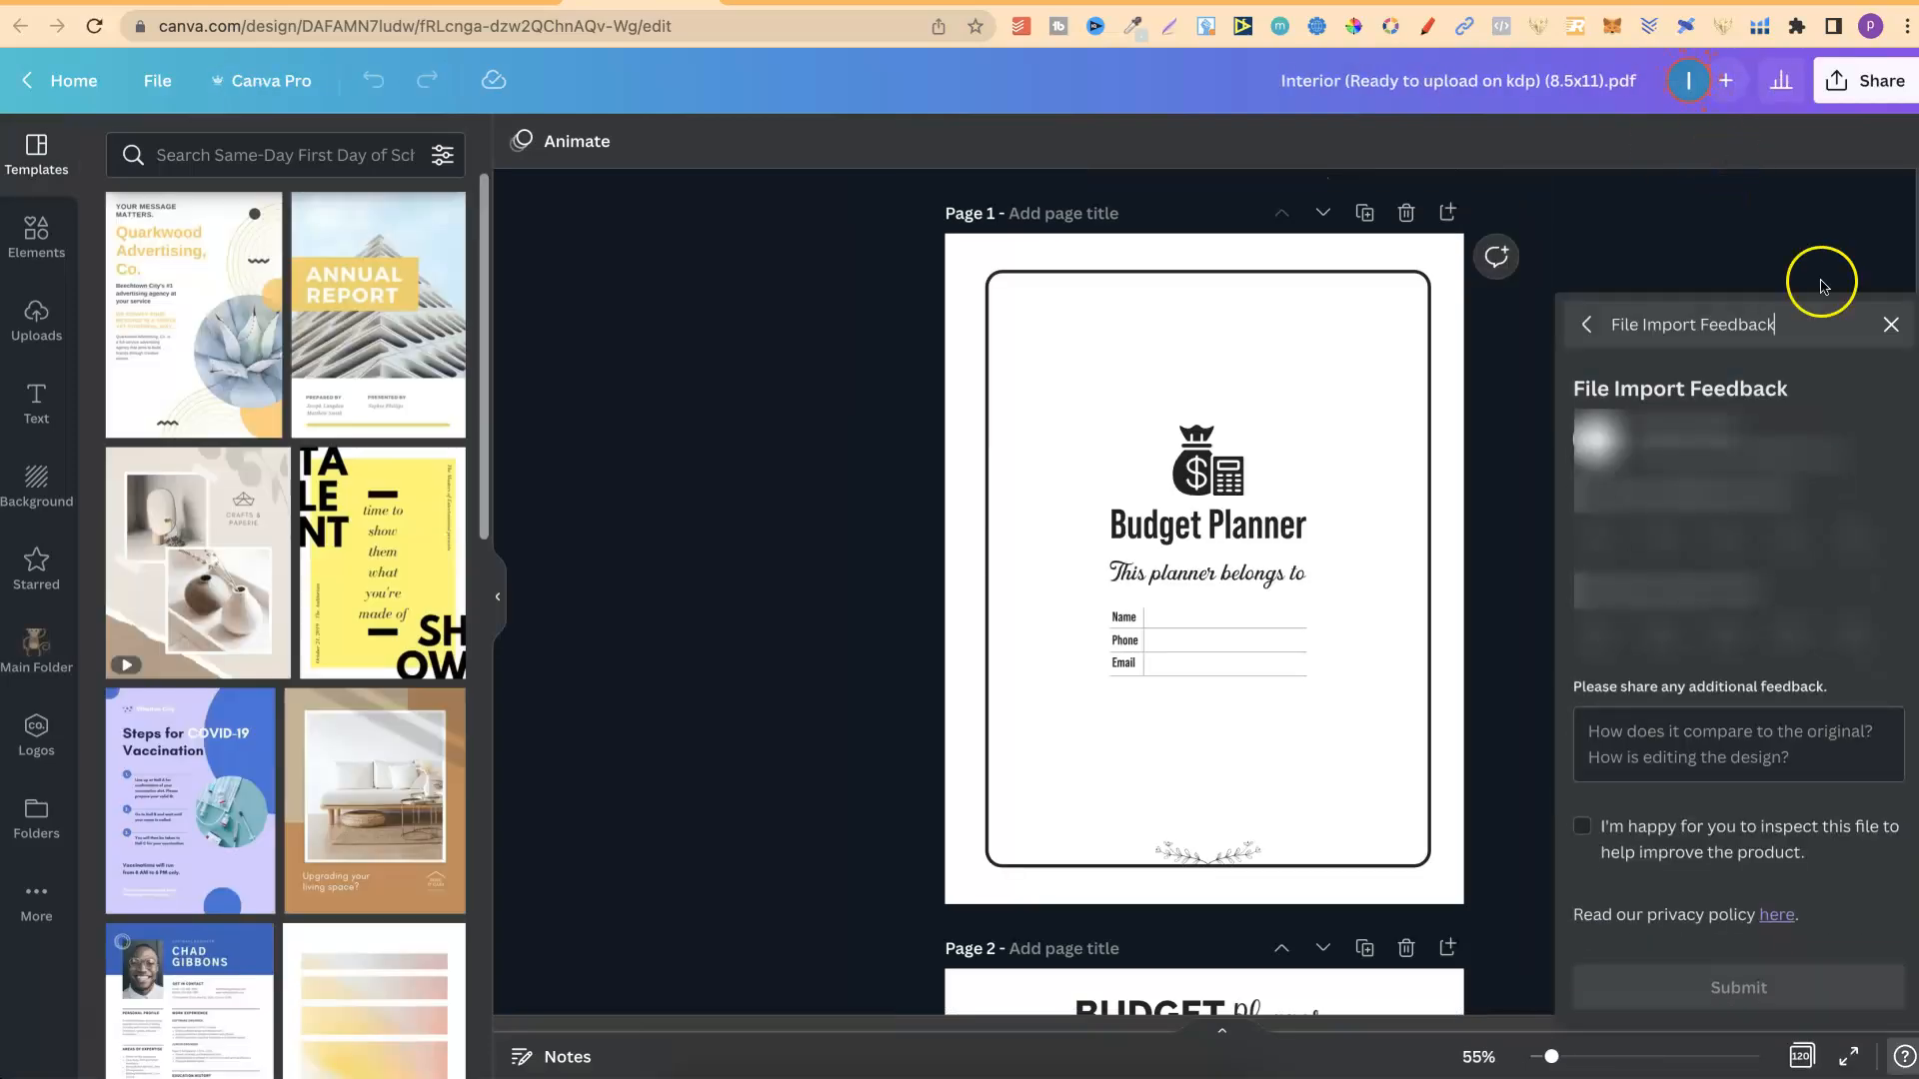
{"action": "left_click", "coordinate": [1891, 324]}
{"action": "mouse_move", "coordinate": [1315, 475]}
{"action": "left_mouse_down"}
{"action": "mouse_move", "coordinate": [1120, 601]}
{"action": "mouse_move", "coordinate": [1135, 544]}
{"action": "mouse_move", "coordinate": [1281, 600]}
{"action": "mouse_move", "coordinate": [1334, 497]}
{"action": "mouse_move", "coordinate": [1313, 491]}
{"action": "left_mouse_up"}
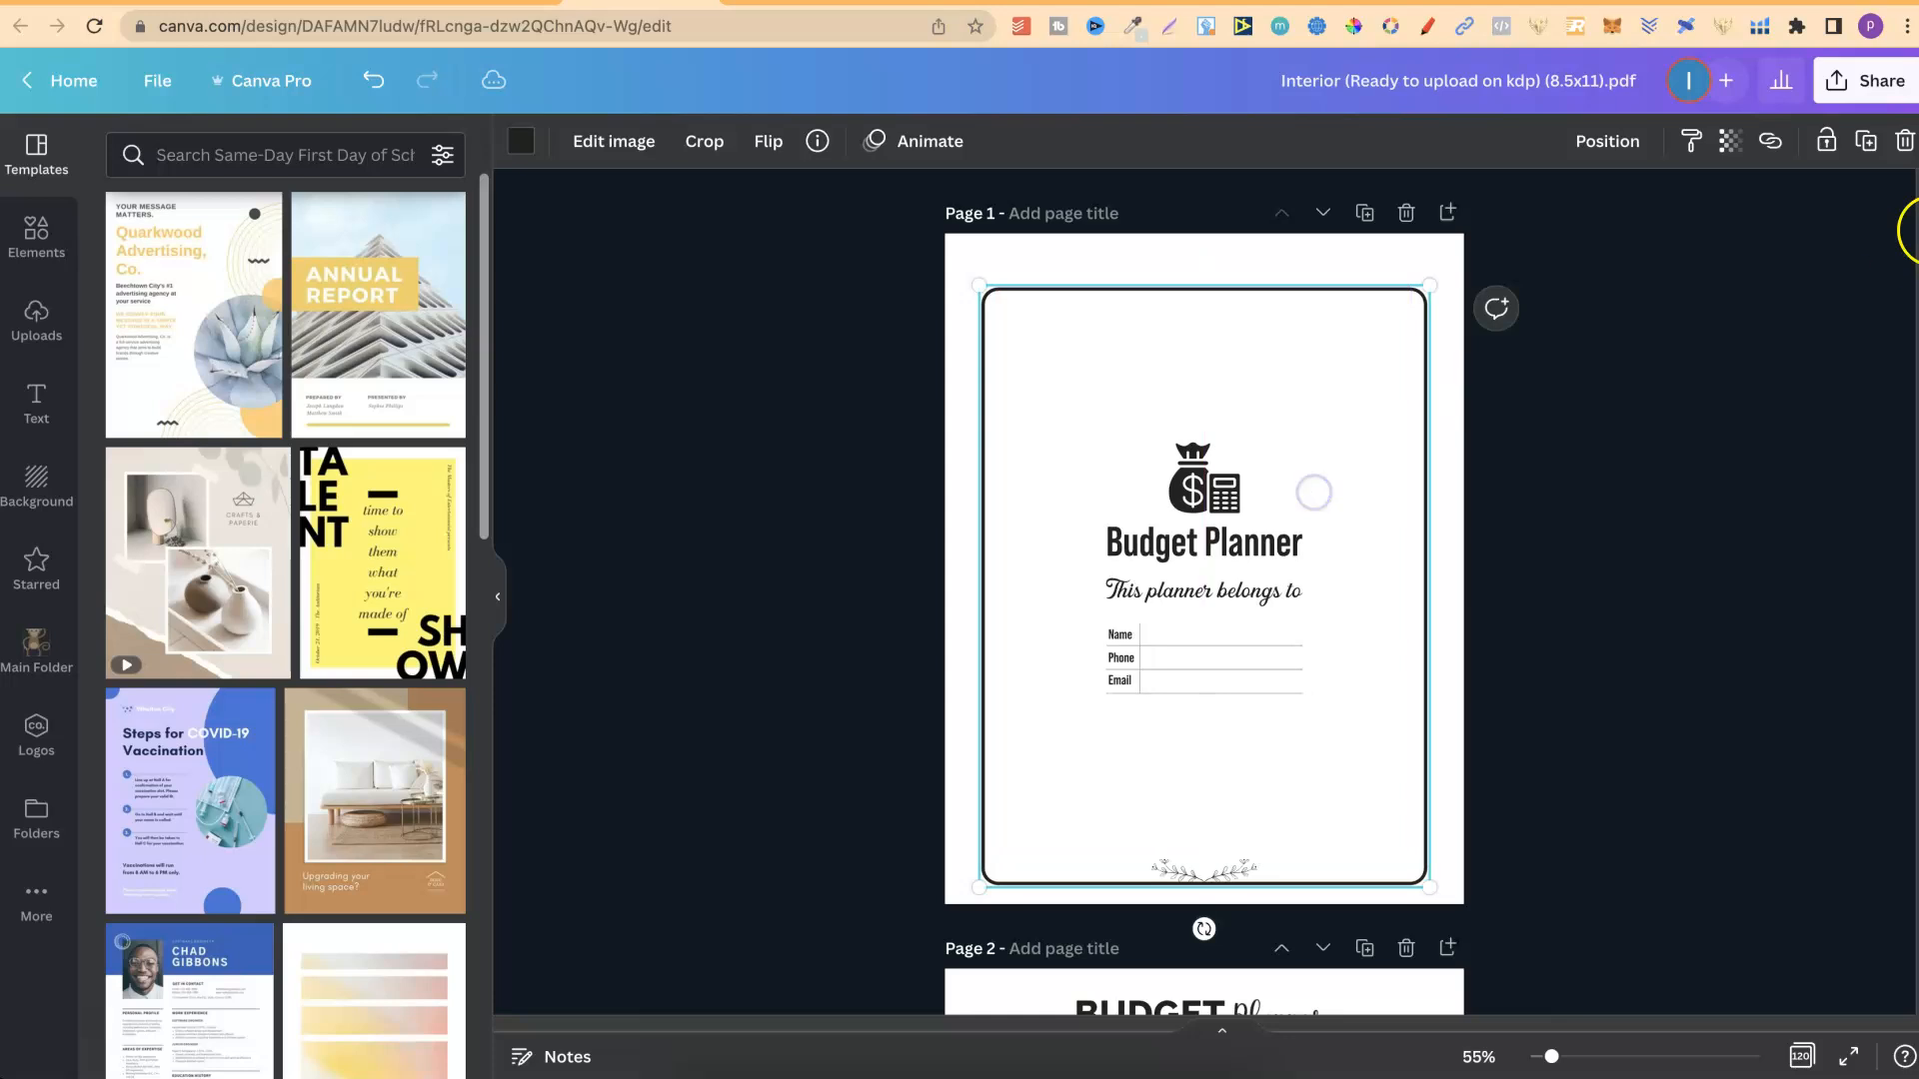
{"action": "scroll", "coordinate": [1904, 220], "scroll_direction": "down", "scroll_amount": 8}
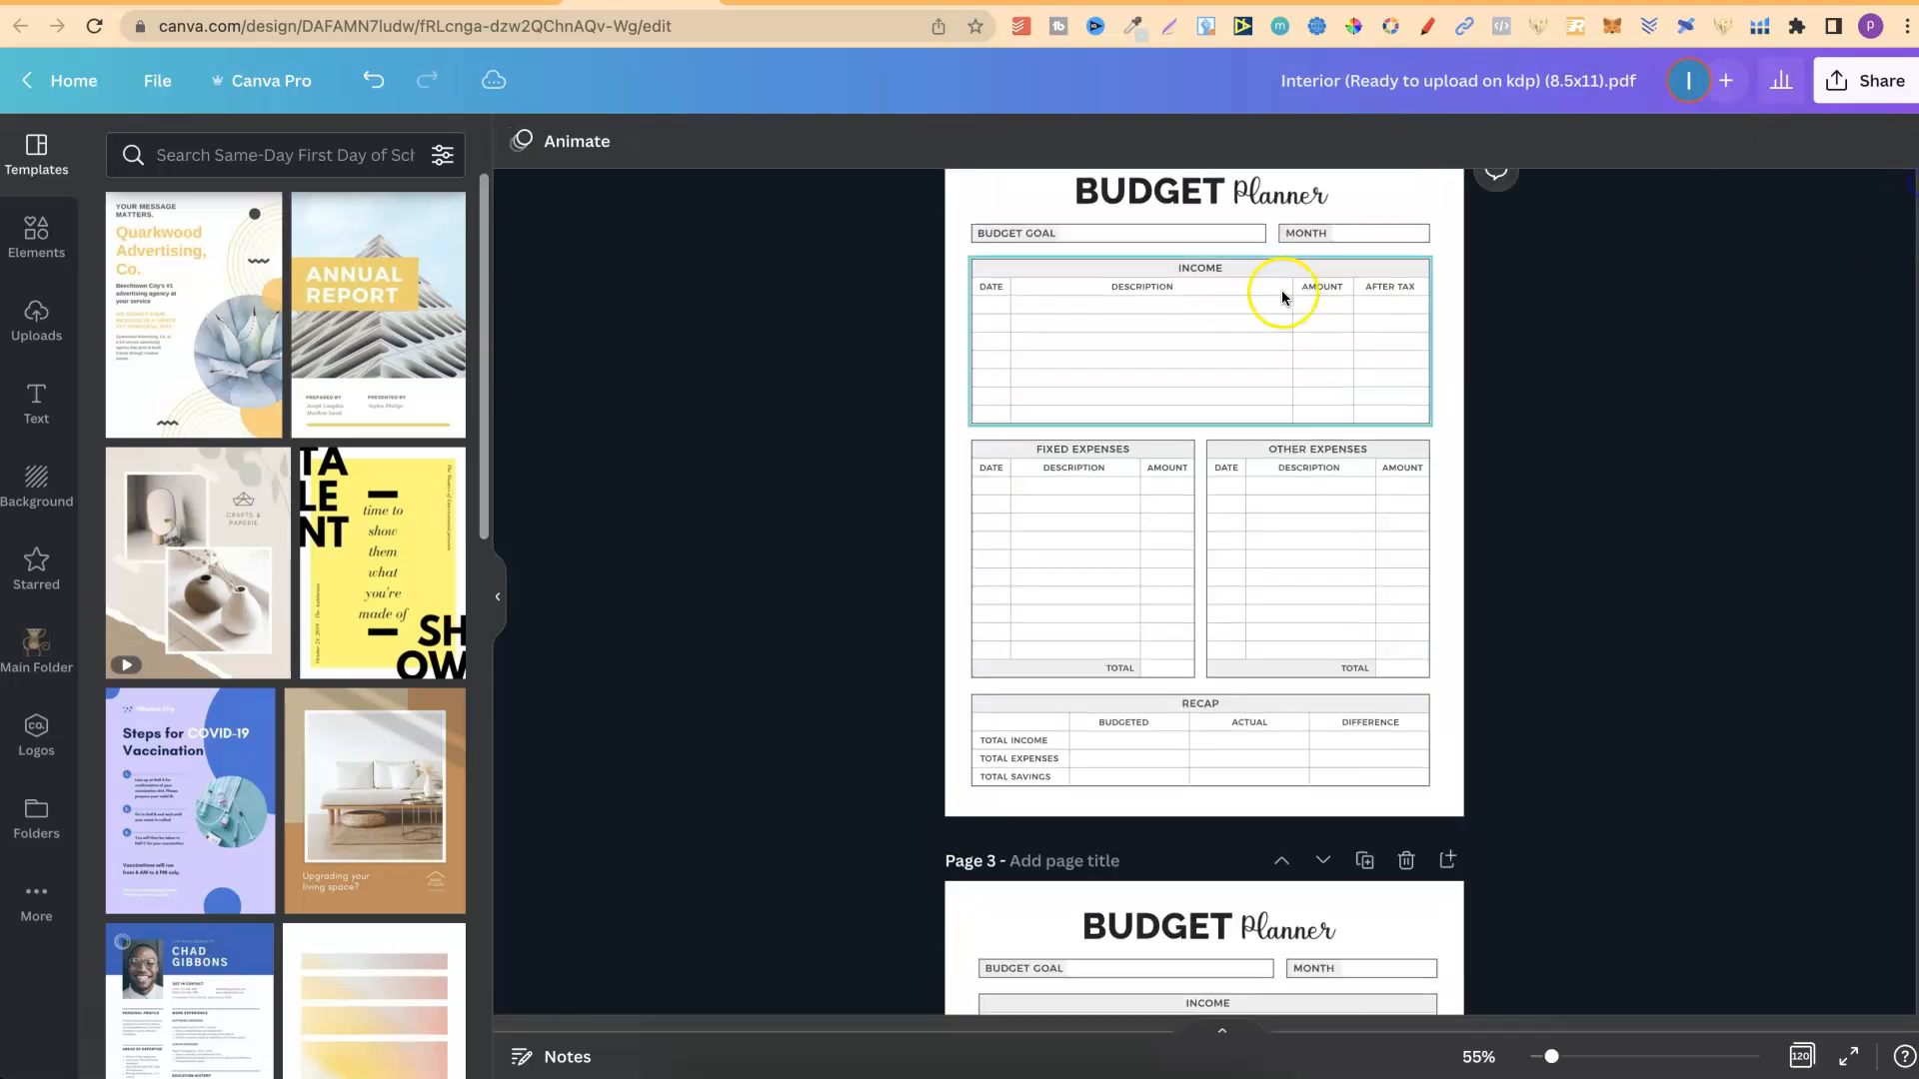